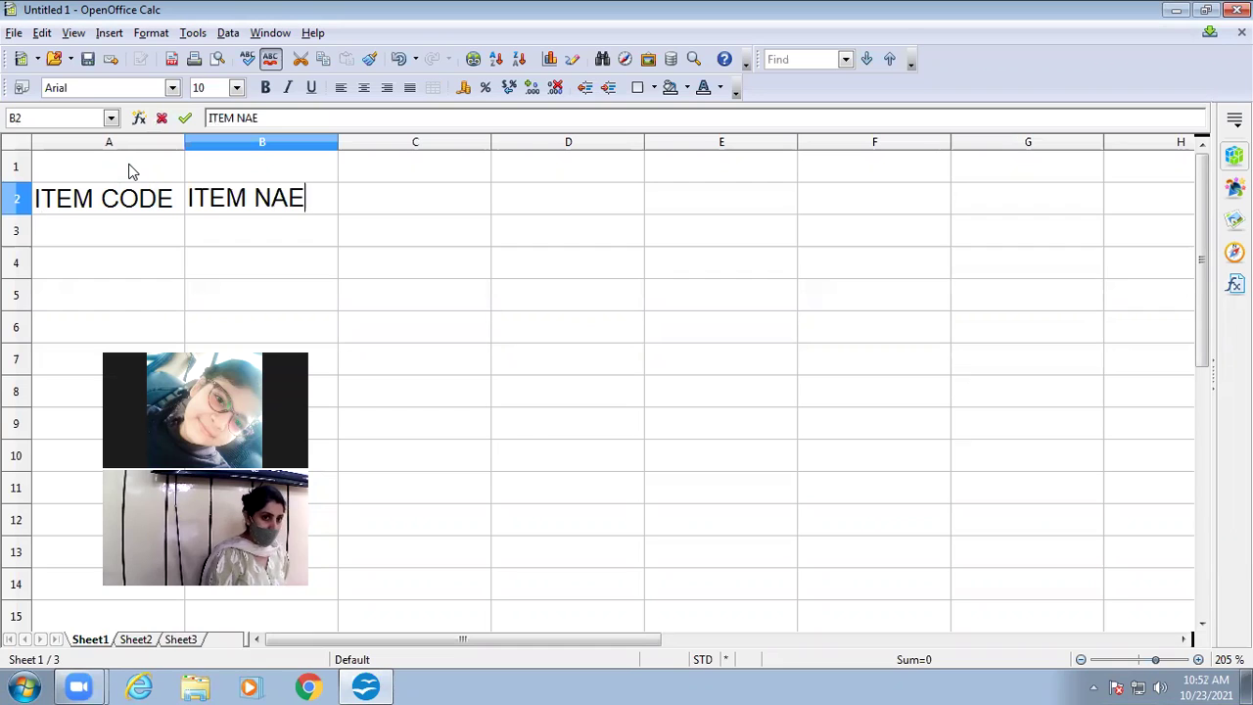
# - Complete the row 2 headings with ITEM NAME in B2, QTY in C2, RATE PER UNIT in D2 and PRICE in E2
pyautogui.press('BackSpace')
pyautogui.write('ME')
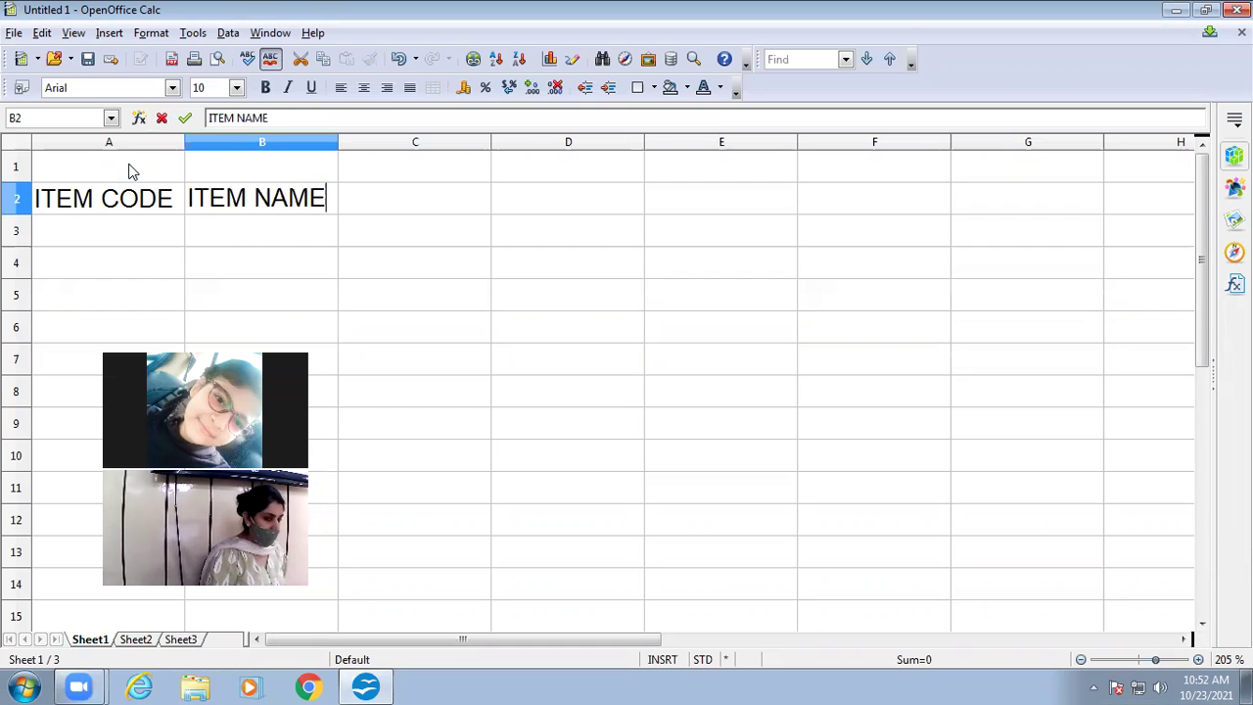
pyautogui.press('Tab')
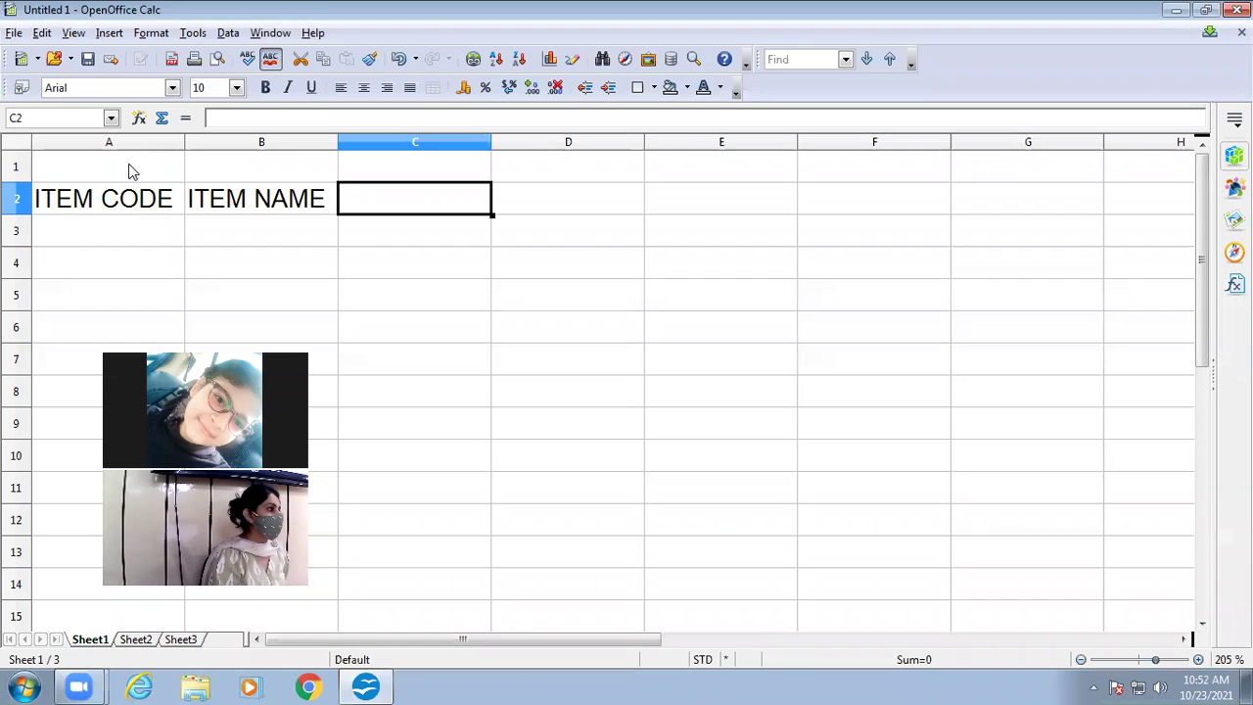
pyautogui.write('QTY')
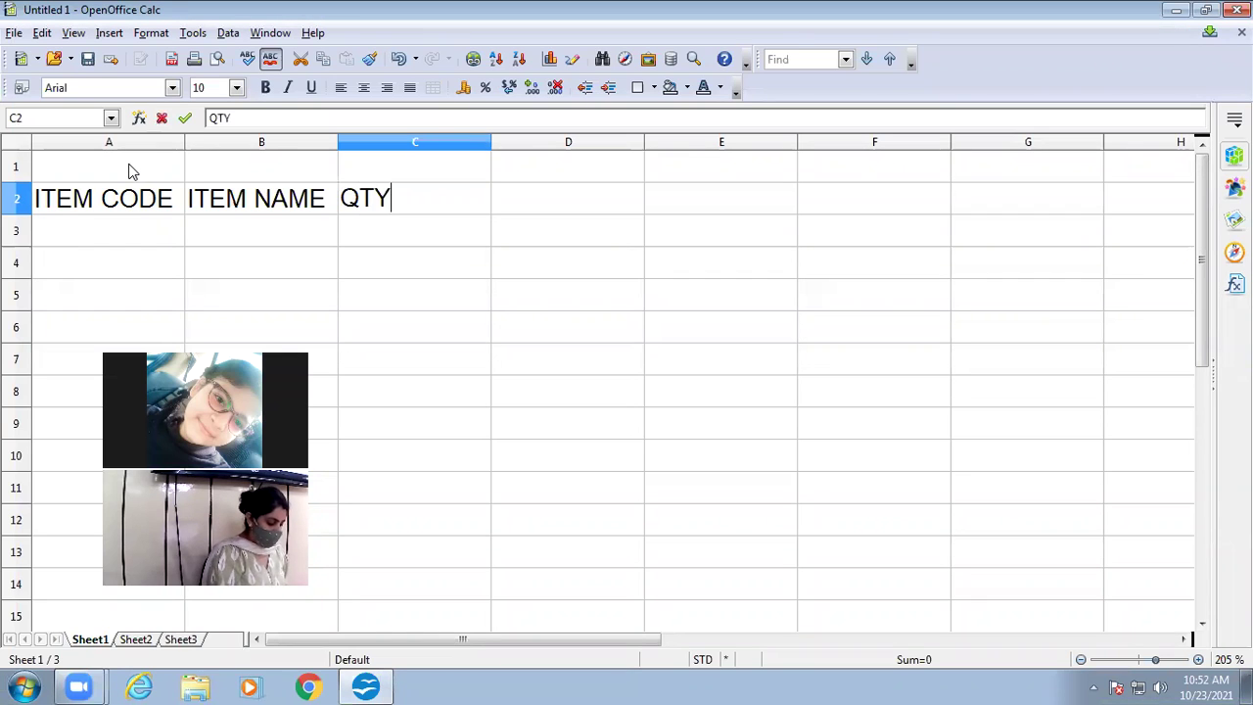
pyautogui.press('Tab')
pyautogui.write('RATE ')
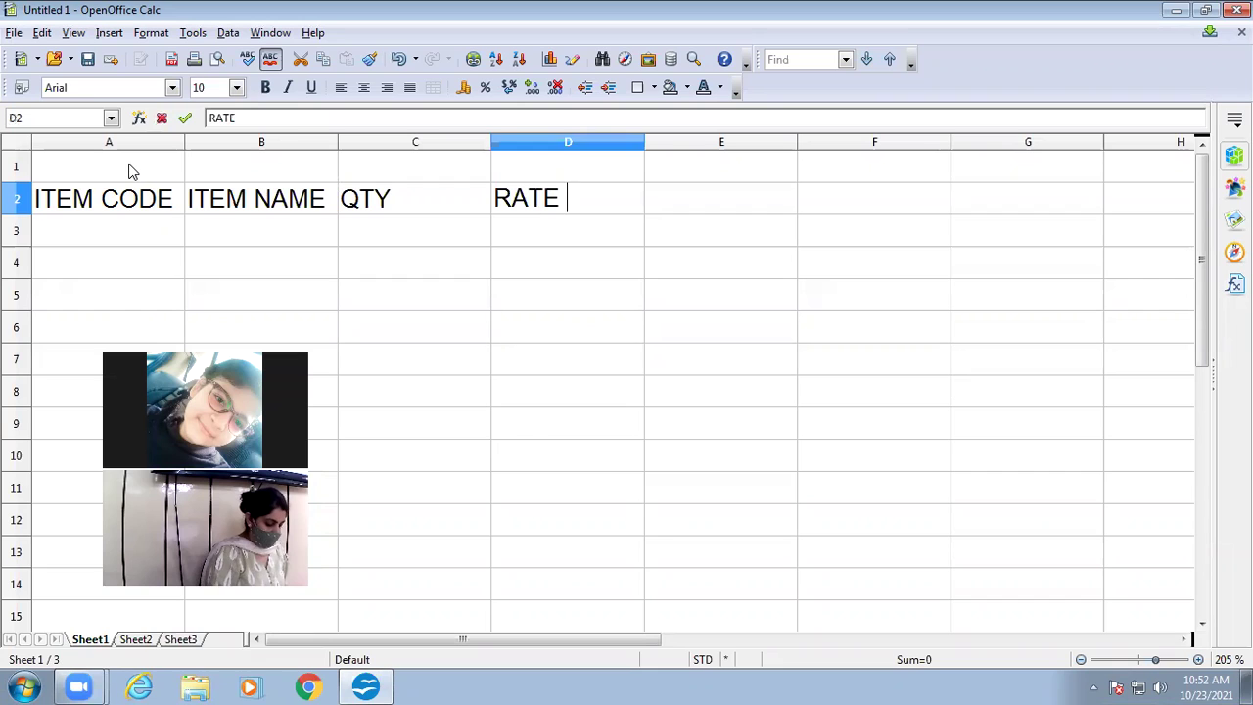
pyautogui.write('PER UNIT')
pyautogui.press('Tab')
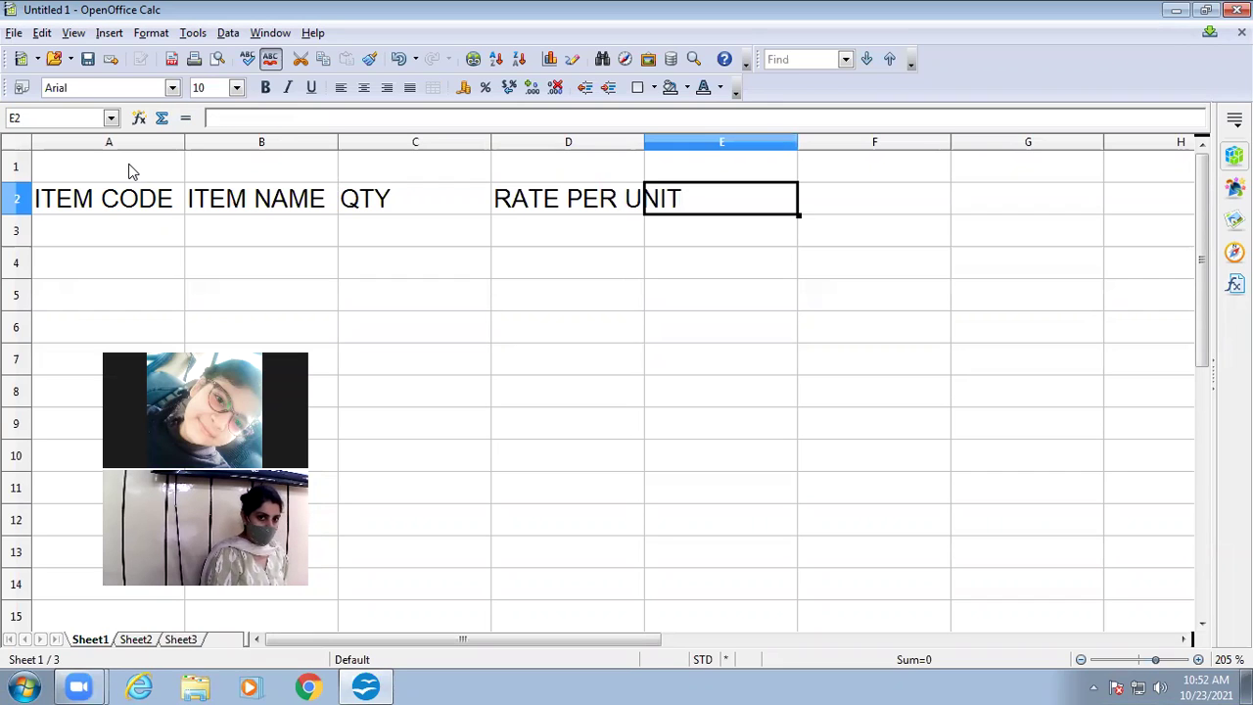
pyautogui.write('PRICE')
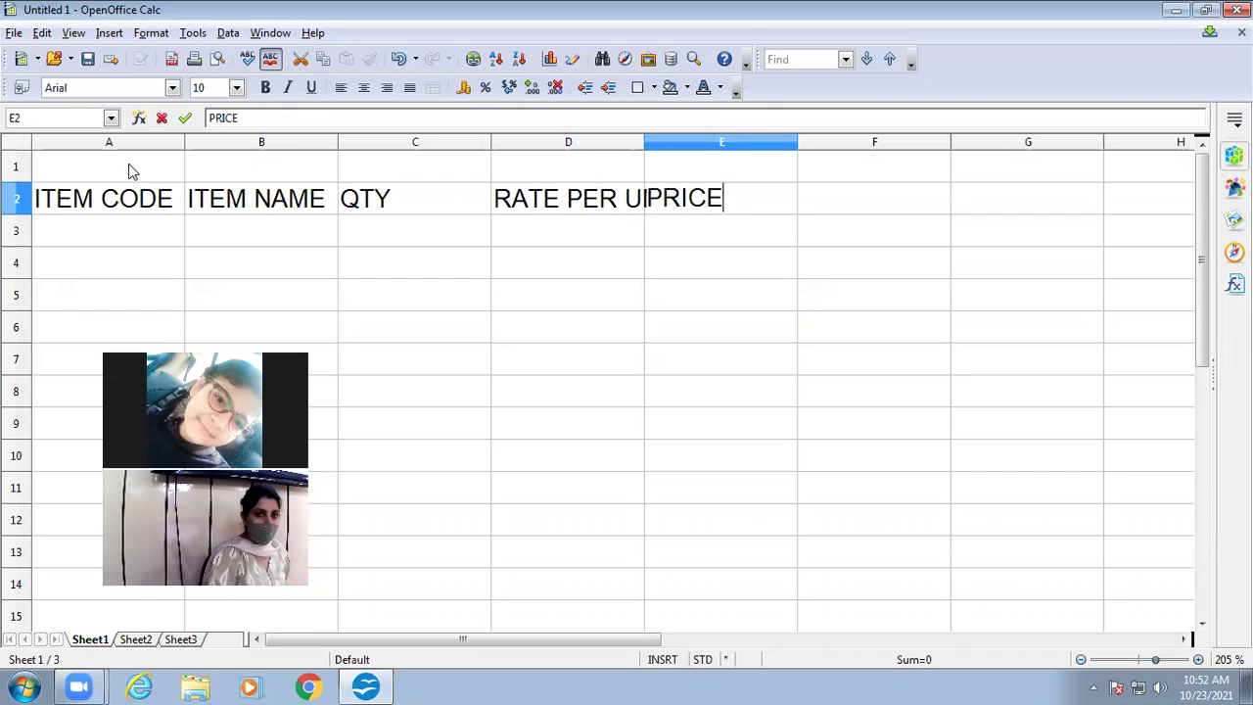
# - Centre the headings in A2:E2 and widen column D so the full RATE PER UNIT heading fits
pyautogui.moveTo(101, 205); pyautogui.dragTo(724, 200)
pyautogui.click(363, 87)
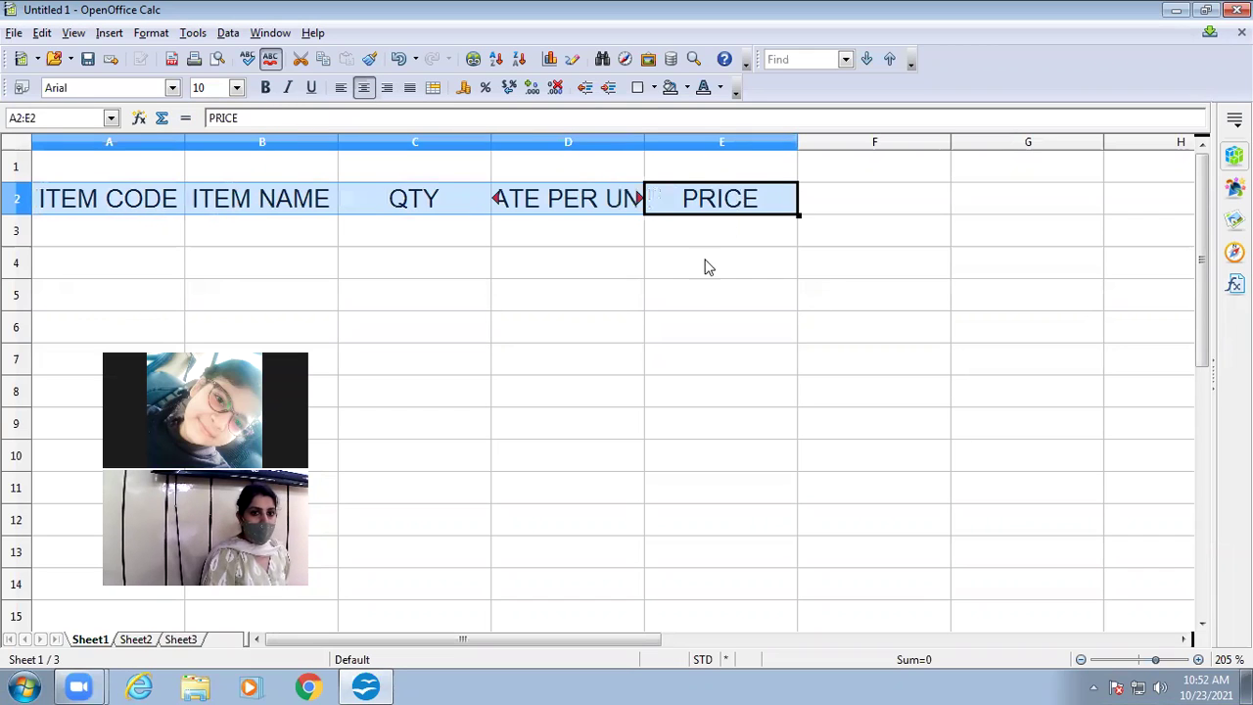
pyautogui.click(708, 293)
pyautogui.moveTo(643, 146); pyautogui.dragTo(663, 196)
pyautogui.click(871, 262)
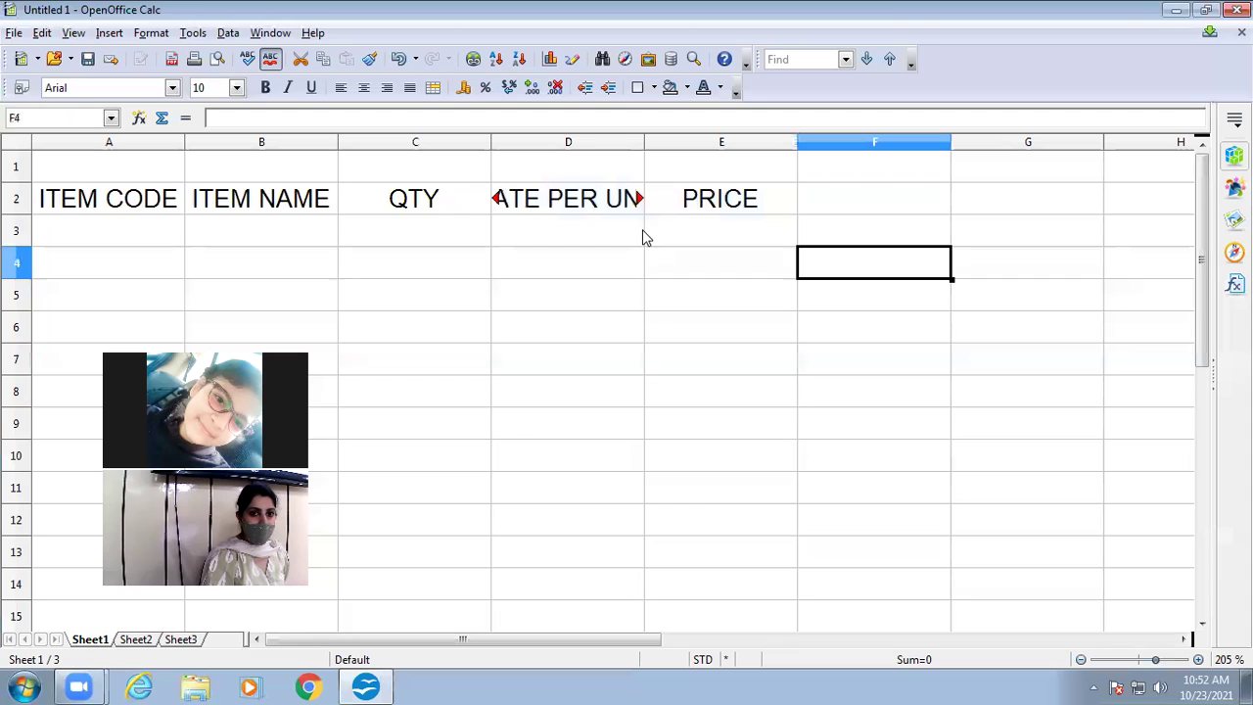
pyautogui.moveTo(641, 135); pyautogui.dragTo(718, 139)
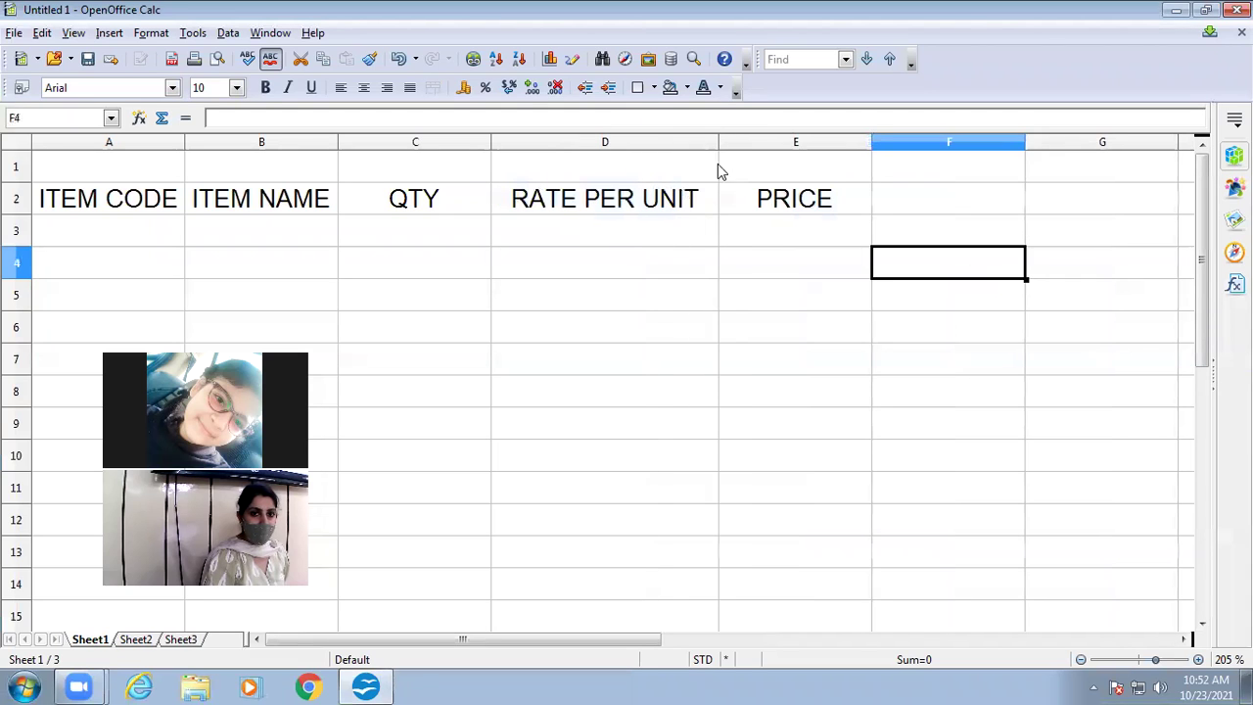
# - Enter the title SHOPPING BILL in cell A1
pyautogui.click(142, 175)
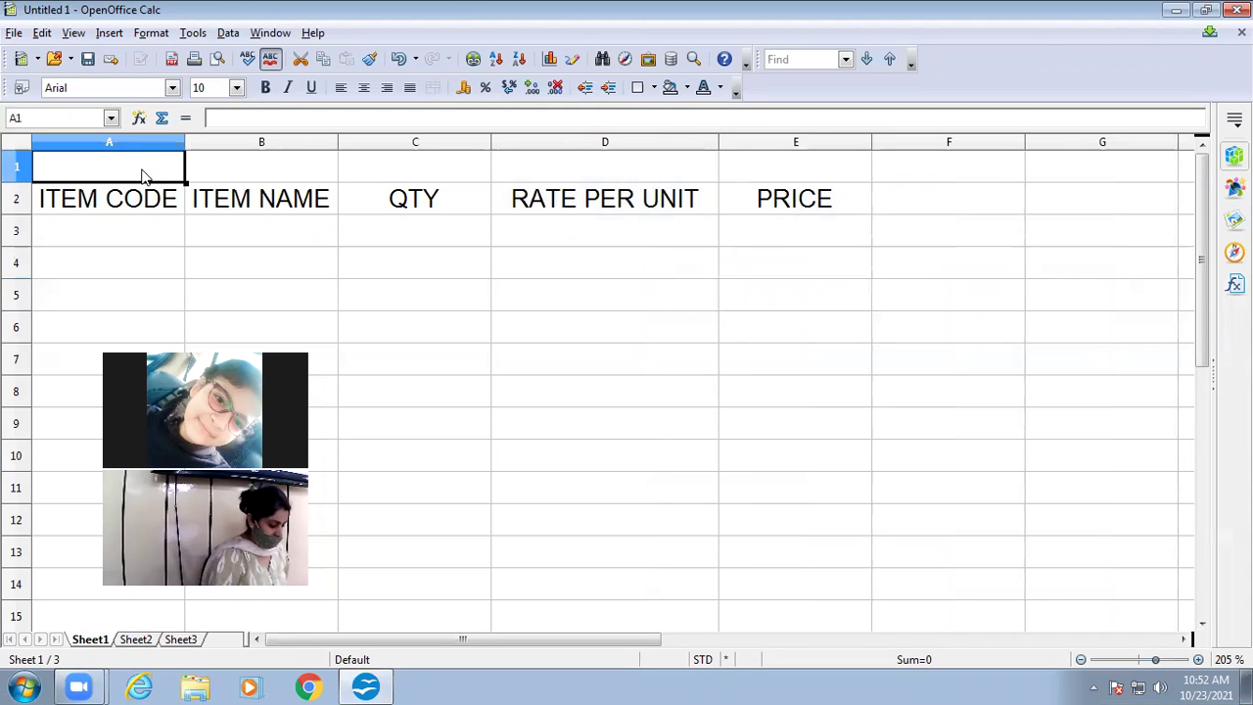
pyautogui.write('SHOPPING BO')
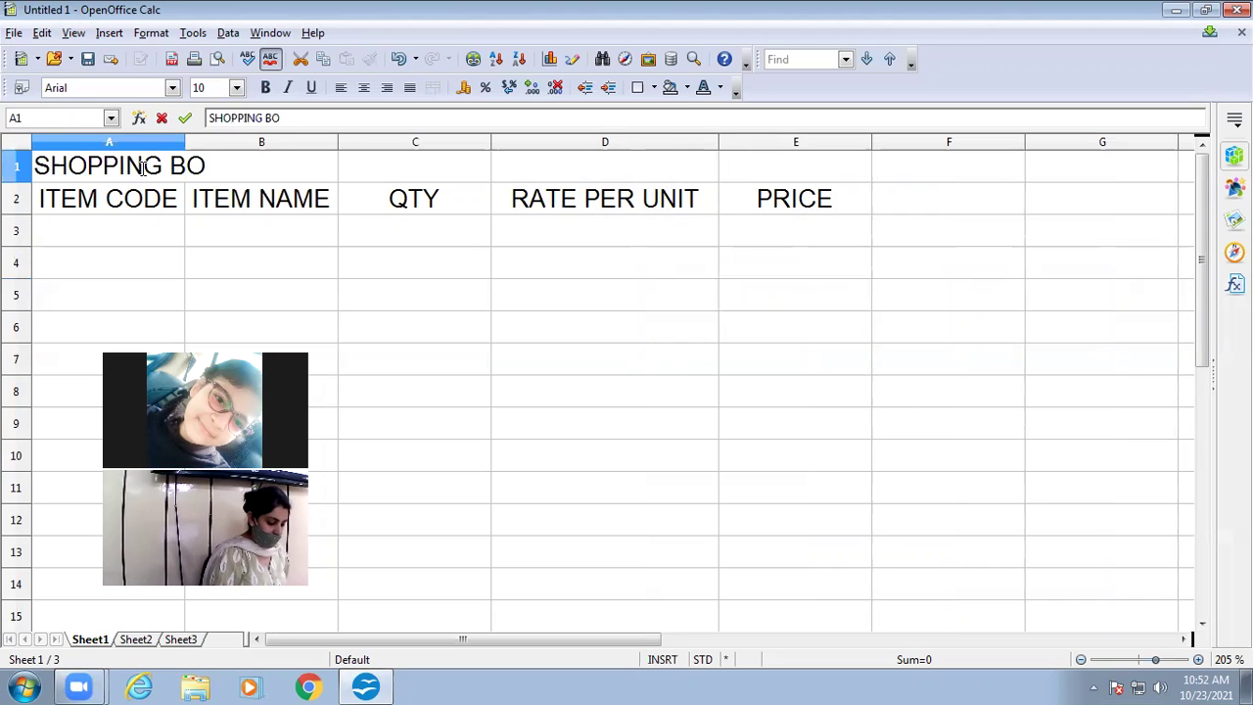
pyautogui.press('BackSpace')
pyautogui.write('ILL')
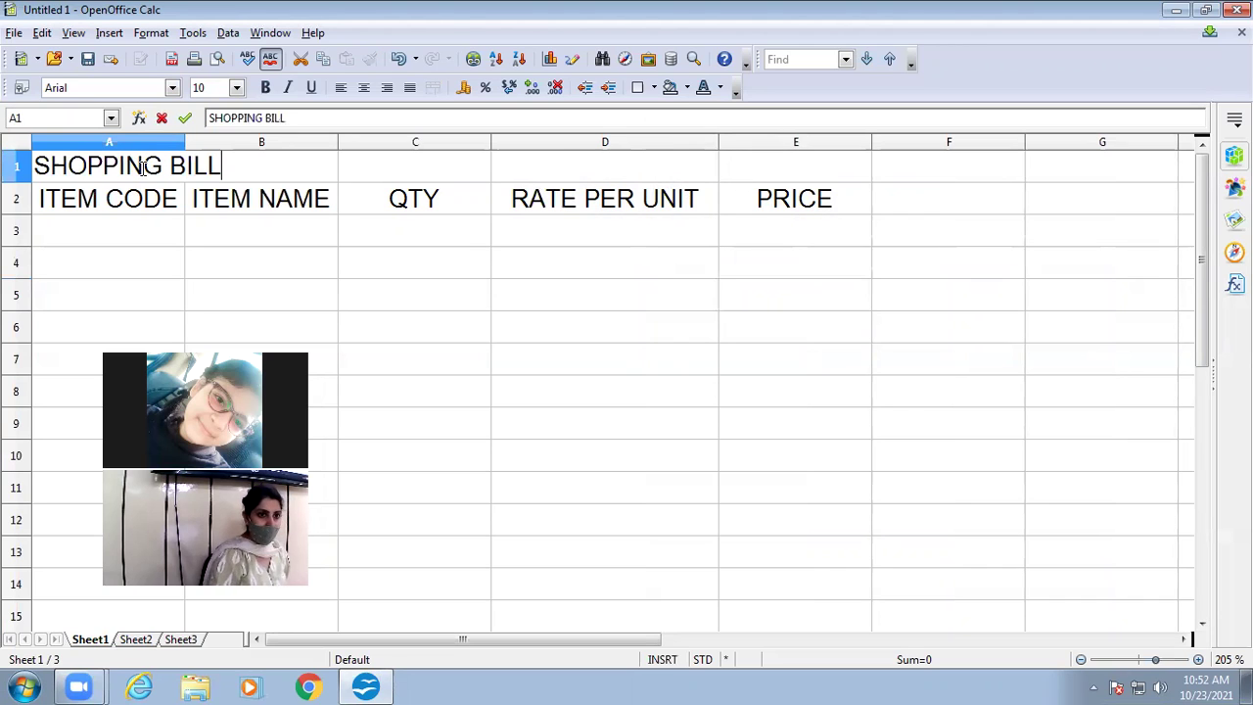
pyautogui.click(348, 275)
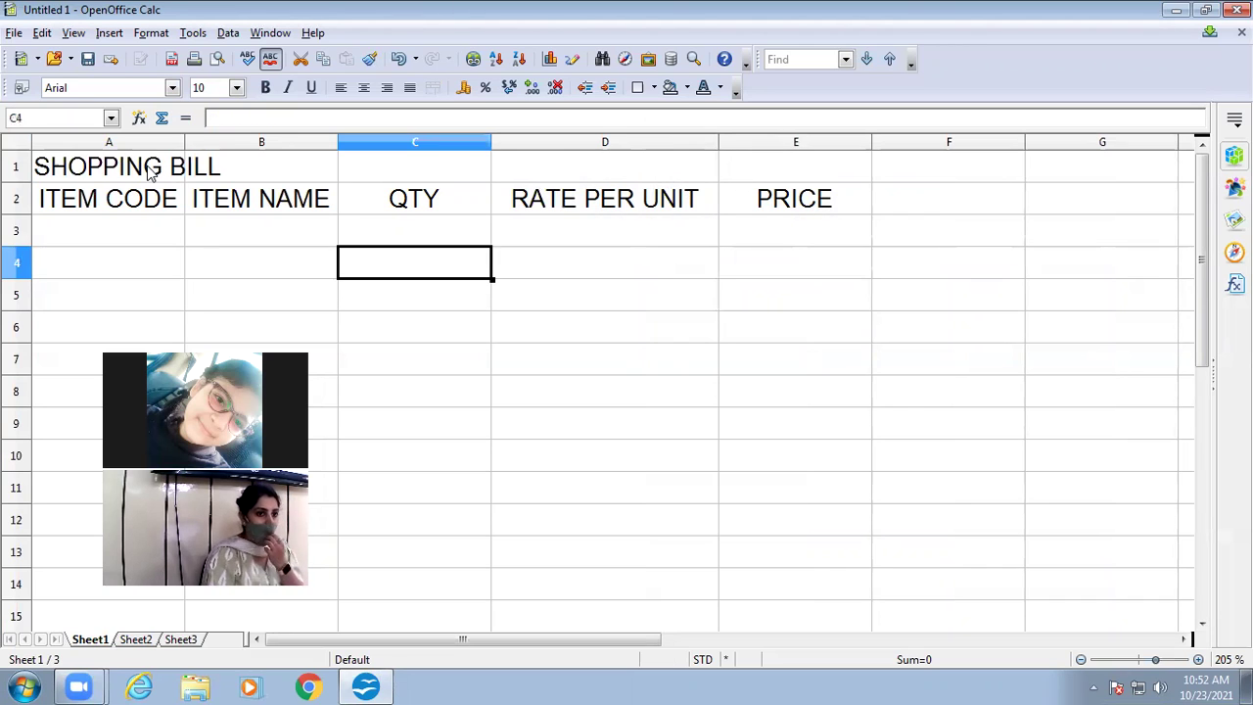
# - Merge cells A1:E1 and centre the title across the table
pyautogui.moveTo(152, 168); pyautogui.dragTo(809, 177)
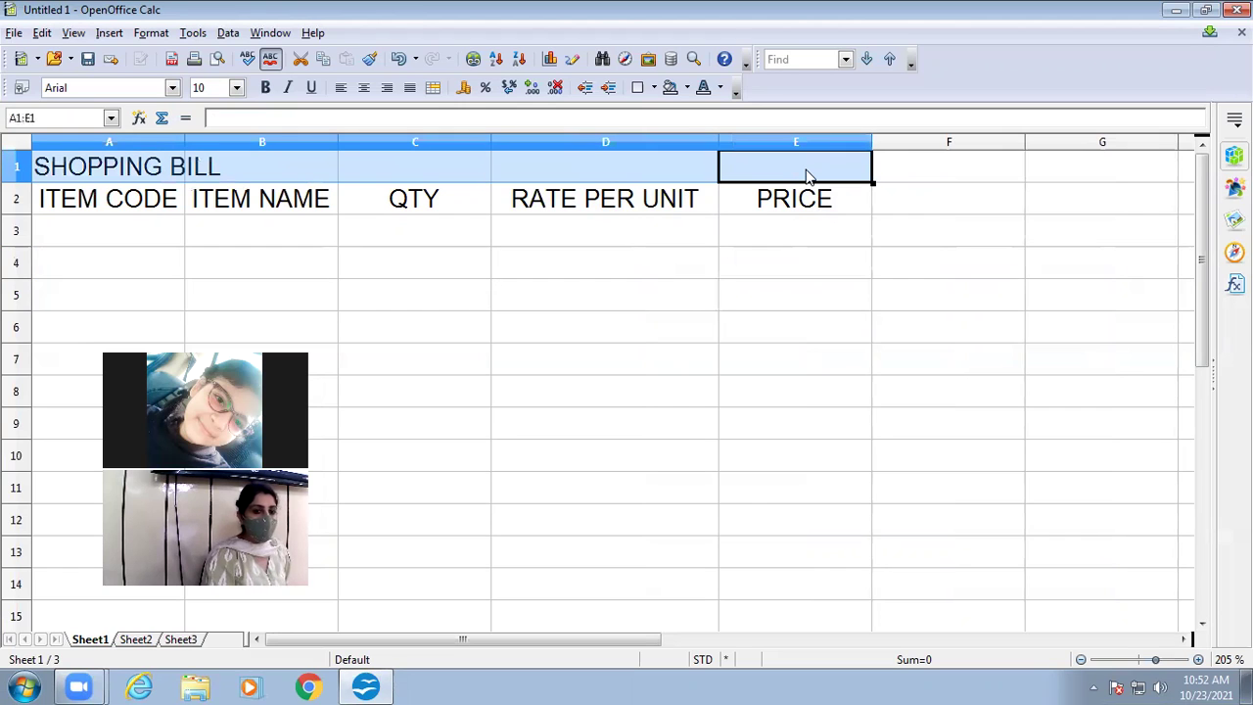
pyautogui.click(433, 87)
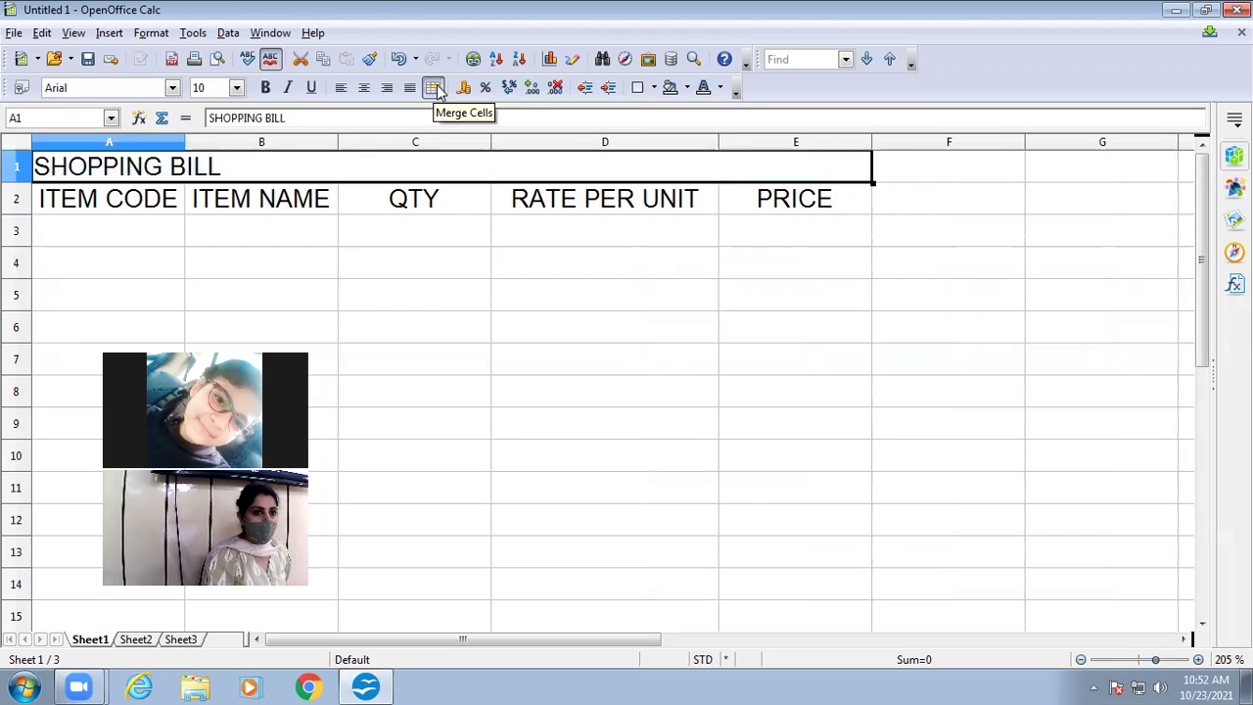
pyautogui.click(363, 88)
pyautogui.click(545, 302)
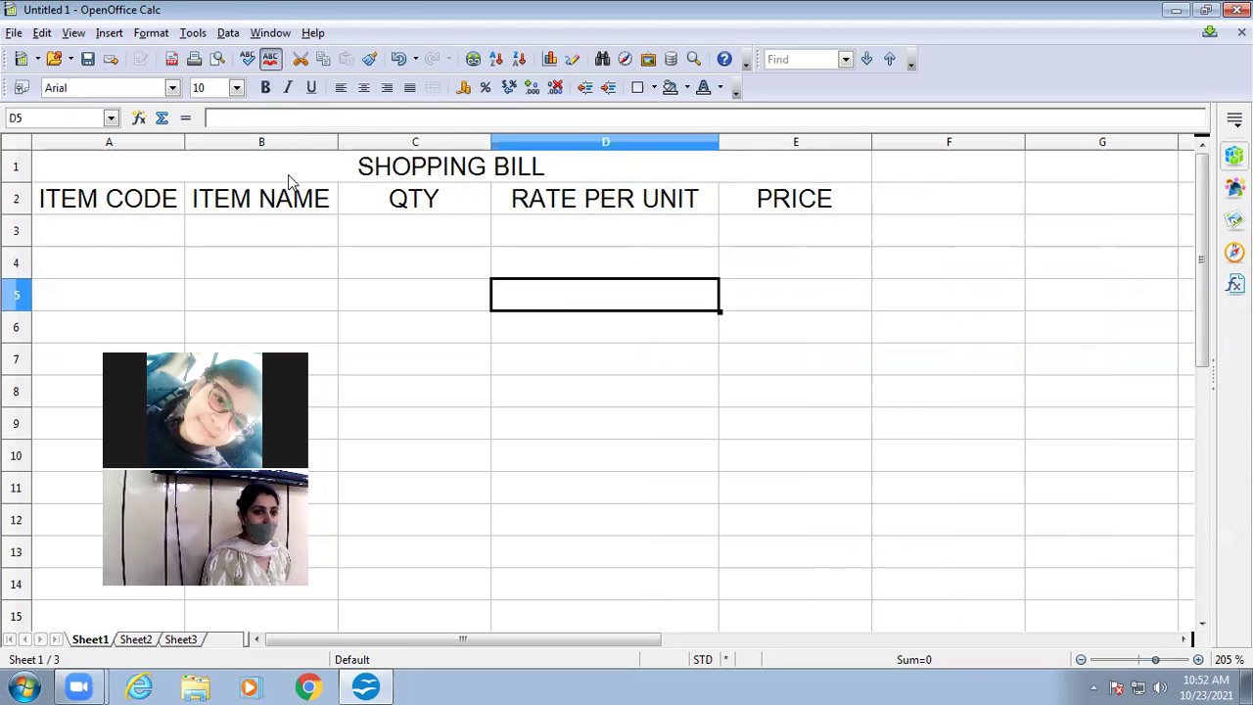
# - Fill the ITEM CODE column from A3 to A6 with I101, I102, I103 and I104
pyautogui.click(73, 239)
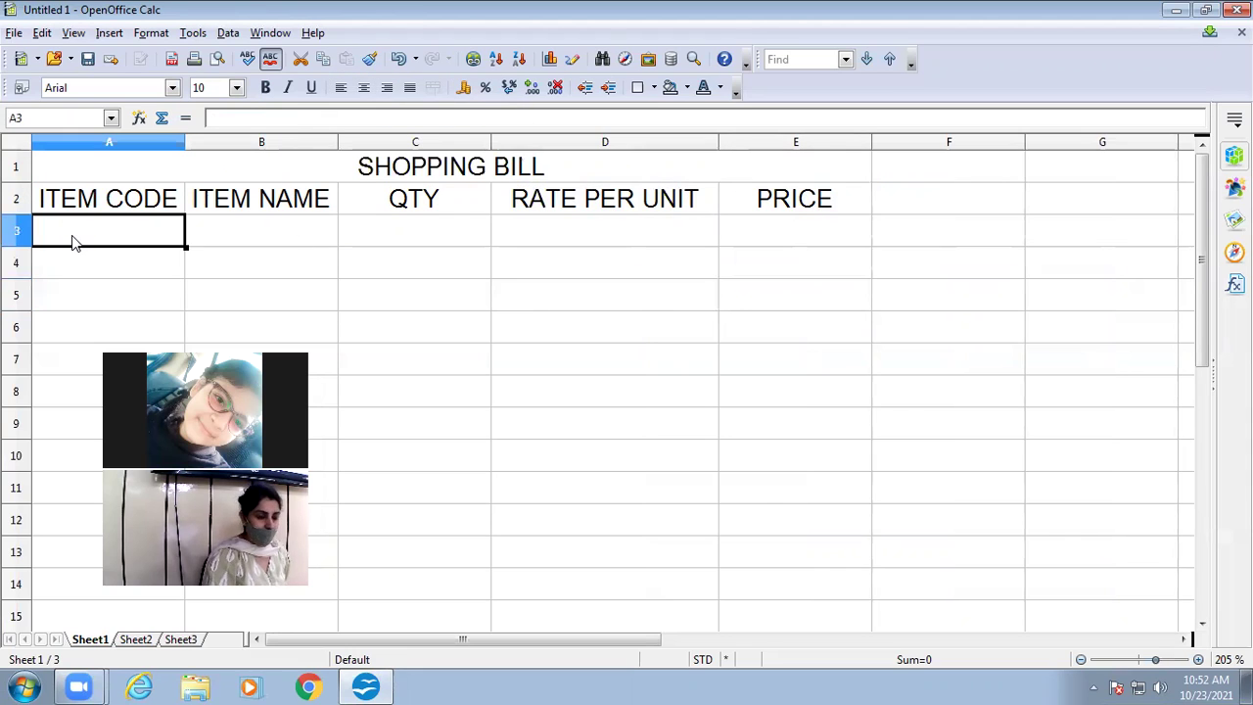
pyautogui.write('I101')
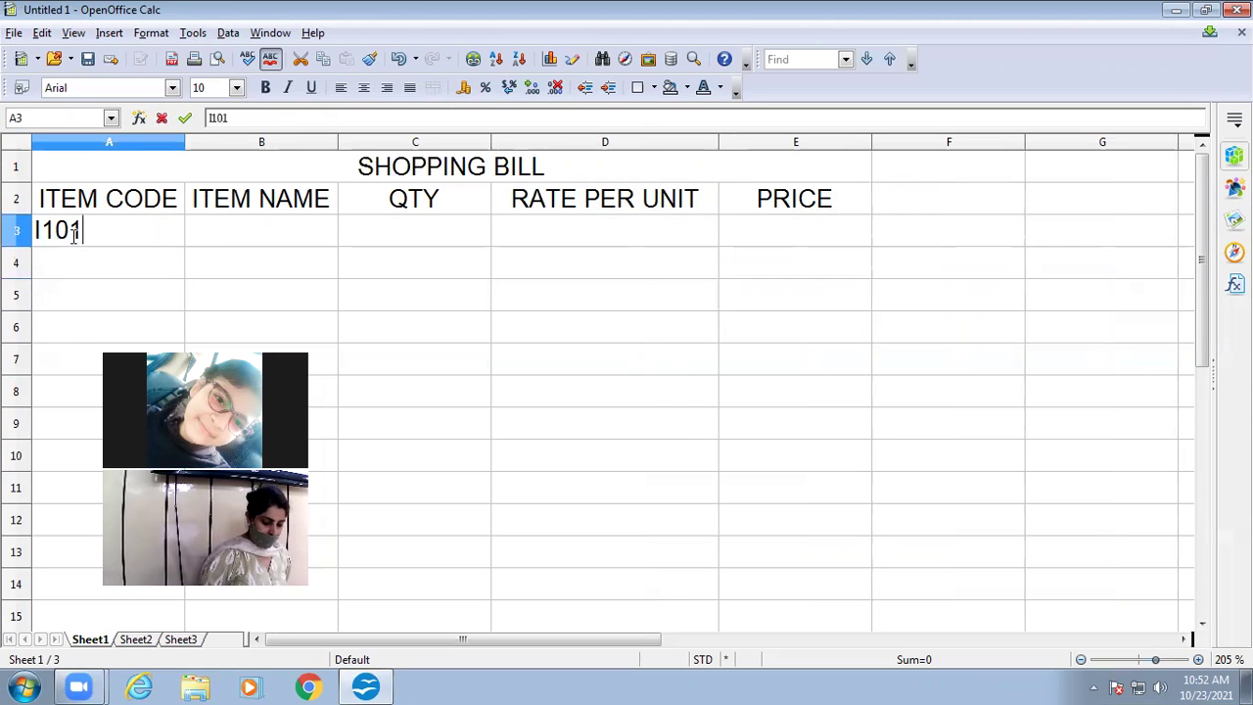
pyautogui.press('Return')
pyautogui.write('I102')
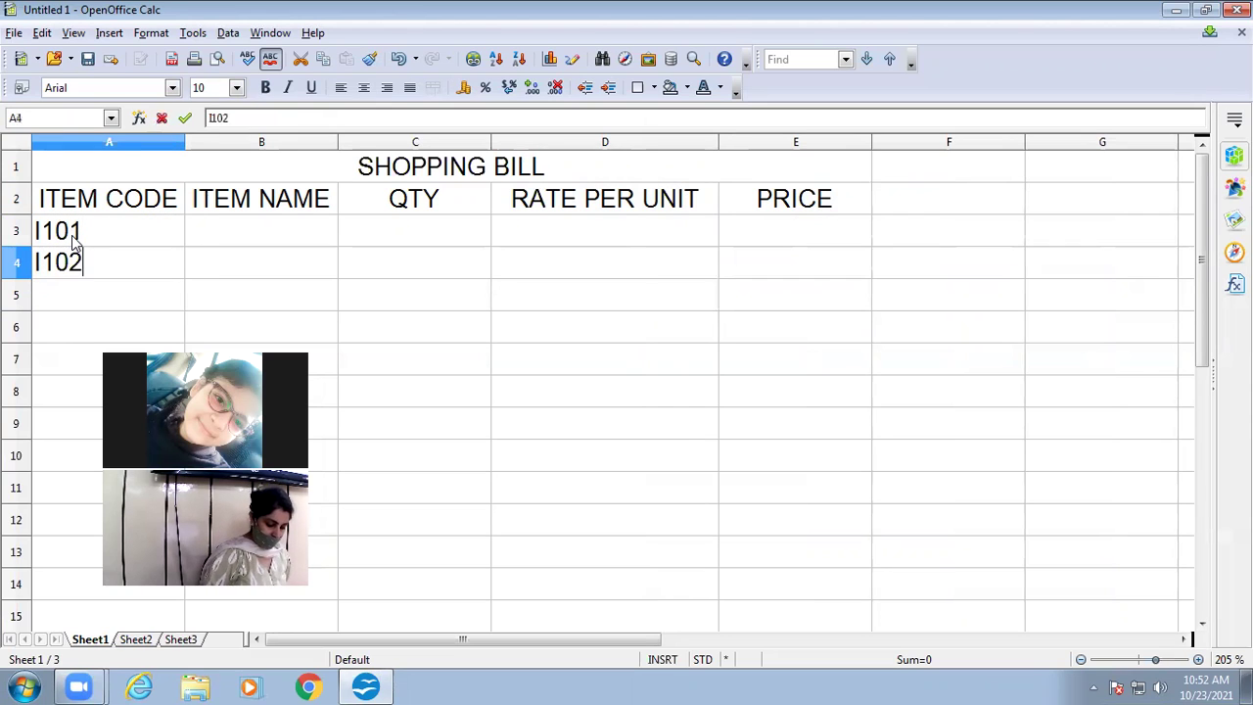
pyautogui.press('Return')
pyautogui.write('I103')
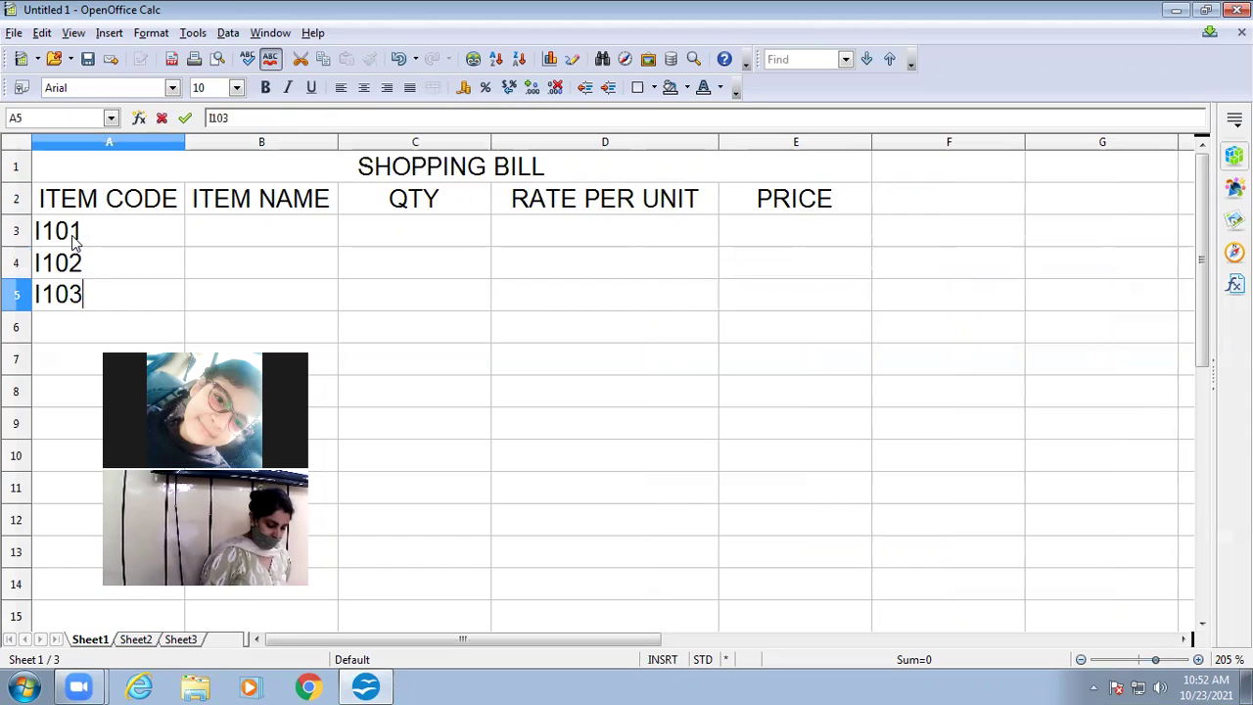
pyautogui.press('Return')
pyautogui.write('I104')
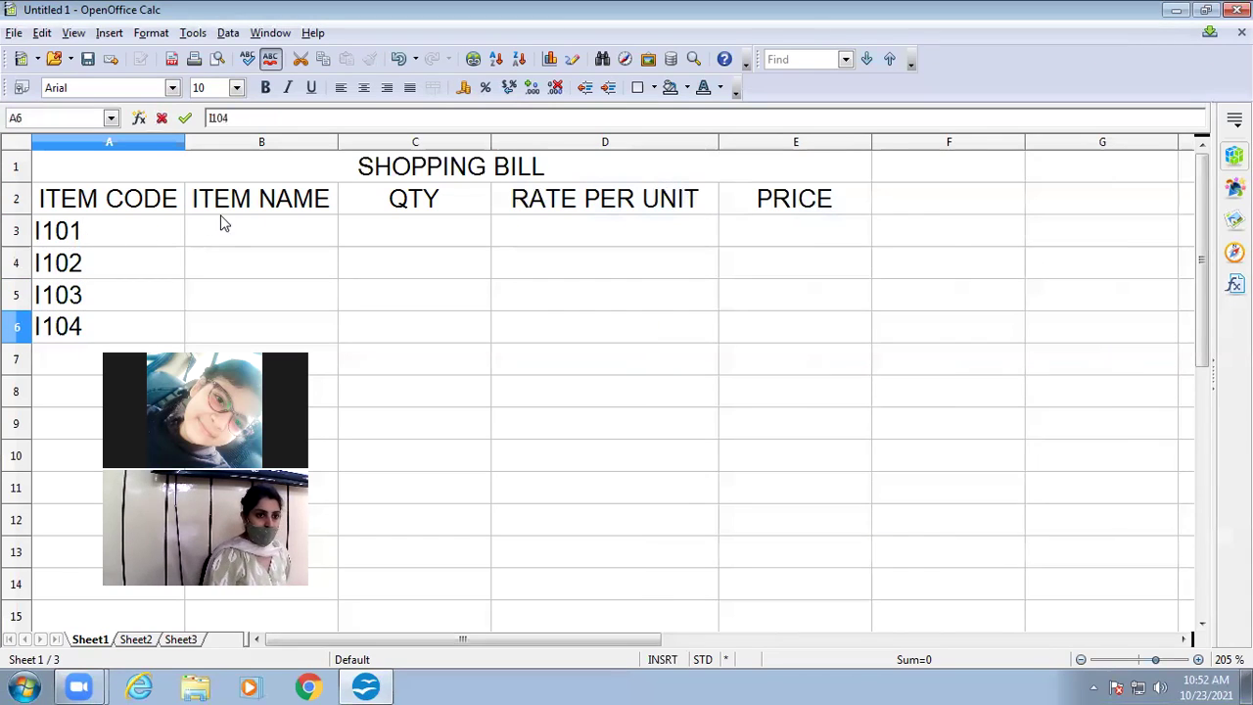
# - Fill the ITEM NAME column from B3 to B6 with PEN, PENCIL, ERASER and SHARPNER
pyautogui.click(225, 247)
pyautogui.write('PEN')
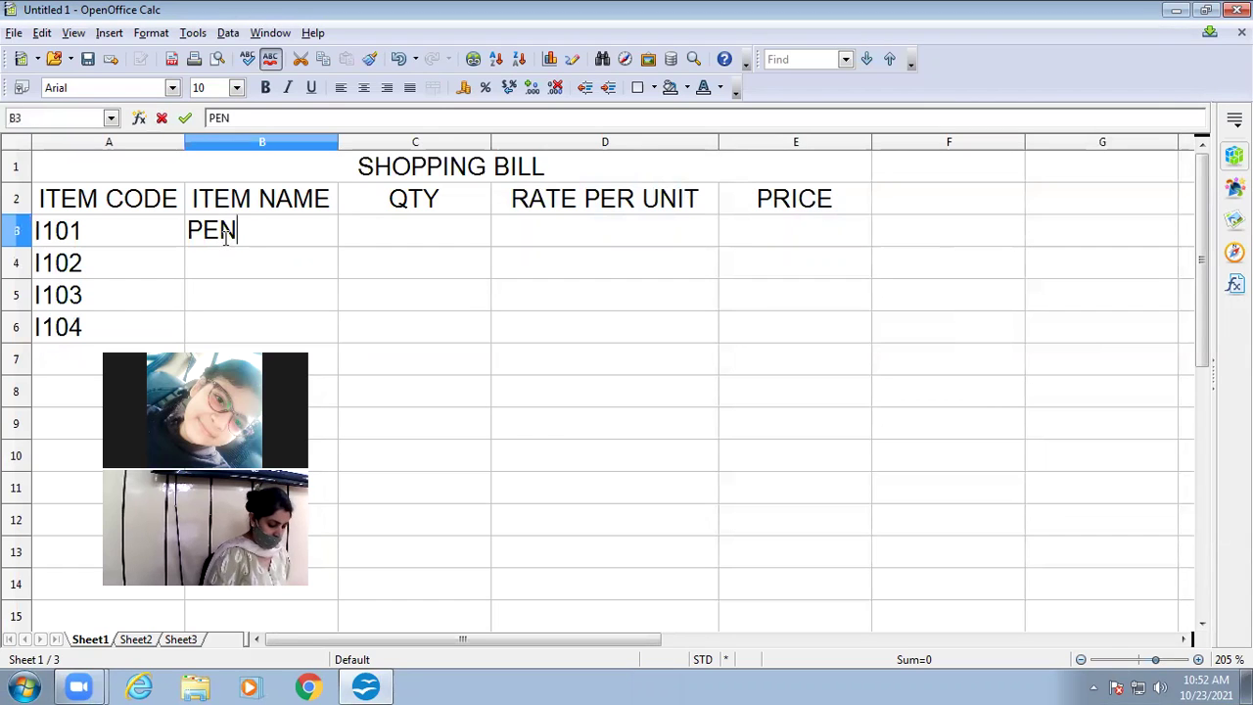
pyautogui.press('Return')
pyautogui.write('PENCIL')
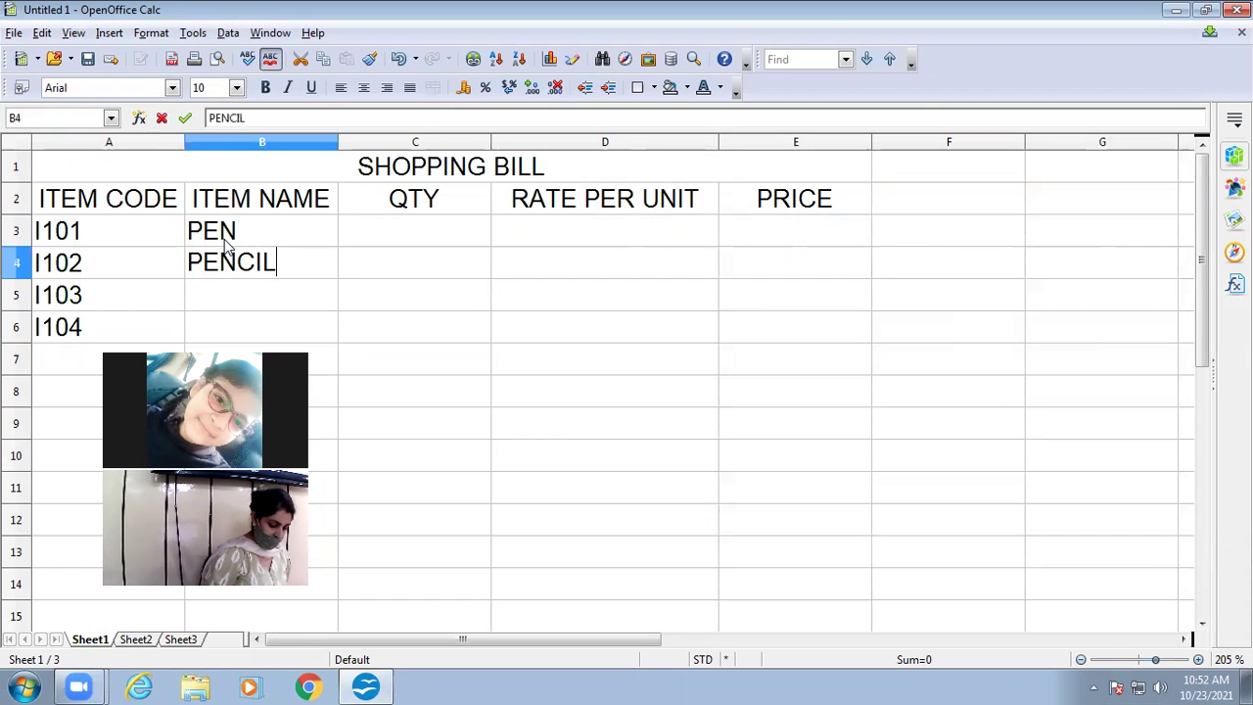
pyautogui.press('Return')
pyautogui.write('ERASER')
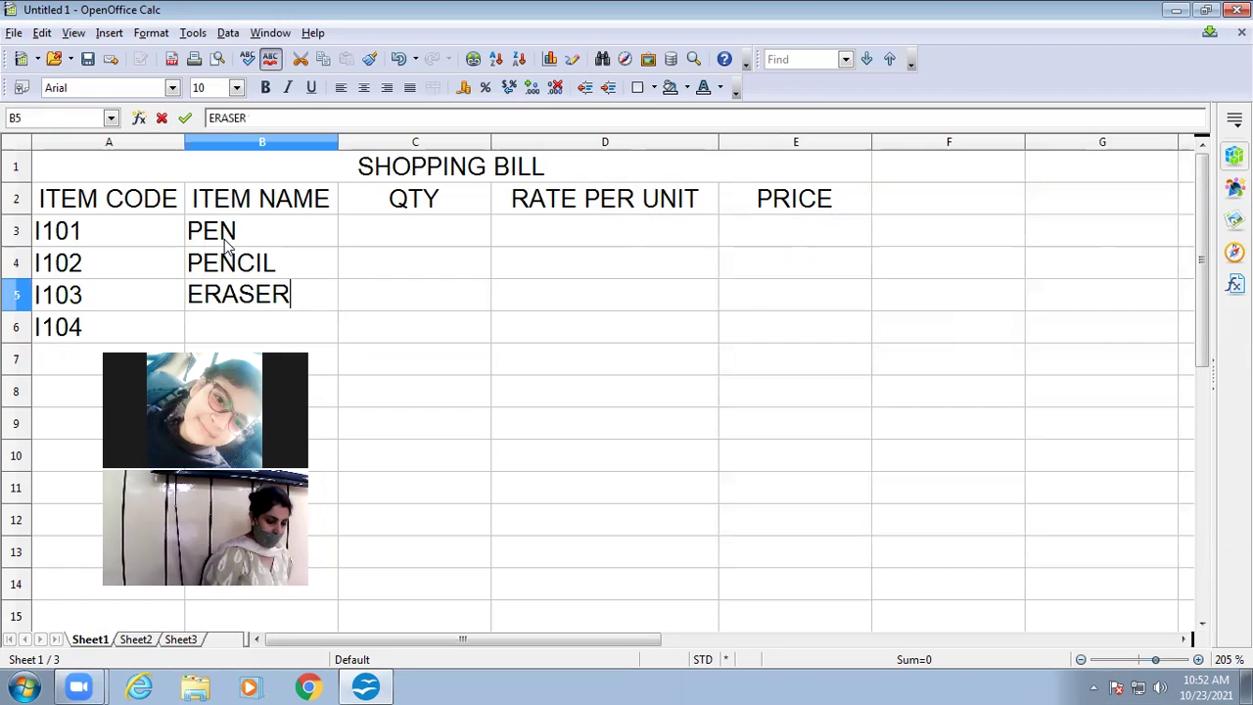
pyautogui.press('Return')
pyautogui.write('SHAPR')
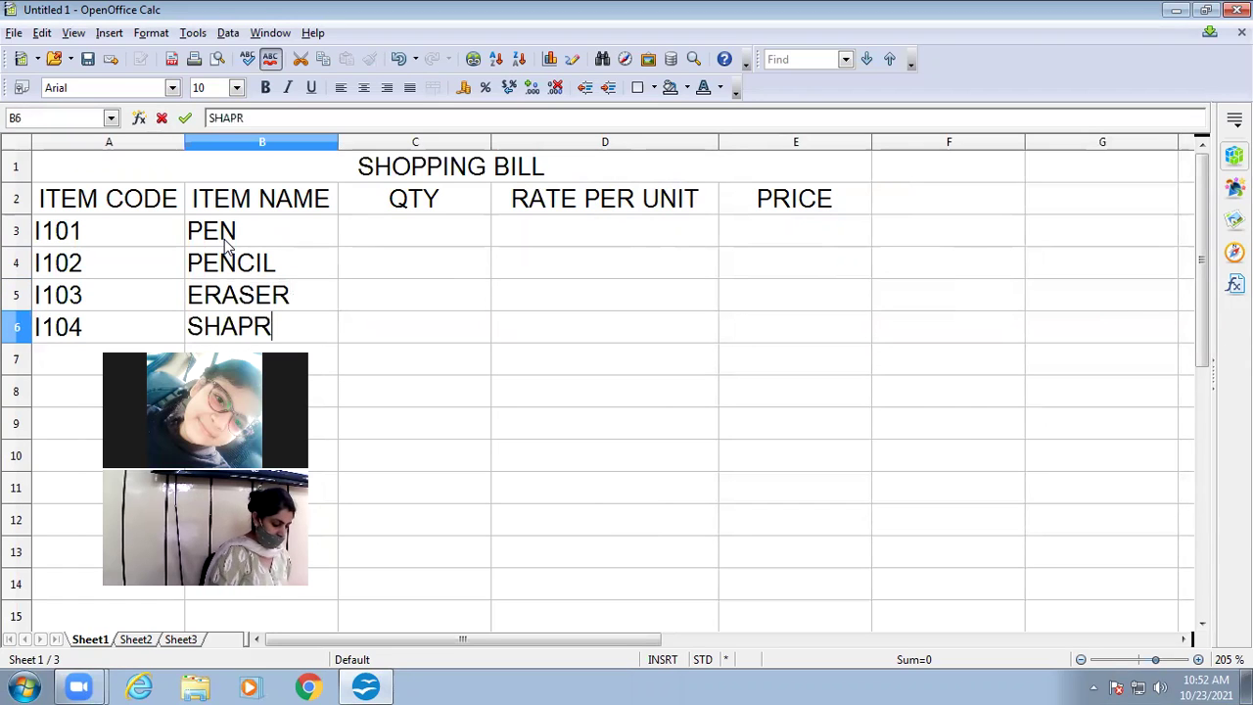
pyautogui.press('BackSpace')
pyautogui.write('NER')
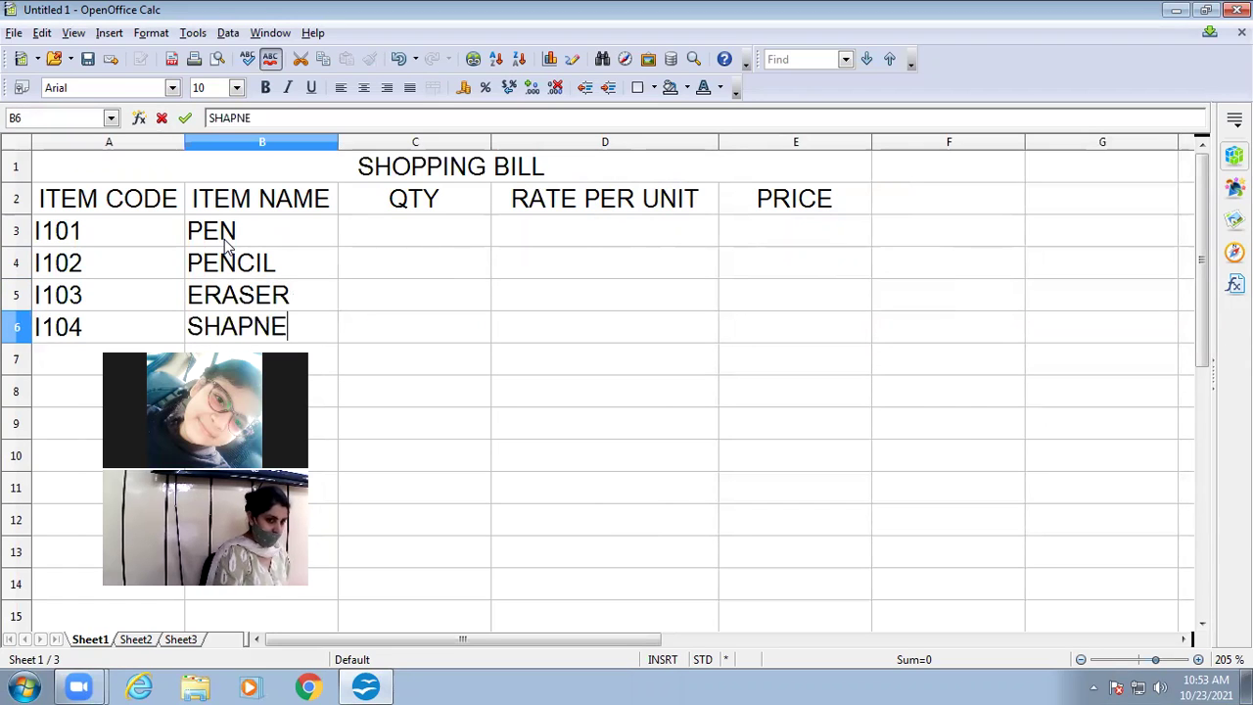
pyautogui.click(239, 326)
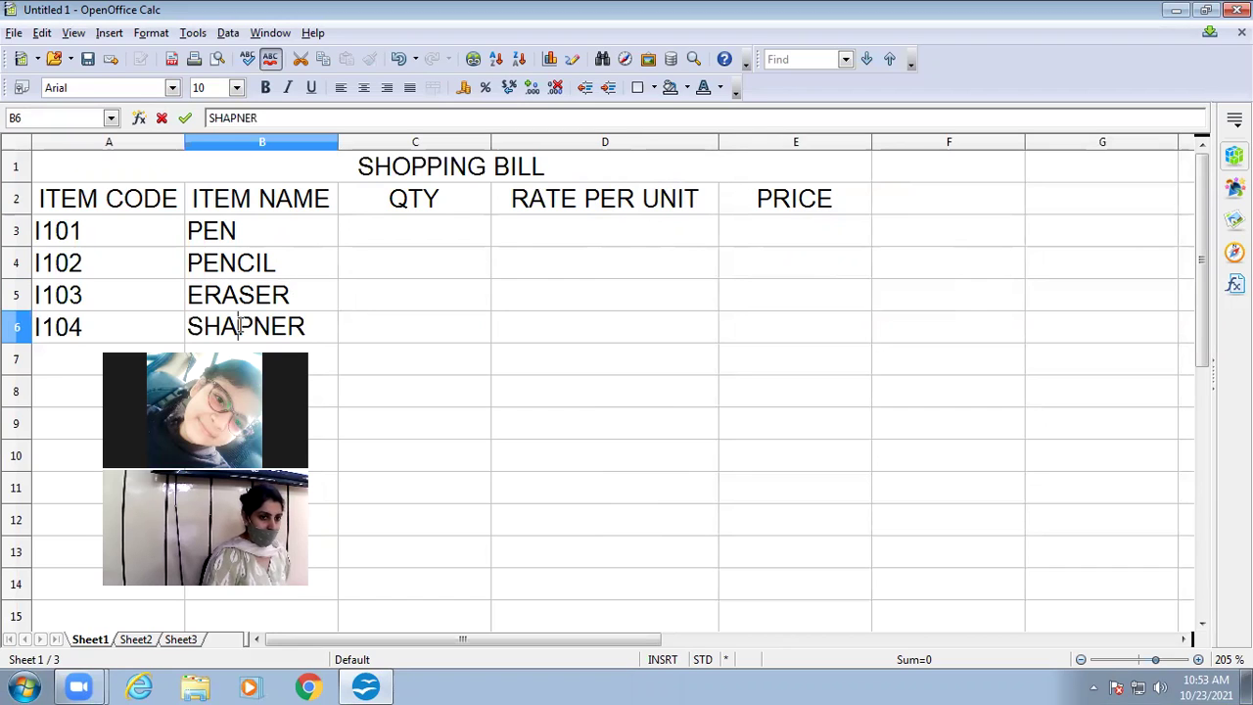
pyautogui.write('R')
# - Fill the QTY column from C3 to C6 with 10, 20, 15 and 23
pyautogui.click(409, 237)
pyautogui.write('10')
pyautogui.press('Return')
pyautogui.write('20')
pyautogui.press('Return')
pyautogui.write('15')
pyautogui.press('Return')
pyautogui.write('23')
# - Fill the RATE PER UNIT column from D3 to D6 with 25, 12, 23 and 12
pyautogui.click(515, 240)
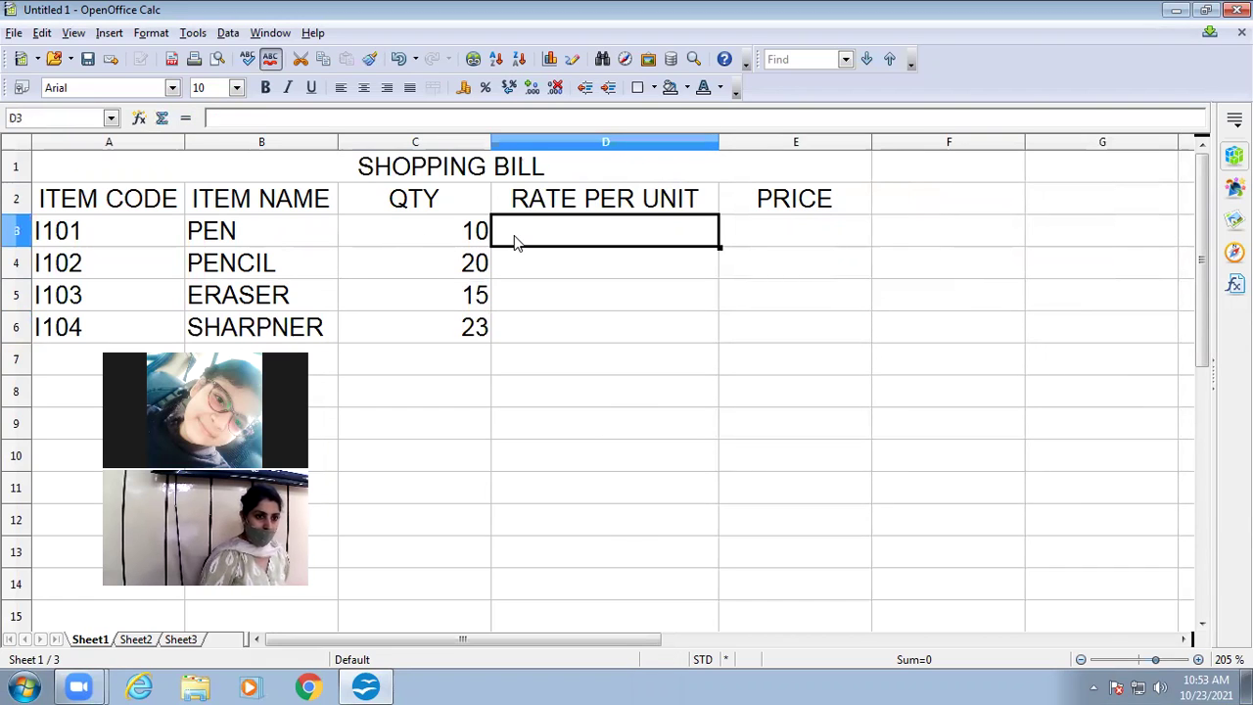
pyautogui.write('25')
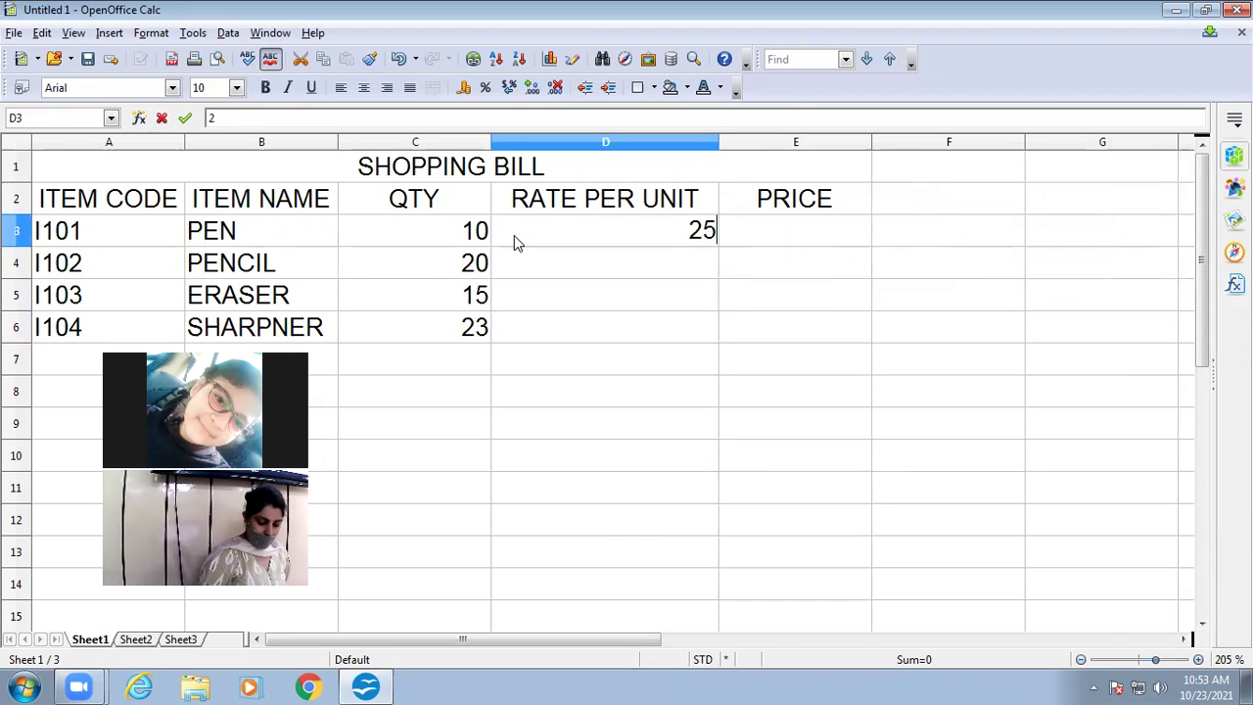
pyautogui.press('Return')
pyautogui.write('12')
pyautogui.press('Return')
pyautogui.write('23')
pyautogui.press('Return')
pyautogui.write('12')
# - Enter the formula =PRODUCT(C3;D3) in cell E3 to calculate the PEN price
pyautogui.click(772, 242)
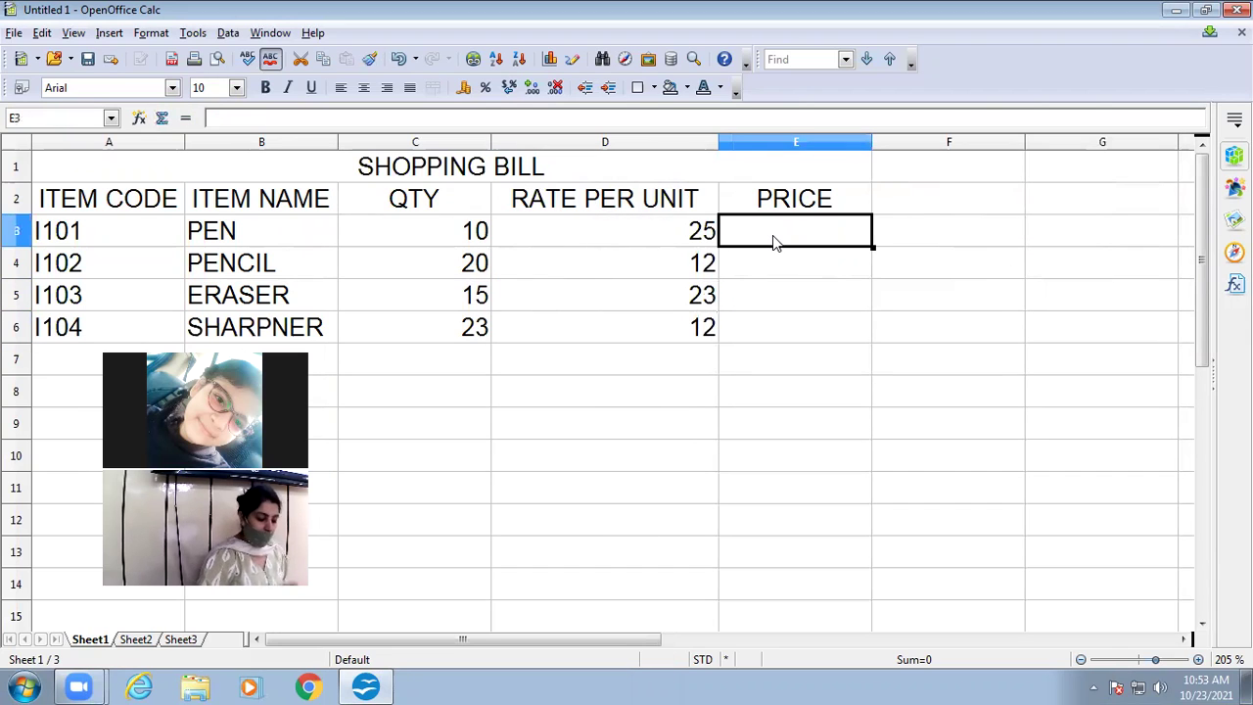
pyautogui.write('=')
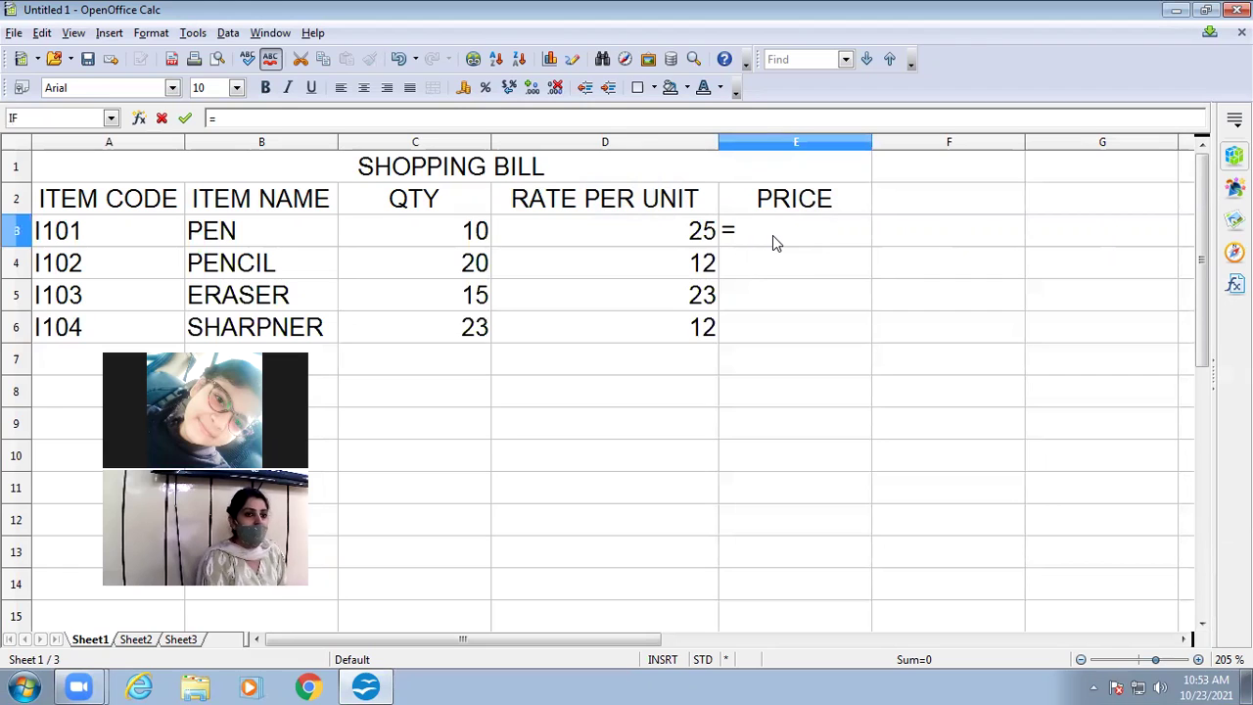
pyautogui.write('PRDO')
pyautogui.press('BackSpace')
pyautogui.press('BackSpace')
pyautogui.press('BackSpace')
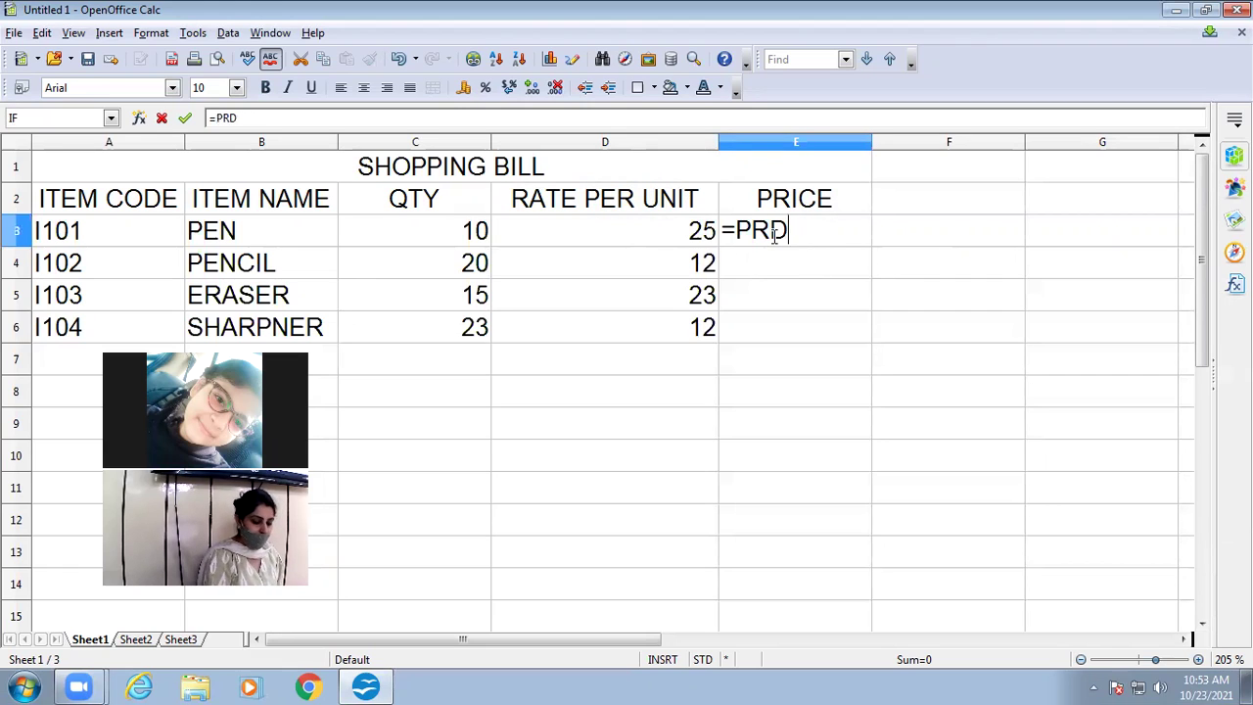
pyautogui.write('RODUCT(')
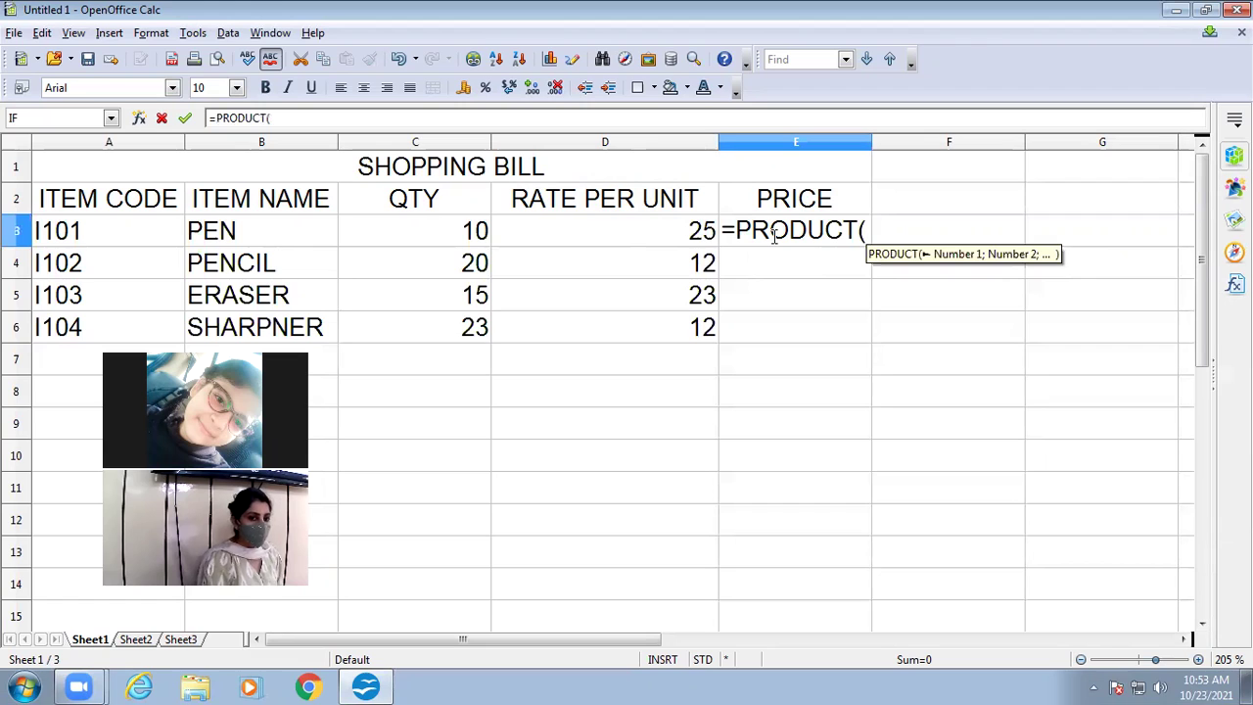
pyautogui.write('c3')
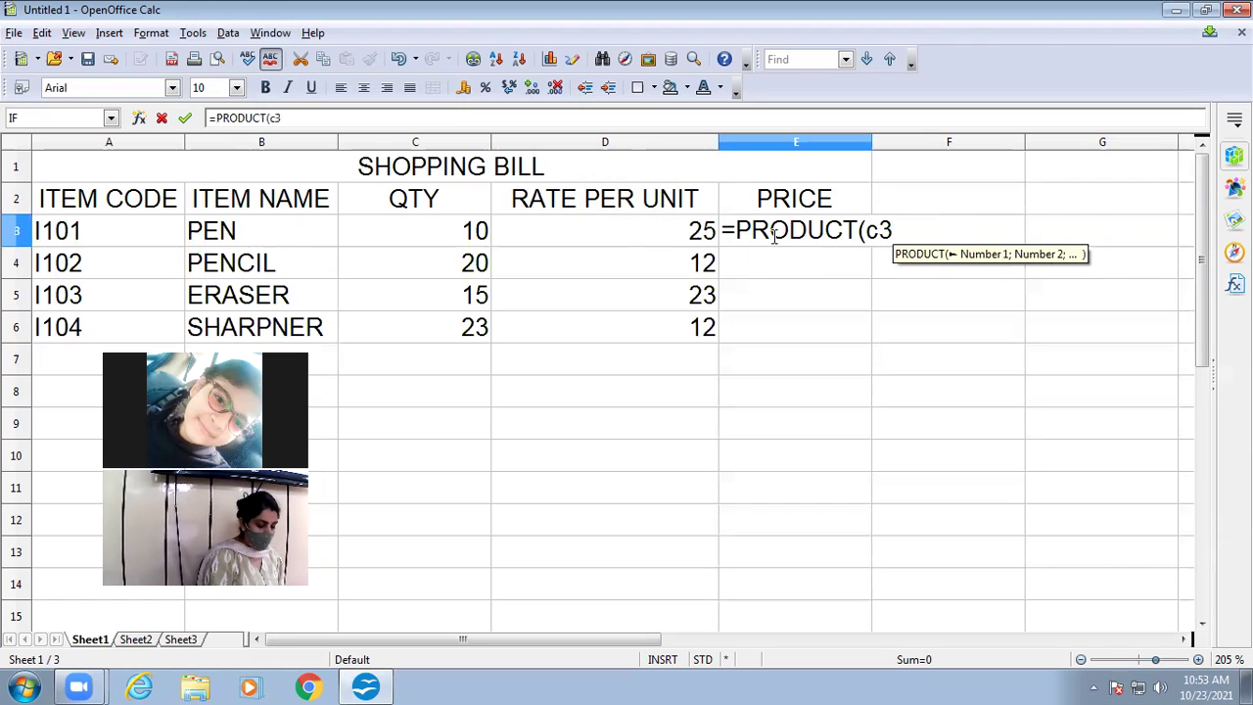
pyautogui.write(';d3)')
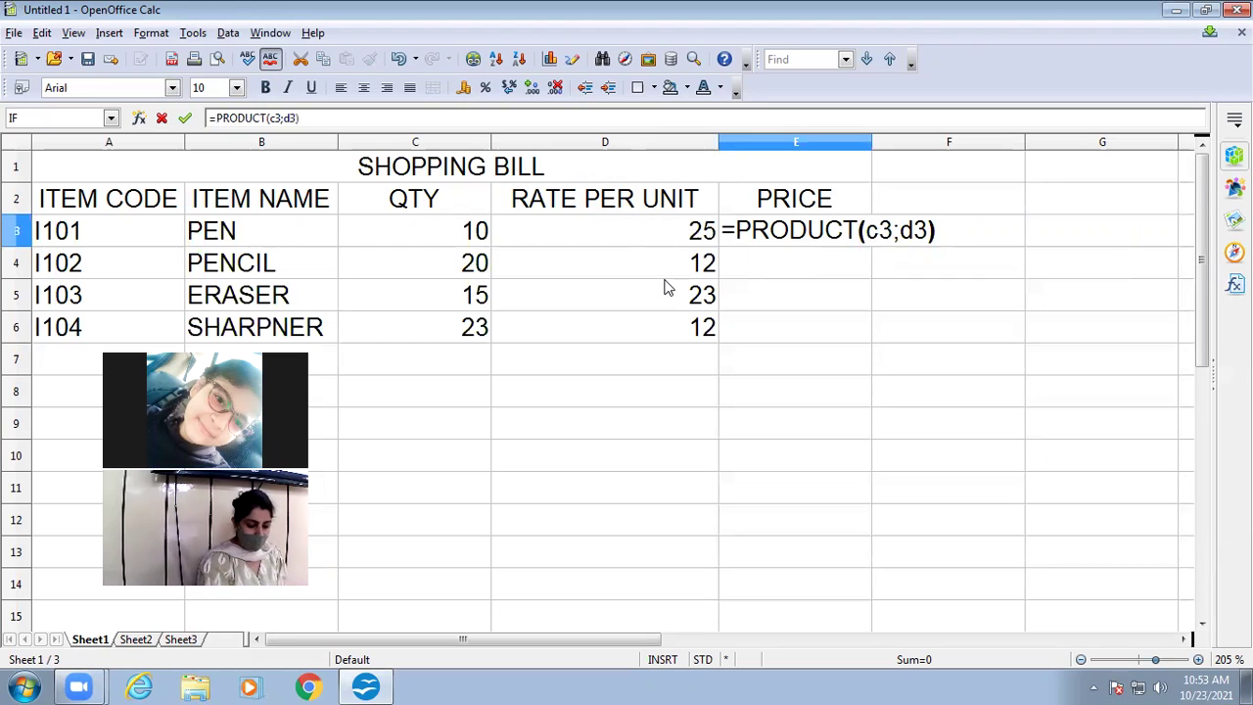
pyautogui.press('Return')
# - Centre the item rows A3:E6 horizontally
pyautogui.click(144, 243)
pyautogui.moveTo(144, 243); pyautogui.dragTo(795, 328)
pyautogui.click(363, 87)
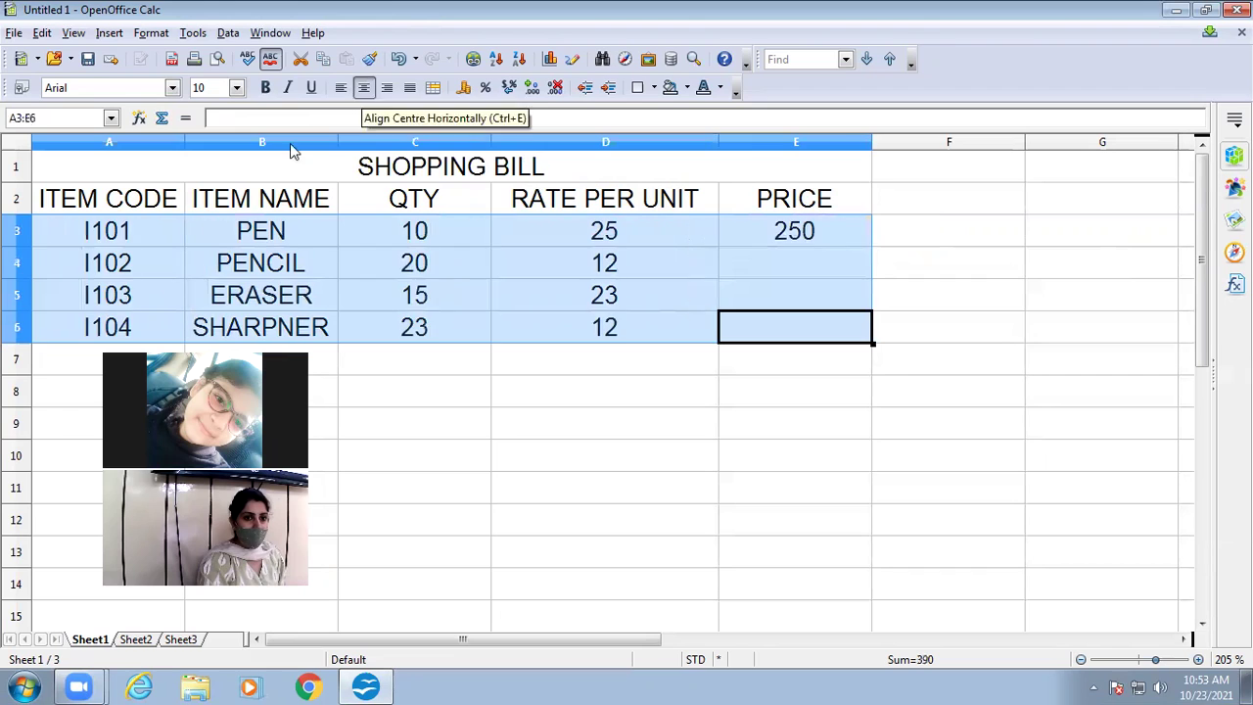
pyautogui.click(539, 424)
# - Copy the PRODUCT formula from E3 down through E6 to fill the PRICE column
pyautogui.click(844, 244)
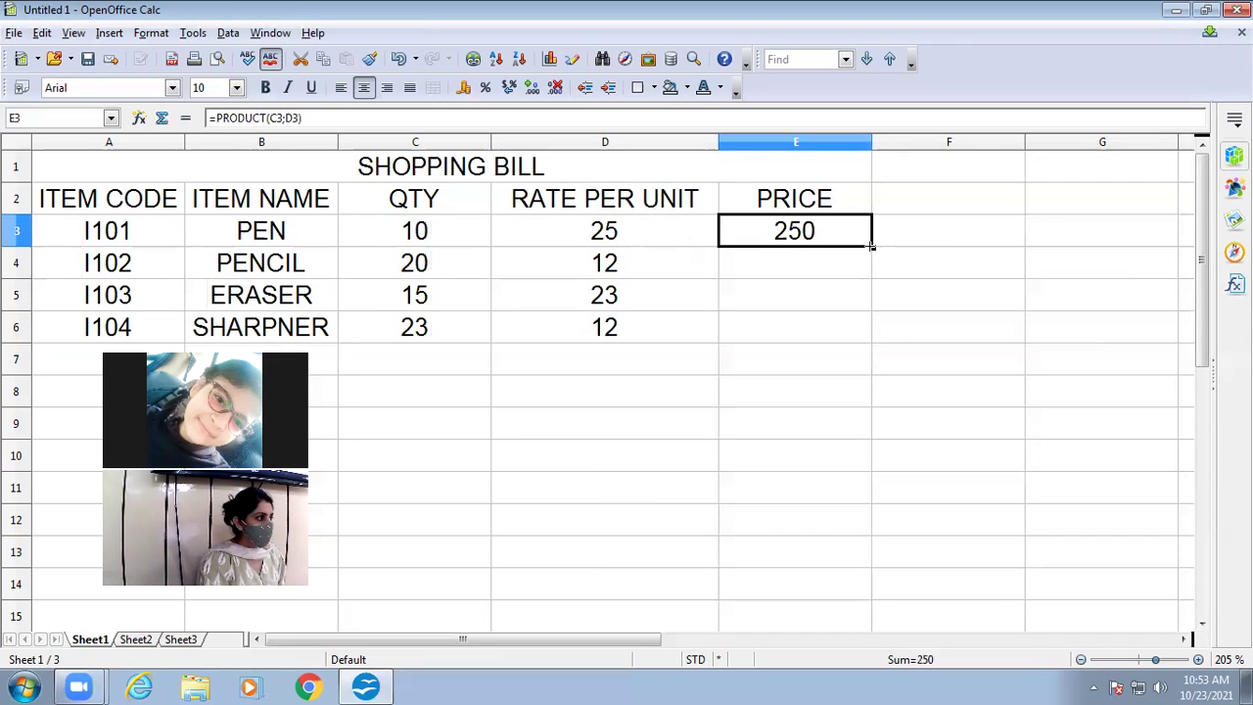
pyautogui.moveTo(871, 247); pyautogui.dragTo(867, 340)
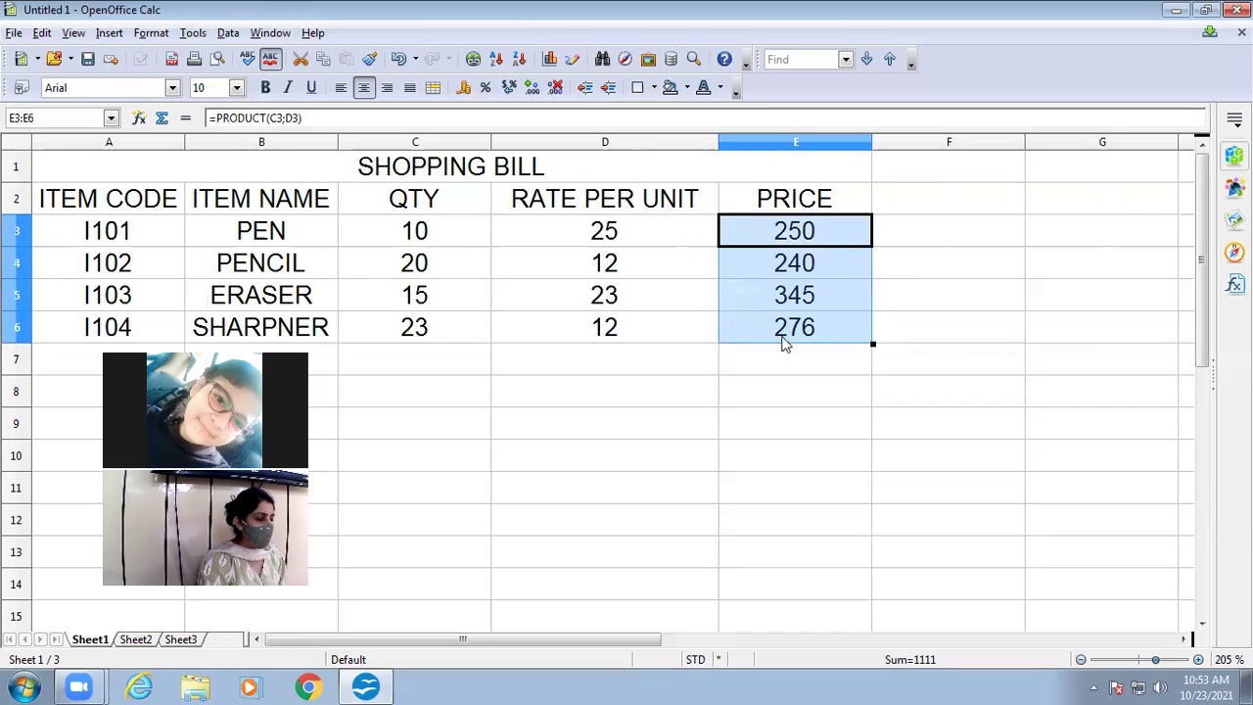
# - Enter the label TOTAL AMOUNT in cell D7
pyautogui.click(694, 373)
pyautogui.write('T')
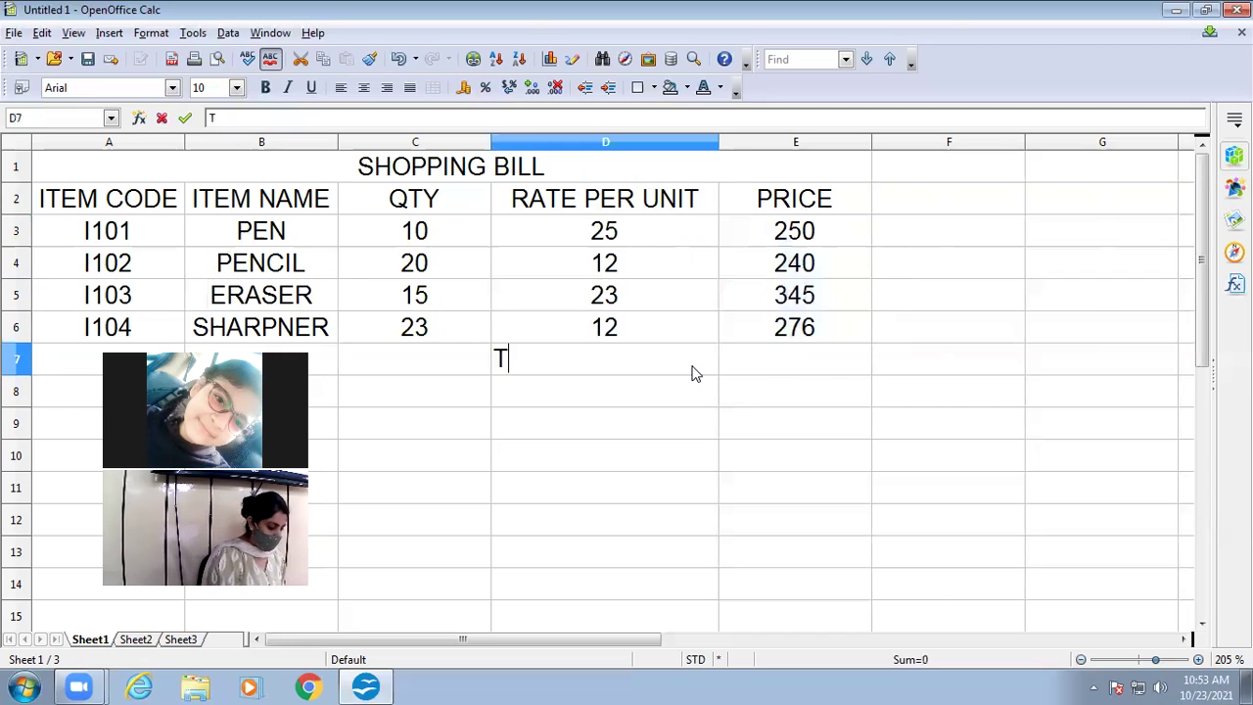
pyautogui.write('OATAL AMOUNT')
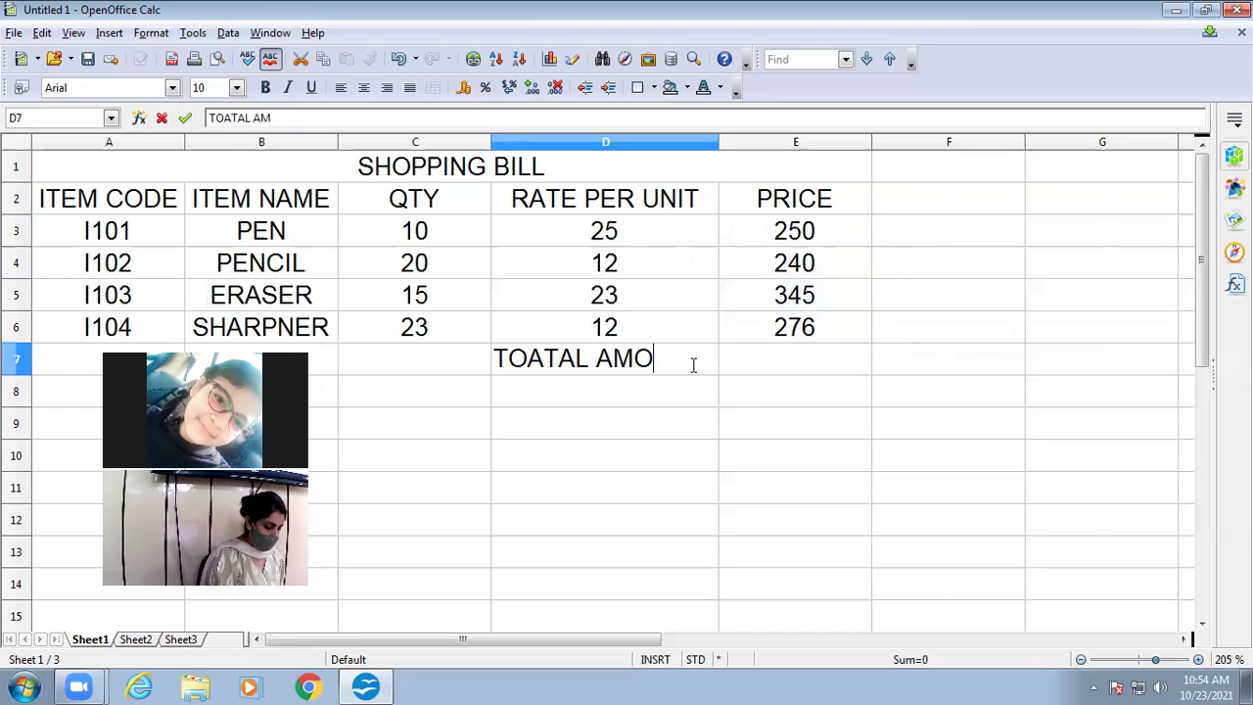
pyautogui.click(547, 360)
pyautogui.press('BackSpace')
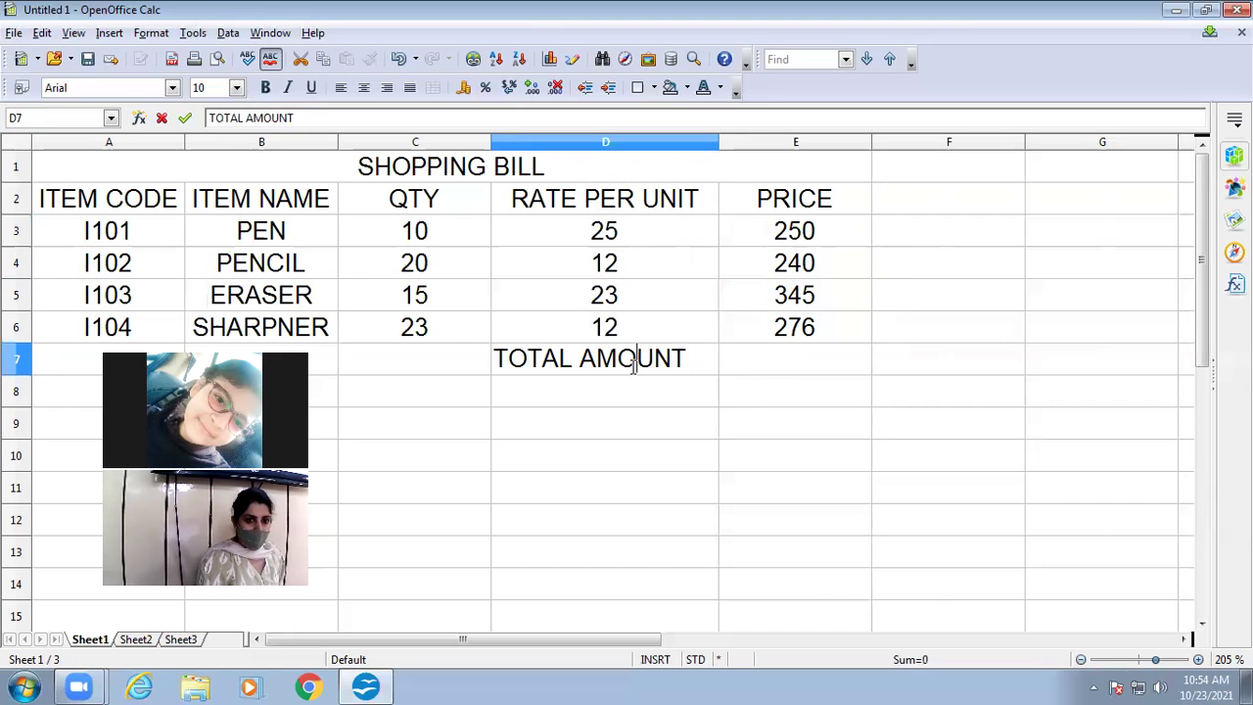
pyautogui.press('Return')
pyautogui.press('Return')
# - Centre the total row cells D7:E7 horizontally
pyautogui.moveTo(661, 362); pyautogui.dragTo(741, 364)
pyautogui.click(363, 87)
pyautogui.click(717, 397)
# - Enter the formula =SUM(E3:E6) in cell E7 to total the prices
pyautogui.click(754, 370)
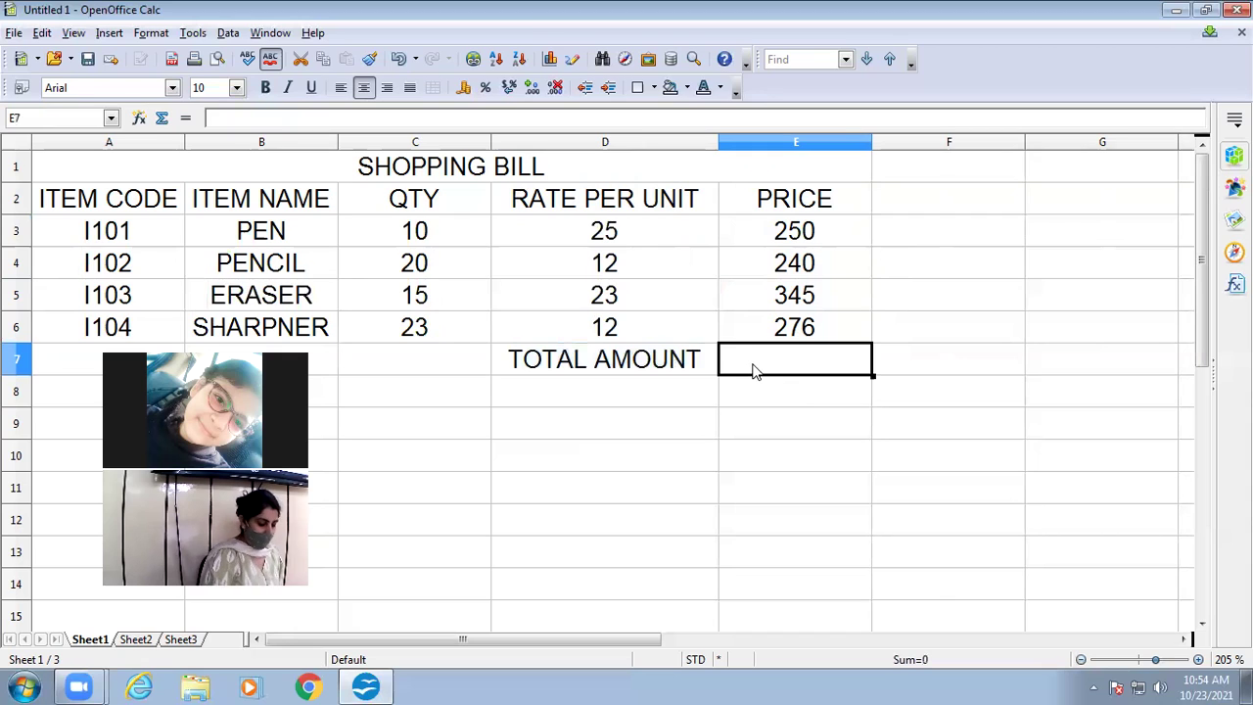
pyautogui.write('=SUM(')
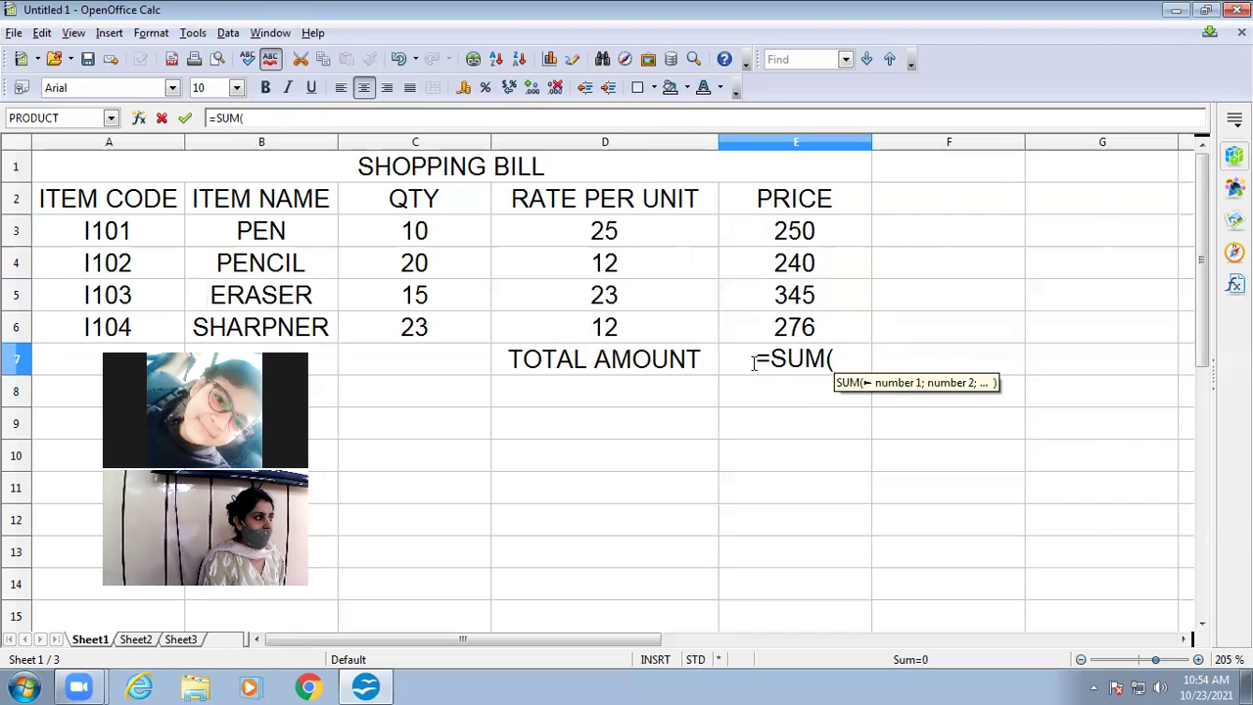
pyautogui.write('e3:E')
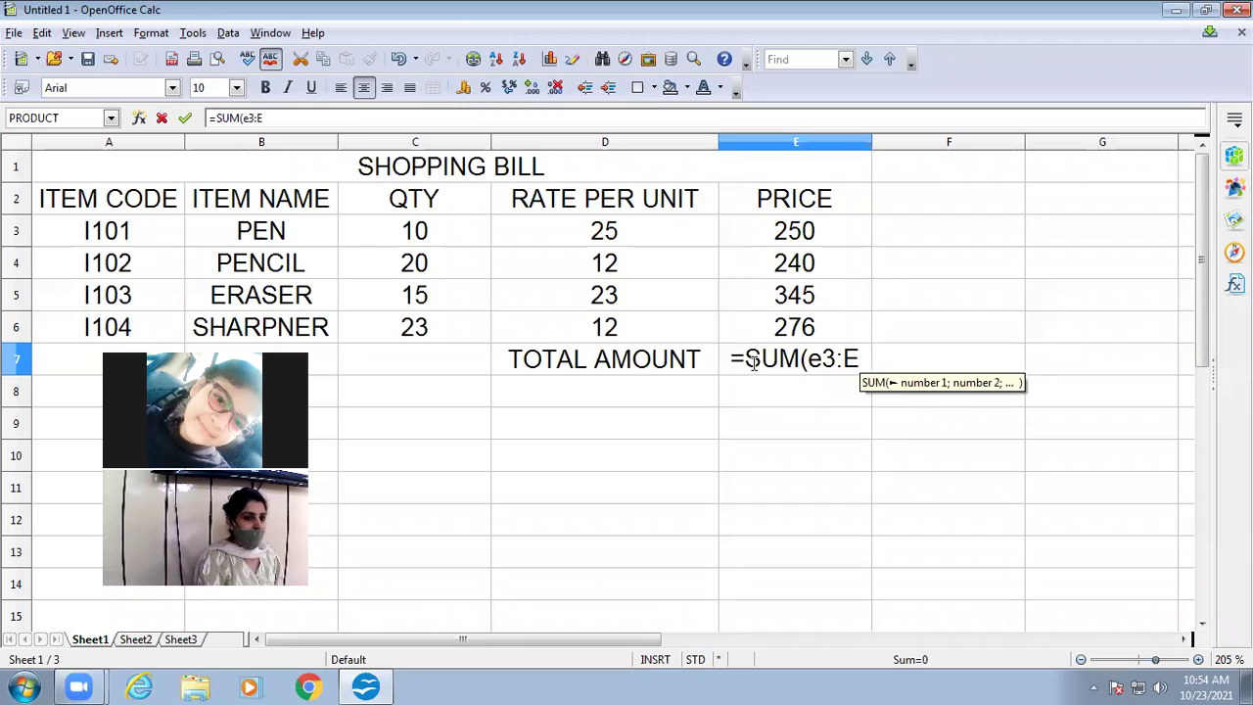
pyautogui.write('6)')
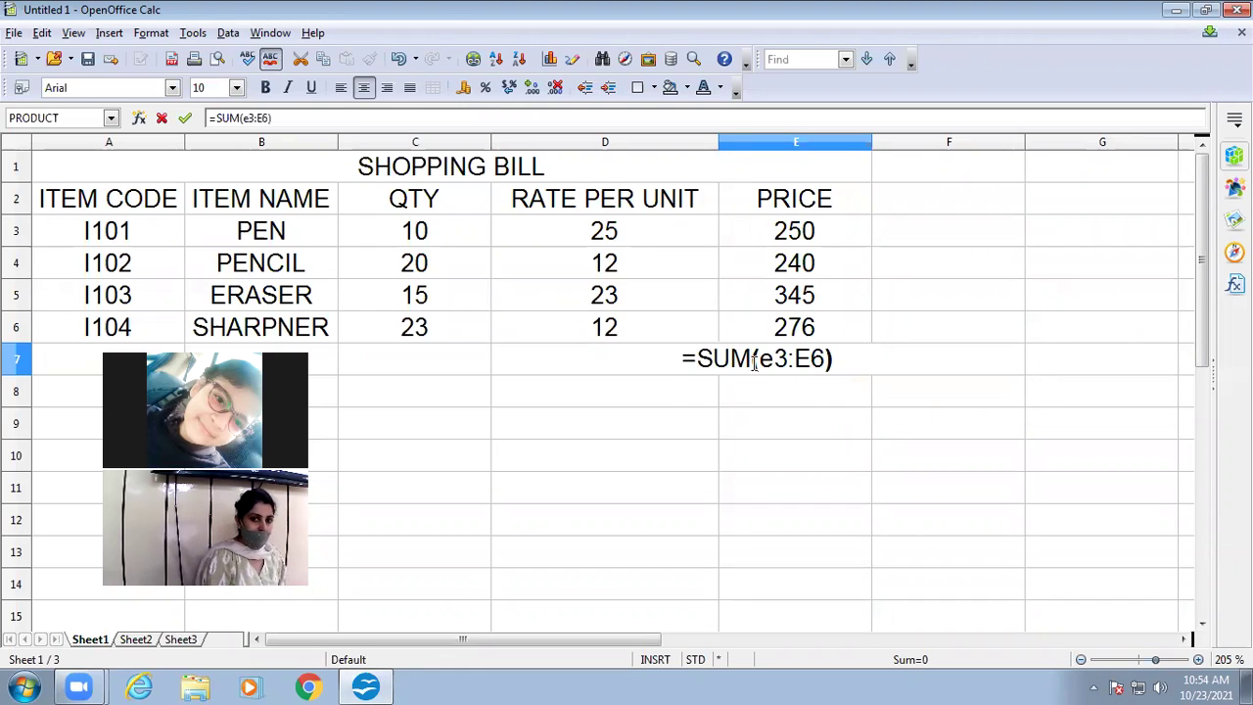
pyautogui.press('Return')
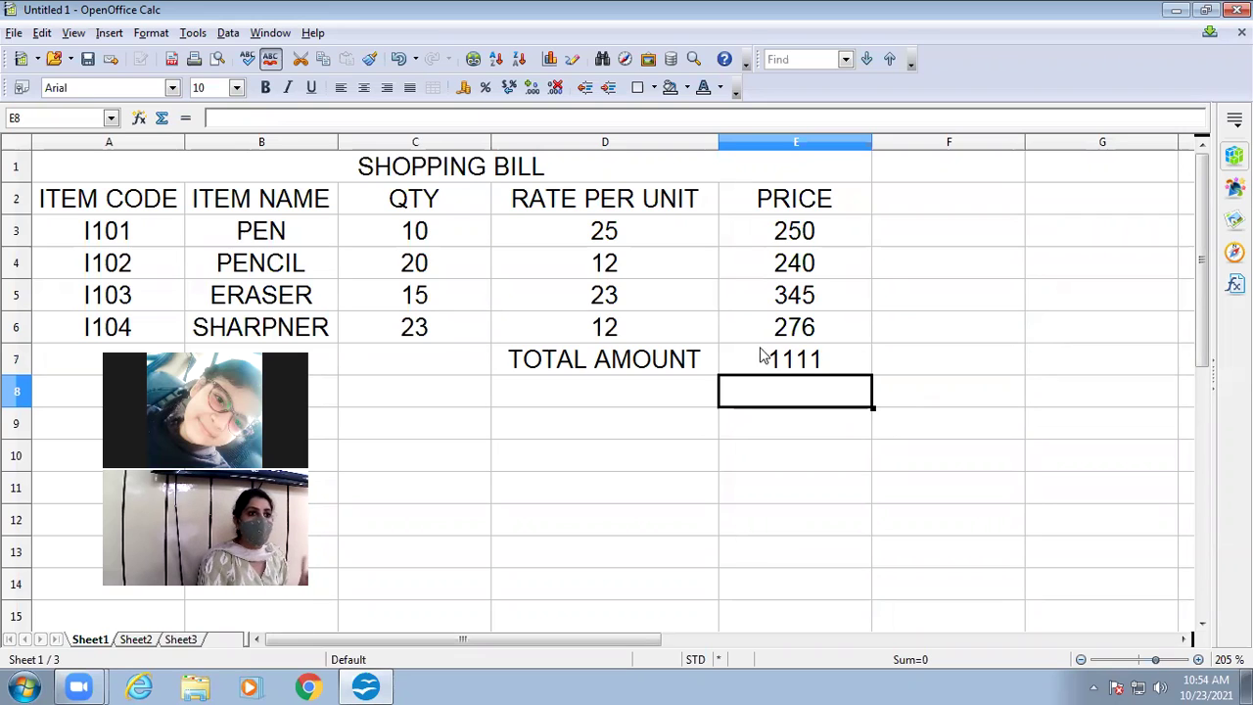
# - Note the function names sum in cell G4 and product in cell G5
pyautogui.click(1074, 276)
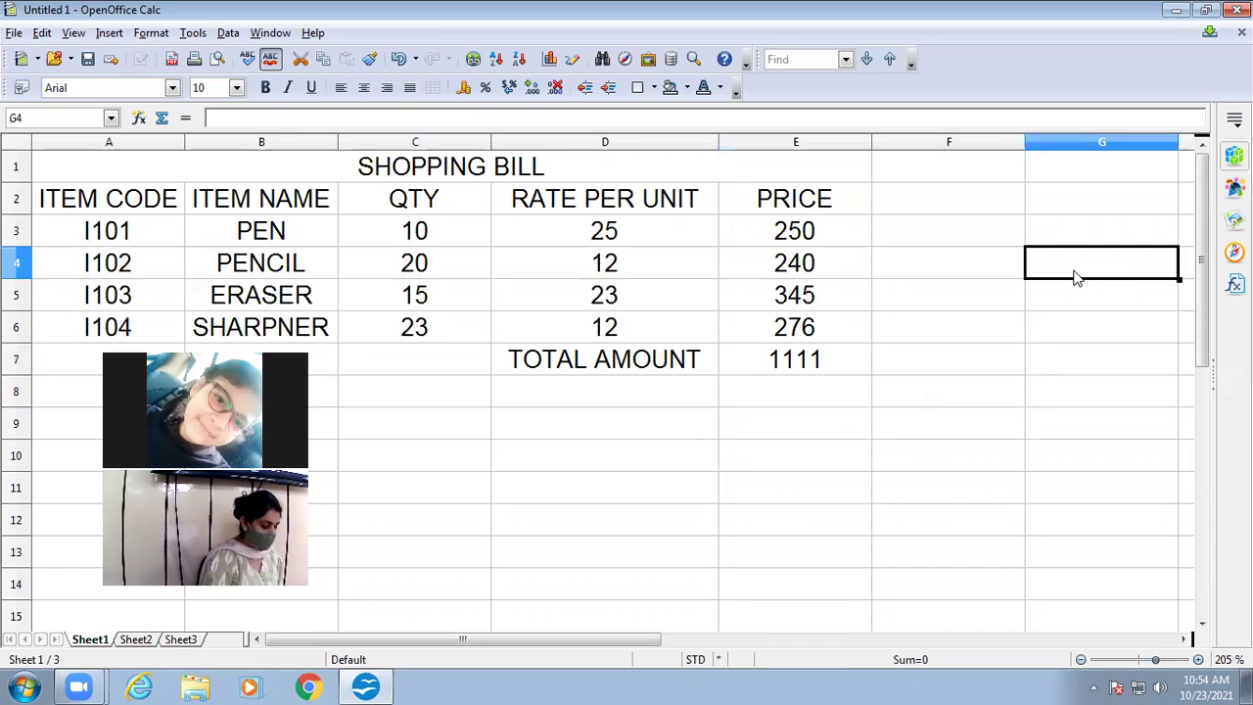
pyautogui.write('sum')
pyautogui.press('Return')
pyautogui.write('p[ro')
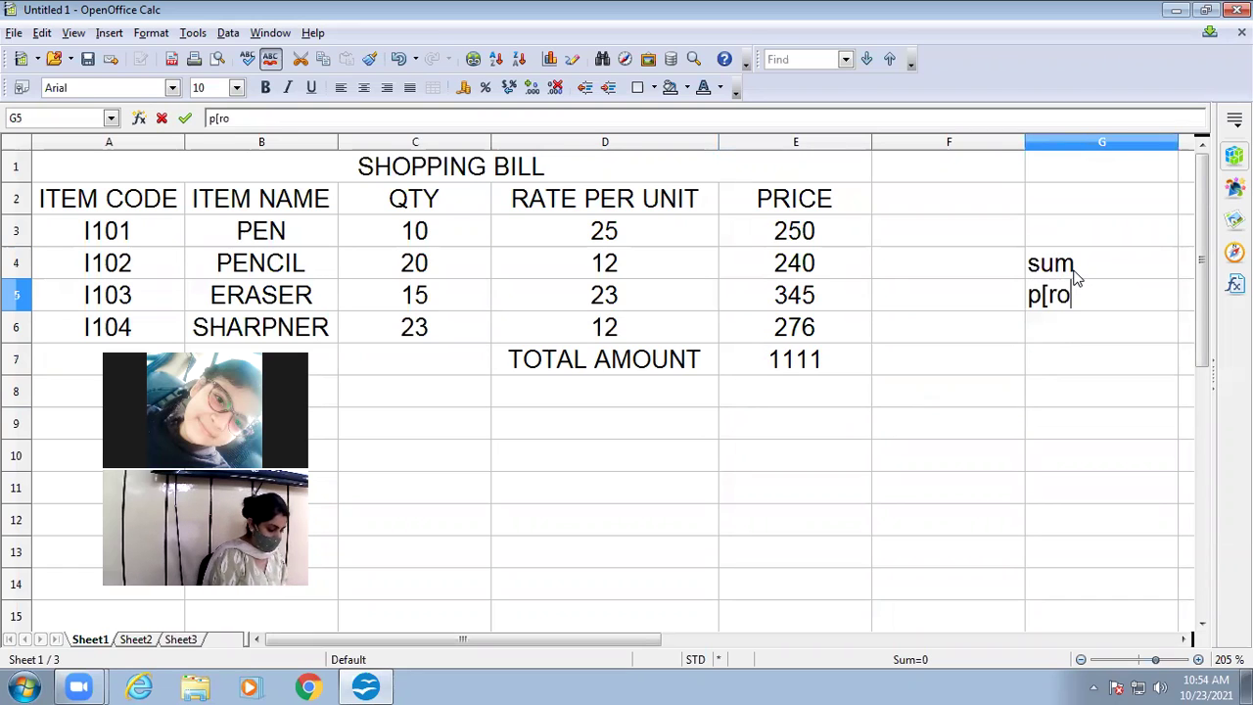
pyautogui.write('duct')
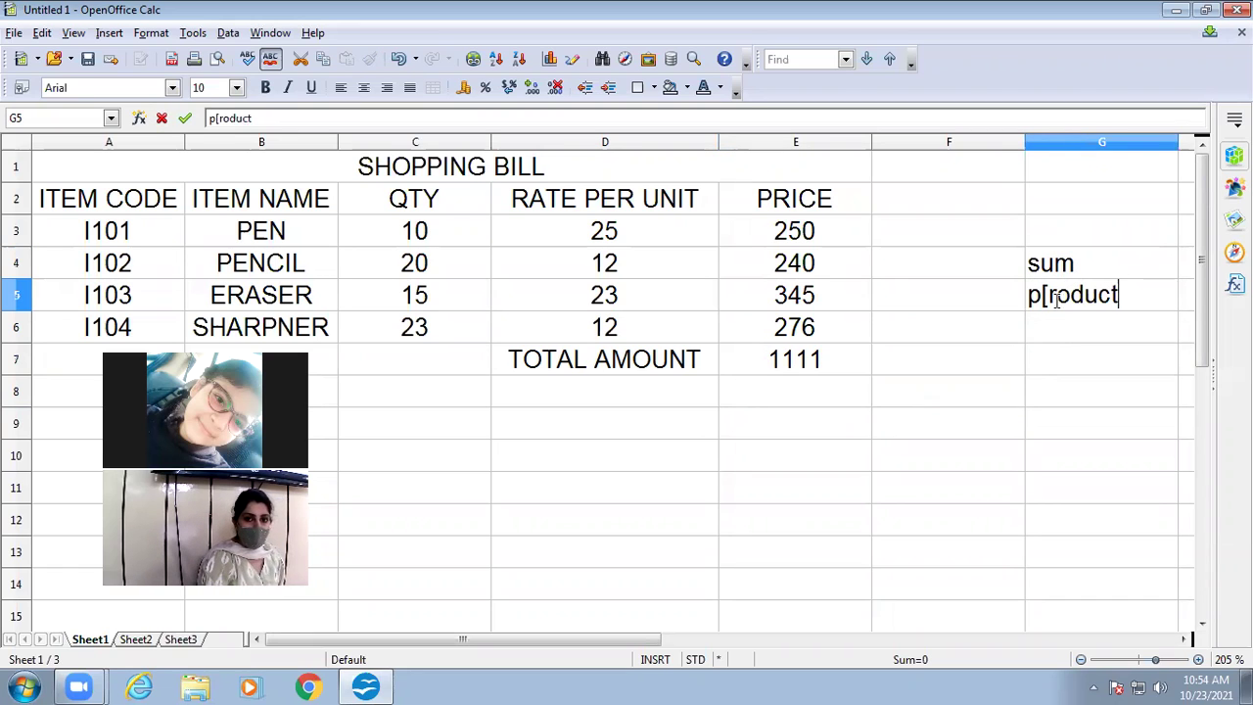
pyautogui.click(1049, 297)
pyautogui.press('BackSpace')
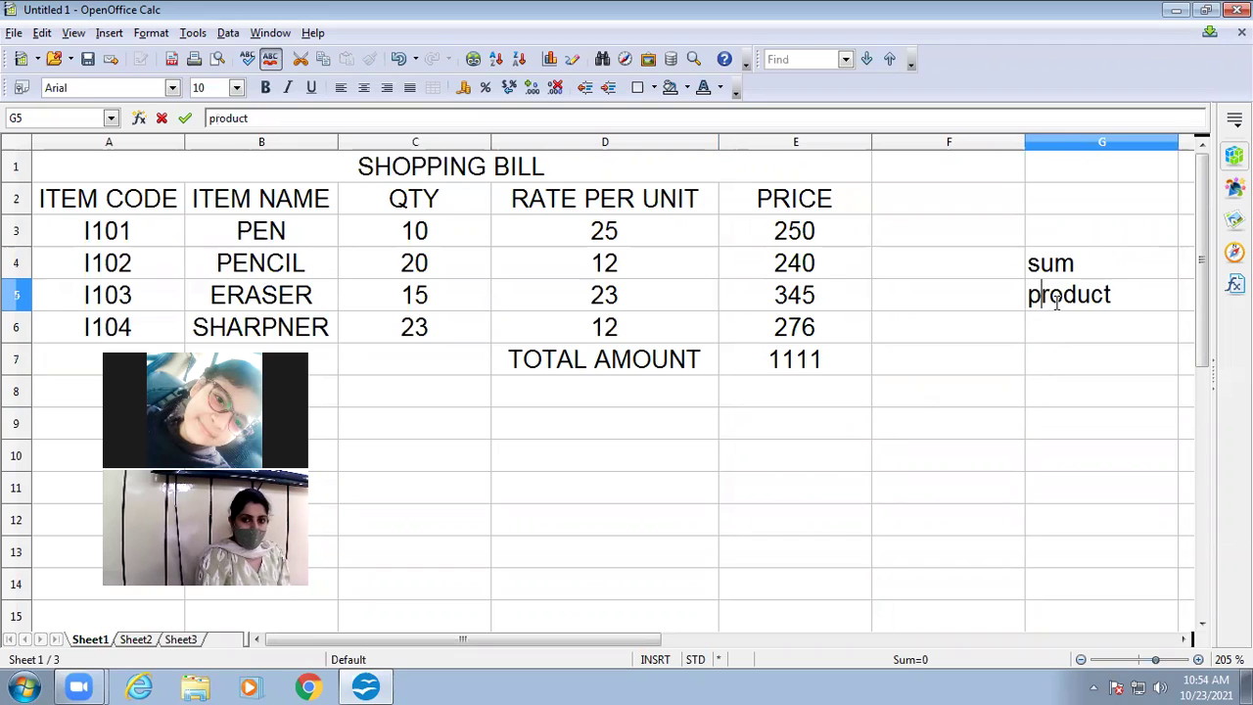
pyautogui.press('Return')
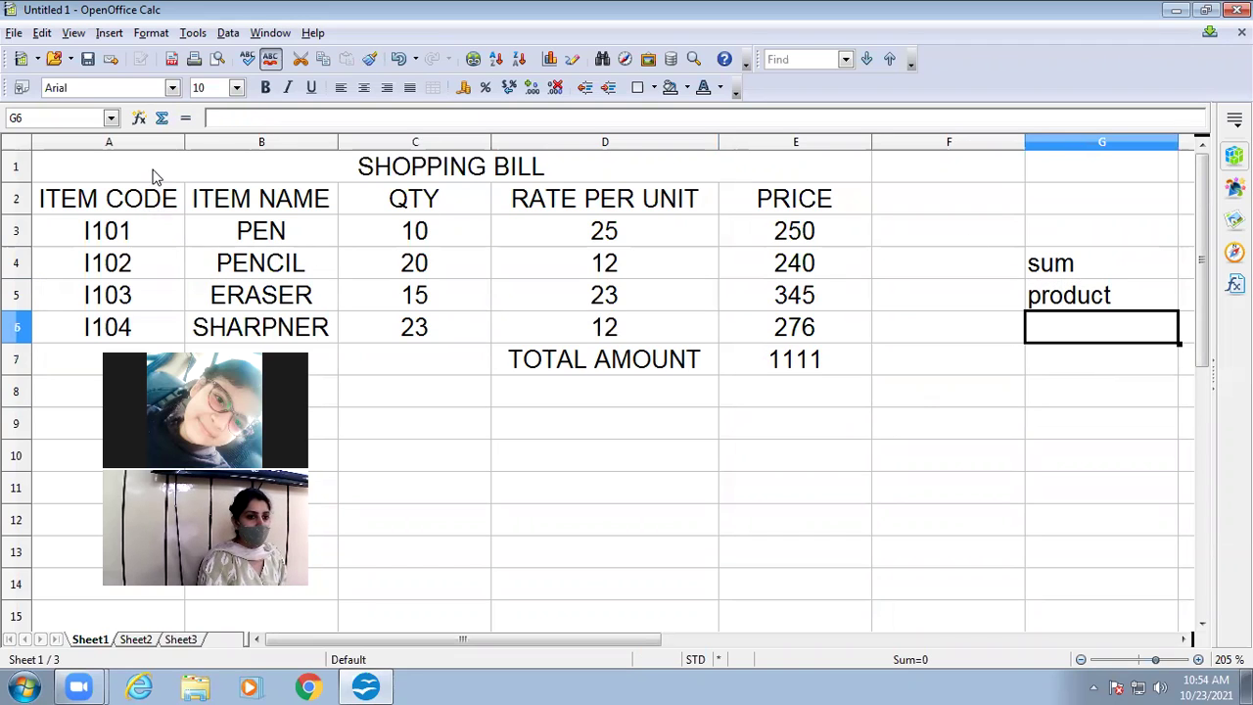
# - Apply outer and inner borders to every cell of the bill table A1:E7
pyautogui.moveTo(153, 176); pyautogui.dragTo(448, 358)
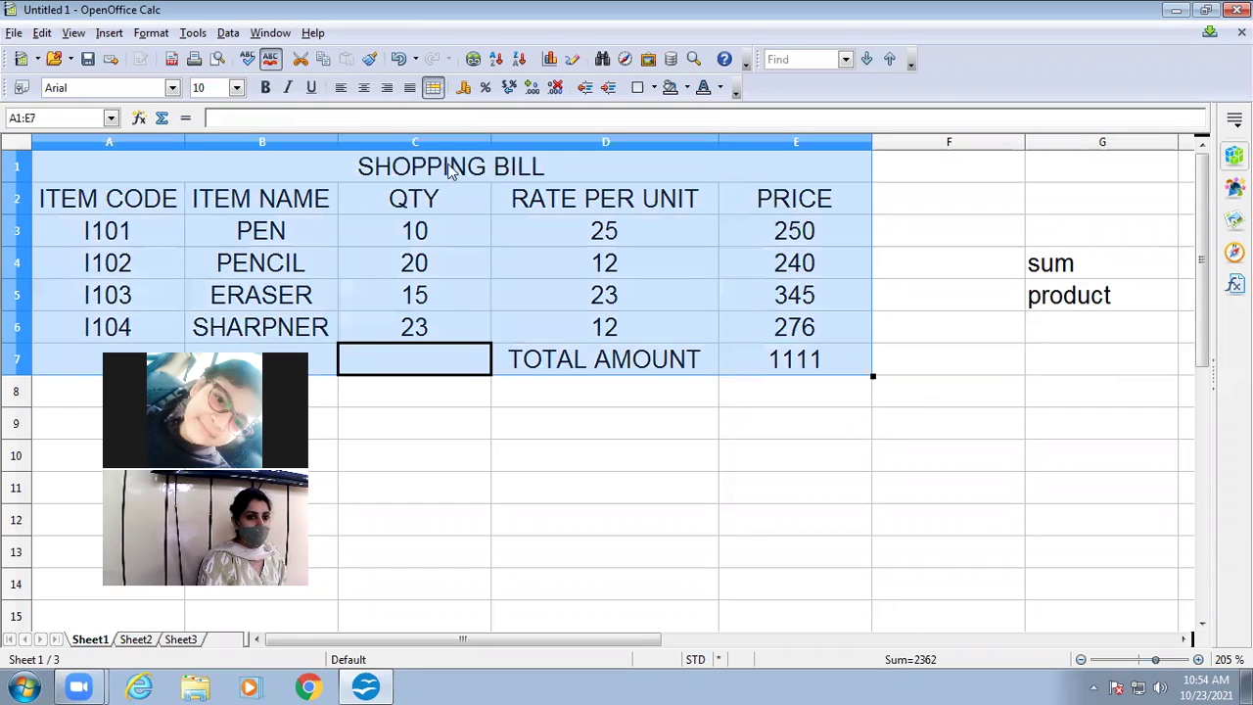
pyautogui.click(638, 87)
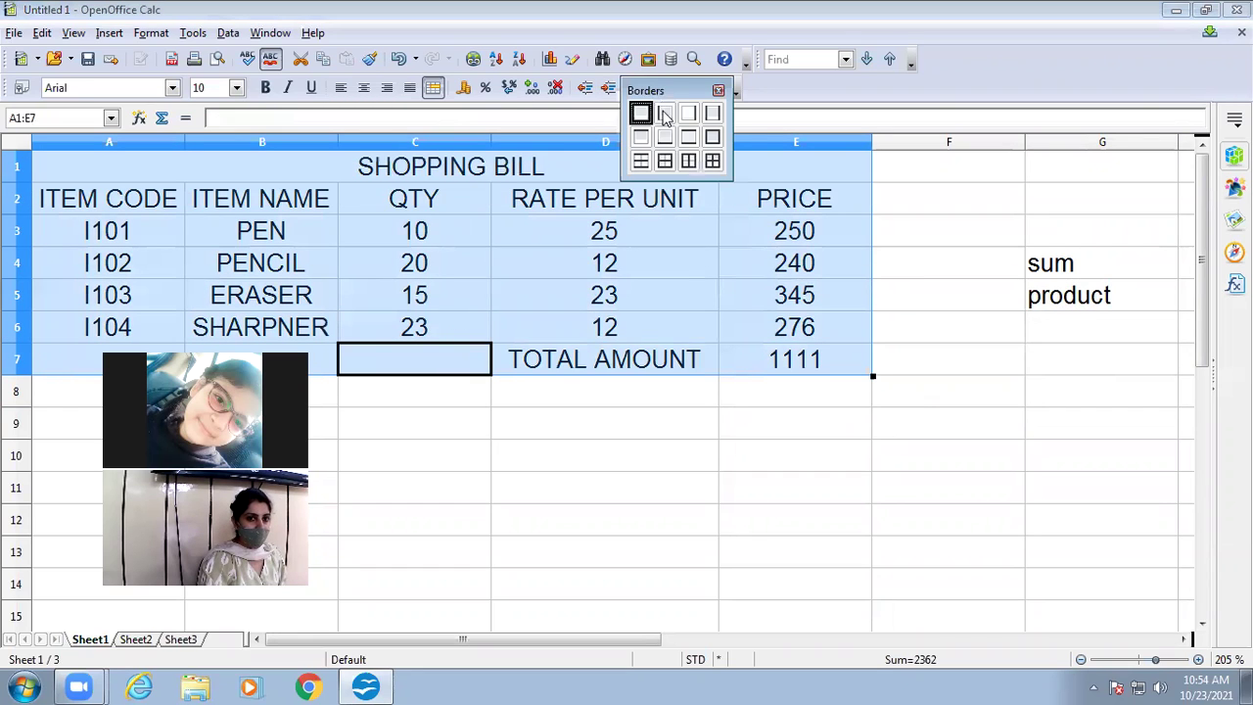
pyautogui.click(712, 162)
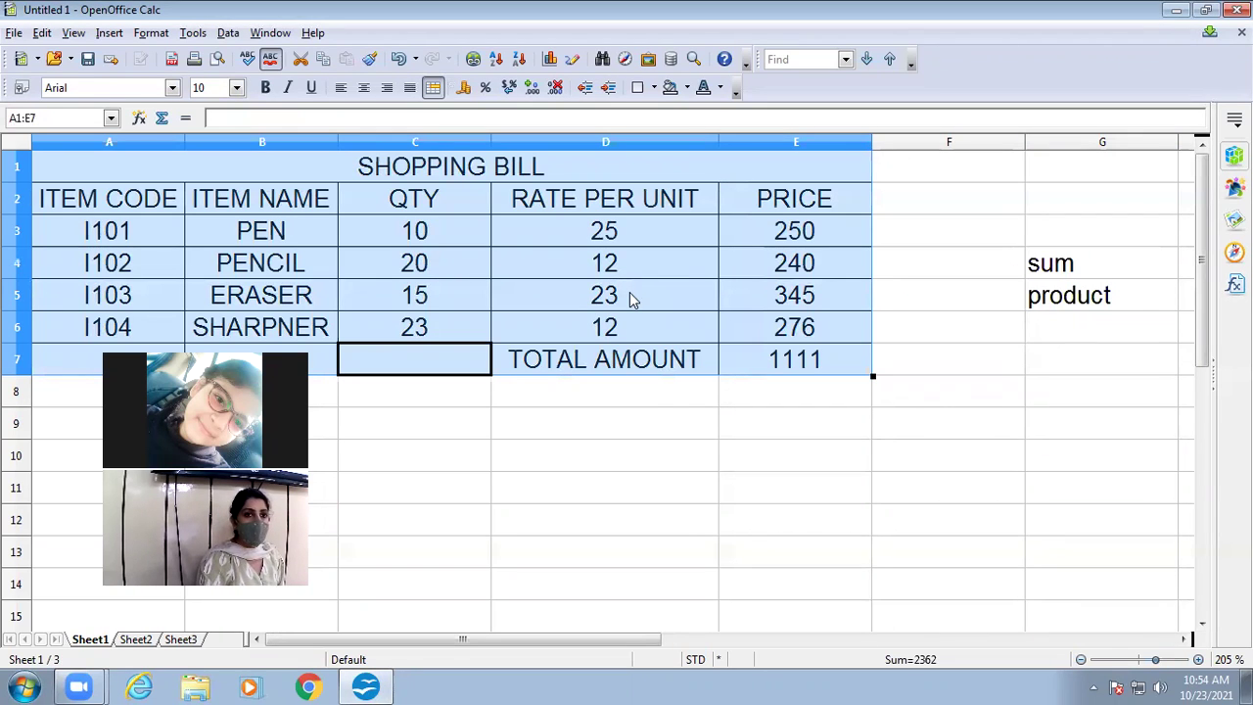
pyautogui.click(519, 431)
# - Fill the SHOPPING BILL title cell with a khaki background colour
pyautogui.hotkey('ctrl', 'Home')
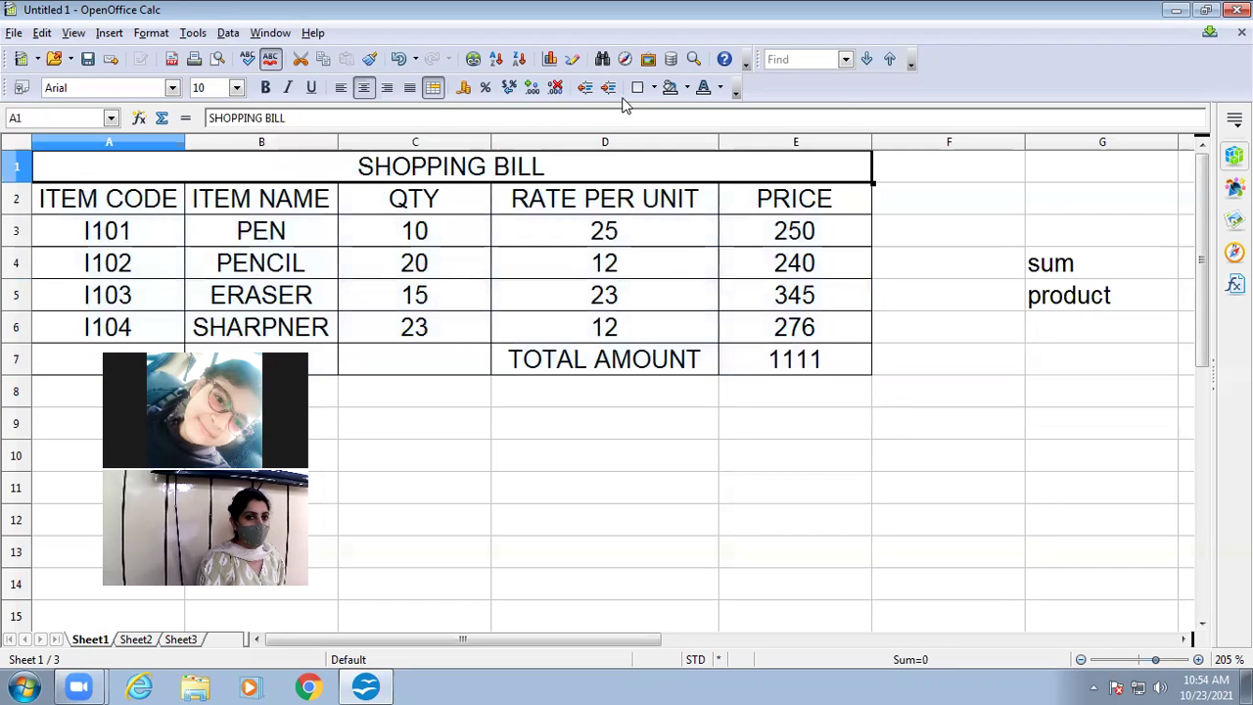
pyautogui.click(686, 88)
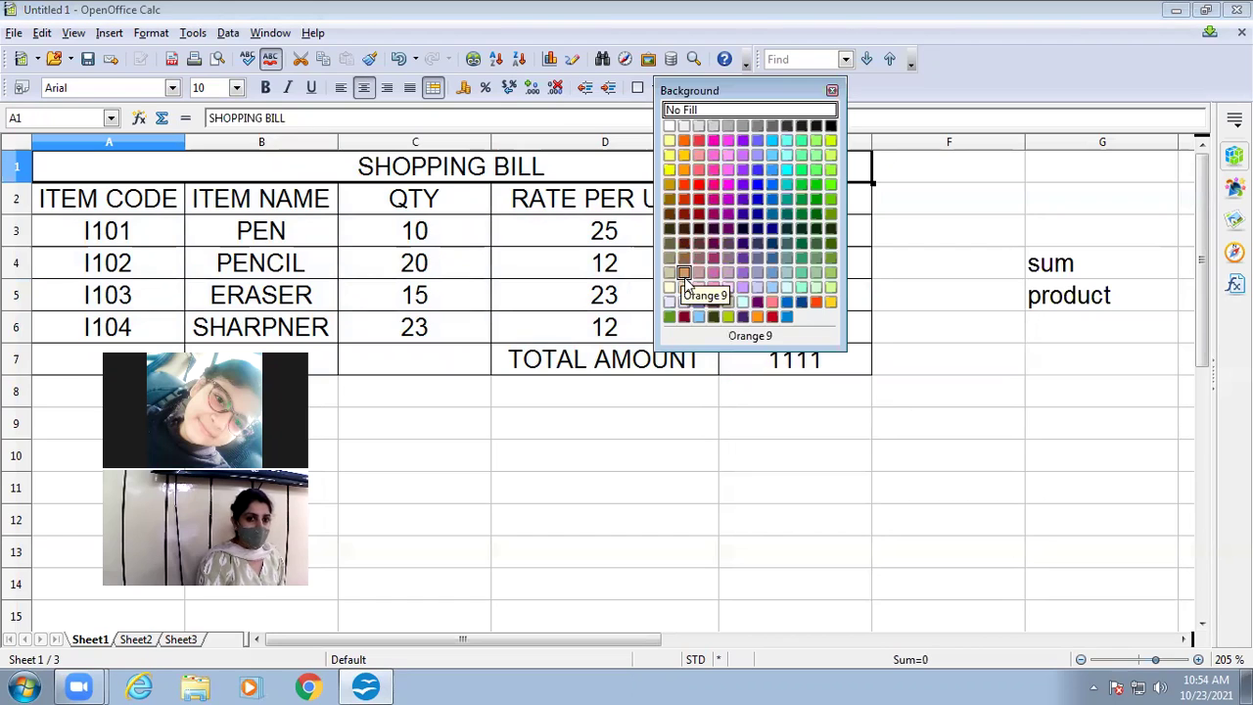
pyautogui.click(670, 275)
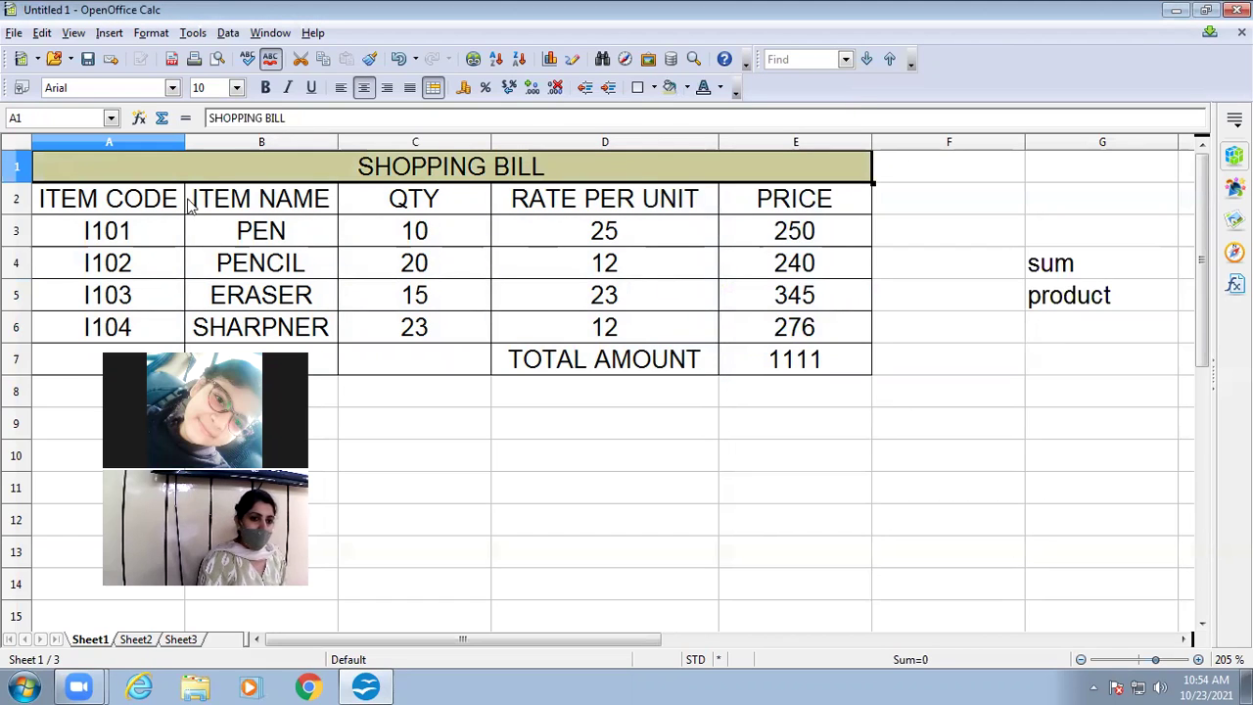
# - Fill the column header row A2:E2 with a muted blue background colour
pyautogui.moveTo(152, 206); pyautogui.dragTo(783, 201)
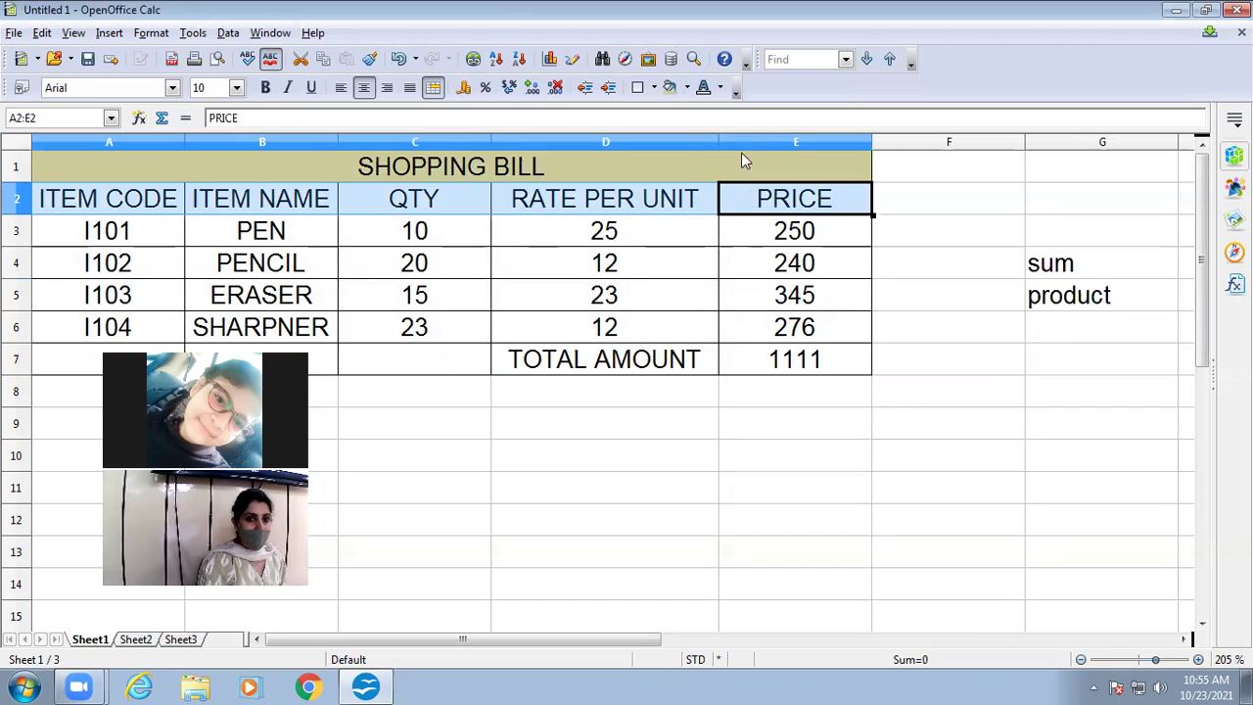
pyautogui.click(686, 88)
pyautogui.click(772, 280)
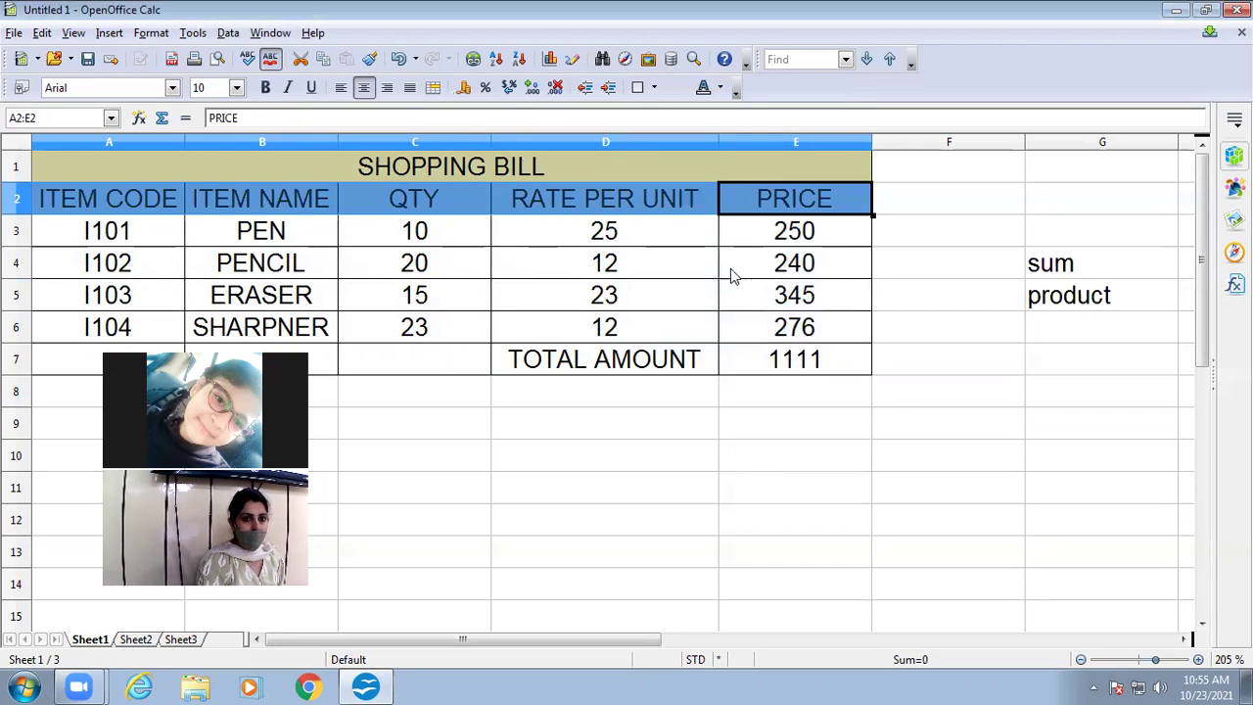
pyautogui.click(488, 468)
# - Set the background of the total cells D7:E7 to the violet-tinted Blue after trying a stronger blue
pyautogui.moveTo(526, 361); pyautogui.dragTo(749, 360)
pyautogui.click(686, 88)
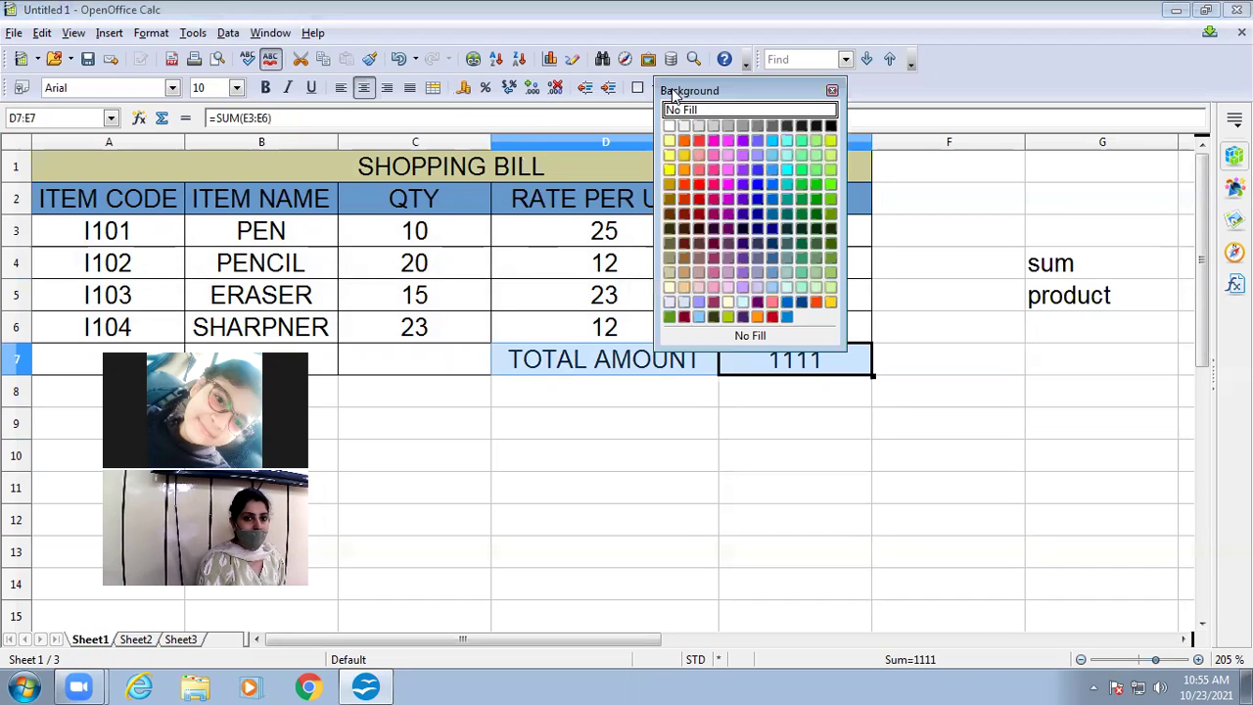
pyautogui.click(786, 303)
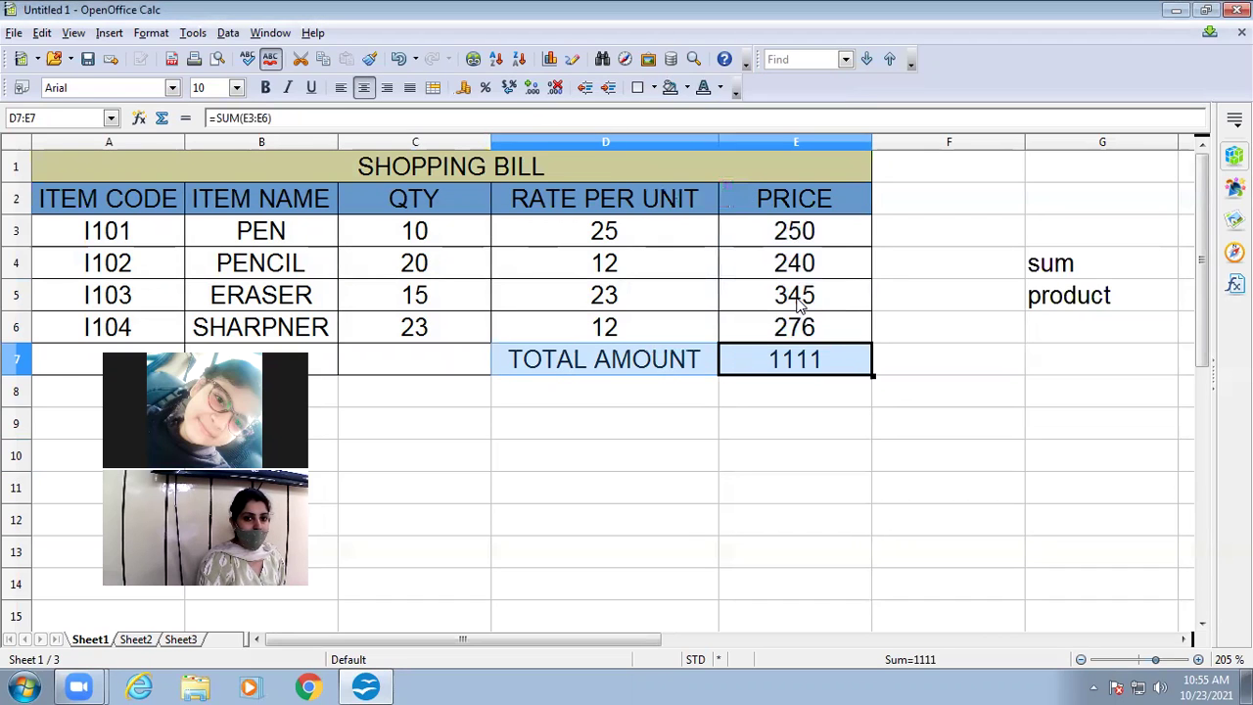
pyautogui.click(687, 89)
pyautogui.click(787, 302)
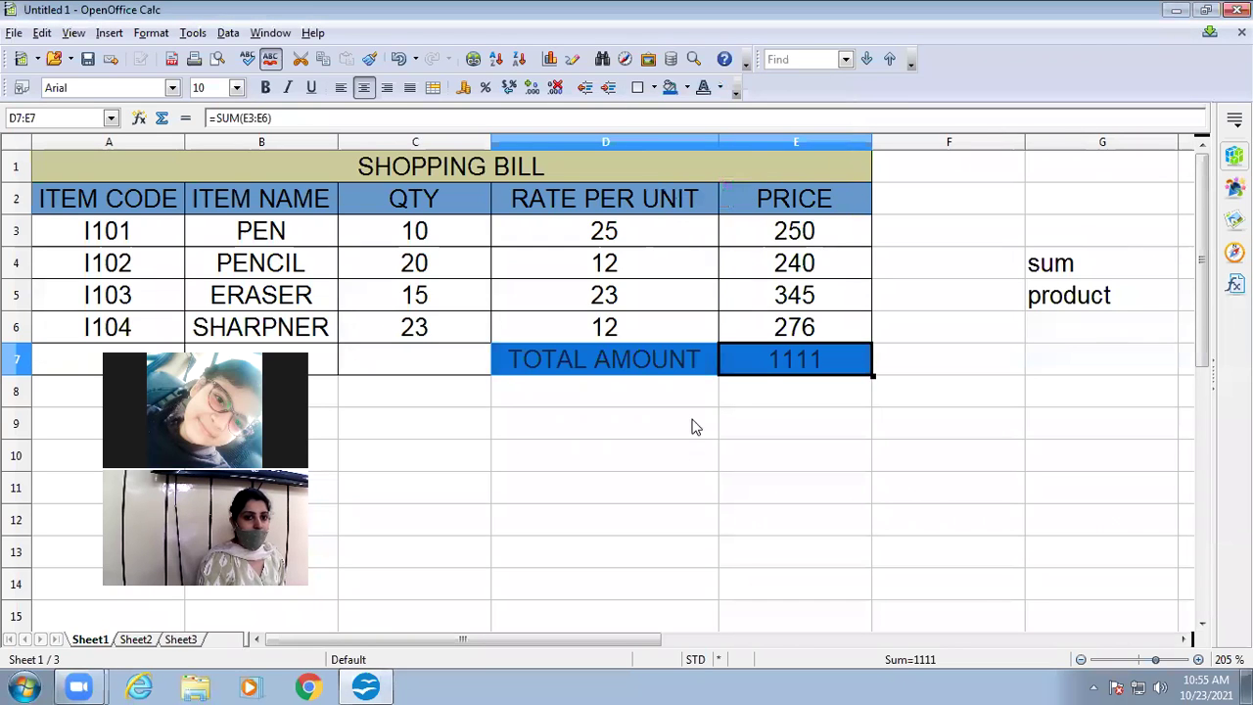
pyautogui.click(686, 88)
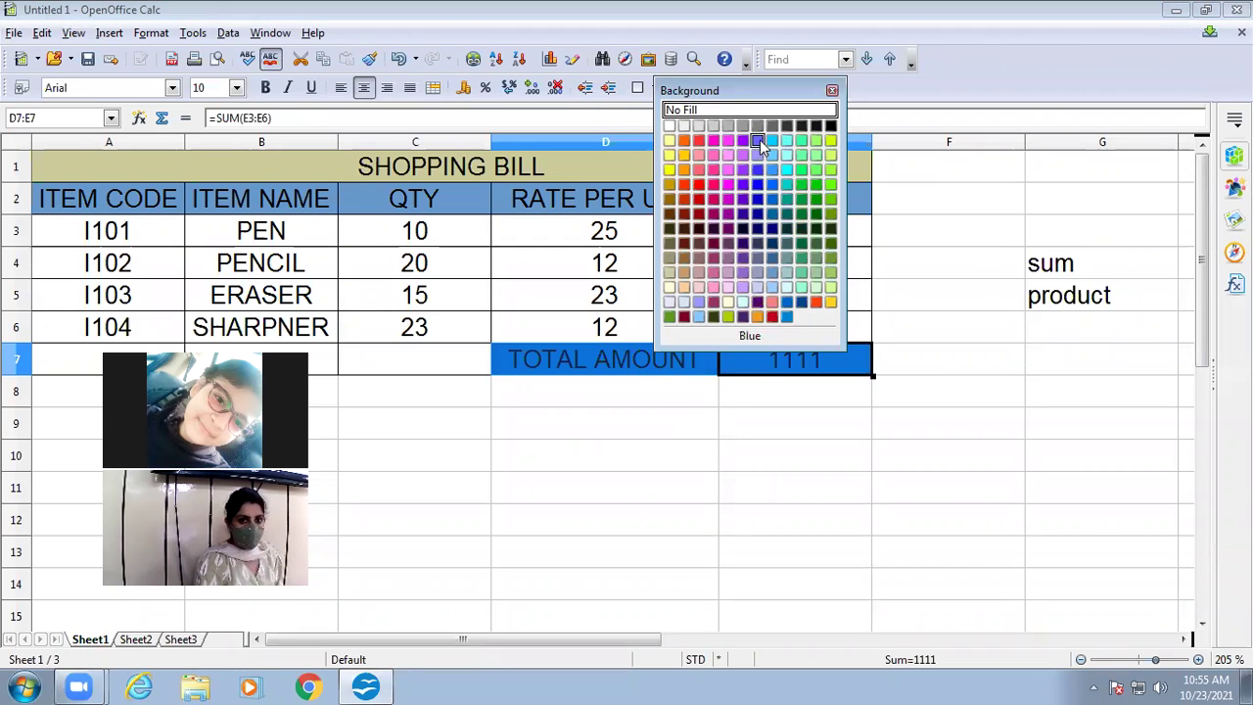
pyautogui.click(757, 141)
pyautogui.click(646, 468)
# - Fill the item data cells A3:D6 with the Cyan 9 background colour
pyautogui.moveTo(98, 230); pyautogui.dragTo(698, 330)
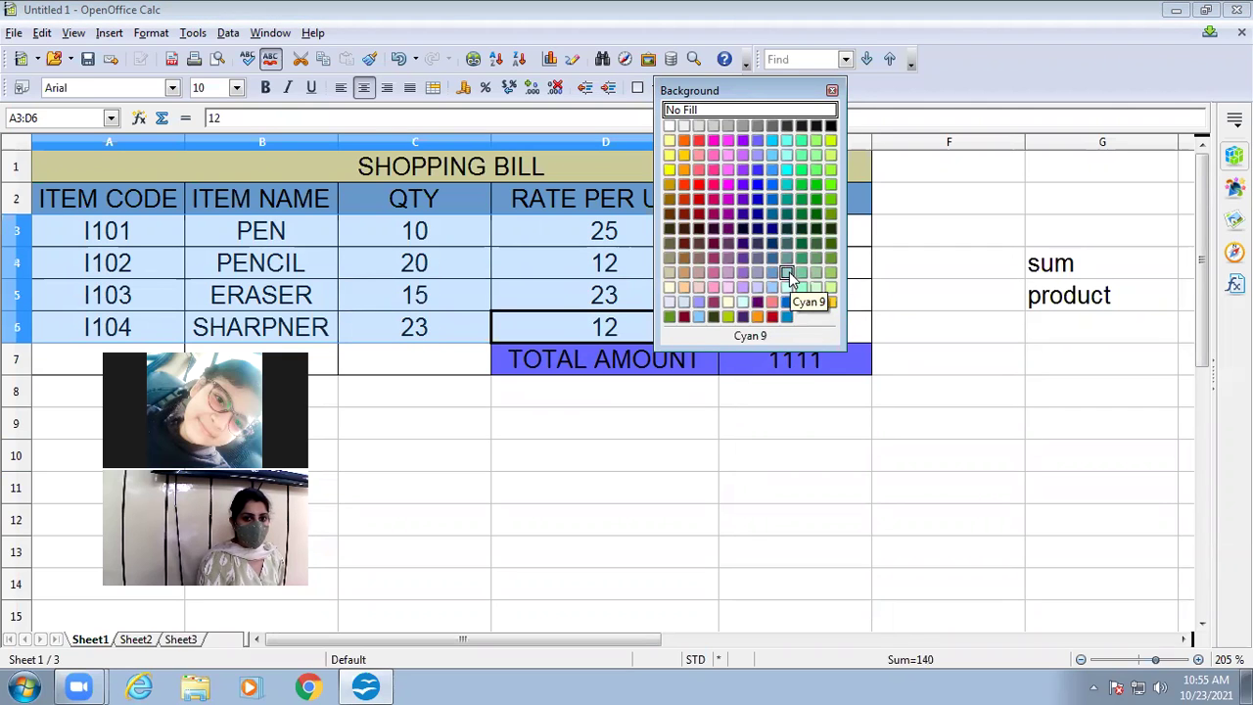
pyautogui.click(795, 274)
pyautogui.click(744, 455)
# - Fill the calculated price cells E3:E6 with a light pink background colour
pyautogui.moveTo(773, 228); pyautogui.dragTo(783, 326)
pyautogui.click(687, 88)
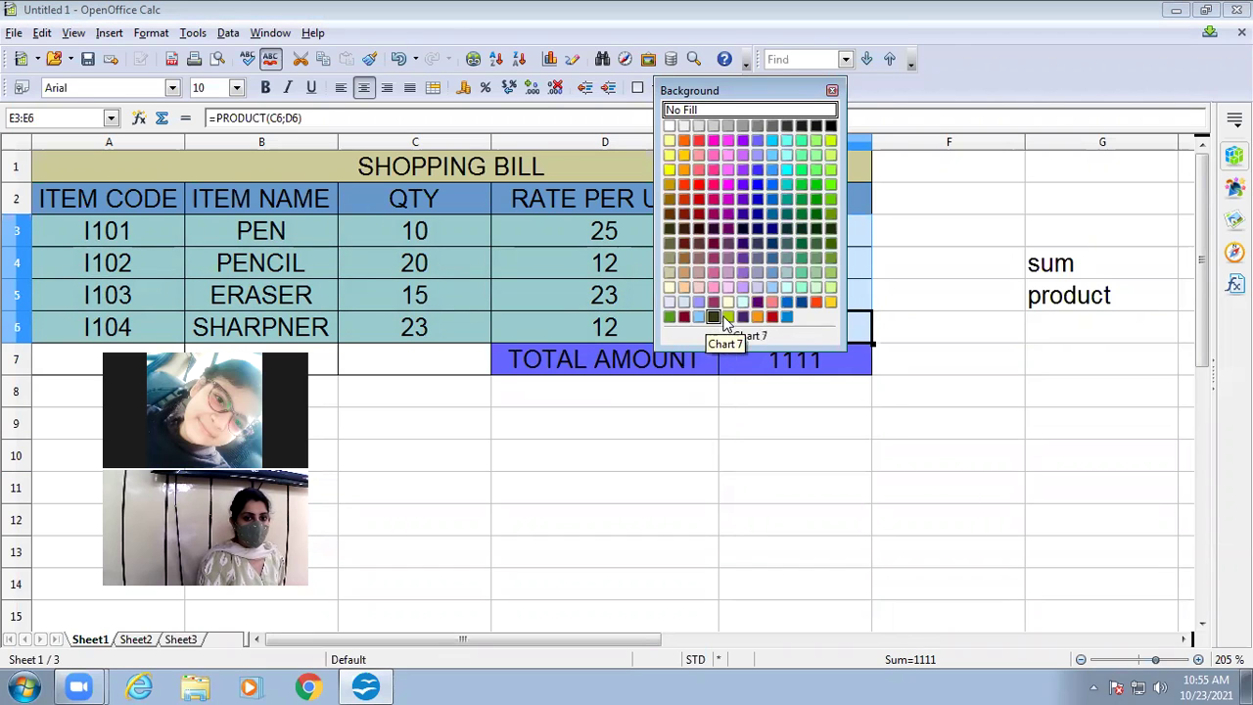
pyautogui.click(713, 287)
pyautogui.click(700, 447)
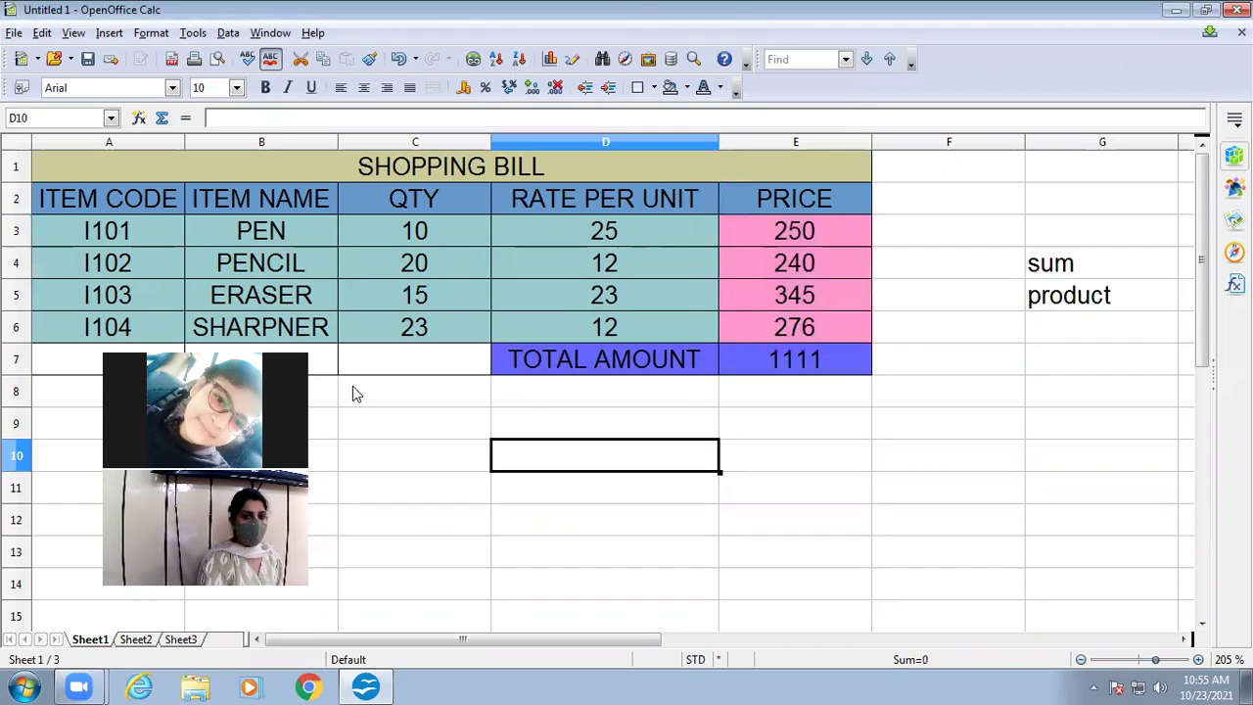
# - Add "max" to the function list in G6 and enter the label MAXIMUM PRICE in D8
pyautogui.click(1063, 340)
pyautogui.write('max')
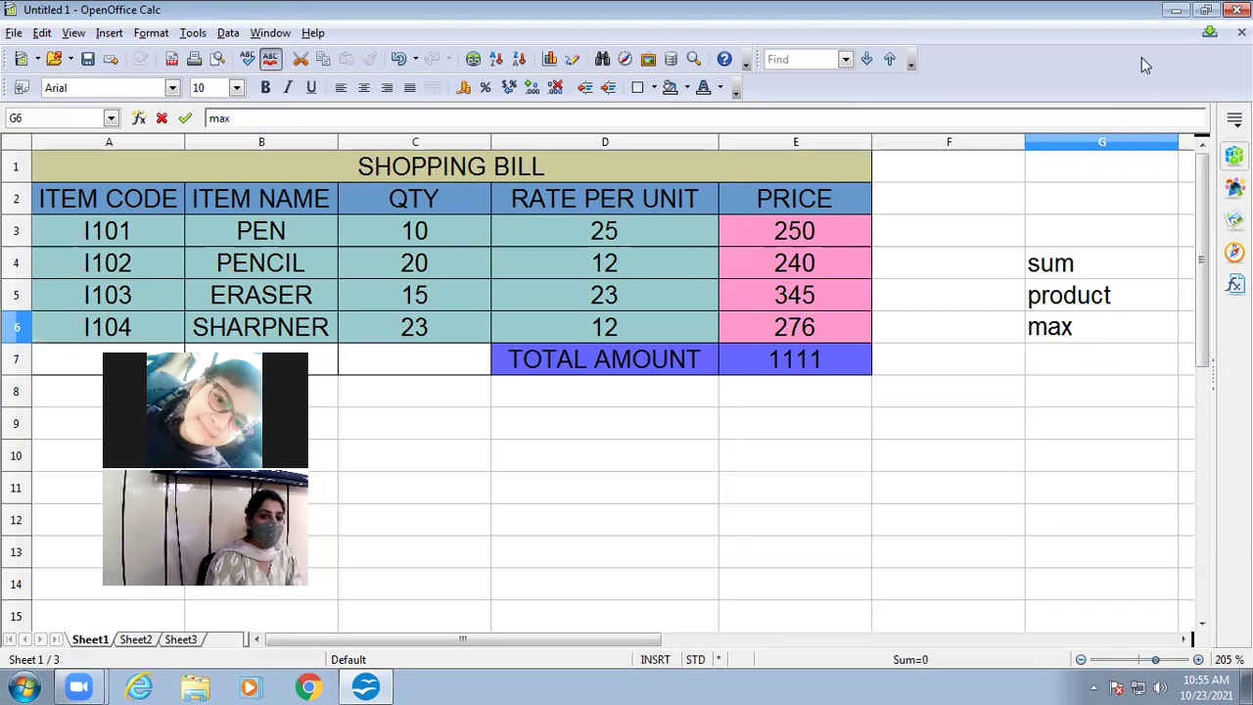
pyautogui.click(553, 400)
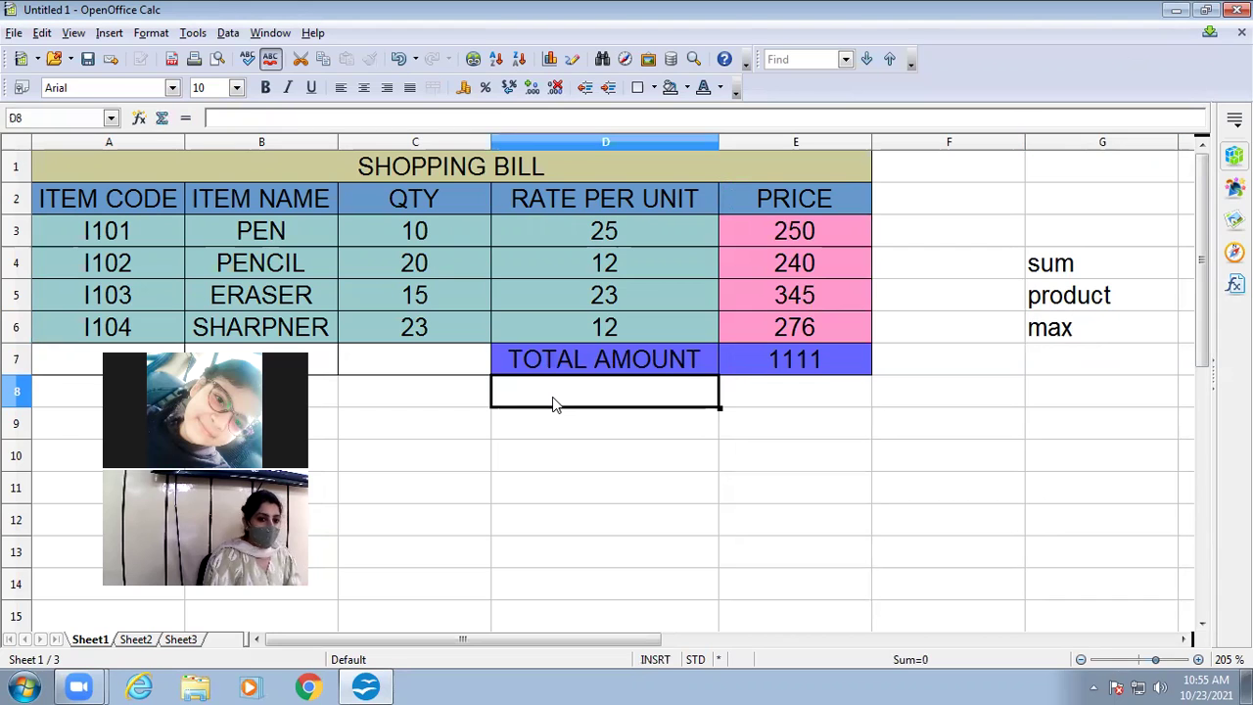
pyautogui.write('m')
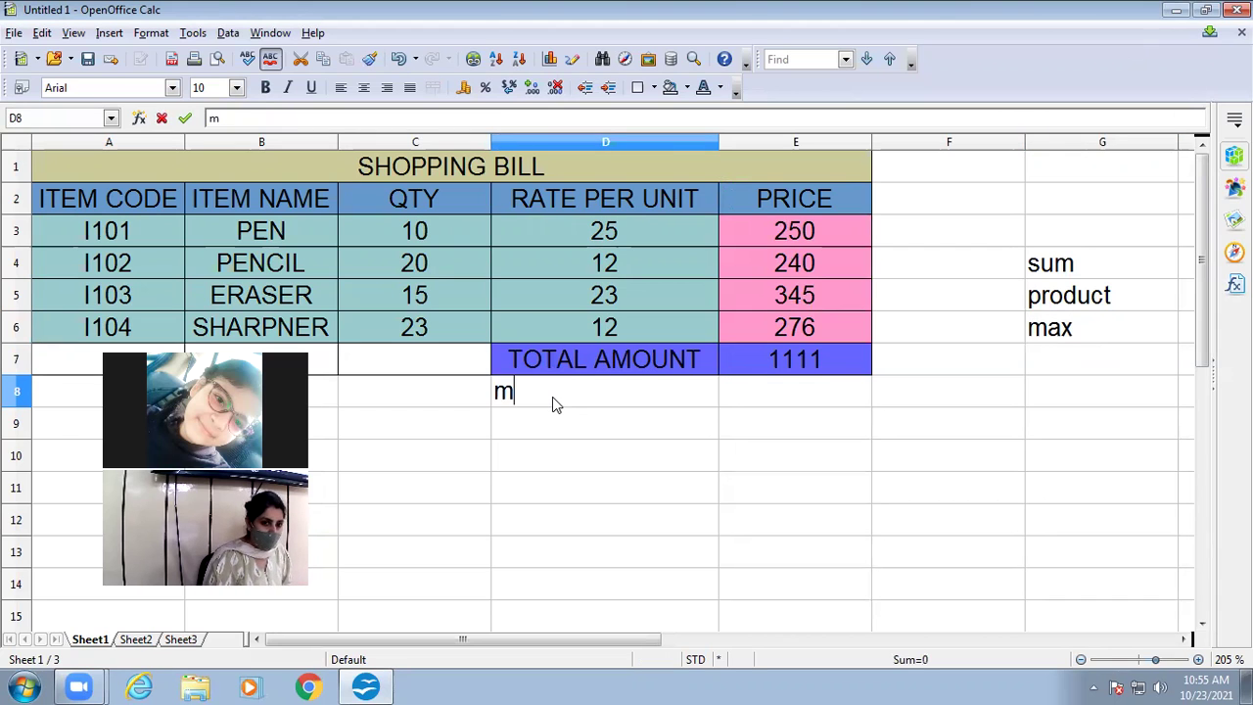
pyautogui.press('BackSpace')
pyautogui.write('MAXIMU')
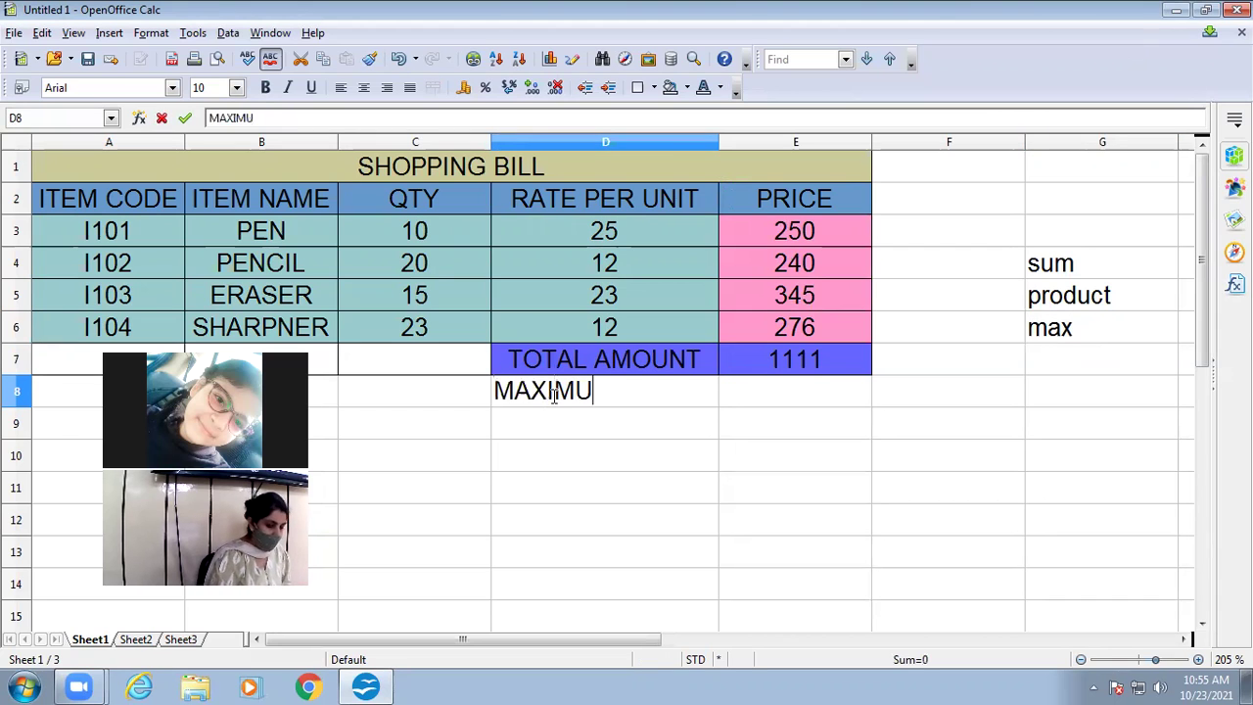
pyautogui.write('M PRICE')
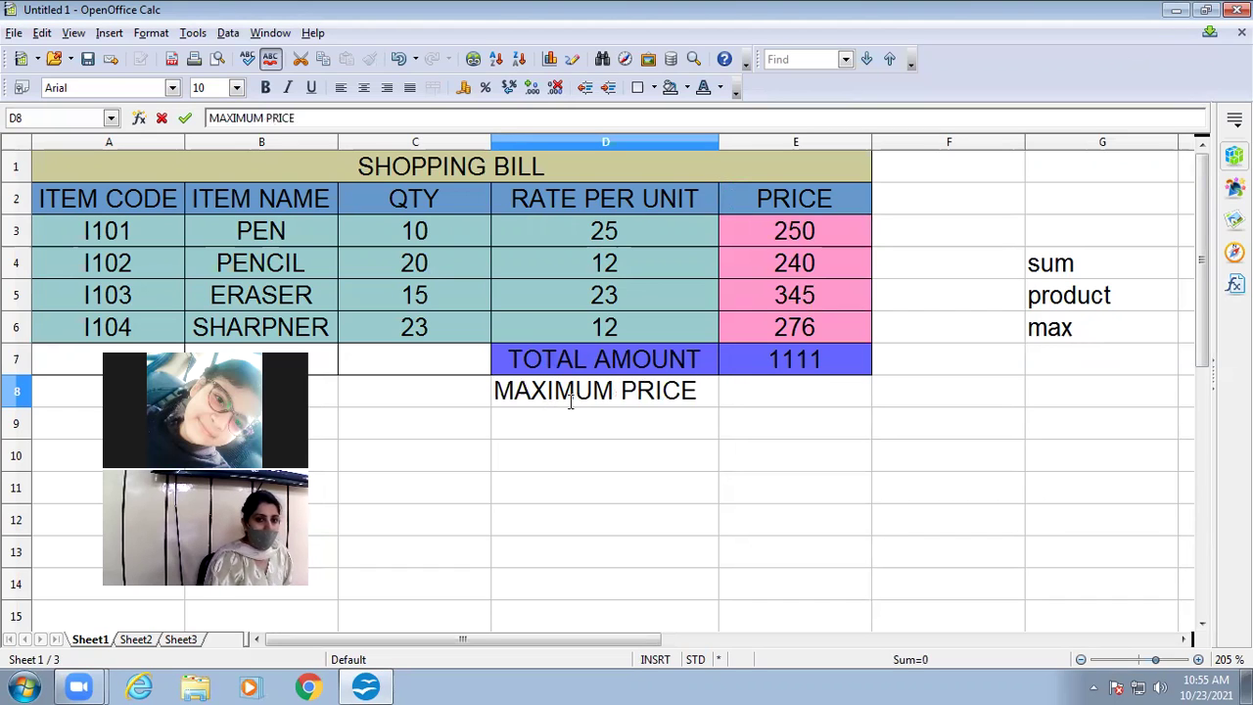
pyautogui.press('Return')
# - Centre the contents of cells D8:E9 horizontally
pyautogui.moveTo(621, 391); pyautogui.dragTo(791, 430)
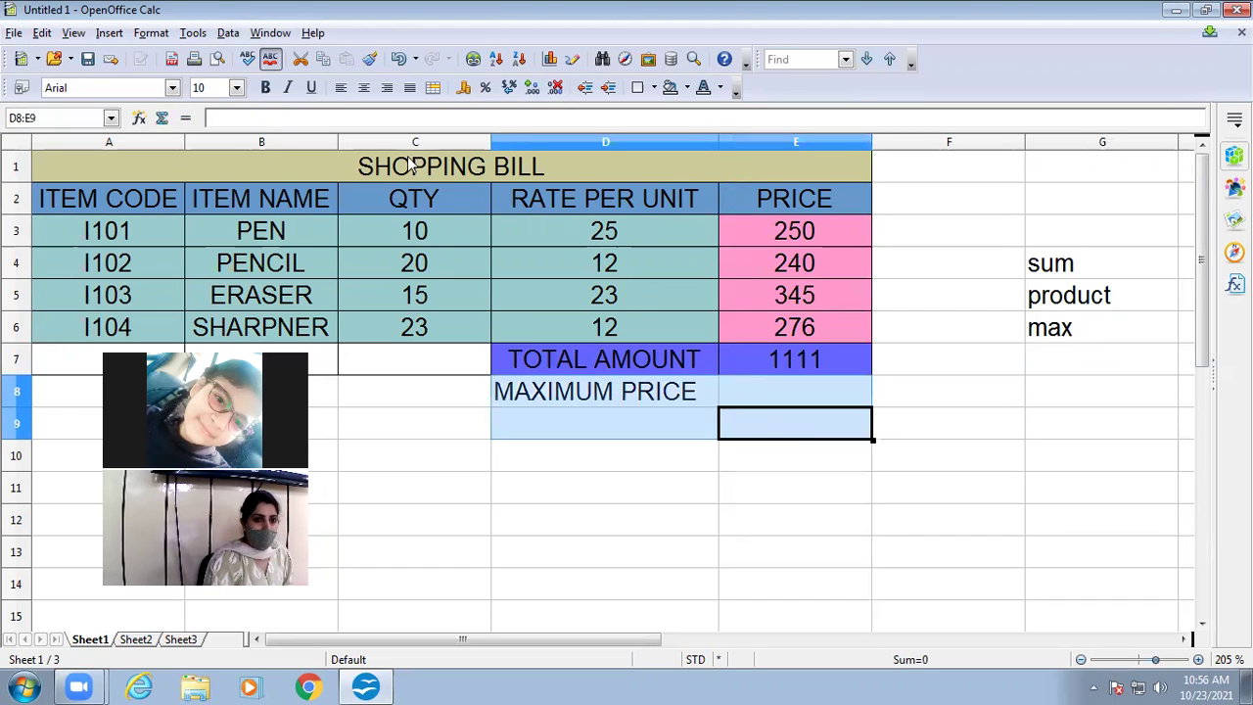
pyautogui.click(363, 88)
pyautogui.click(785, 526)
# - Calculate the maximum price in E8 with the formula =MAX(e3:e6)
pyautogui.click(778, 396)
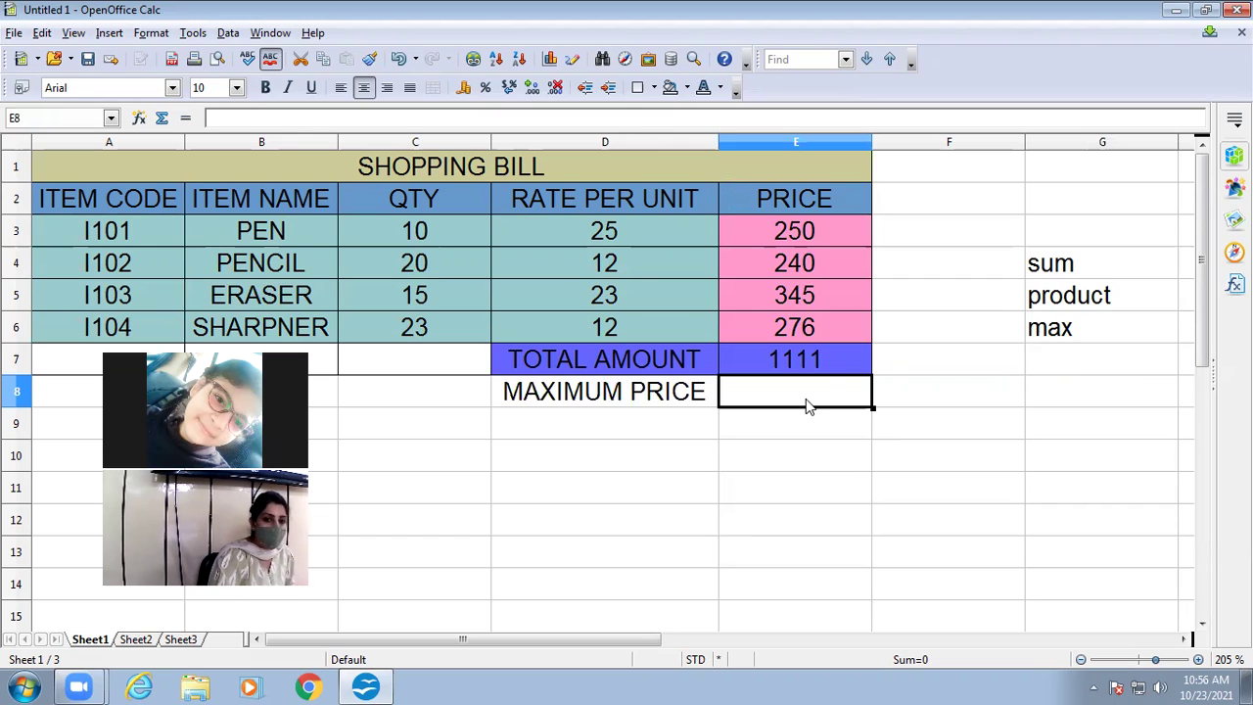
pyautogui.doubleClick(772, 395)
pyautogui.write('=')
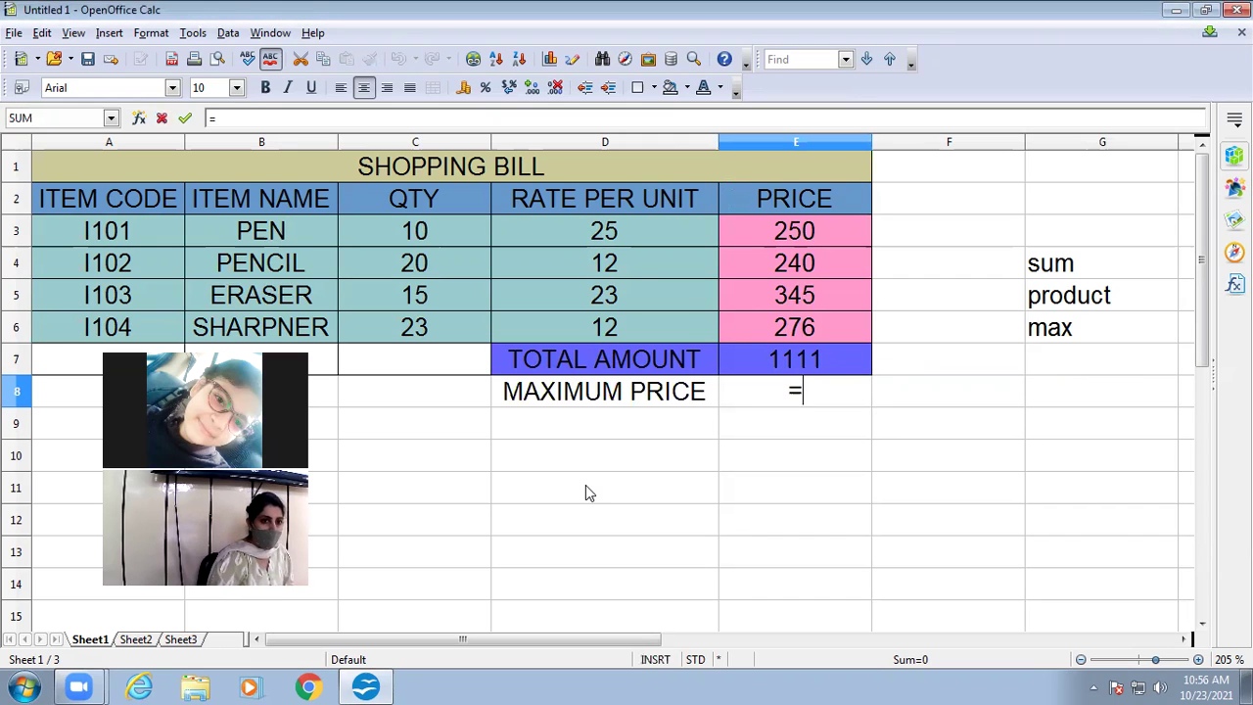
pyautogui.write('MAX')
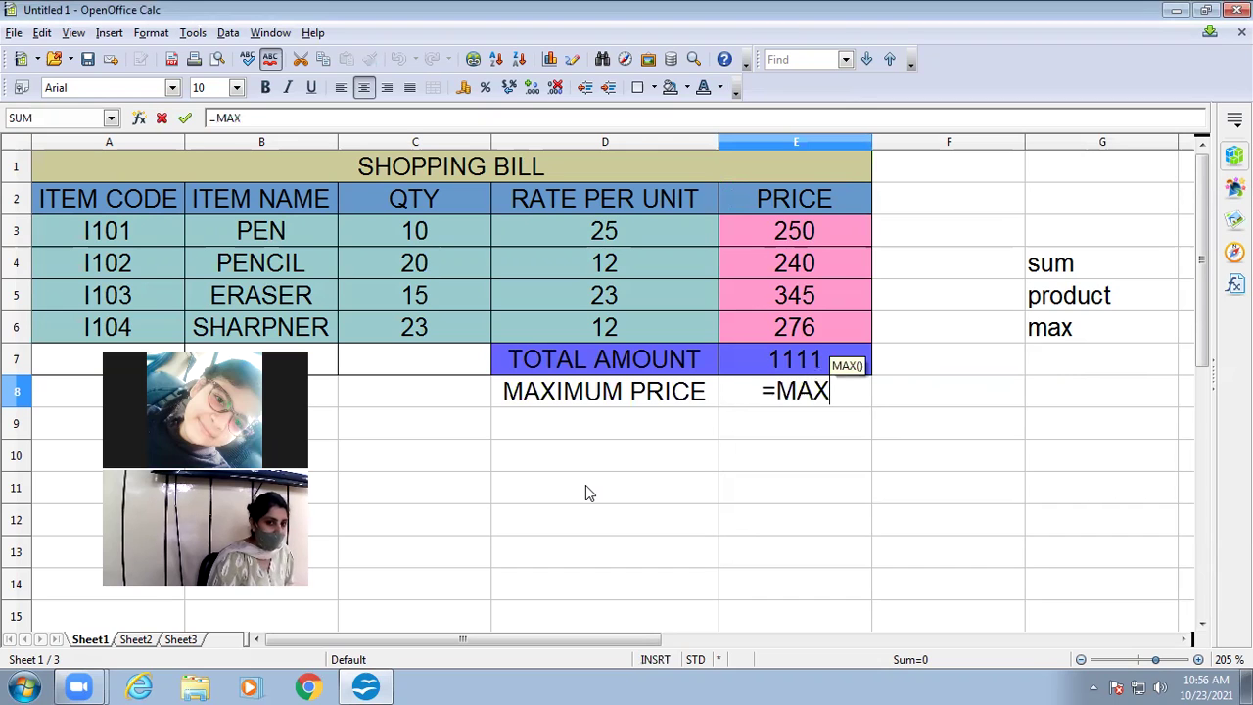
pyautogui.write('(')
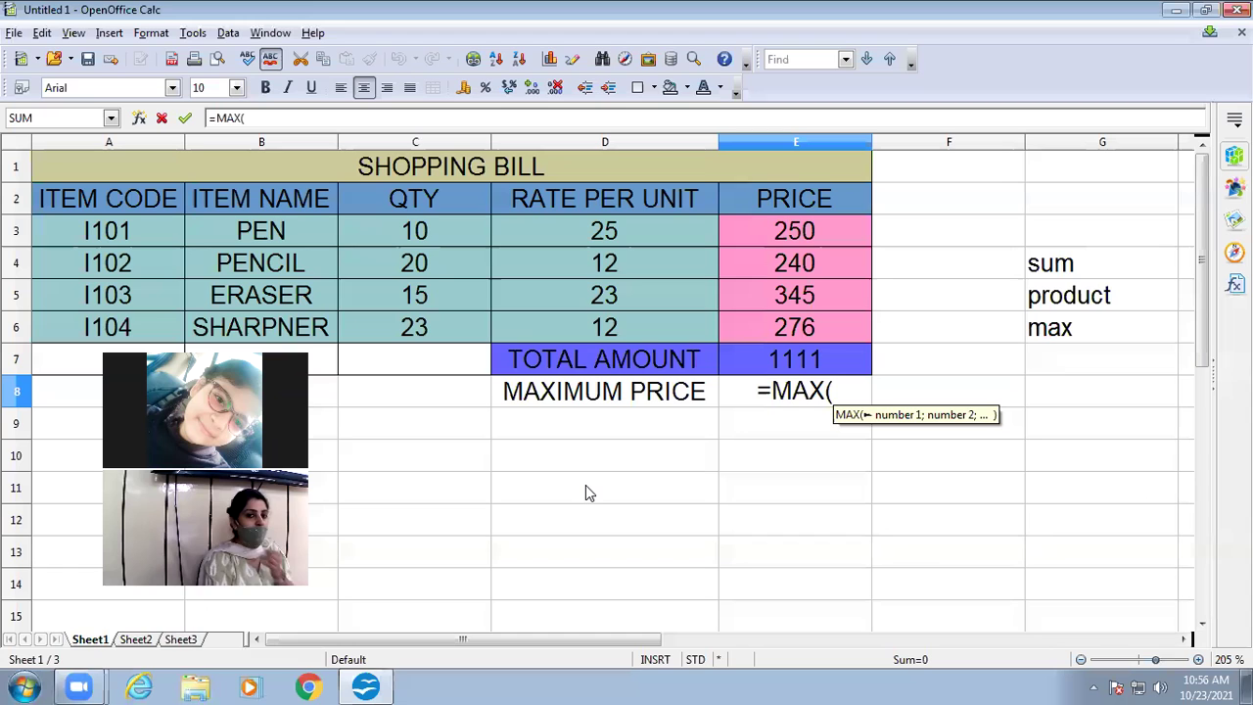
pyautogui.write('e3:e6)')
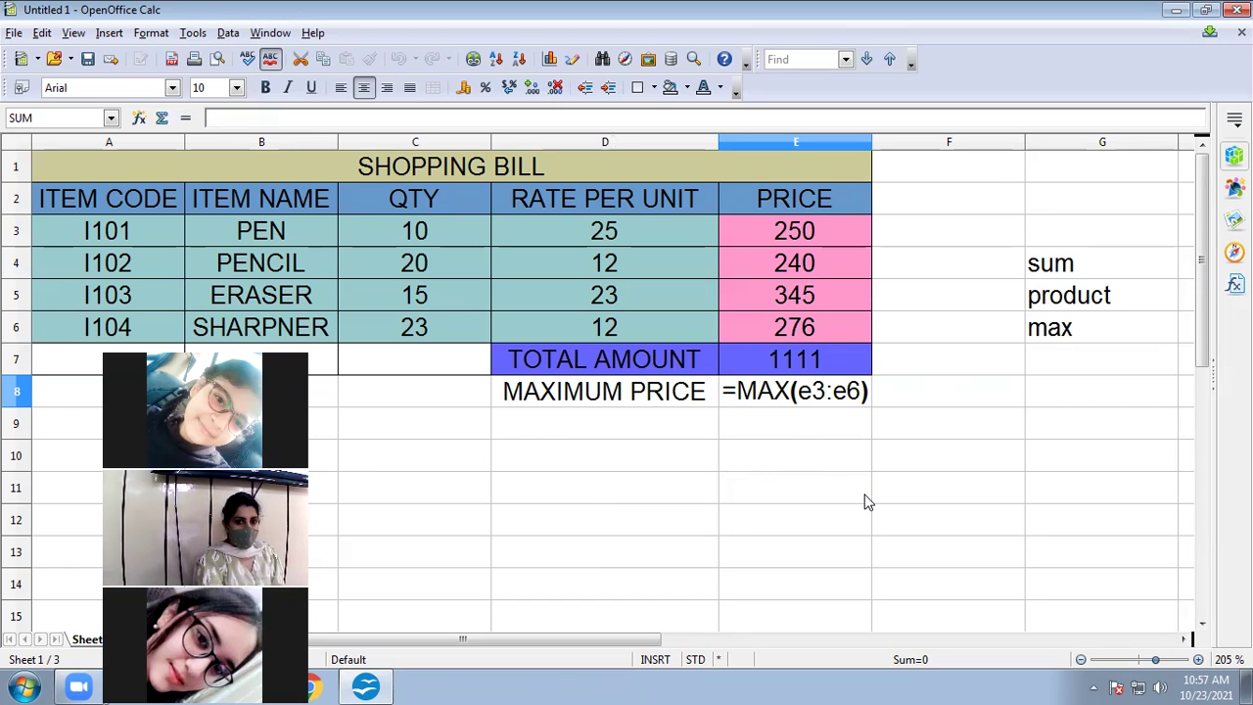
pyautogui.press('Return')
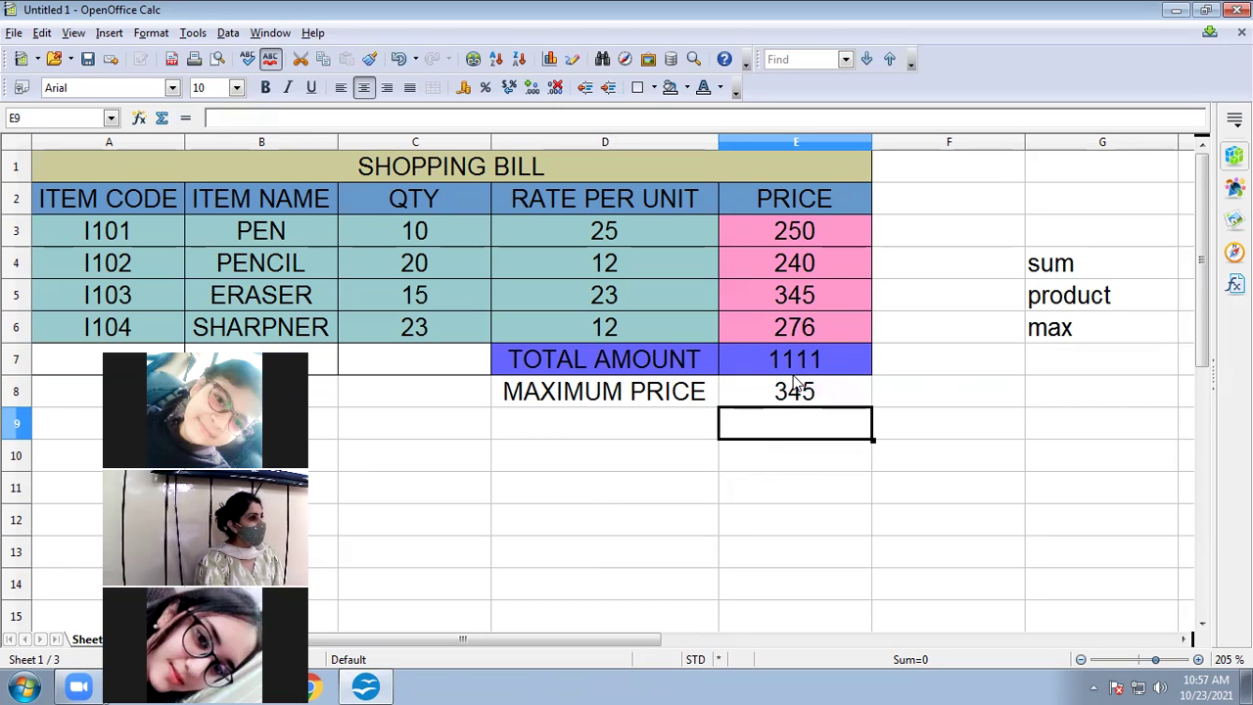
# - Enter the label MINIMUM PRICE in cell D9
pyautogui.click(546, 428)
pyautogui.write('MINI')
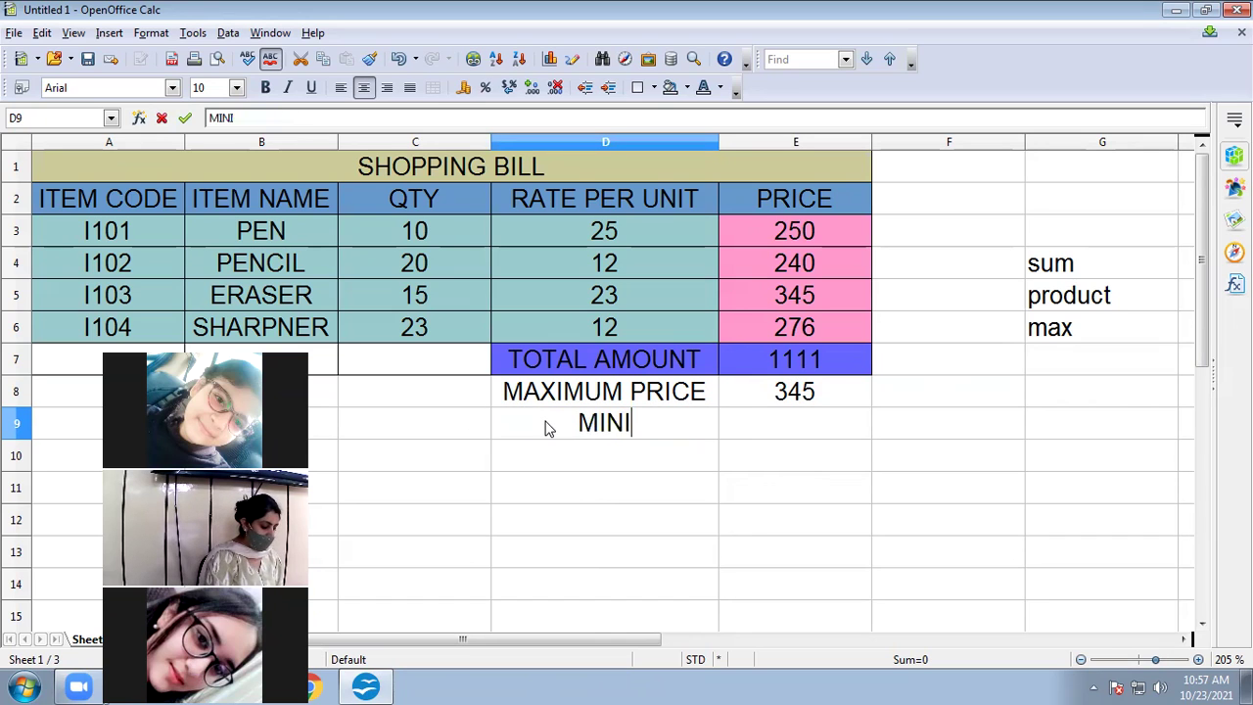
pyautogui.write('MUM PRICE')
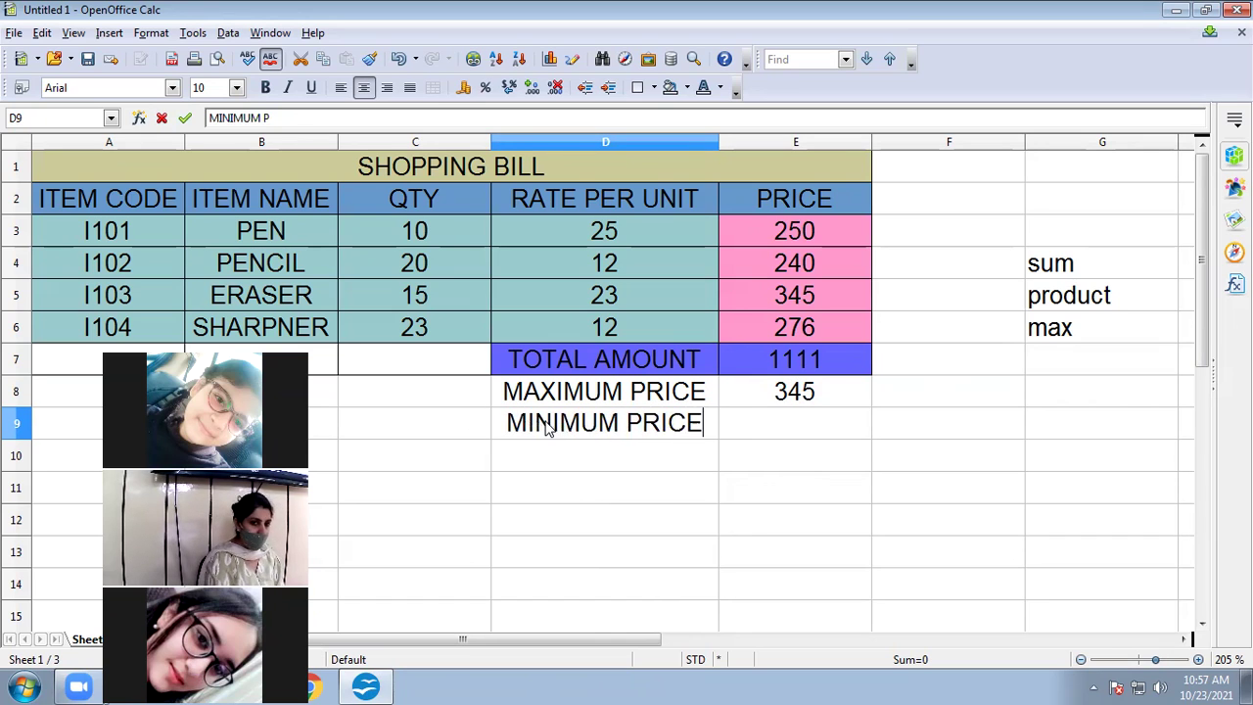
# - Add "min" to the function list in cell G7
pyautogui.click(1059, 370)
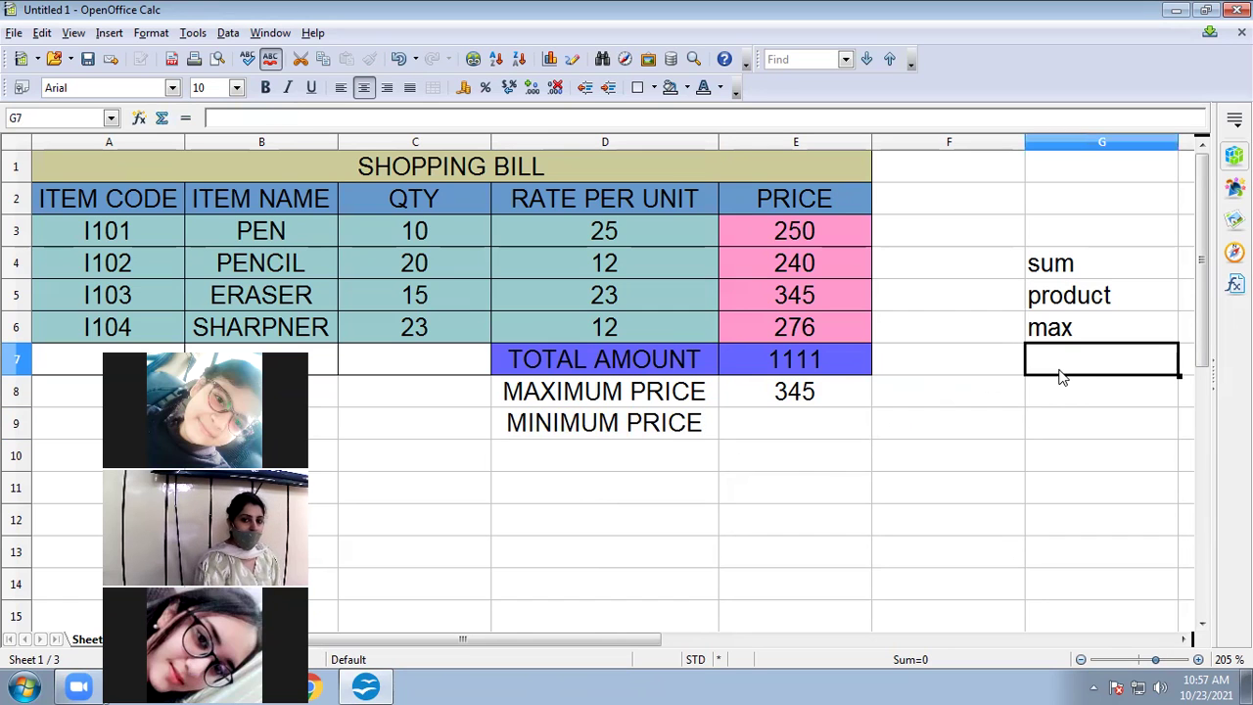
pyautogui.write('ma')
pyautogui.press('BackSpace')
pyautogui.write('im')
pyautogui.press('BackSpace')
pyautogui.press('BackSpace')
pyautogui.press('BackSpace')
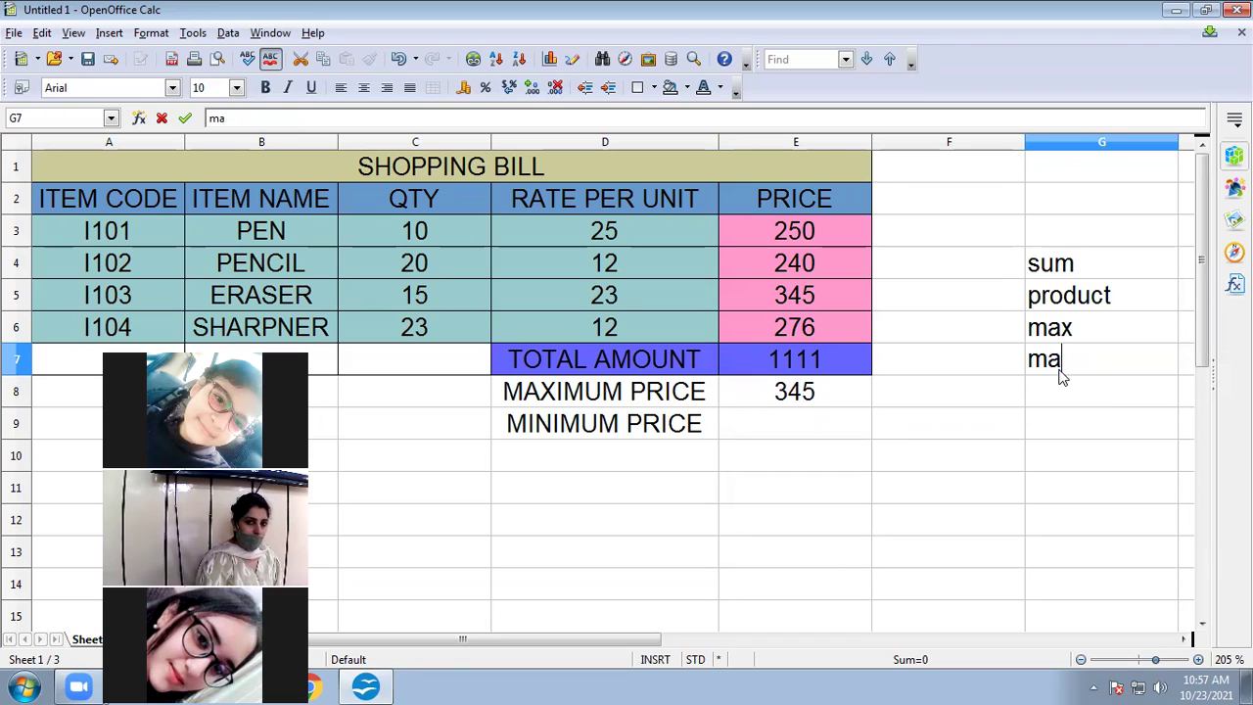
pyautogui.write('in')
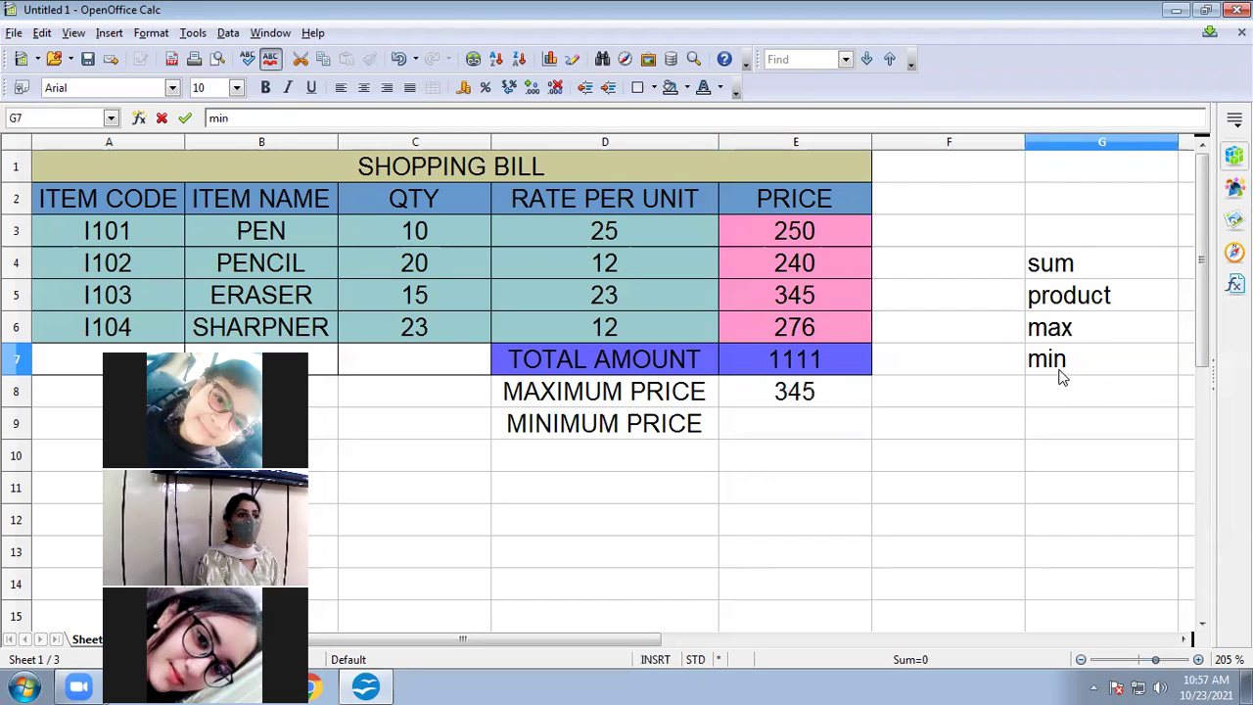
# - Enter the formula =min(e3:36) in E9 for the minimum price
pyautogui.click(804, 425)
pyautogui.write('=min')
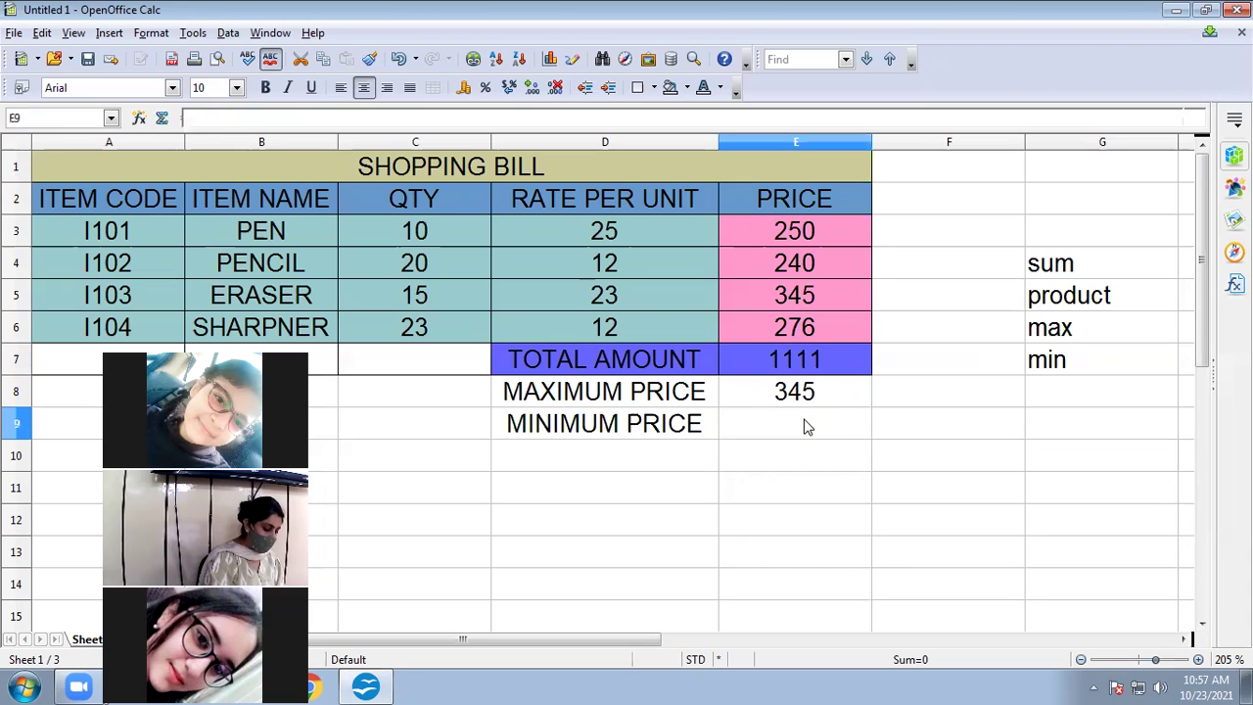
pyautogui.write('(')
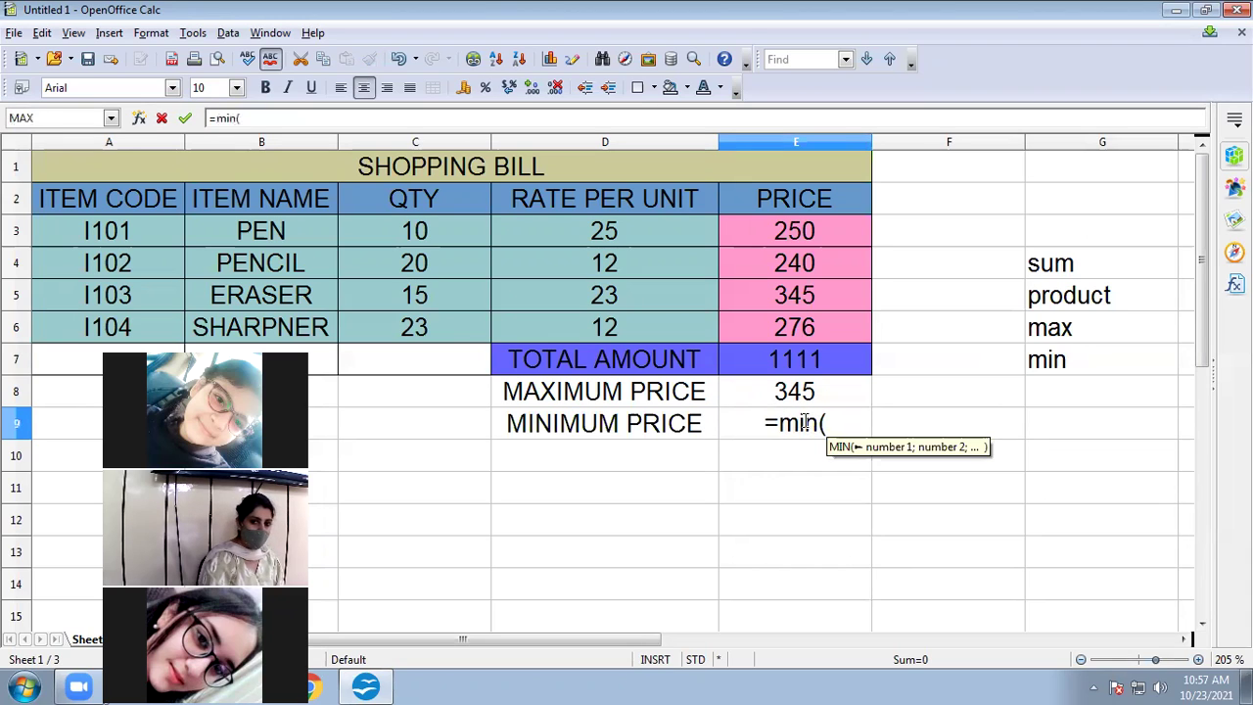
pyautogui.write('e')
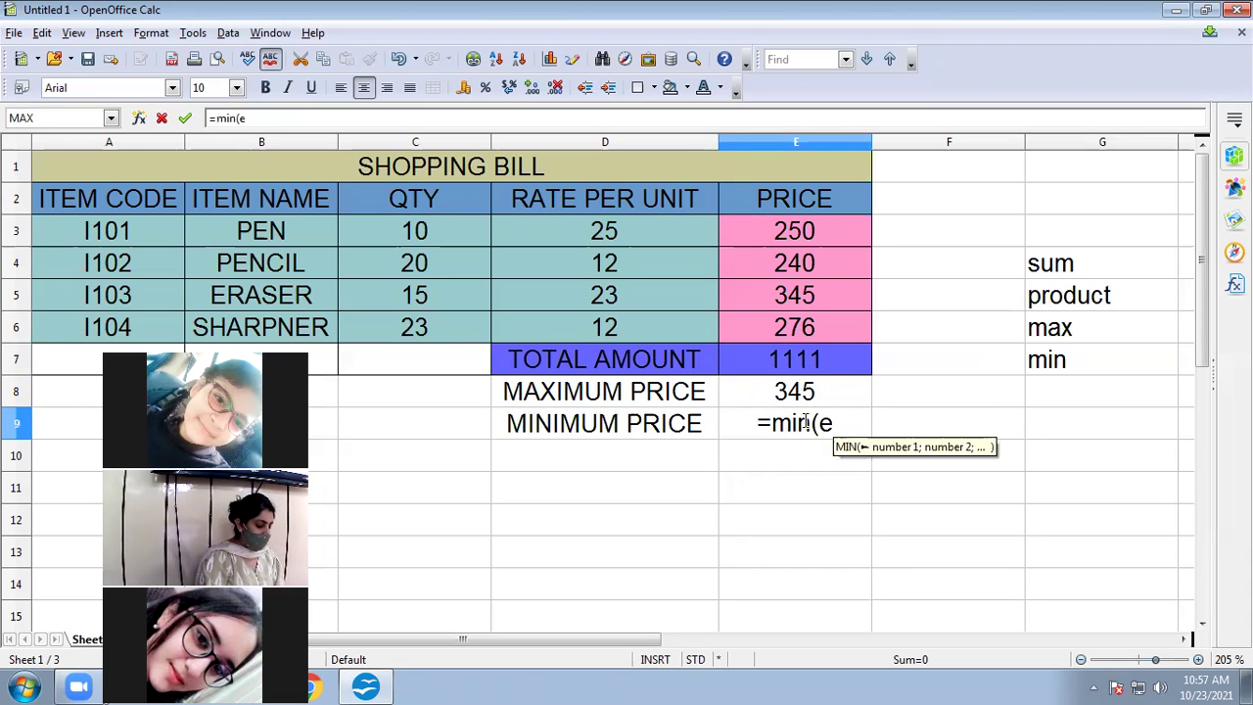
pyautogui.write('3:36)')
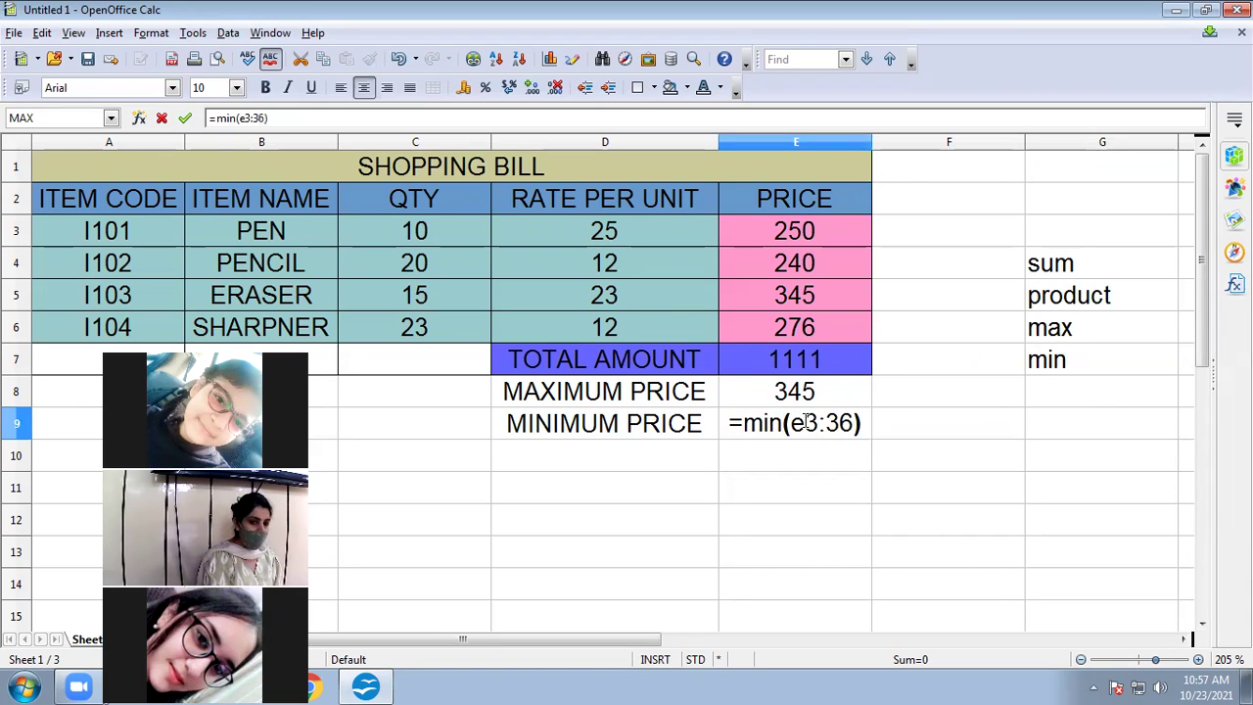
pyautogui.press('Return')
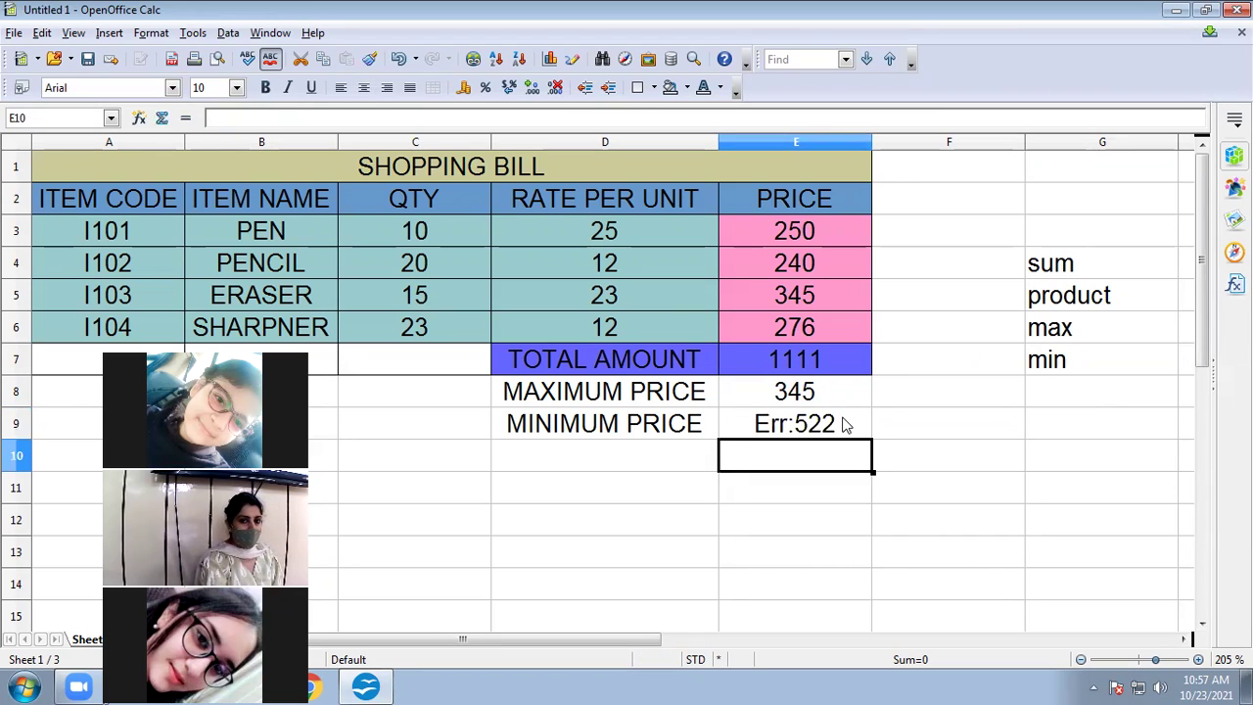
# - Correct the range of the MIN formula in E9 to e3:E6
pyautogui.click(845, 425)
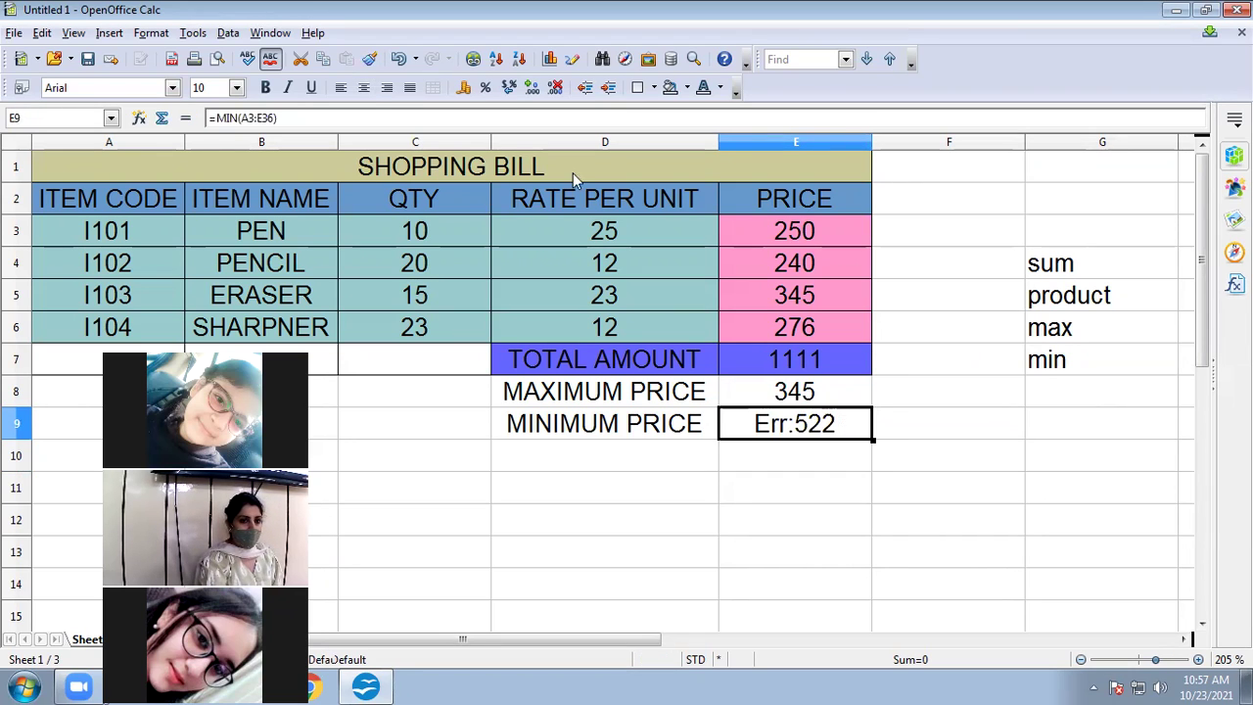
pyautogui.click(246, 118)
pyautogui.doubleClick(246, 117)
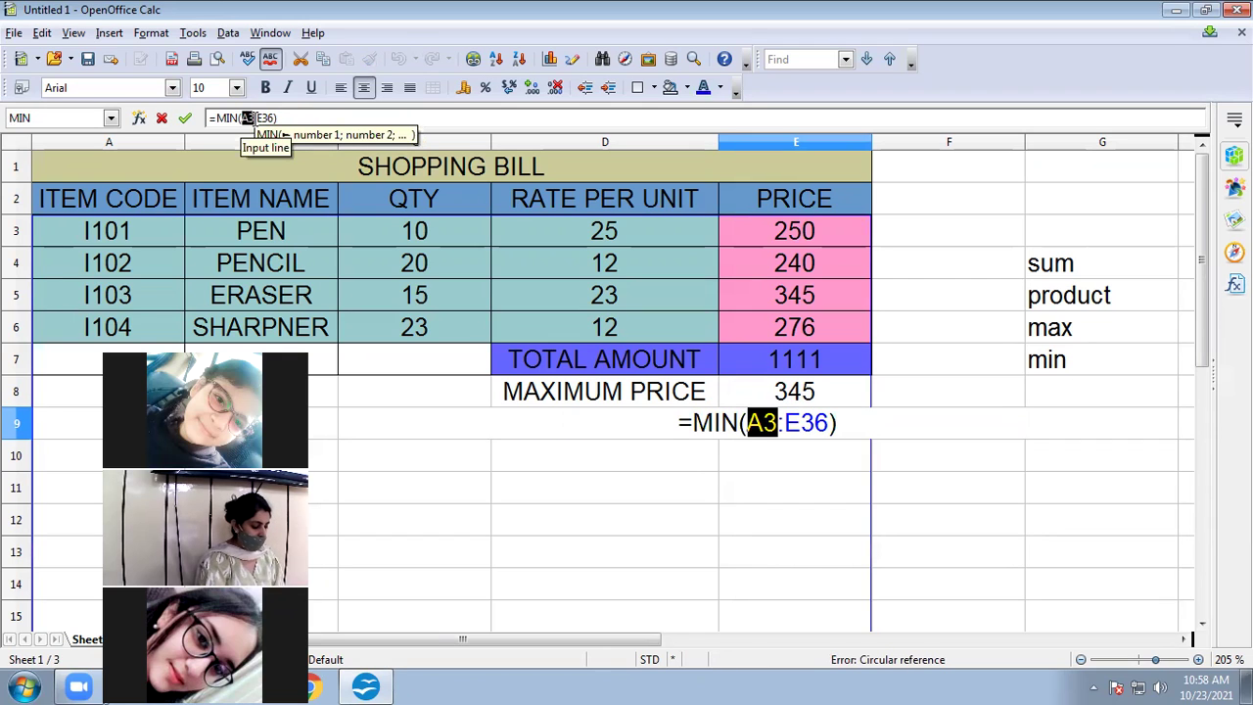
pyautogui.write('e3')
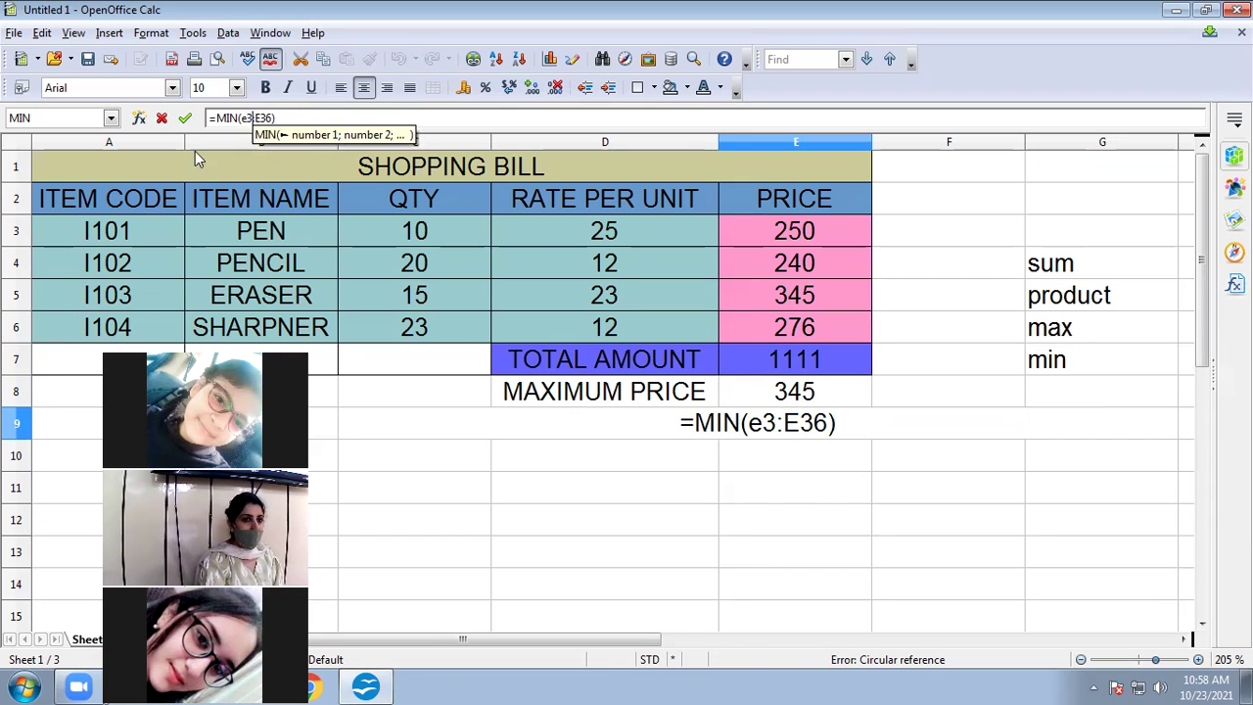
pyautogui.click(265, 117)
pyautogui.press('BackSpace')
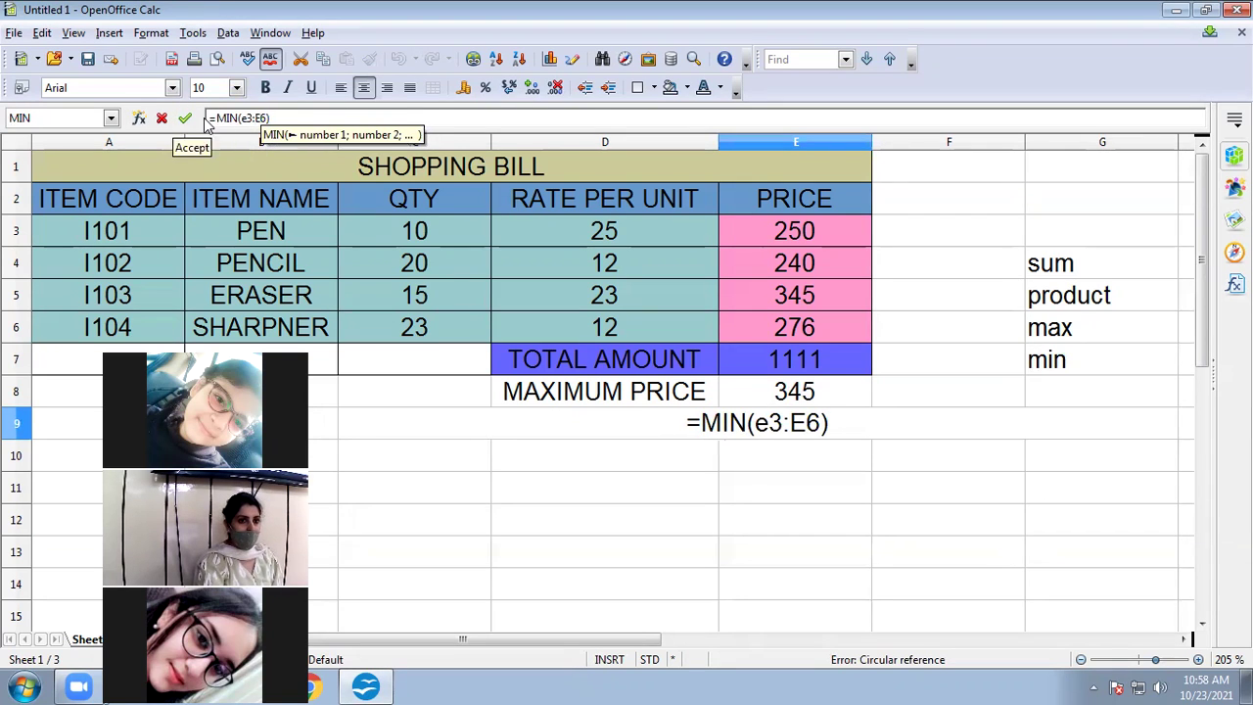
pyautogui.click(185, 118)
pyautogui.click(801, 510)
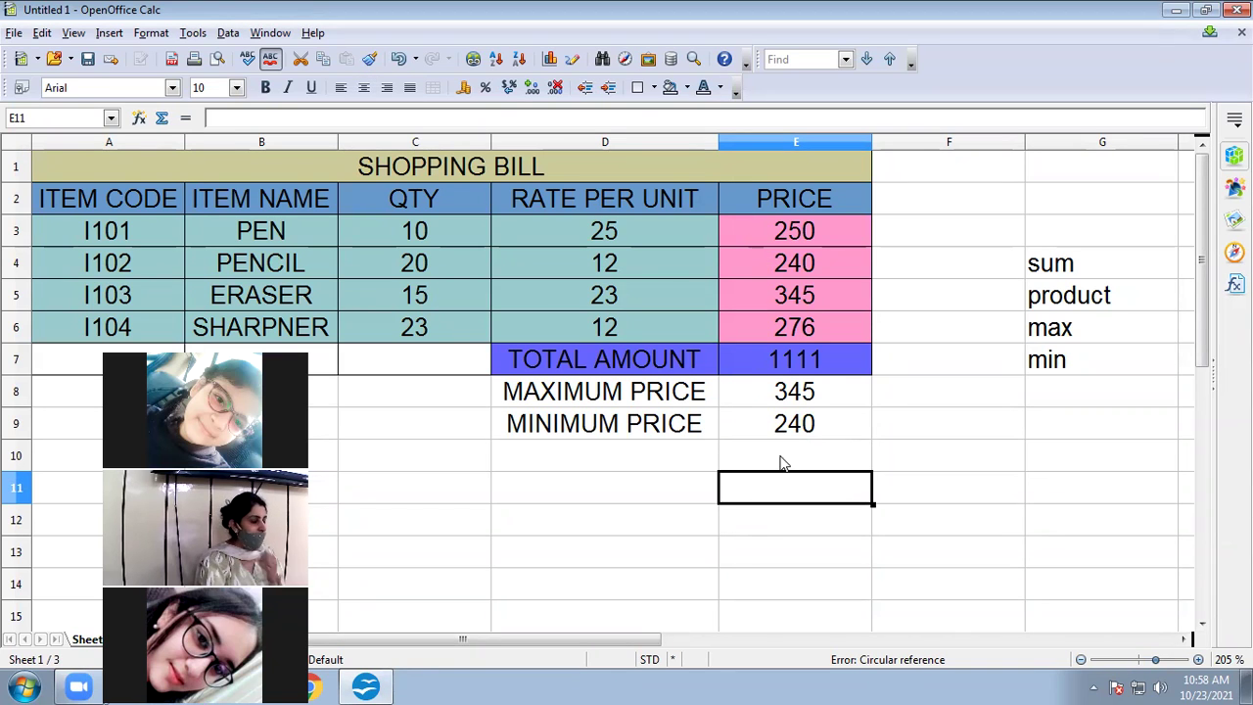
# - Fill the maximum price cells D8:E8 with a muted magenta background colour
pyautogui.click(707, 403)
pyautogui.moveTo(706, 403); pyautogui.dragTo(770, 396)
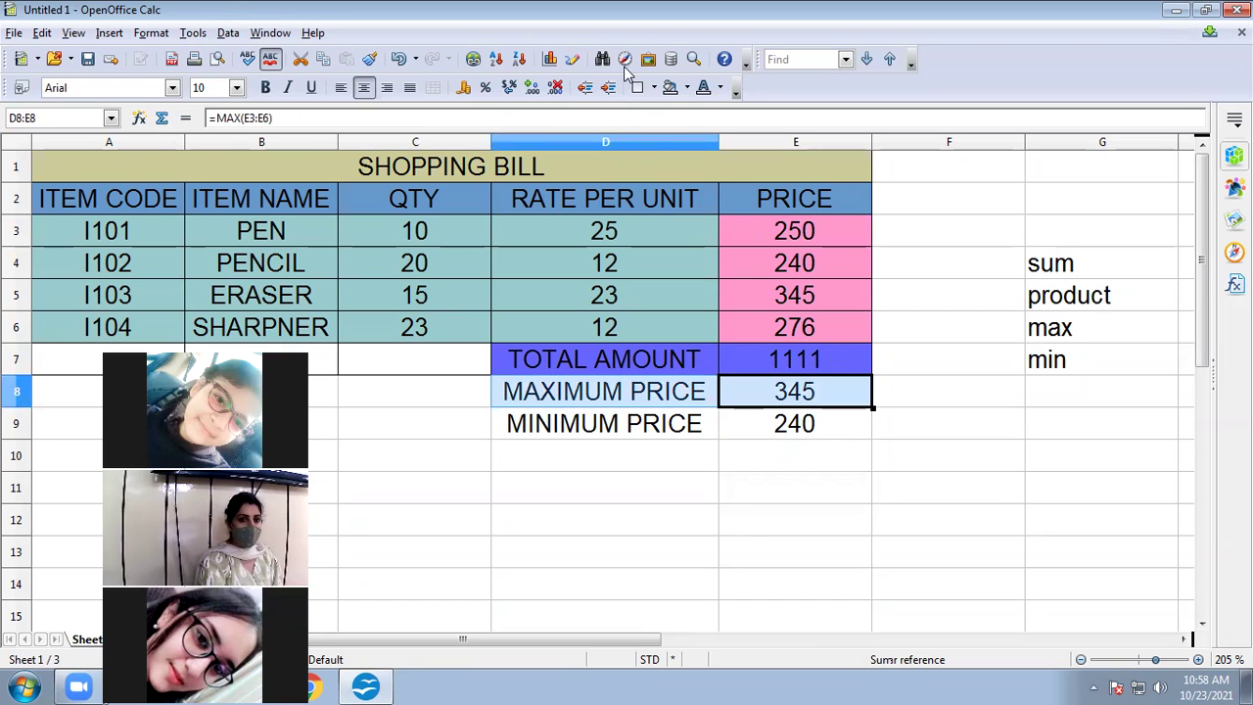
pyautogui.click(686, 88)
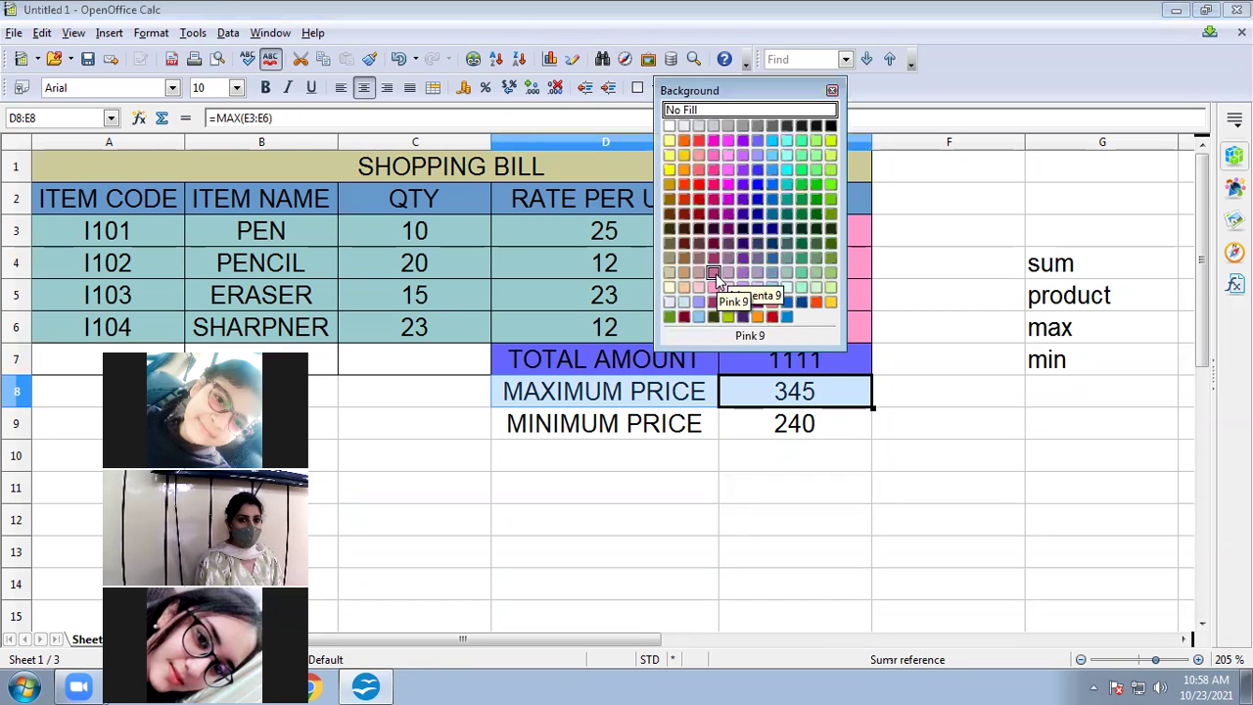
pyautogui.click(727, 277)
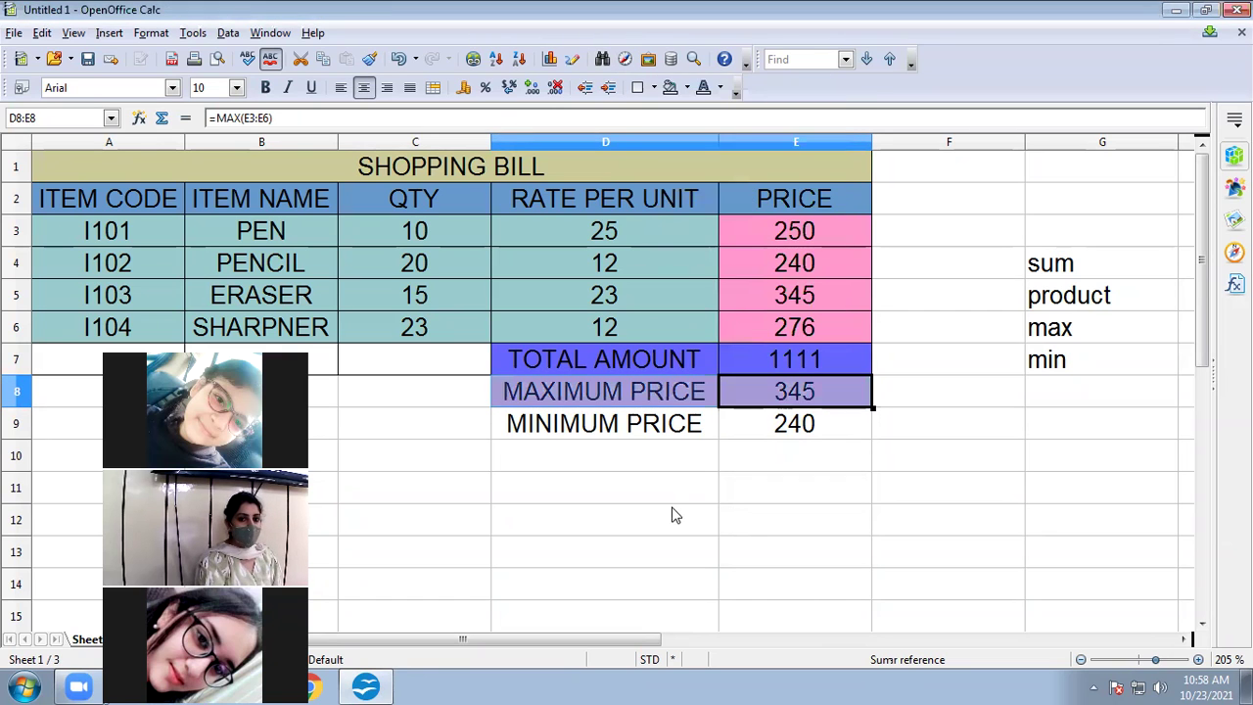
pyautogui.click(671, 514)
# - Fill the minimum price cells D9:E9 with a dark muted purple background colour
pyautogui.moveTo(643, 424); pyautogui.dragTo(722, 428)
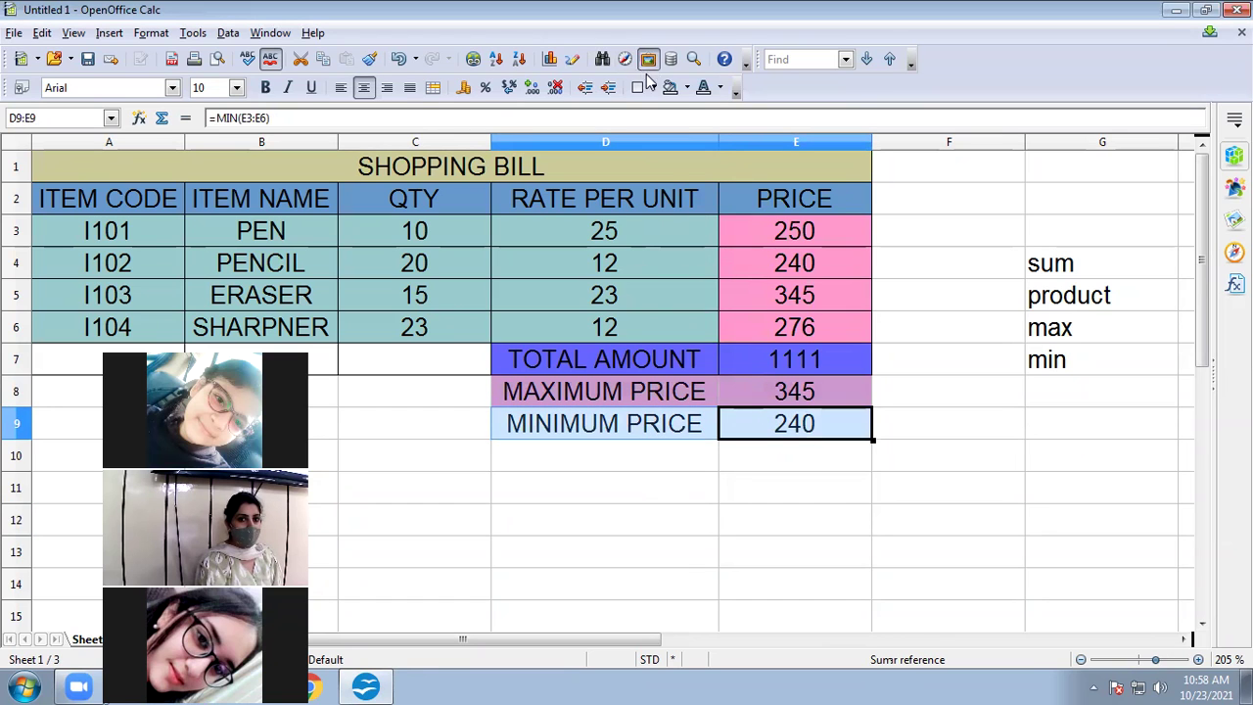
pyautogui.click(679, 91)
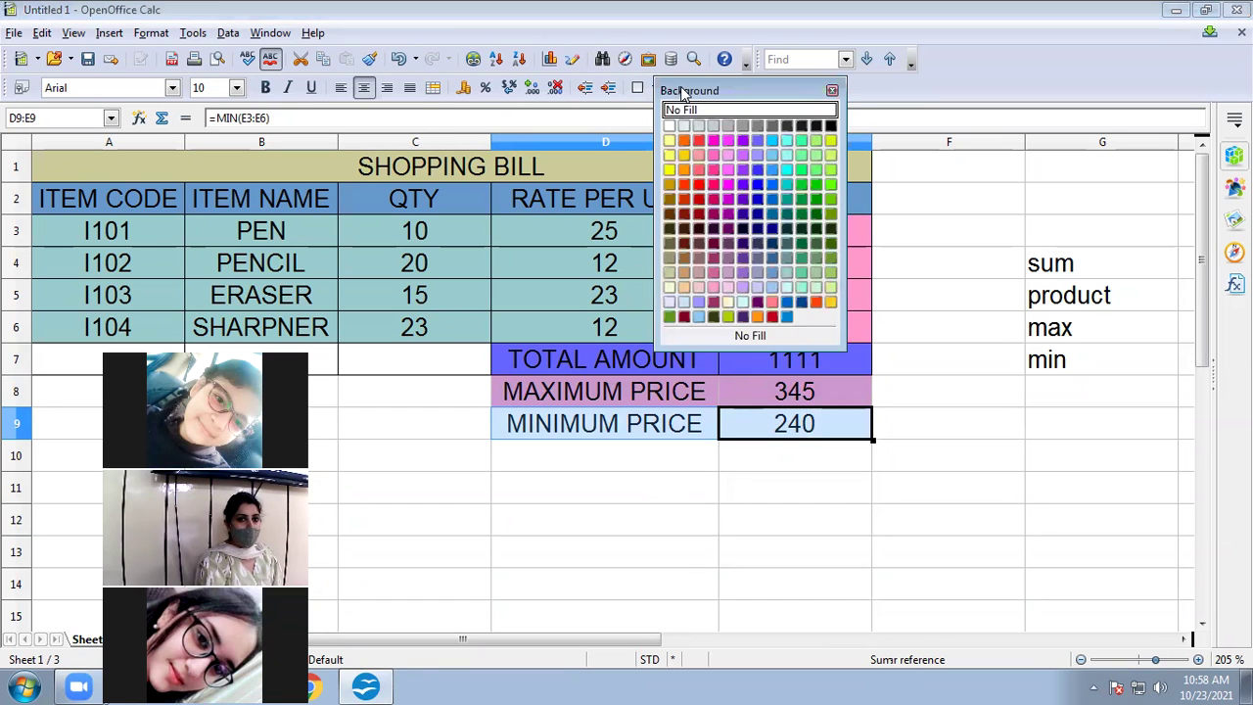
pyautogui.click(726, 260)
pyautogui.click(743, 483)
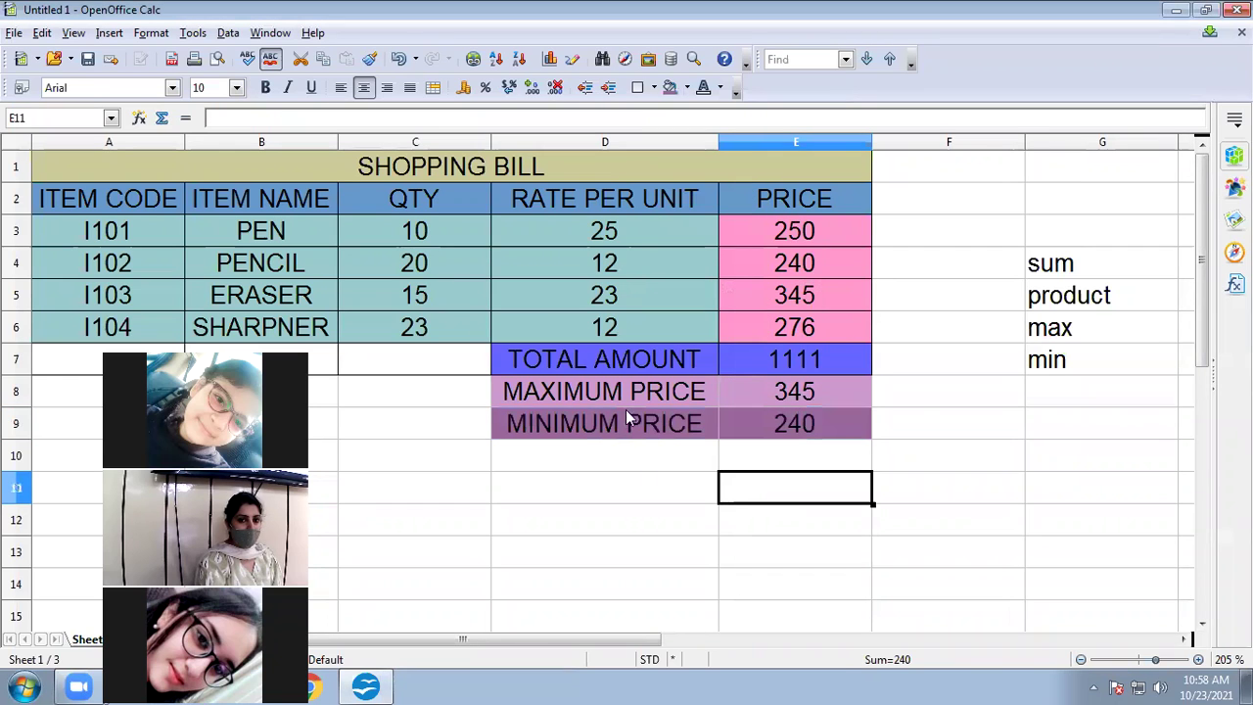
# - Apply outer and inner borders to the summary cells D7:E9
pyautogui.moveTo(631, 364); pyautogui.dragTo(788, 423)
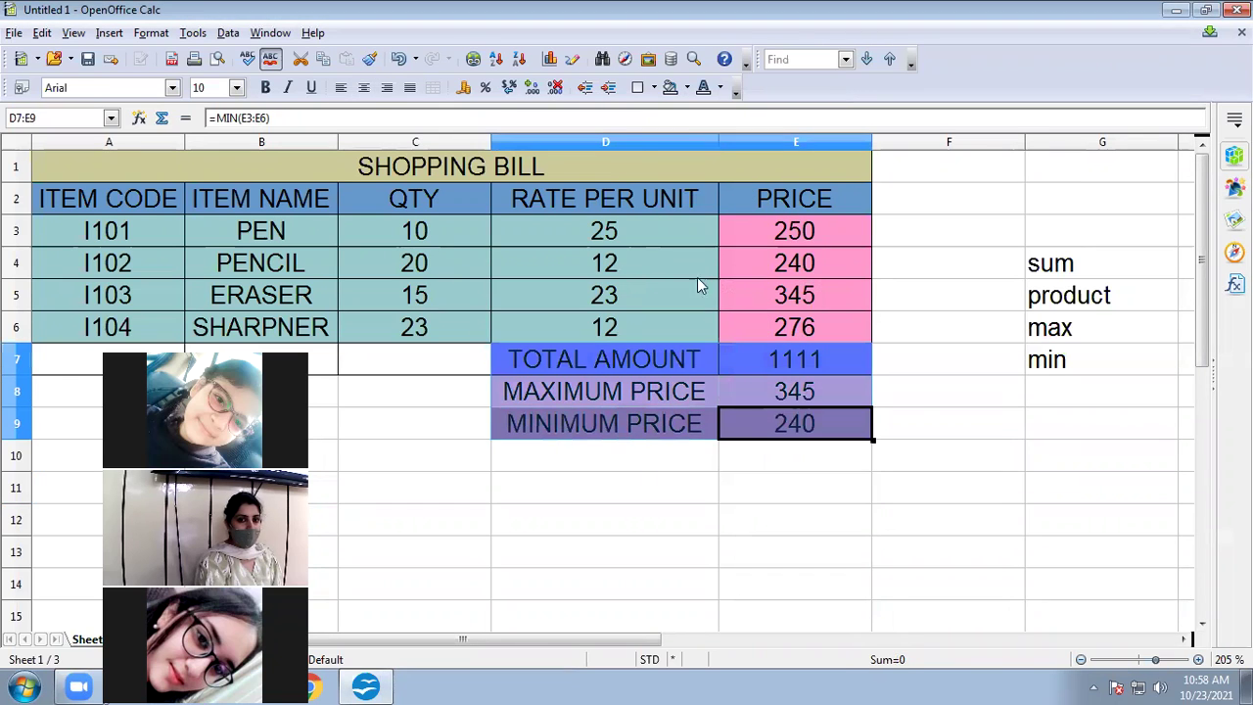
pyautogui.click(653, 87)
pyautogui.click(713, 159)
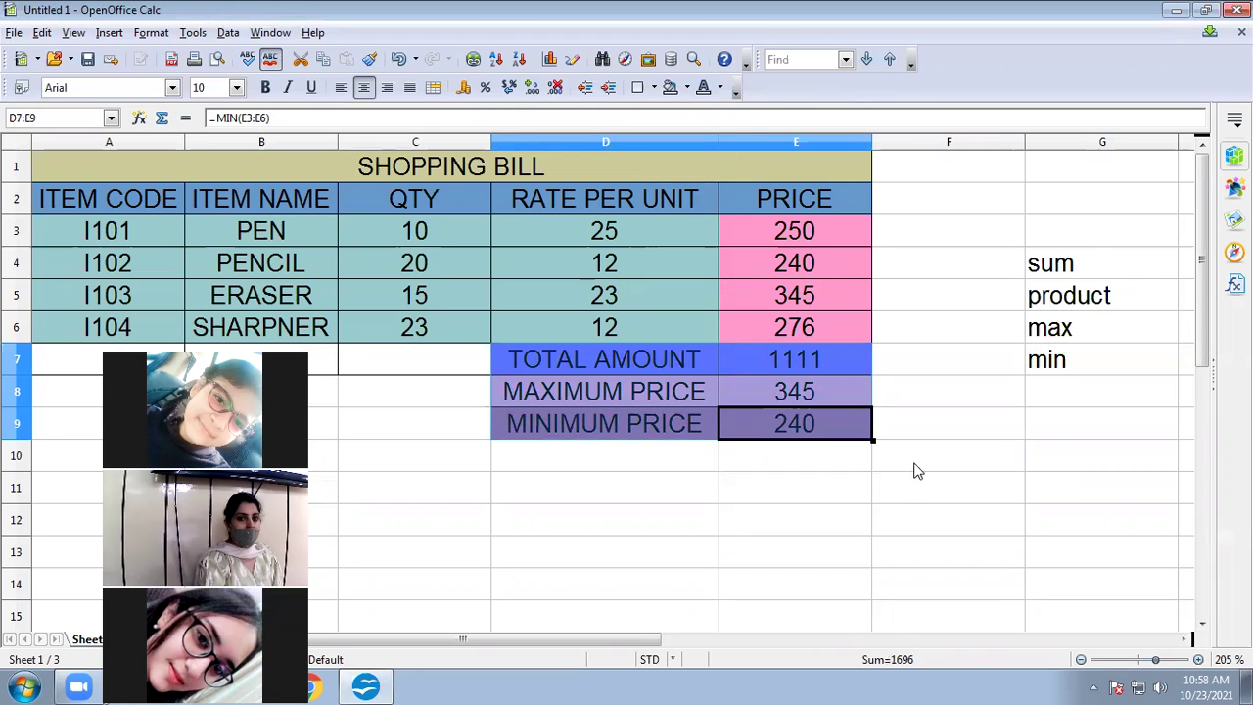
pyautogui.click(914, 470)
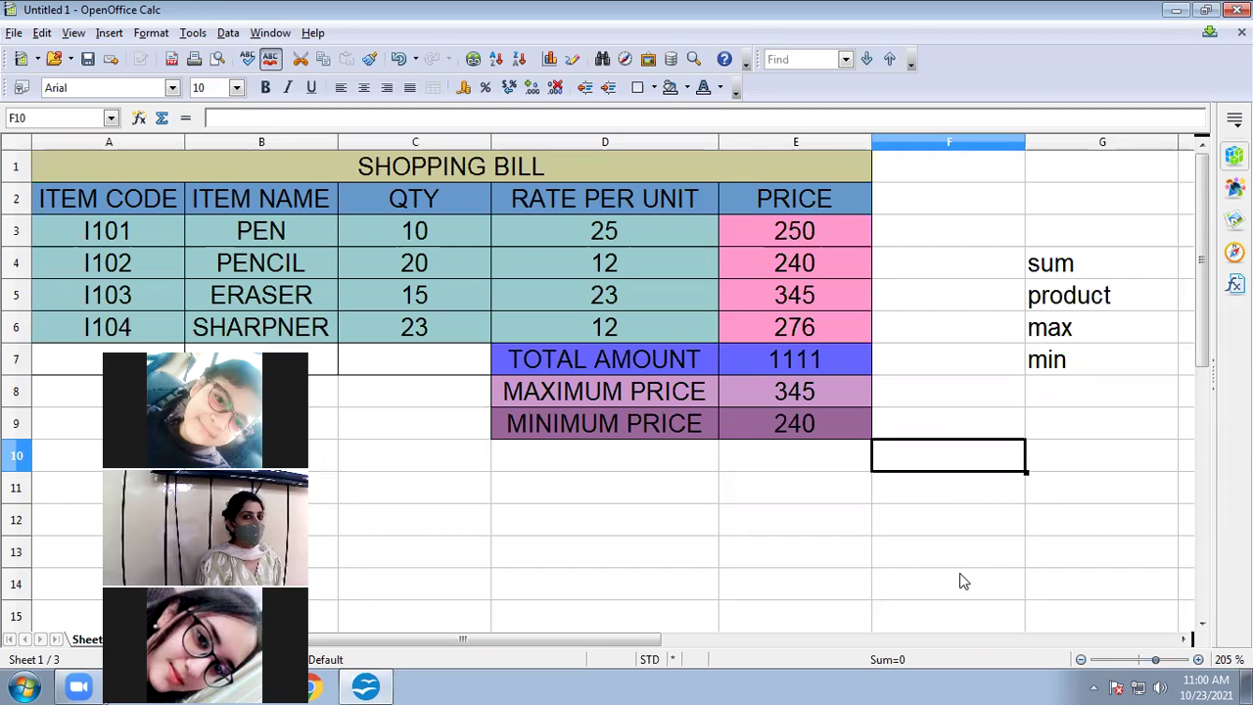
# - Add "average" to the function list in cell G8
pyautogui.click(1072, 392)
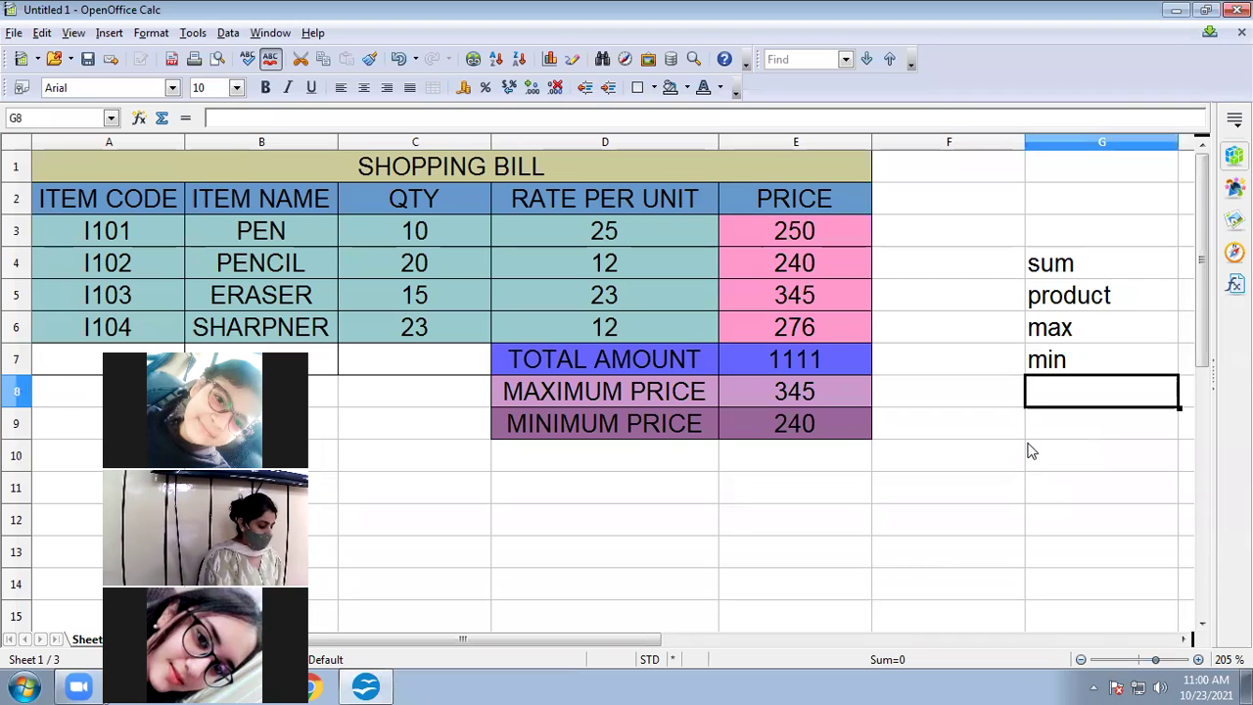
pyautogui.write('avg')
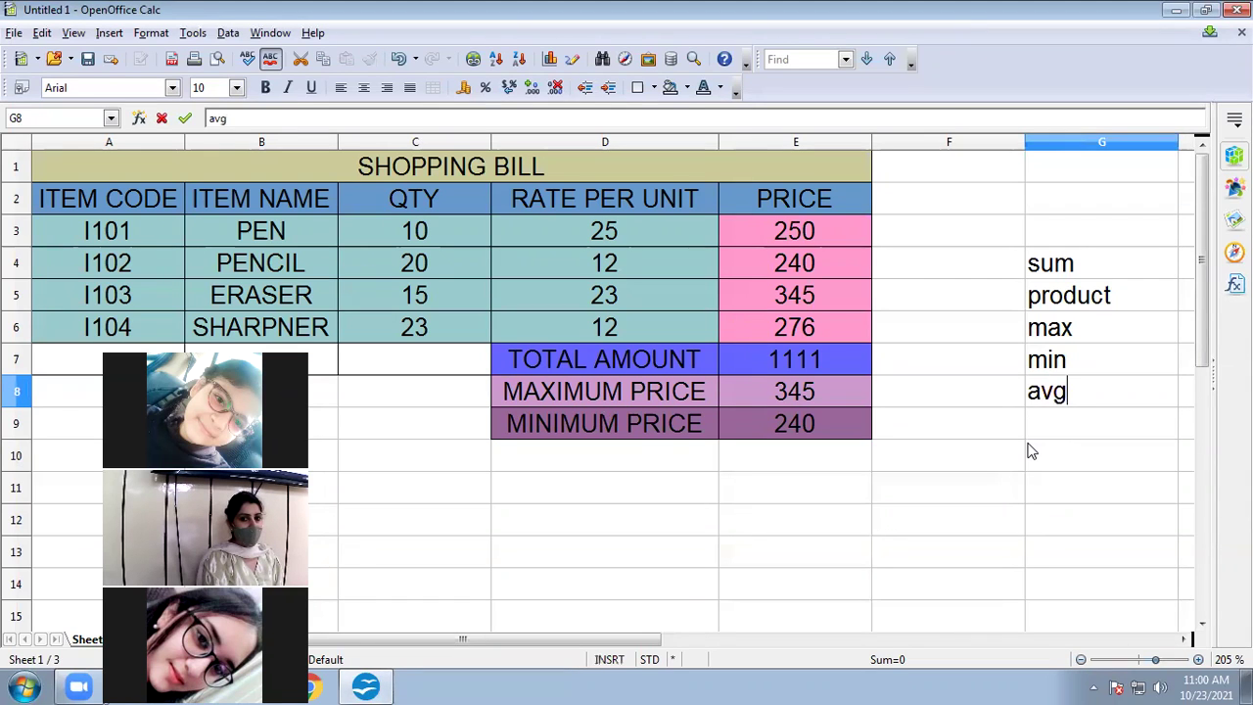
pyautogui.press('BackSpace')
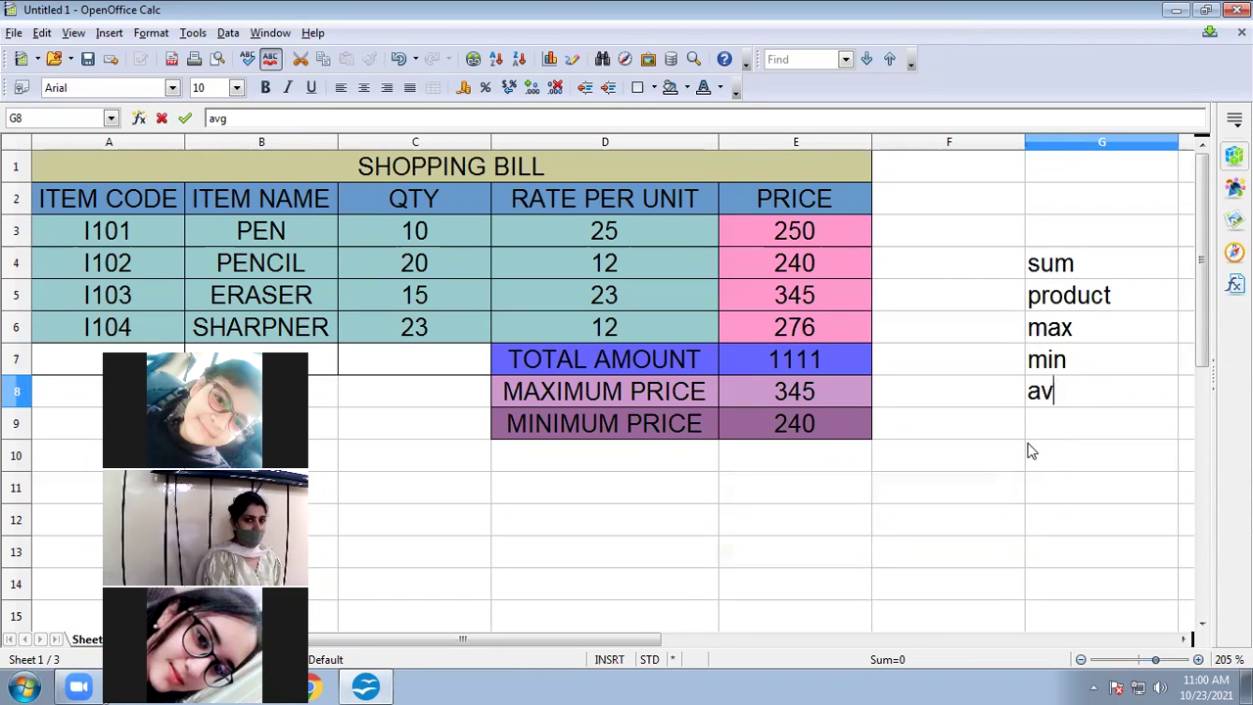
pyautogui.write('erage')
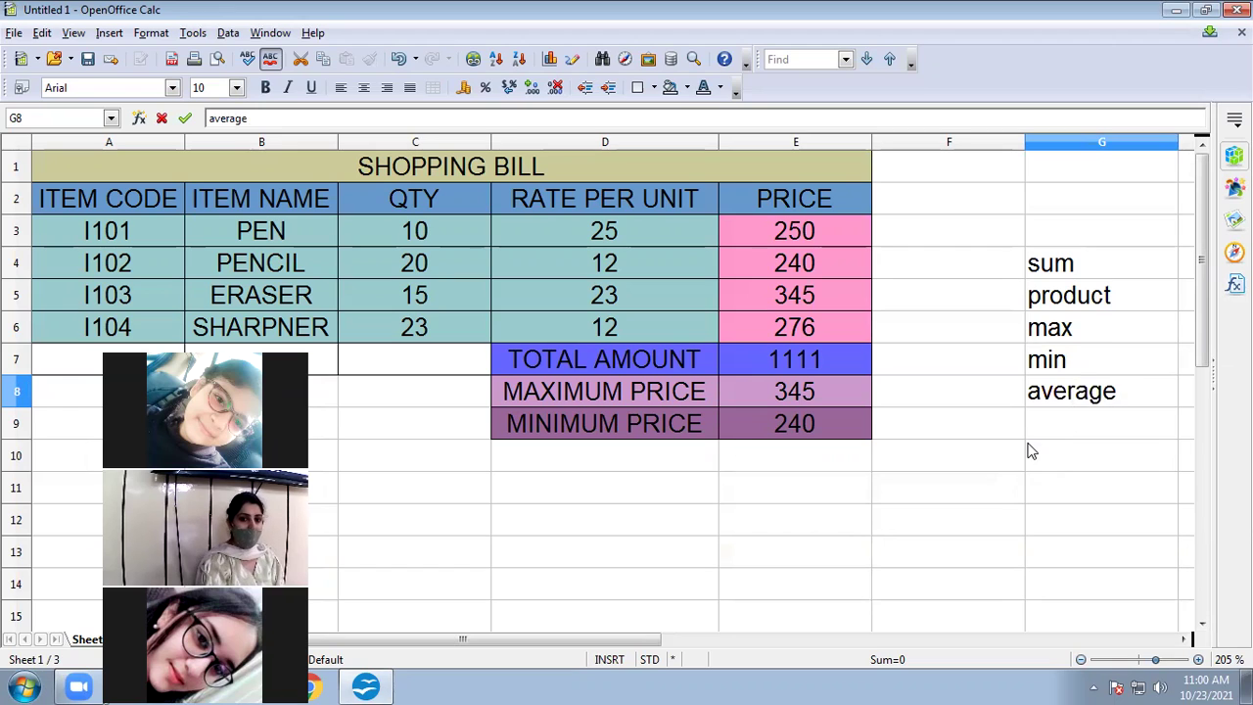
# - Enter the label AVERAGE in cell D10, below MINIMUM PRICE
pyautogui.click(637, 460)
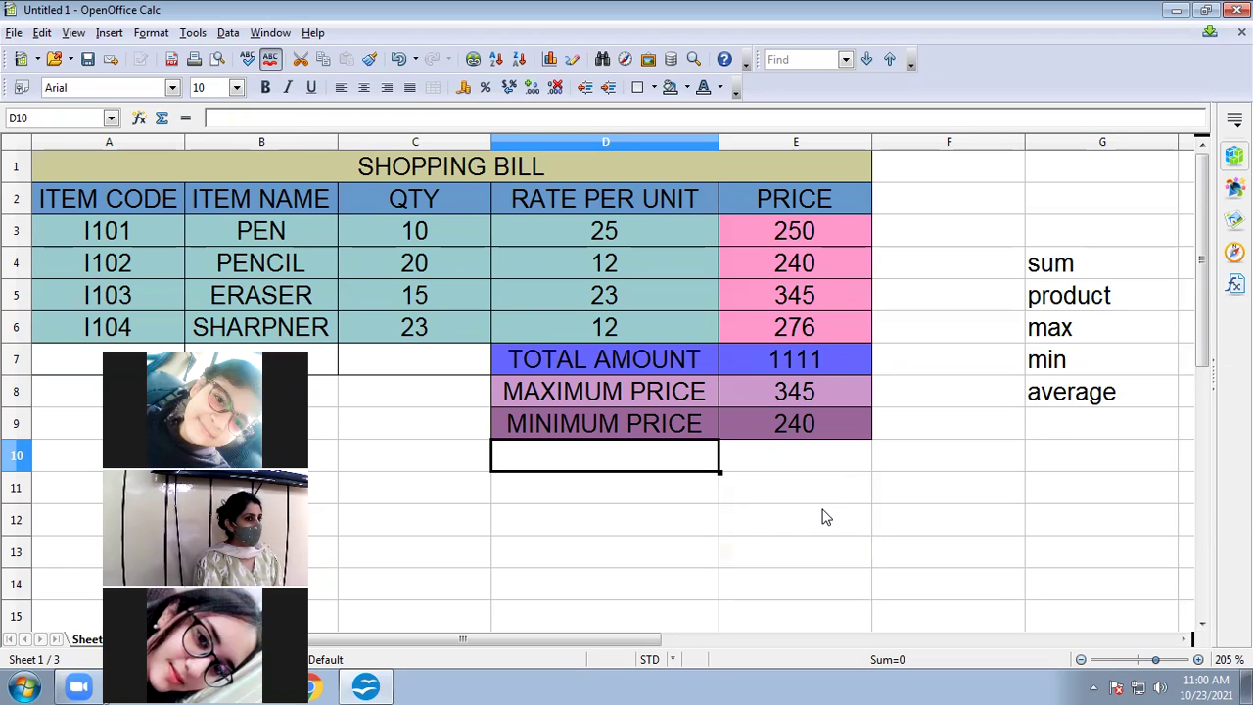
pyautogui.write('A')
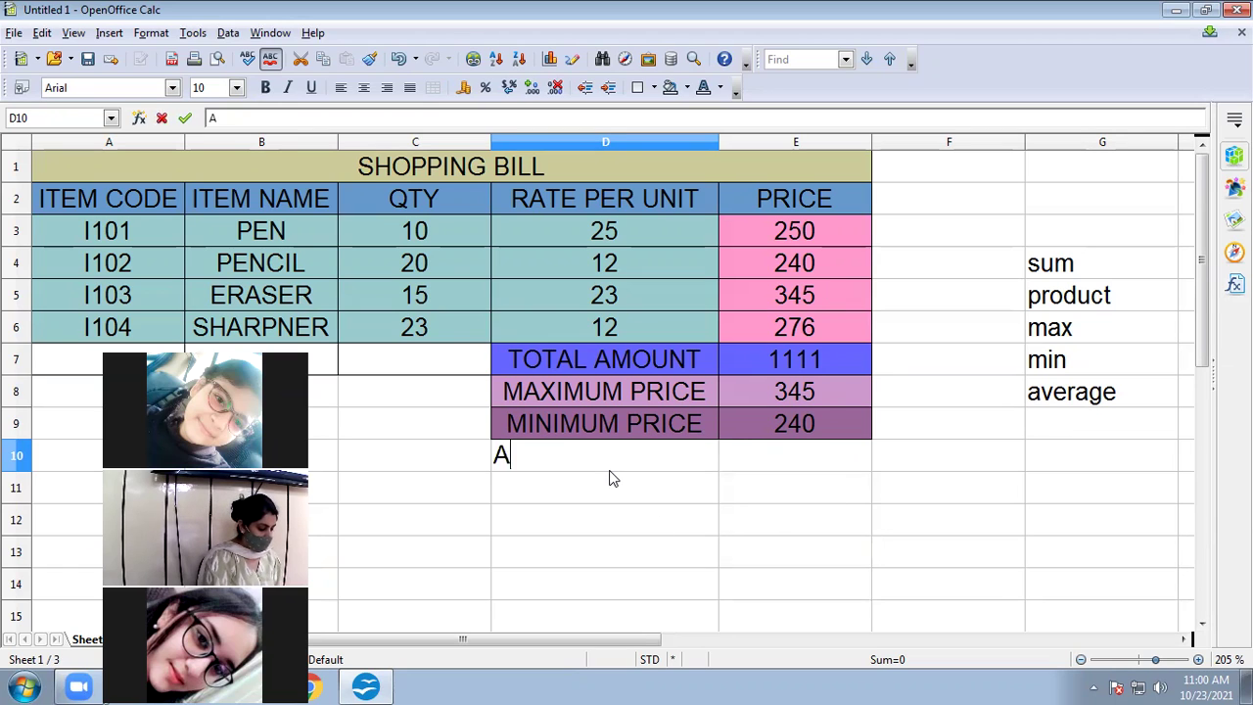
pyautogui.write('VERAGE')
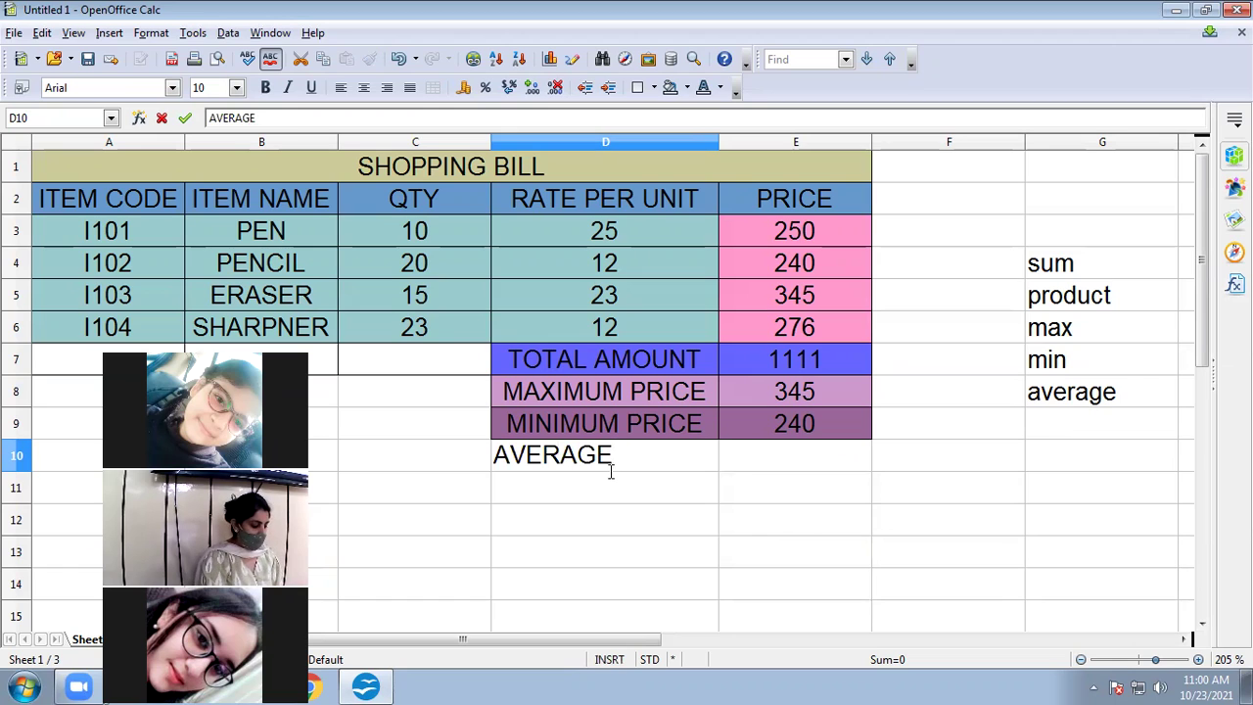
# - Enter the formula =average(e3:e6) in E10 for the average price
pyautogui.press('Tab')
pyautogui.write('=a')
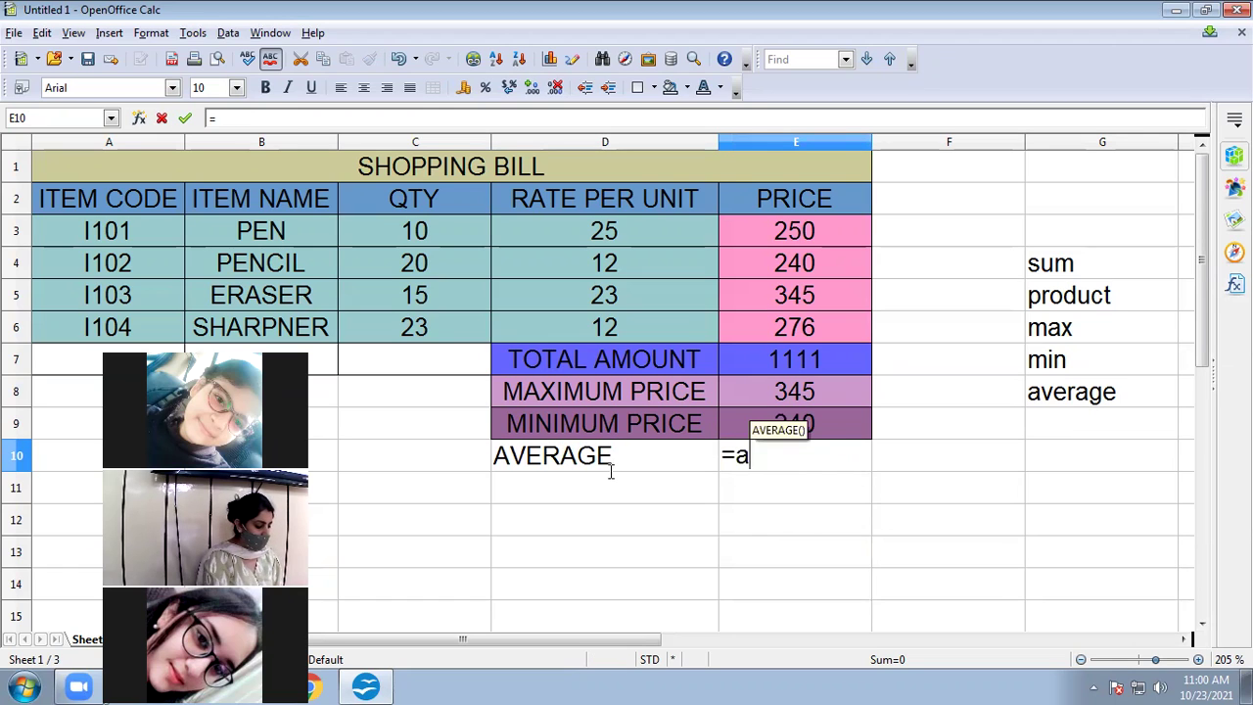
pyautogui.write('verage(')
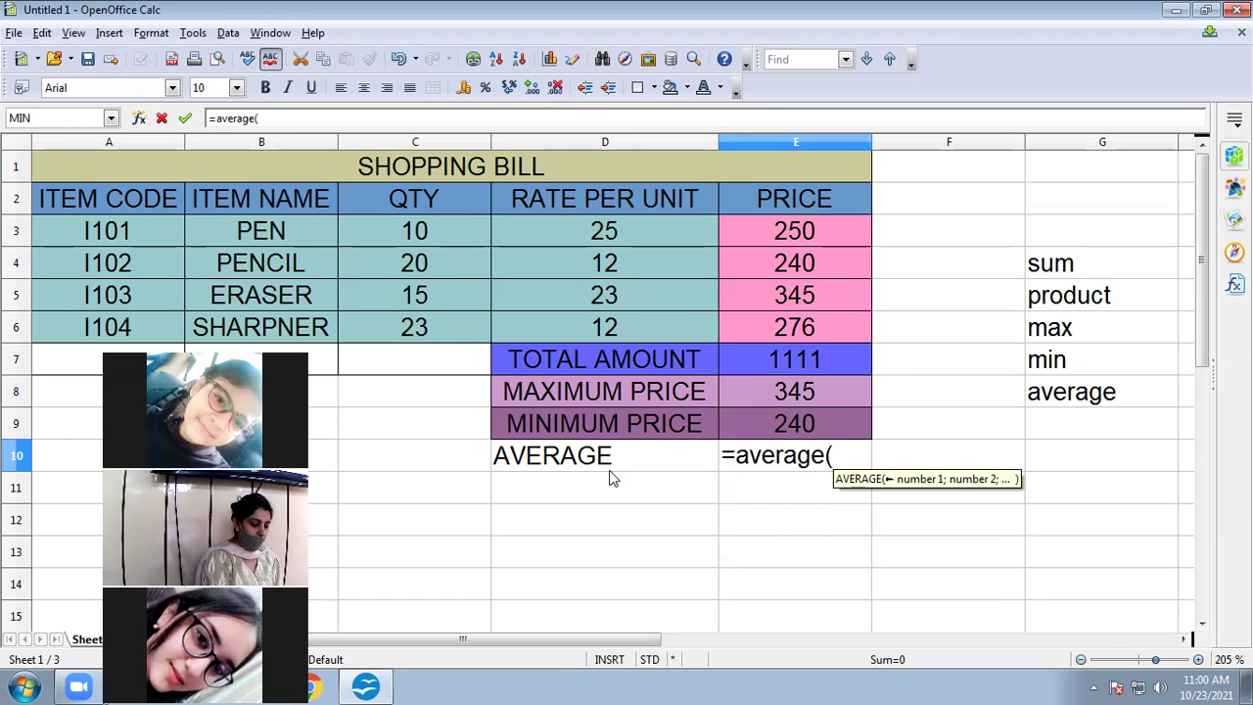
pyautogui.write('e3:e6)')
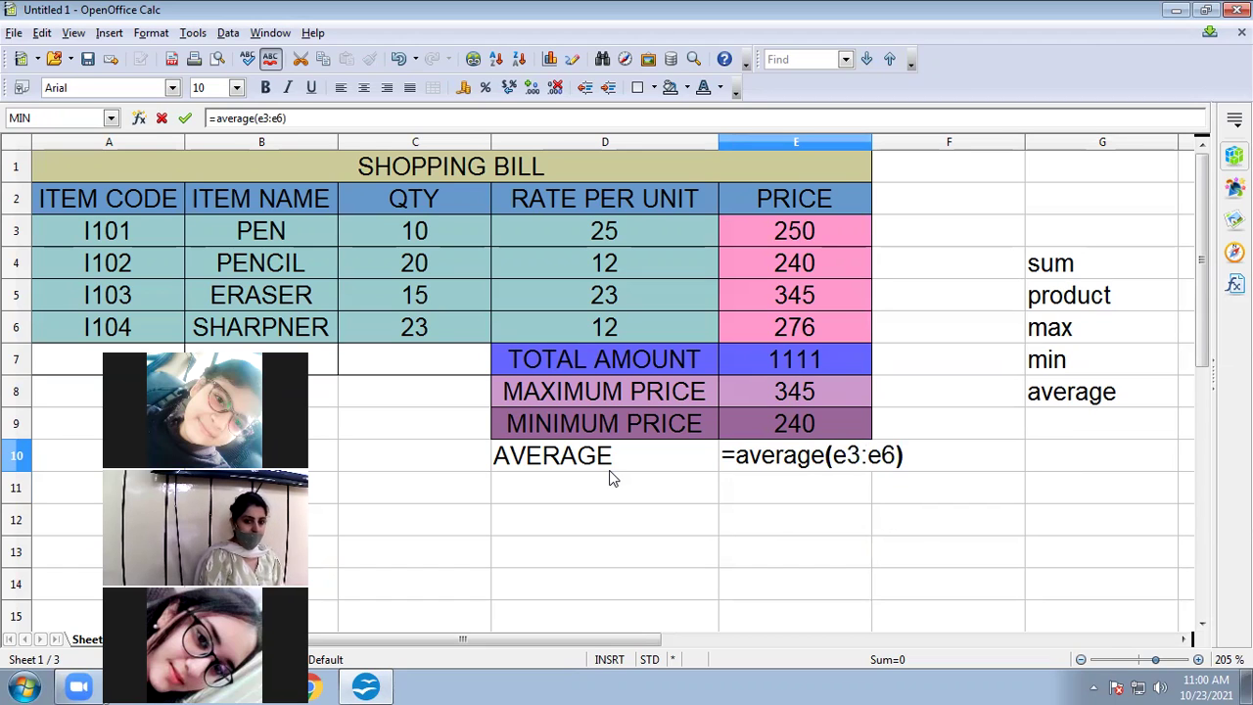
pyautogui.click(609, 478)
pyautogui.click(613, 460)
pyautogui.click(634, 529)
# - Apply outer and inner borders to the average row cells D10:E10
pyautogui.moveTo(627, 467); pyautogui.dragTo(801, 458)
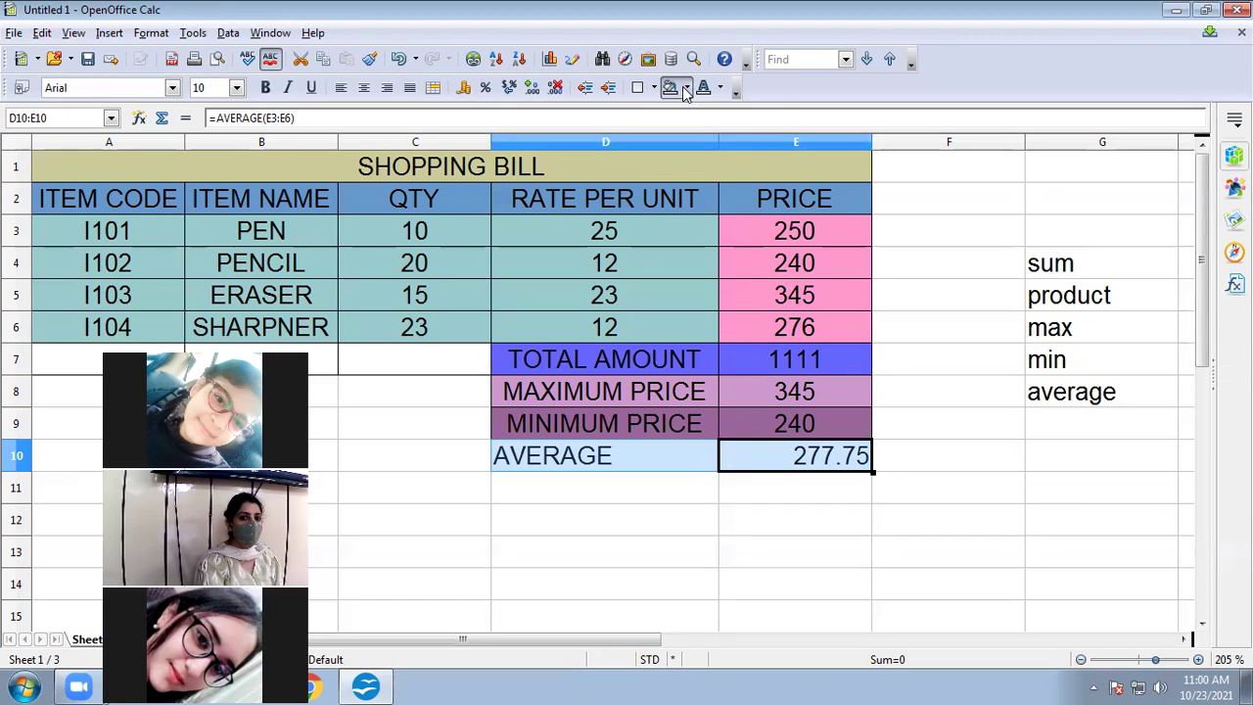
pyautogui.click(641, 87)
pyautogui.click(722, 165)
# - Fill the average cells D10:E10 with a muted orange background colour and centre their contents
pyautogui.click(686, 87)
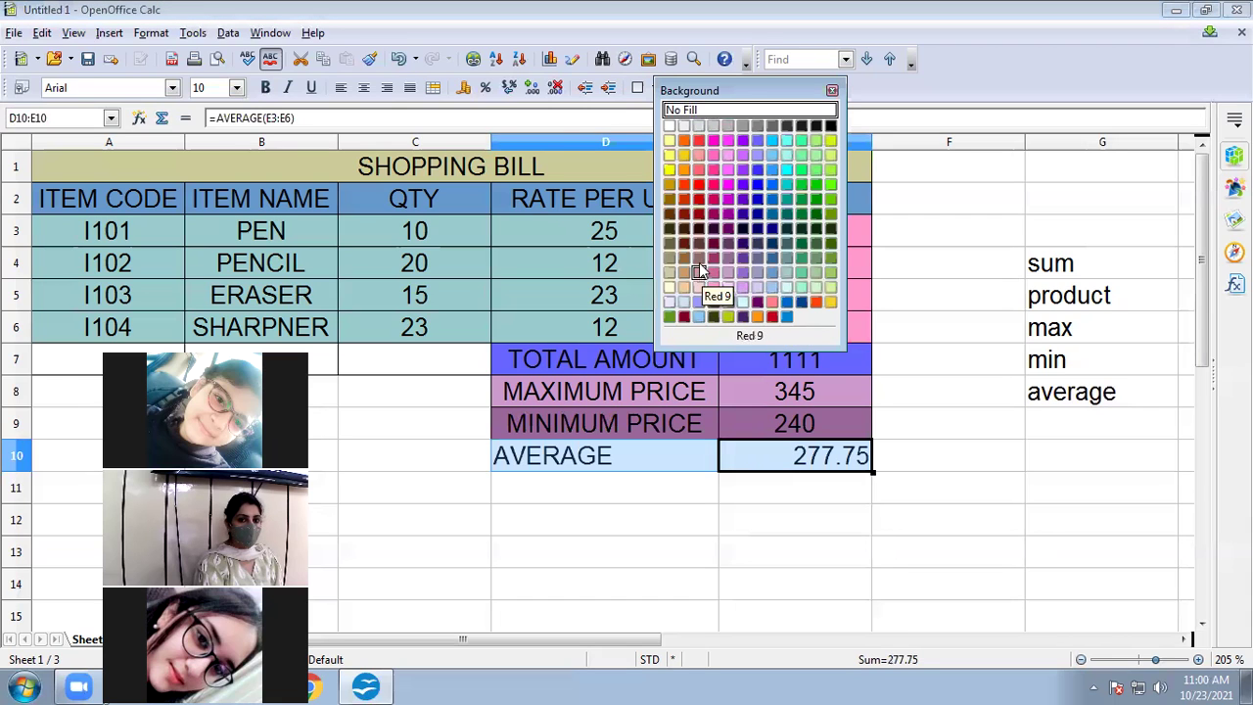
pyautogui.click(711, 264)
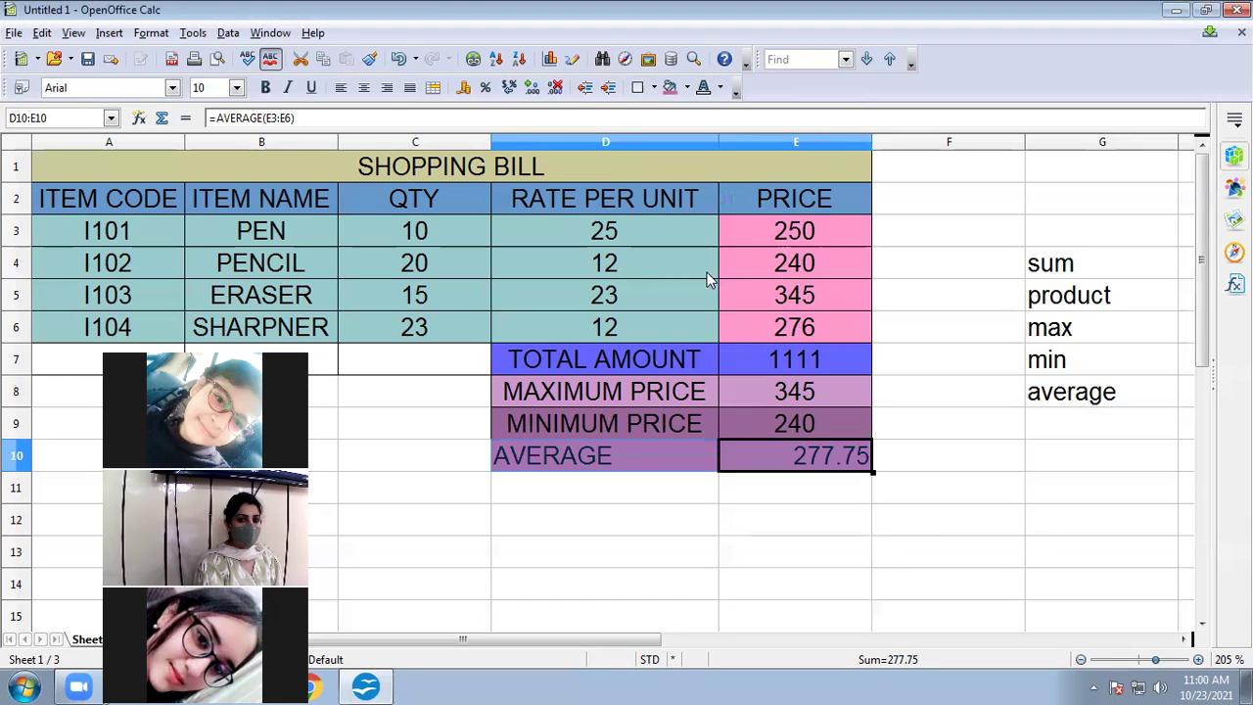
pyautogui.click(686, 87)
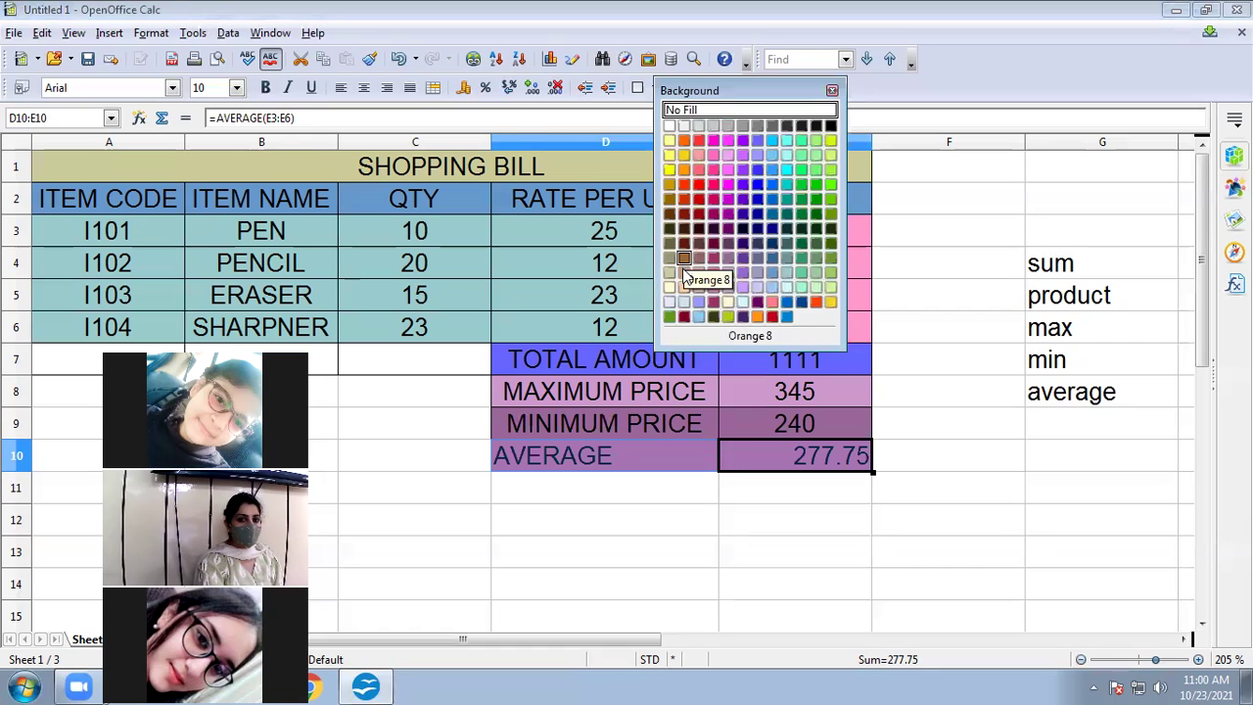
pyautogui.click(682, 271)
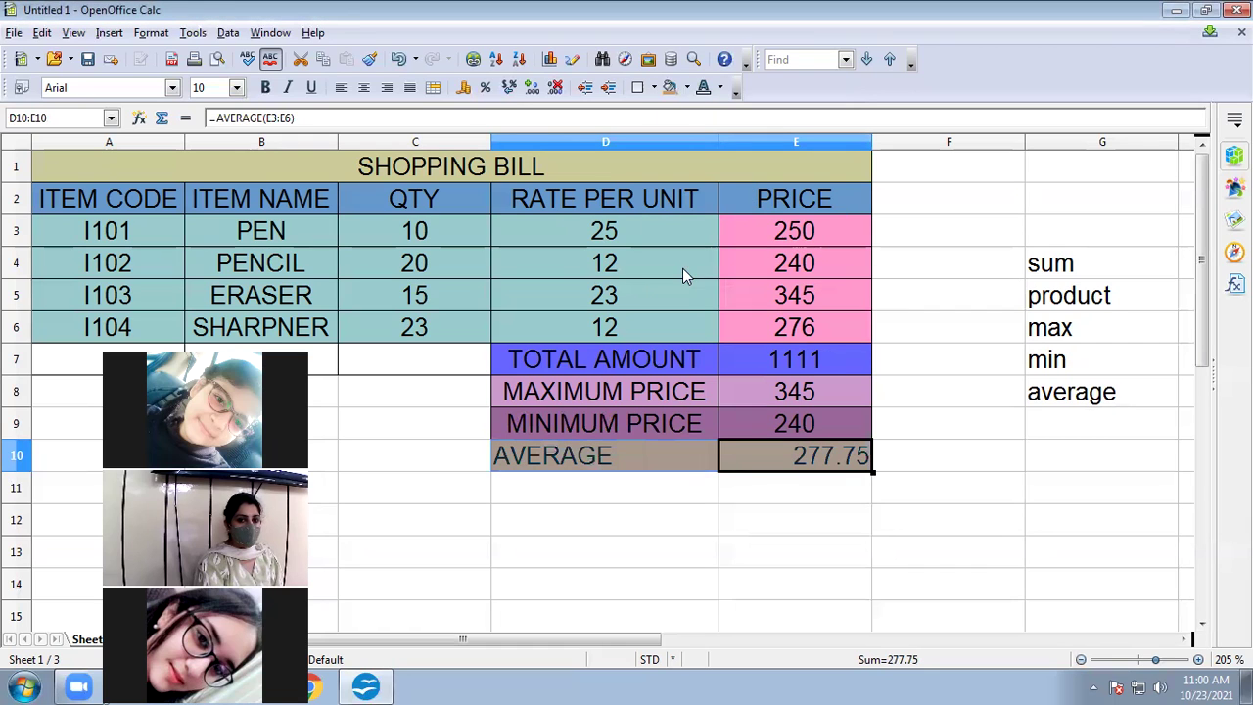
pyautogui.click(362, 88)
pyautogui.click(685, 519)
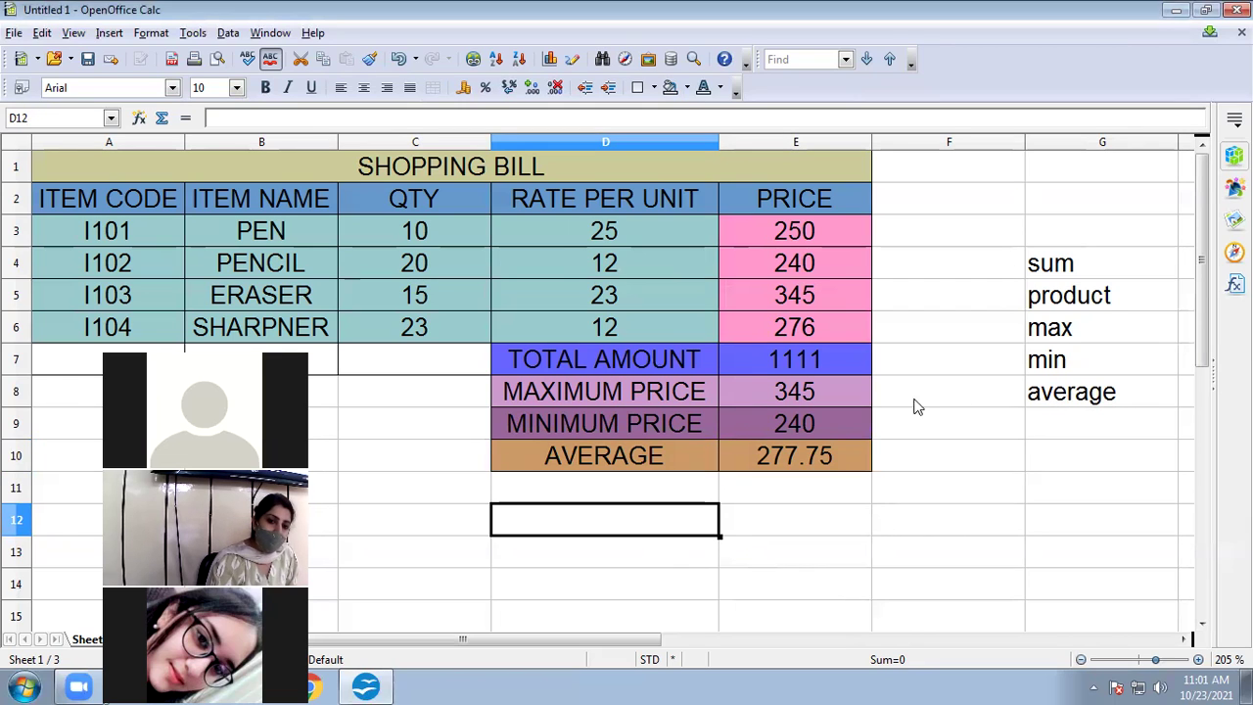
pyautogui.click(778, 448)
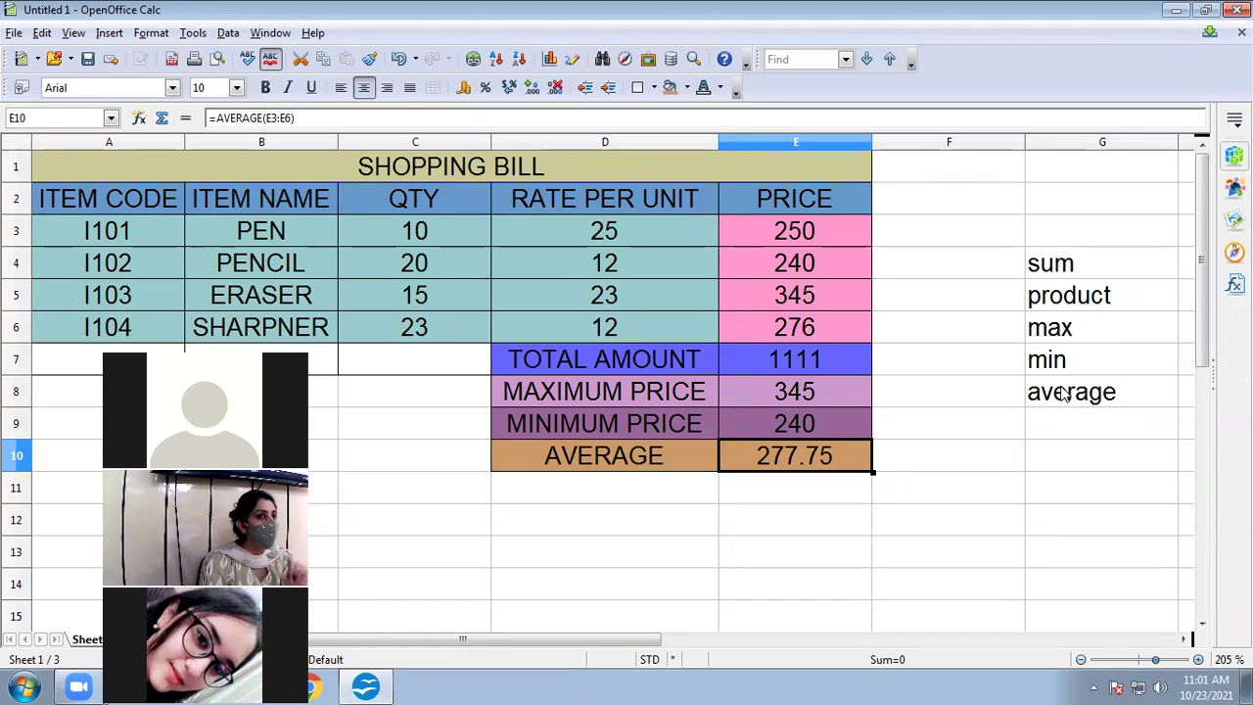
# - Enter the heading FUNCTION NAMES in G3, and narrow column F and widen column G so it fits on one line
pyautogui.click(1063, 237)
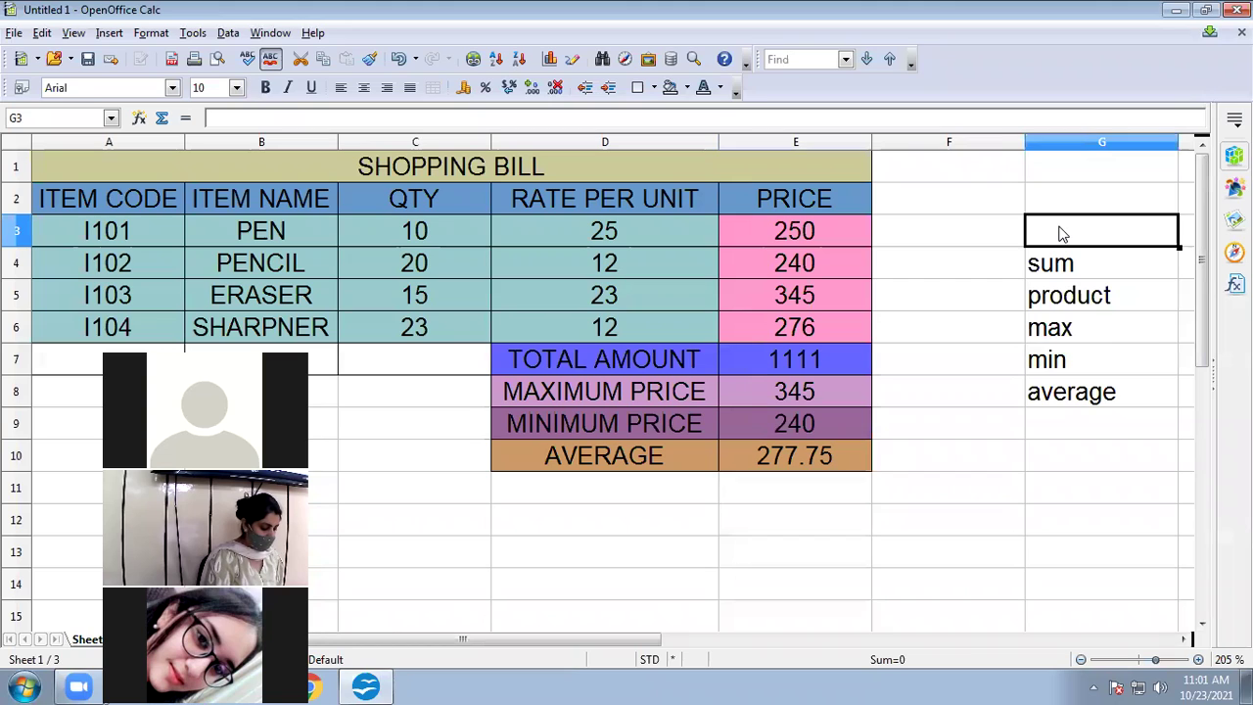
pyautogui.write('F')
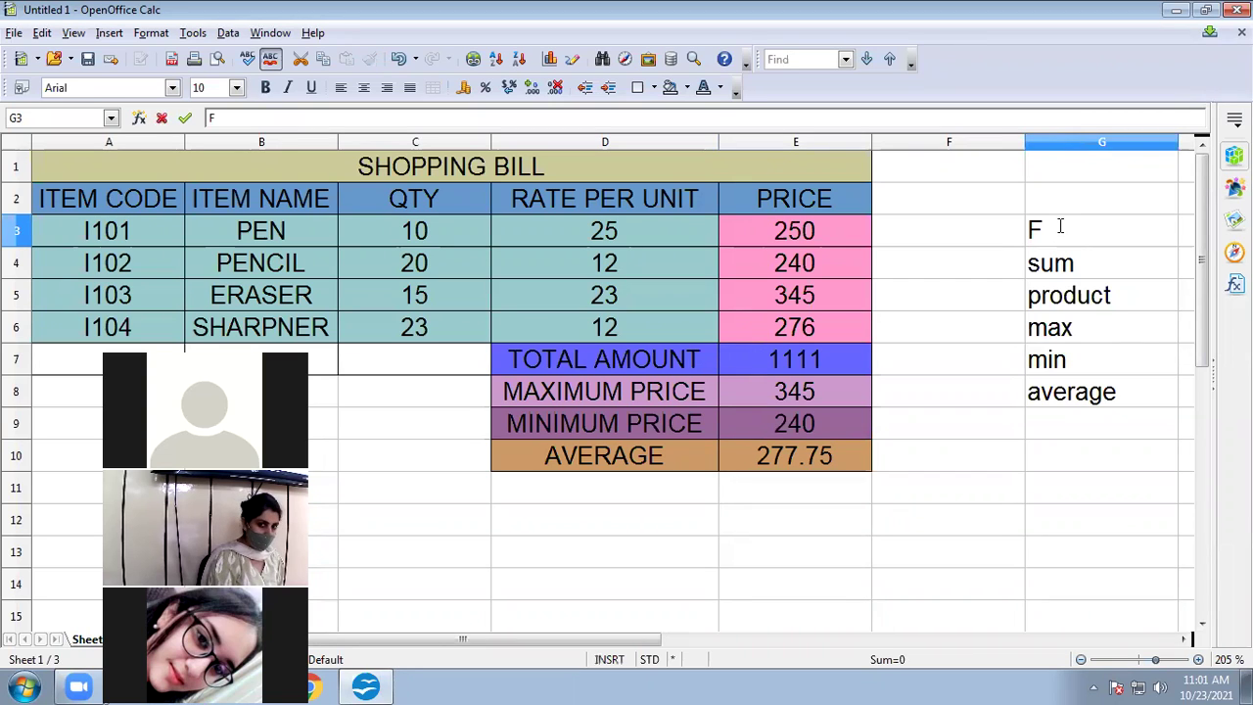
pyautogui.write('UNCTION NAMEs')
pyautogui.press('BackSpace')
pyautogui.write('S')
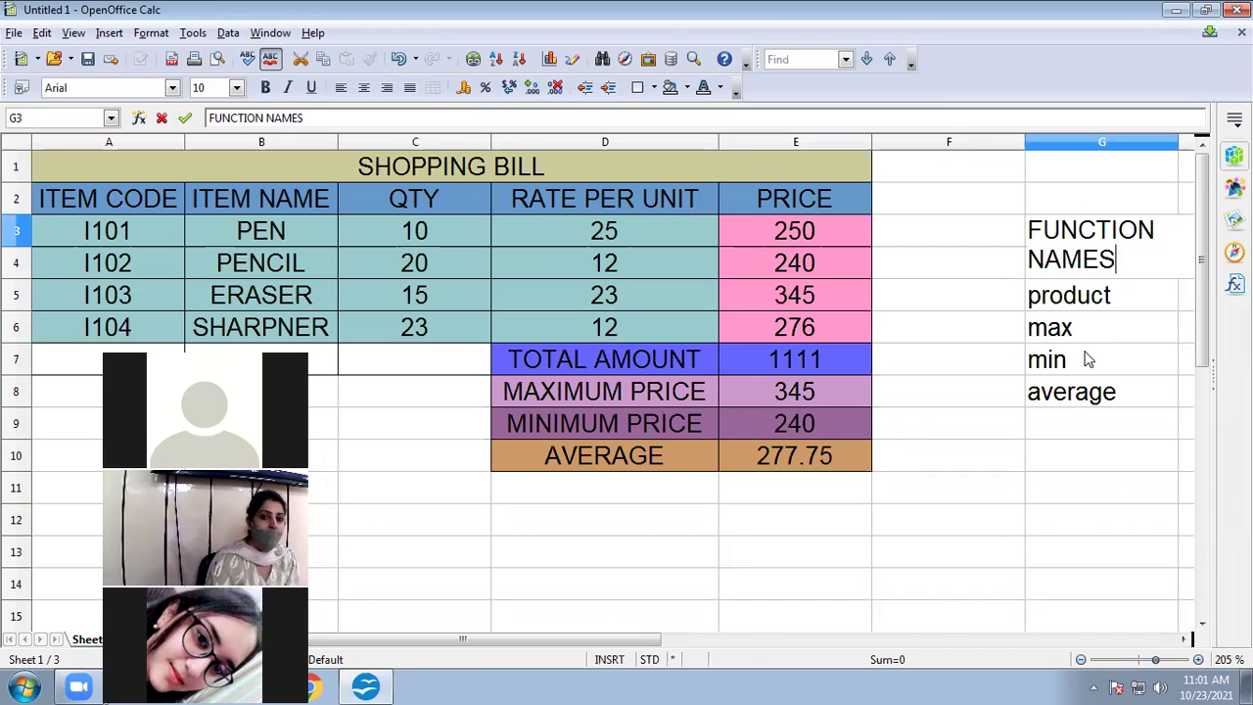
pyautogui.click(1099, 494)
pyautogui.moveTo(1025, 142); pyautogui.dragTo(959, 147)
pyautogui.moveTo(1112, 145); pyautogui.dragTo(1192, 145)
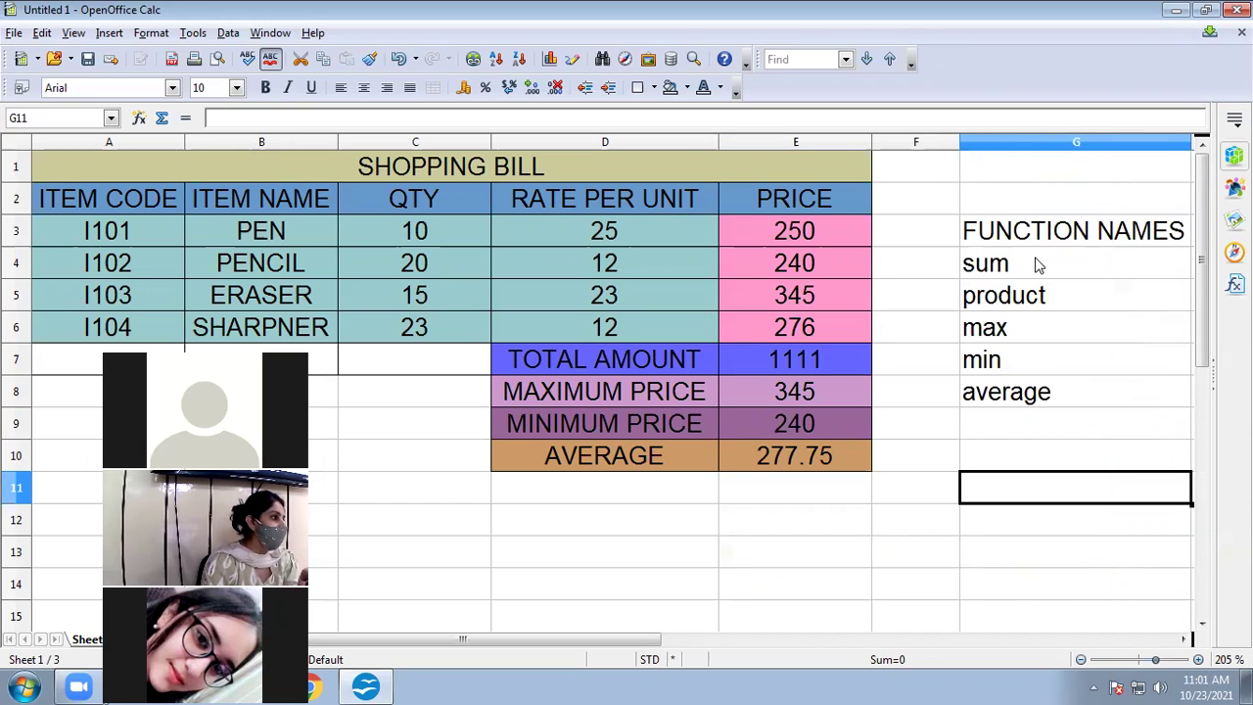
# - Add "count" to the function list in G9 and enter the label TOTAL ITEMS in D11
pyautogui.click(1016, 423)
pyautogui.write('count')
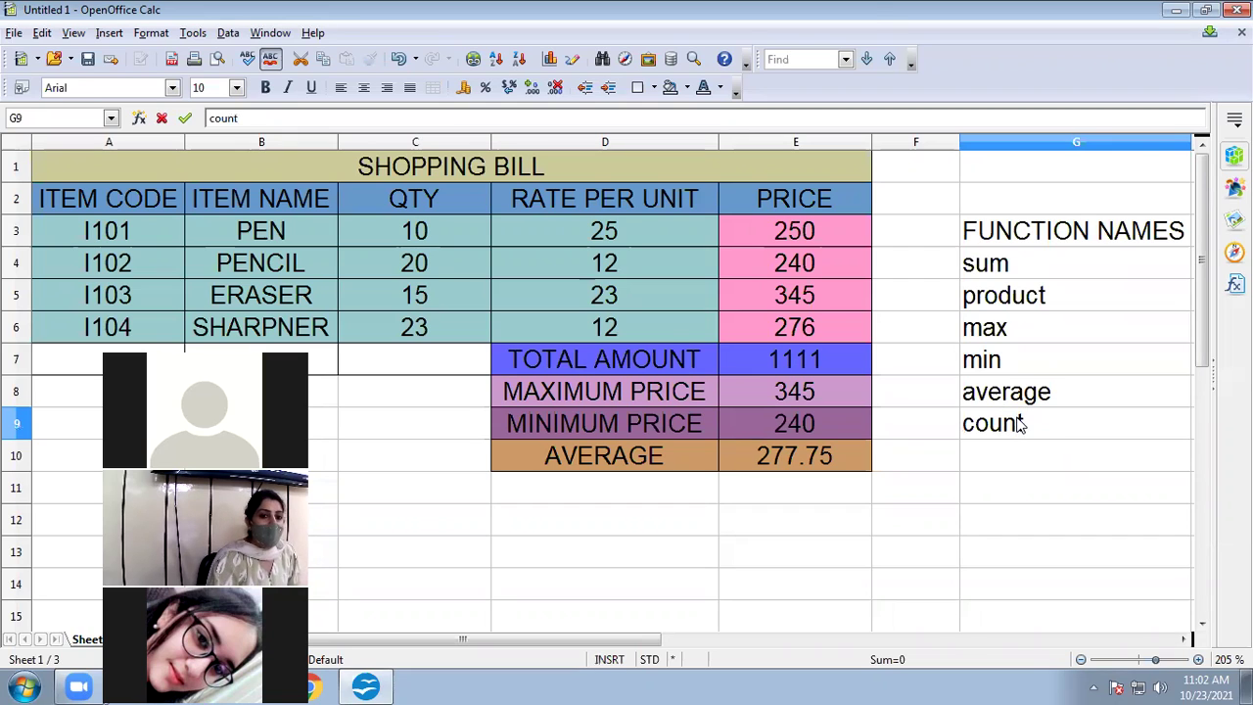
pyautogui.click(598, 489)
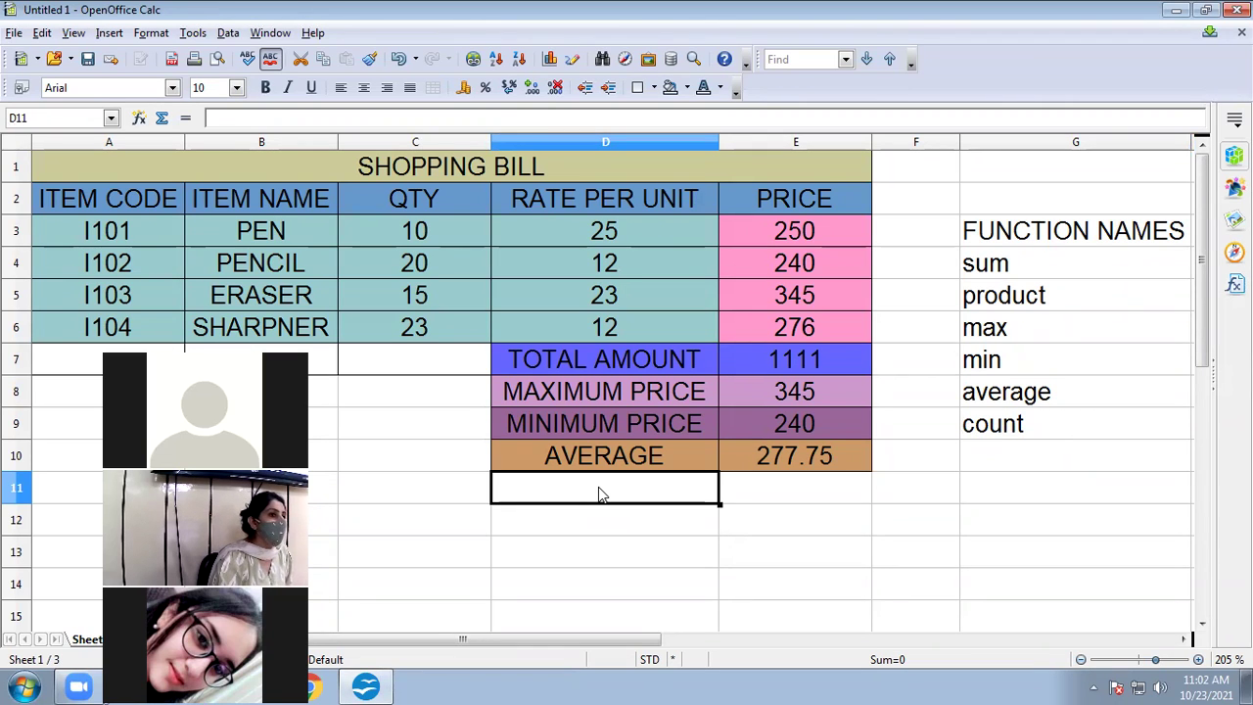
pyautogui.write('TOTAL ')
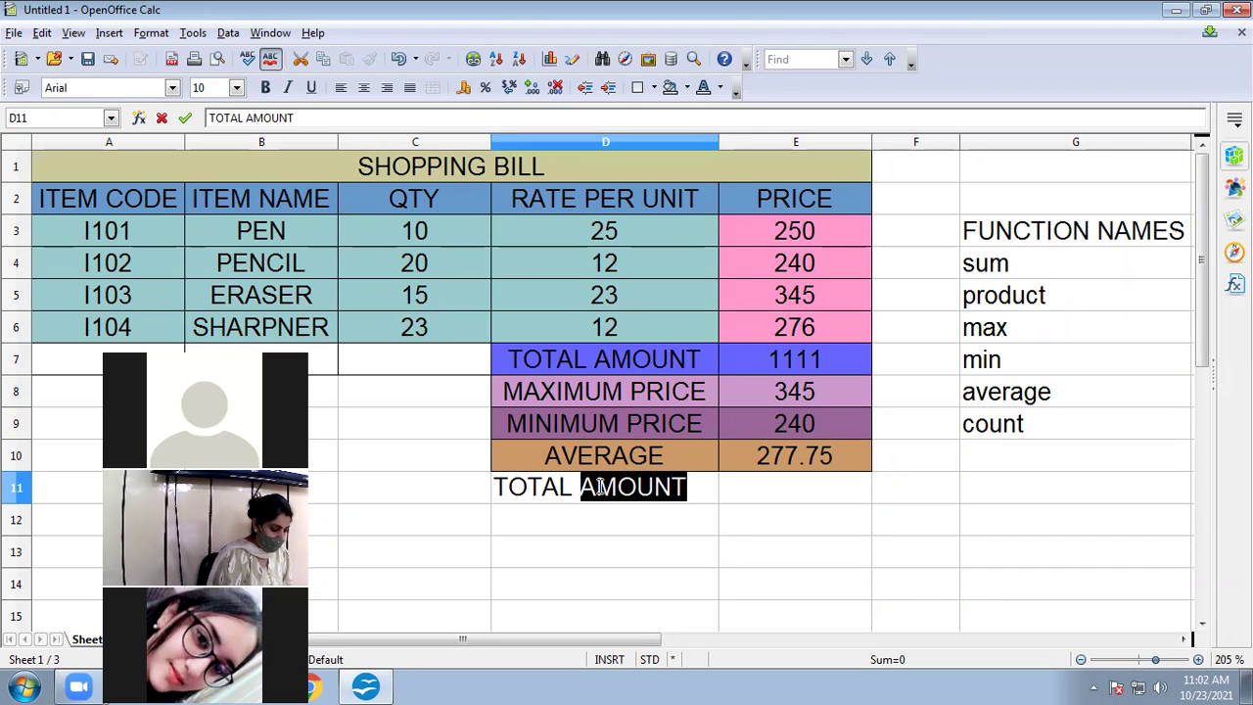
pyautogui.write('ITEMS')
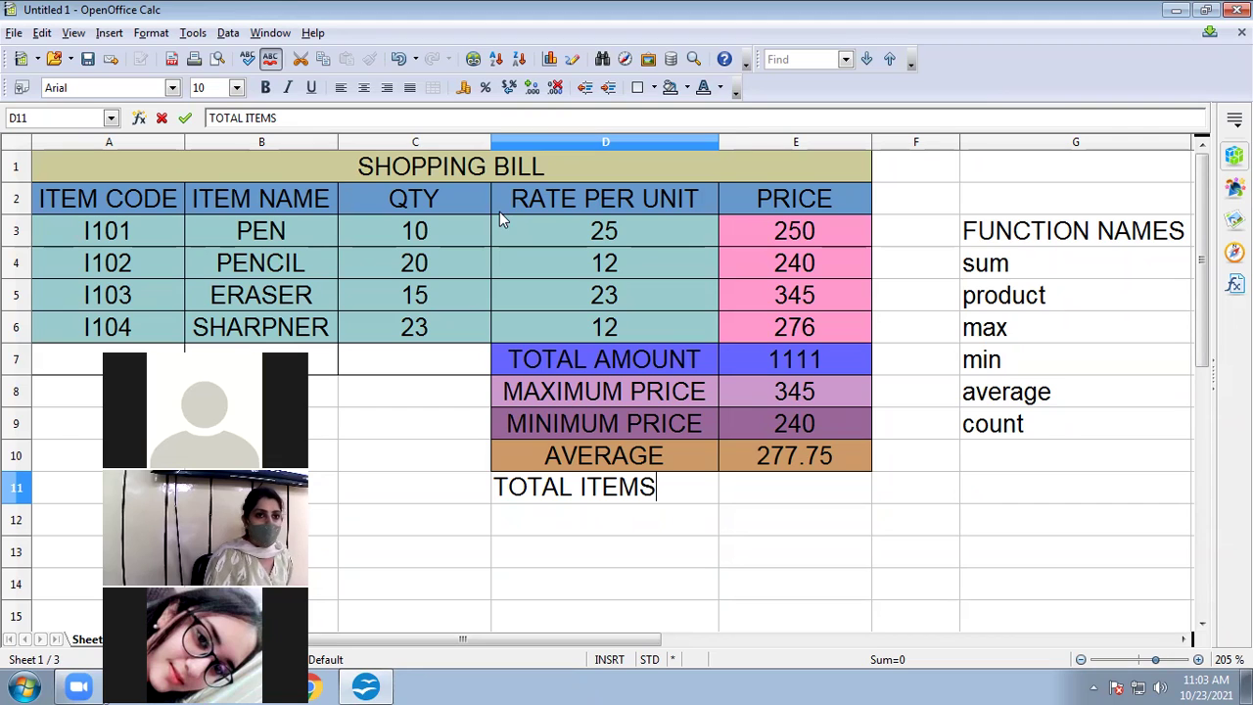
# - Enter the formula =count(e3:e6) in E11 to count the priced items
pyautogui.click(790, 499)
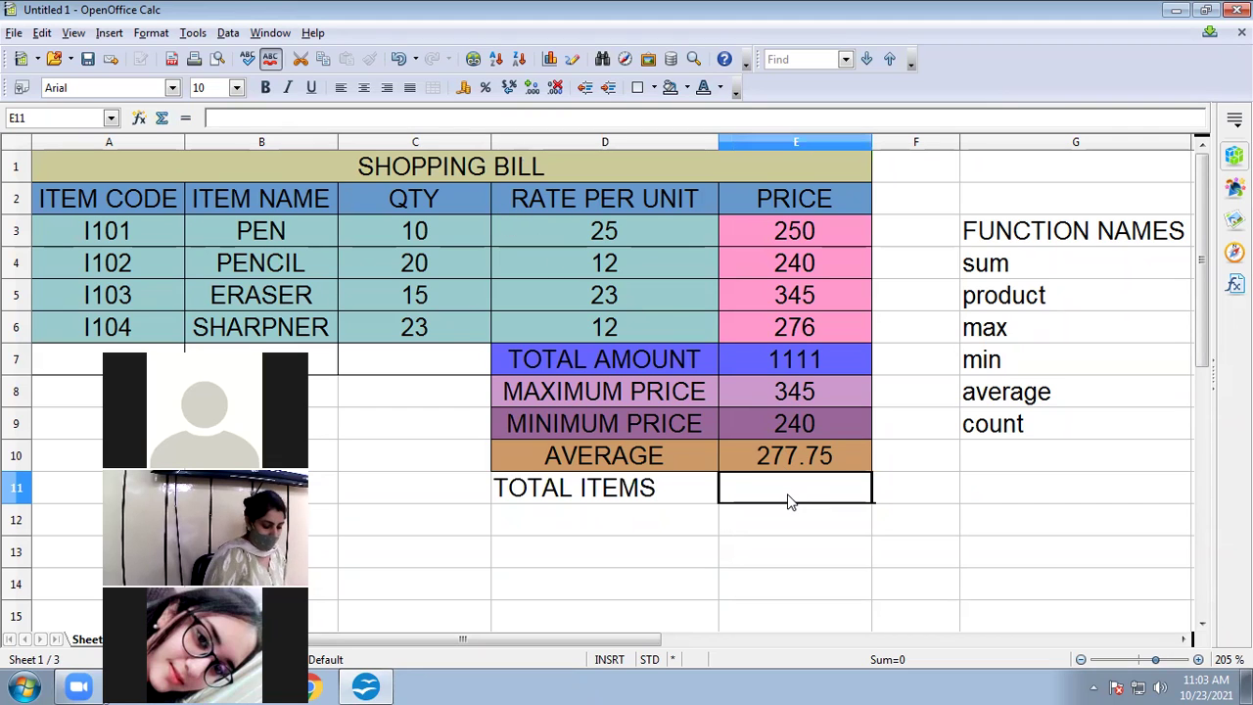
pyautogui.write('=count')
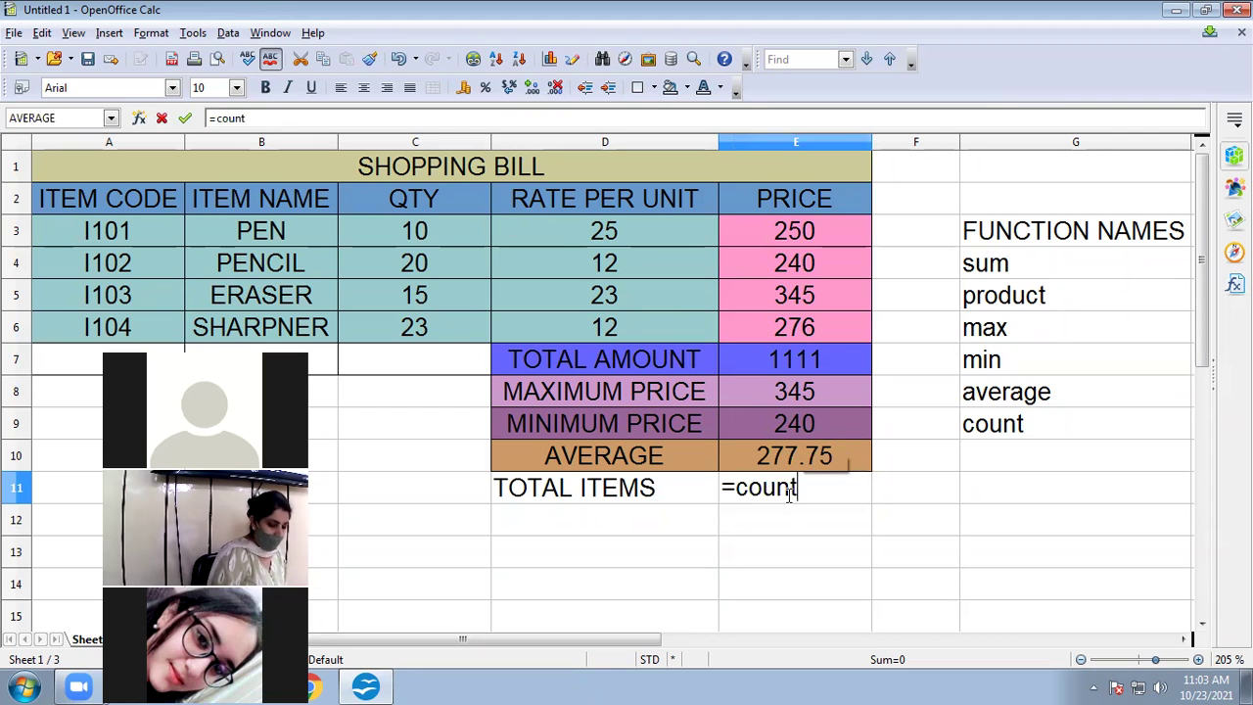
pyautogui.write('(e3:')
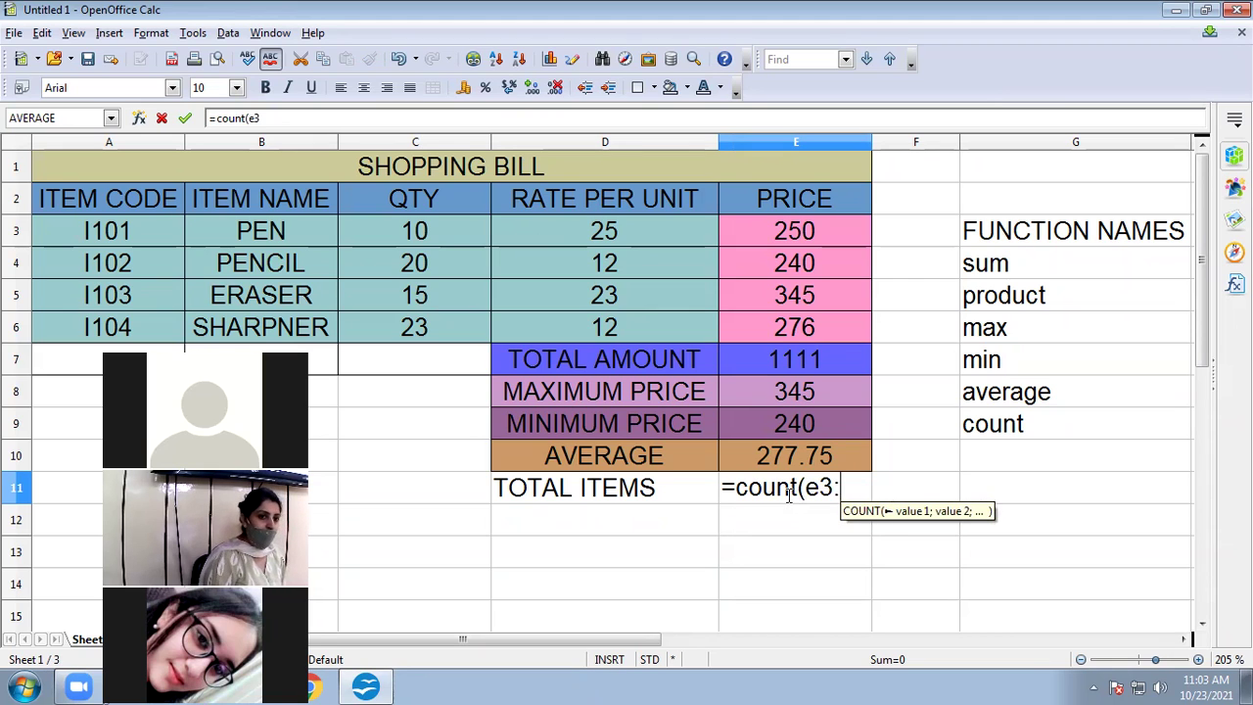
pyautogui.write('e6)')
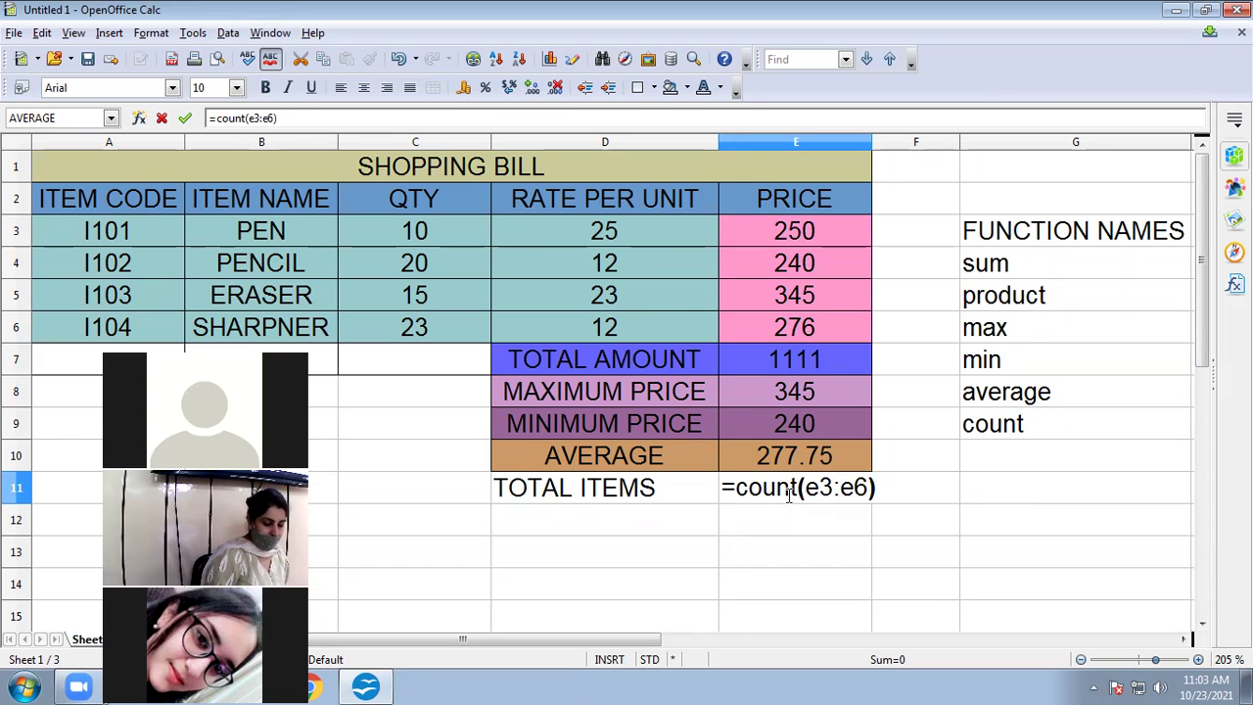
pyautogui.press('Return')
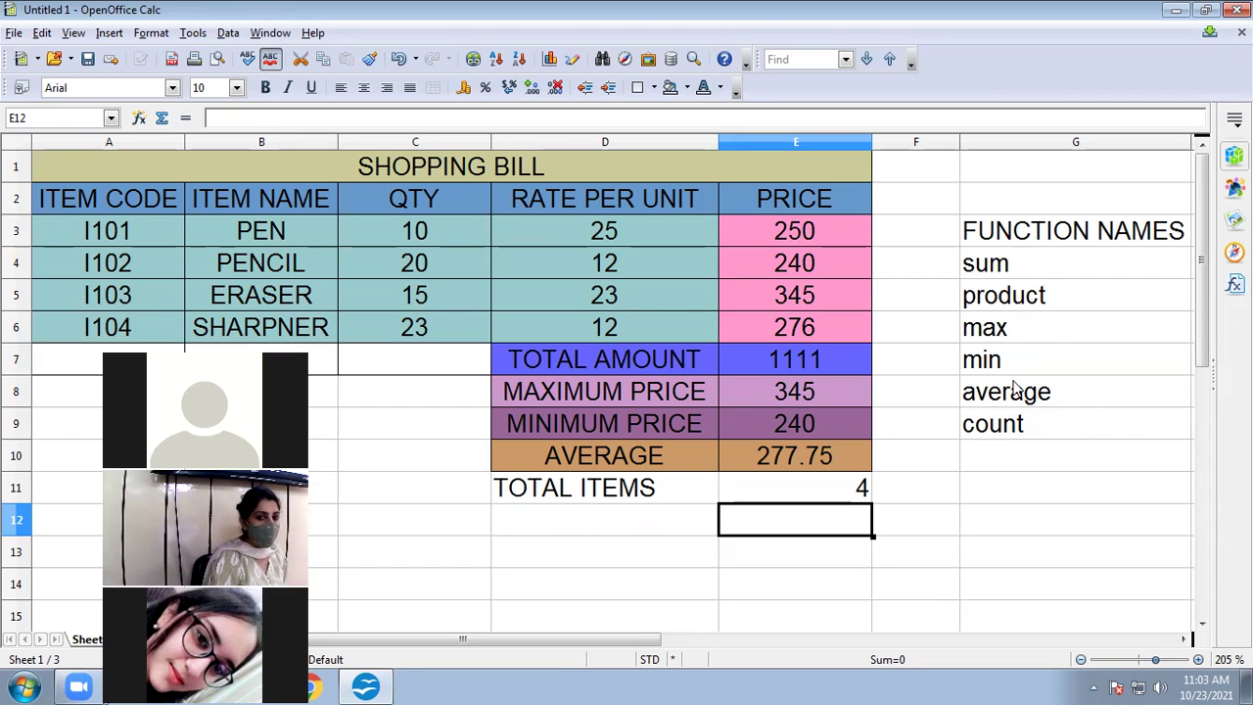
# - Centre the contents of the total items cells D11:E11 and fill them with a light yellow background colour
pyautogui.click(575, 556)
pyautogui.moveTo(581, 489); pyautogui.dragTo(800, 492)
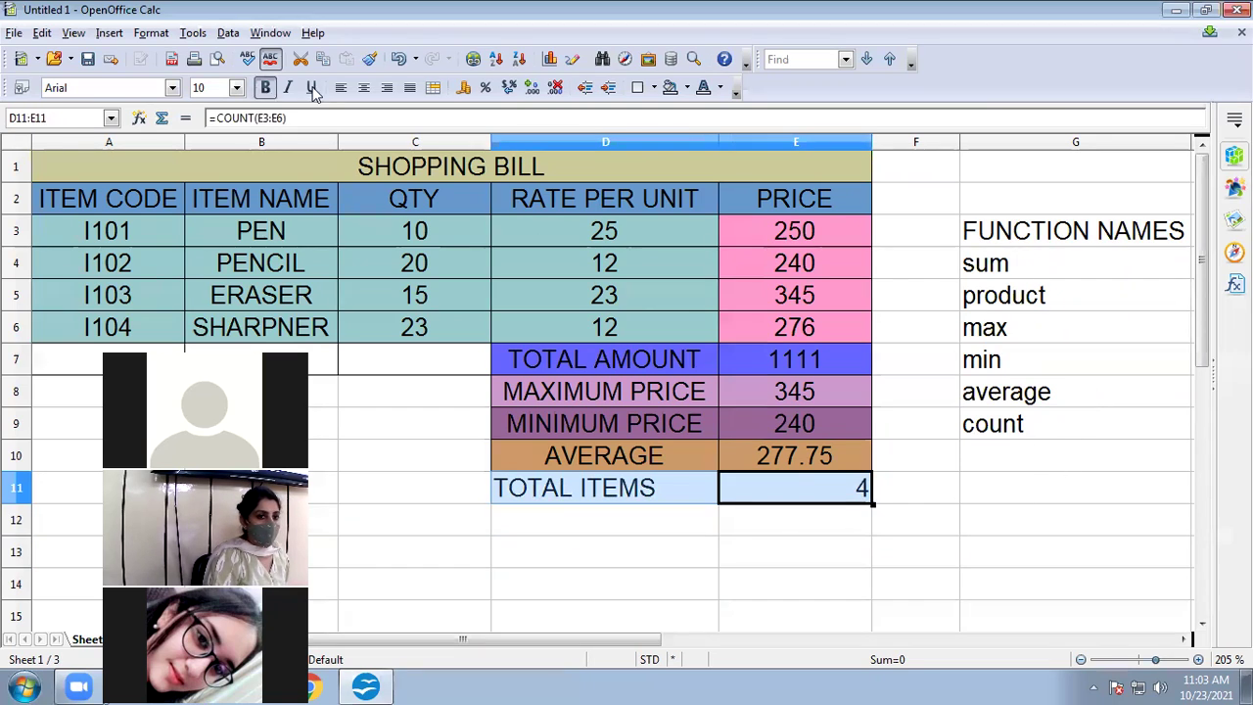
pyautogui.click(363, 88)
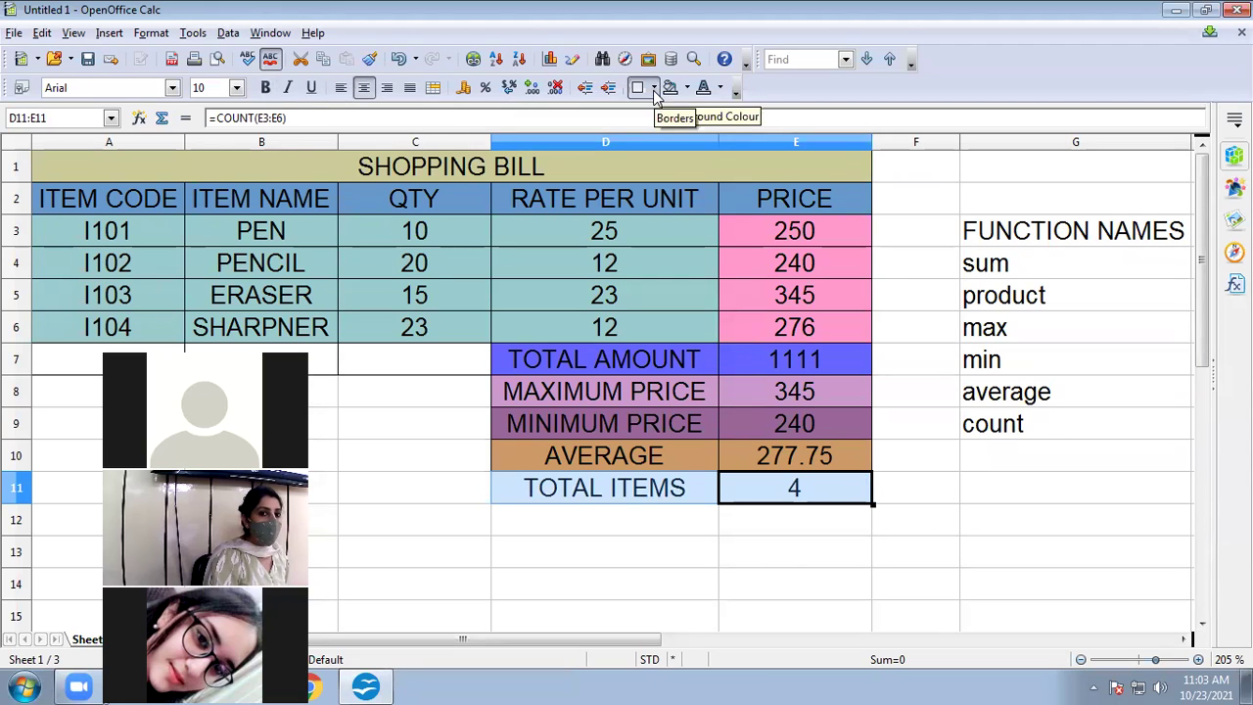
pyautogui.click(685, 88)
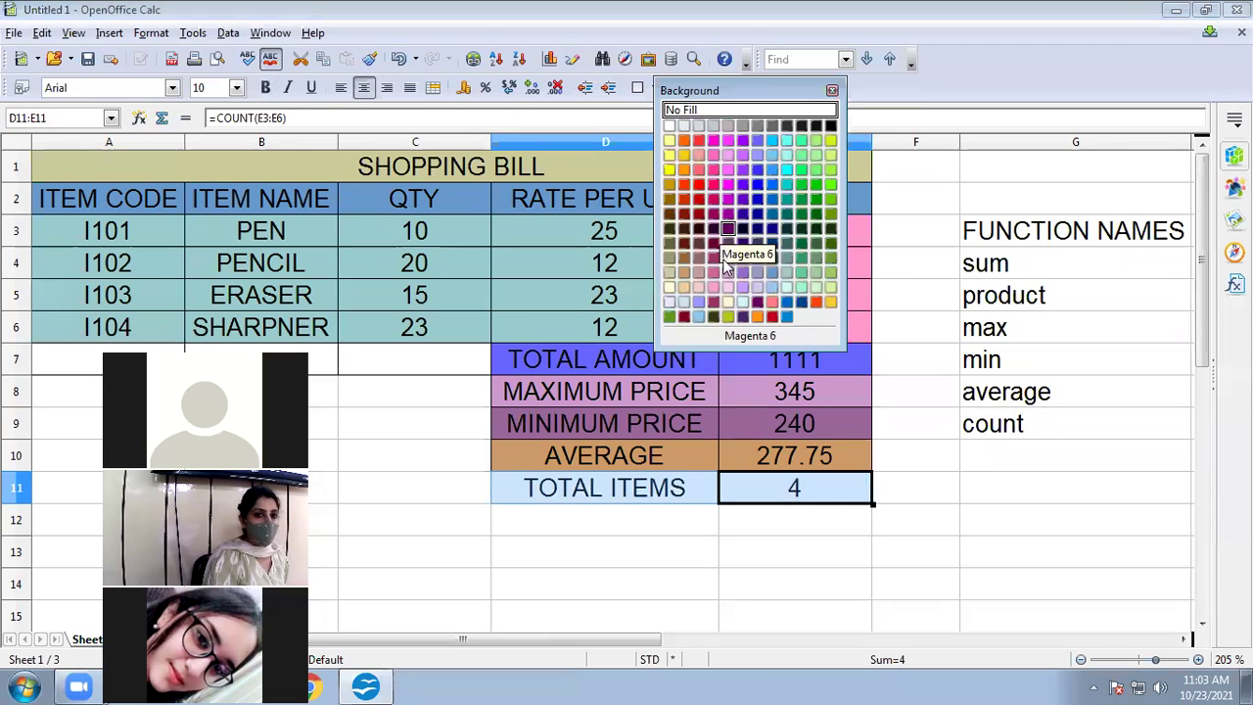
pyautogui.click(684, 243)
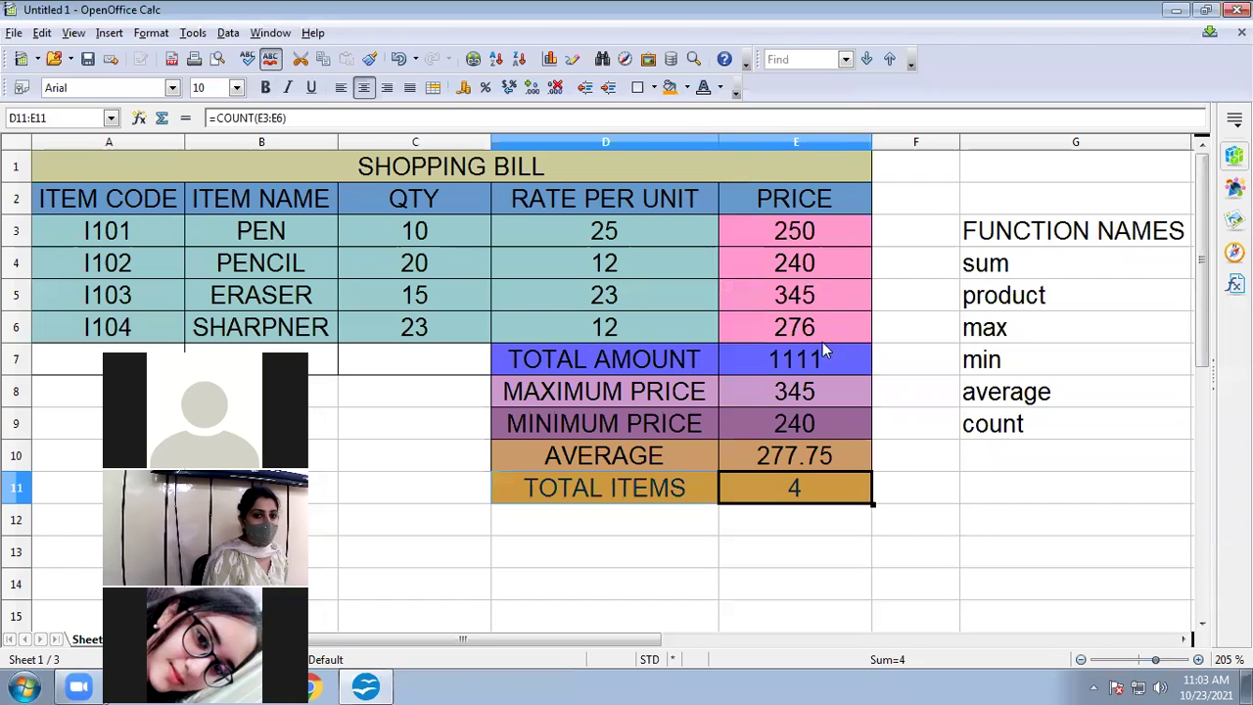
pyautogui.click(685, 88)
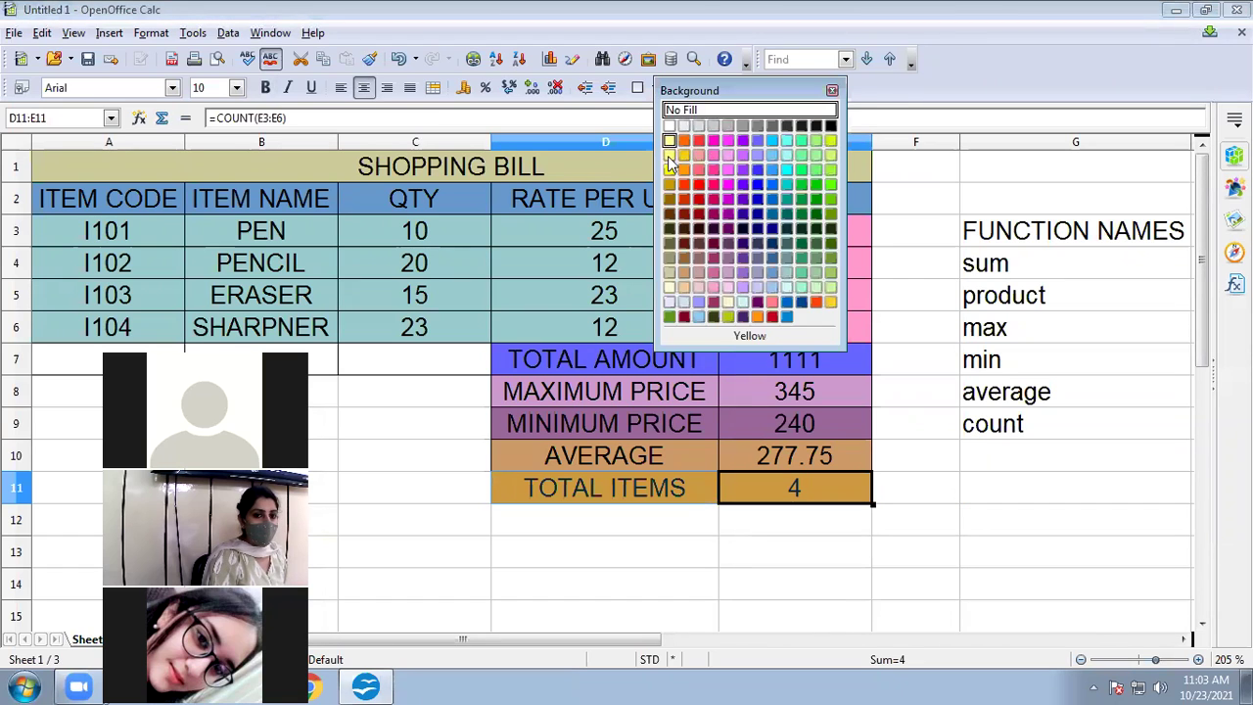
pyautogui.click(669, 157)
pyautogui.click(980, 512)
# - Apply outer and inner borders to the total items cells D11:E11
pyautogui.moveTo(608, 490); pyautogui.dragTo(770, 492)
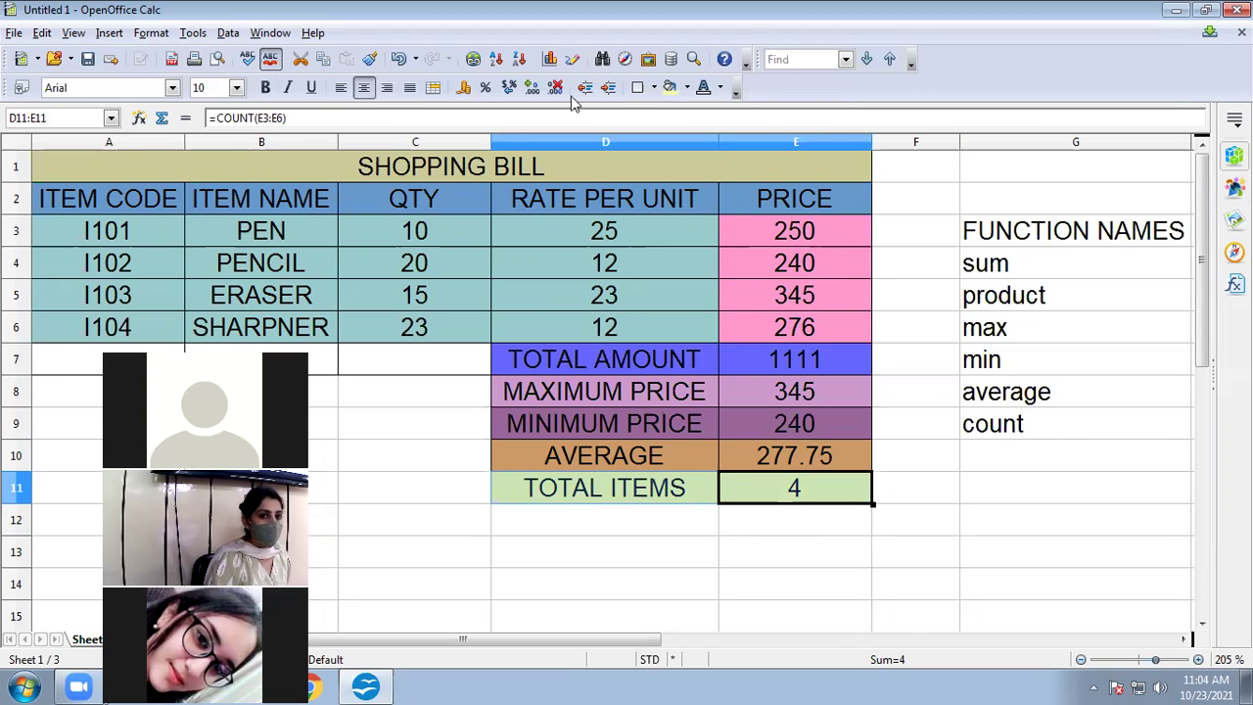
pyautogui.click(653, 87)
pyautogui.click(944, 521)
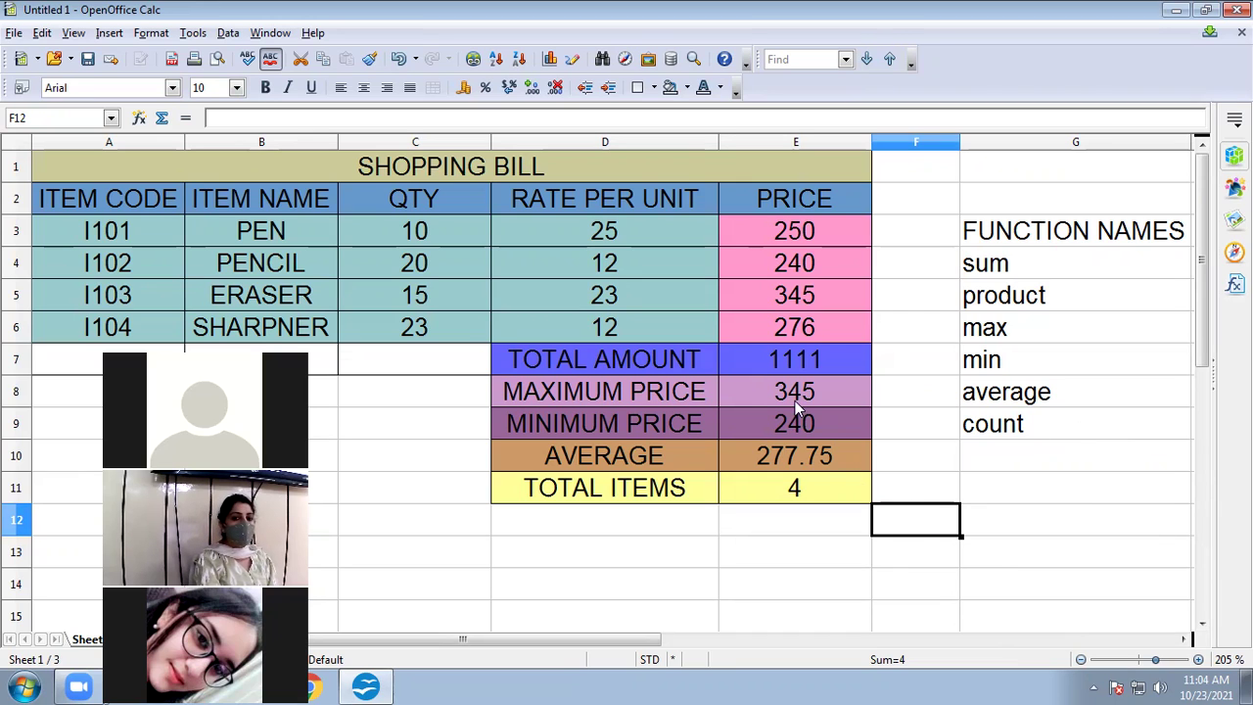
# - Enter the formula =e7/4 in F10 to work out the average price manually beside the AVERAGE result
pyautogui.click(829, 457)
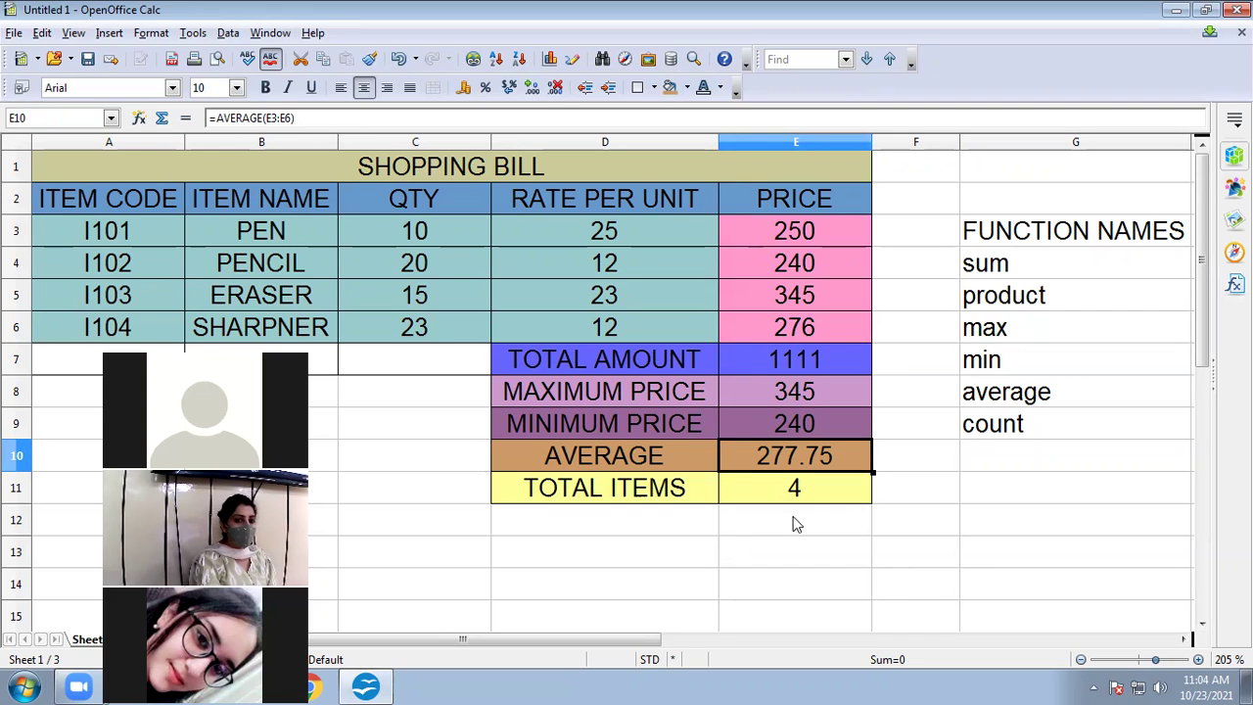
pyautogui.click(917, 461)
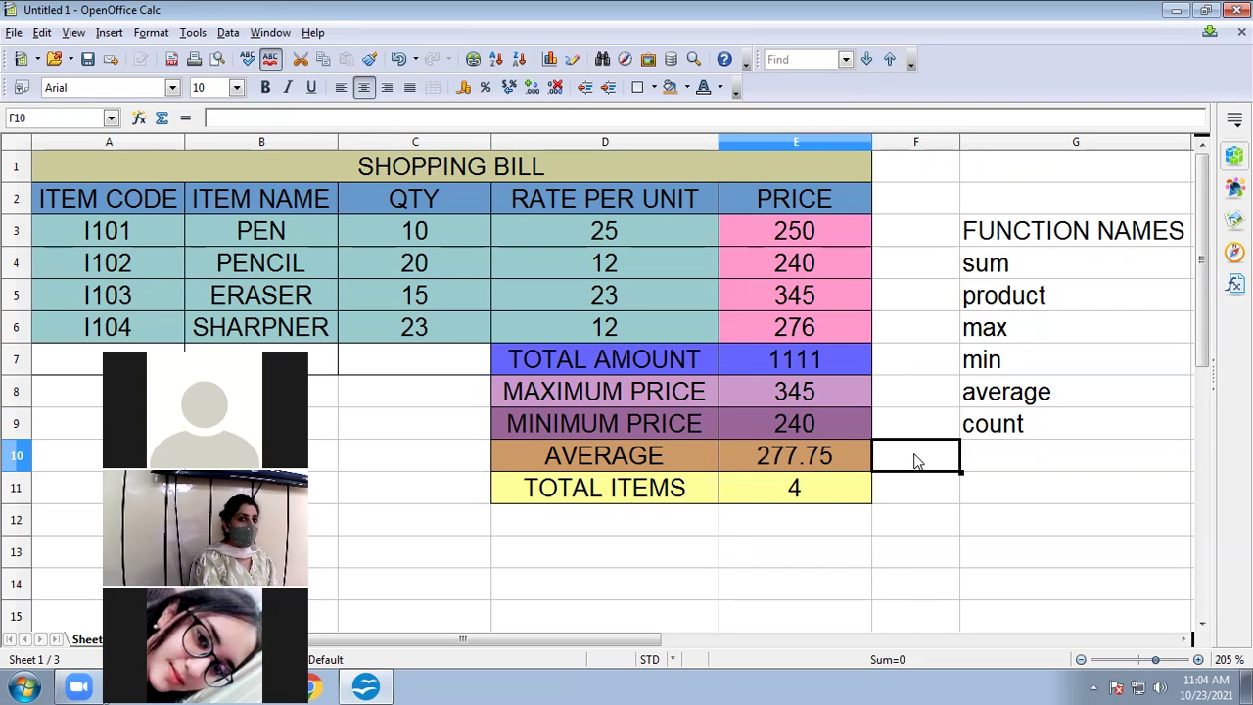
pyautogui.write('=')
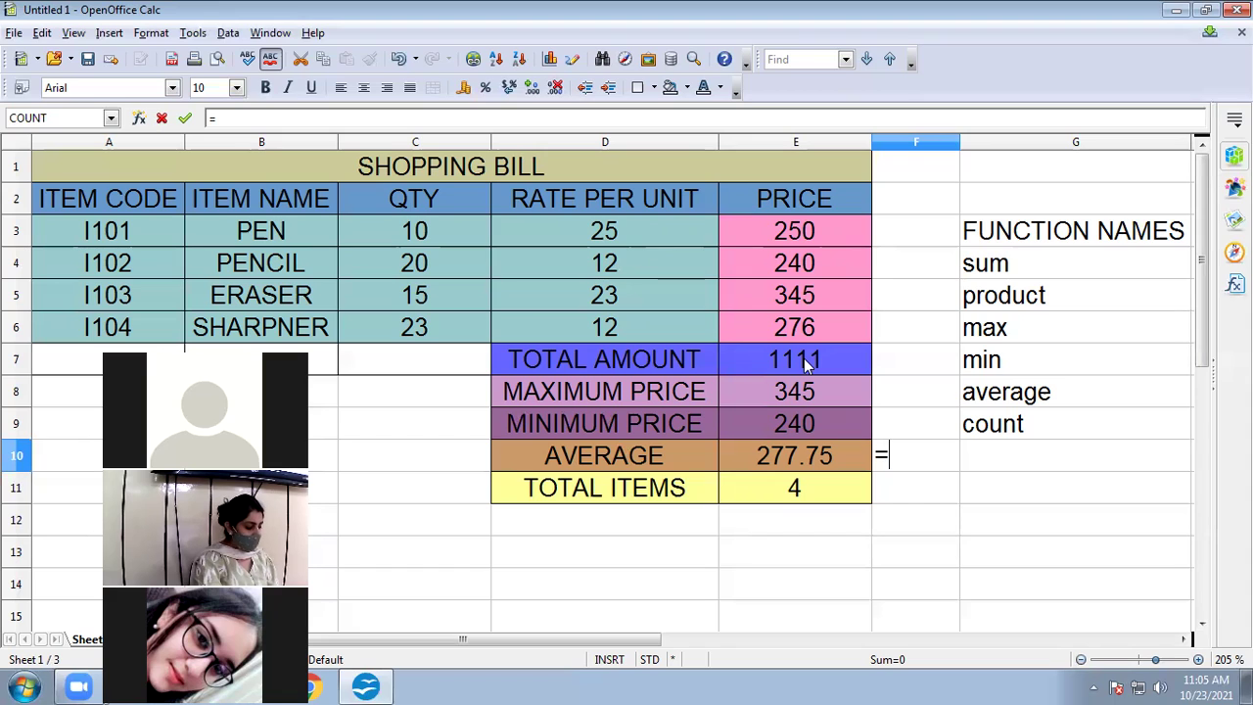
pyautogui.write('e7')
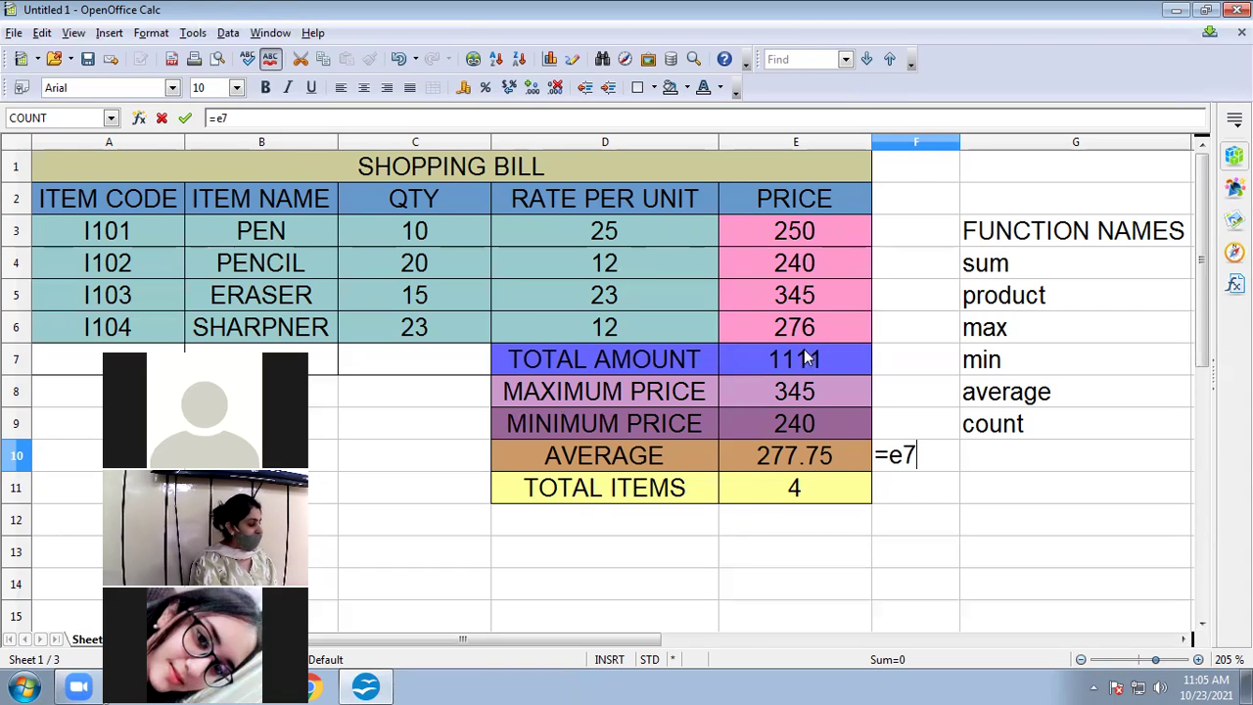
pyautogui.write('/')
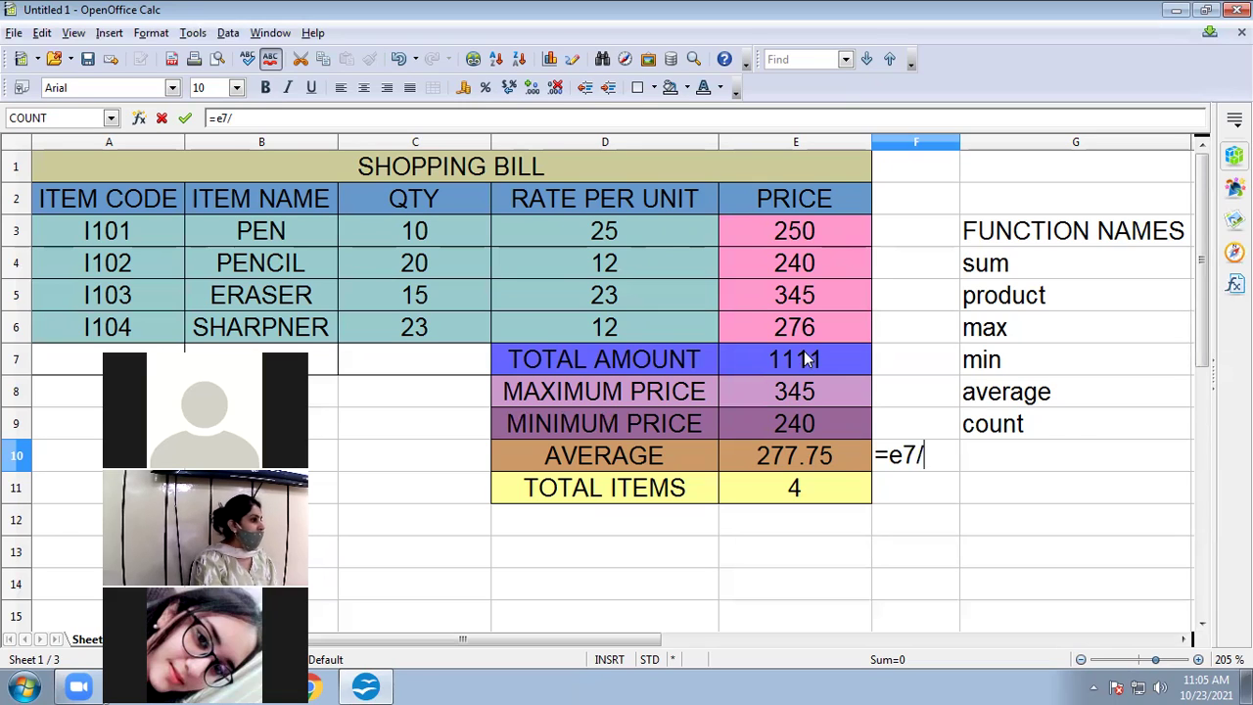
pyautogui.write('4')
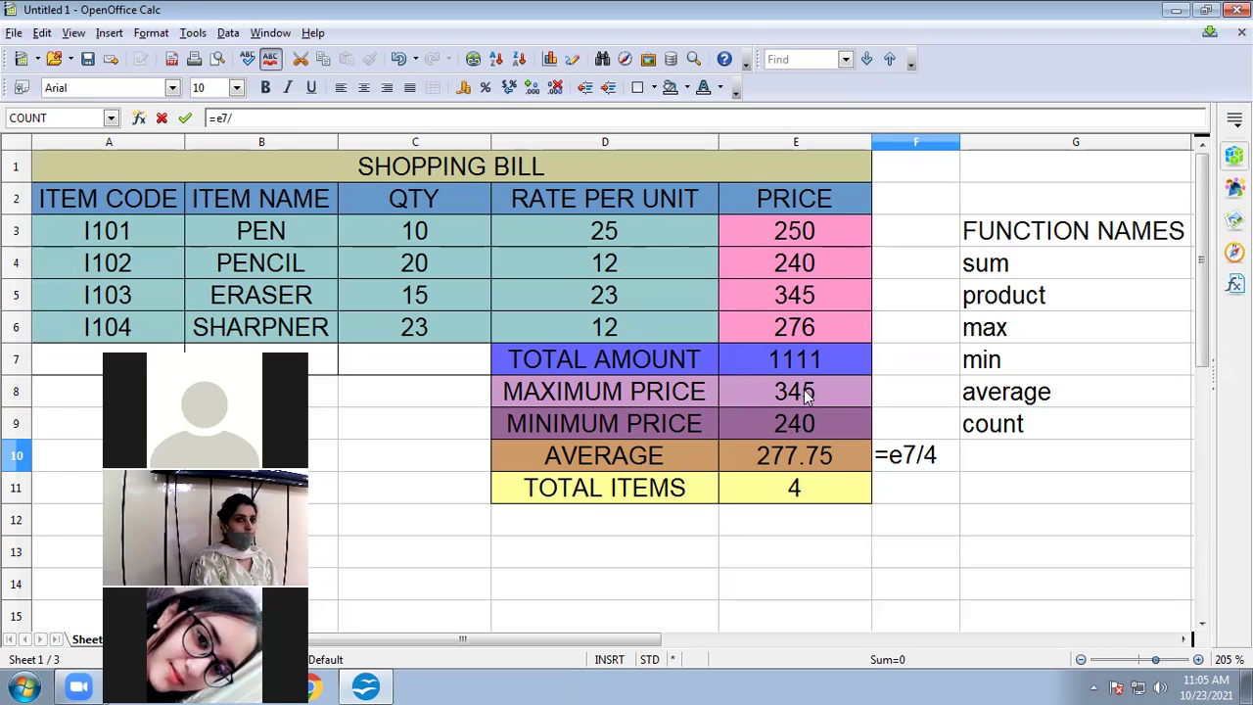
pyautogui.press('Return')
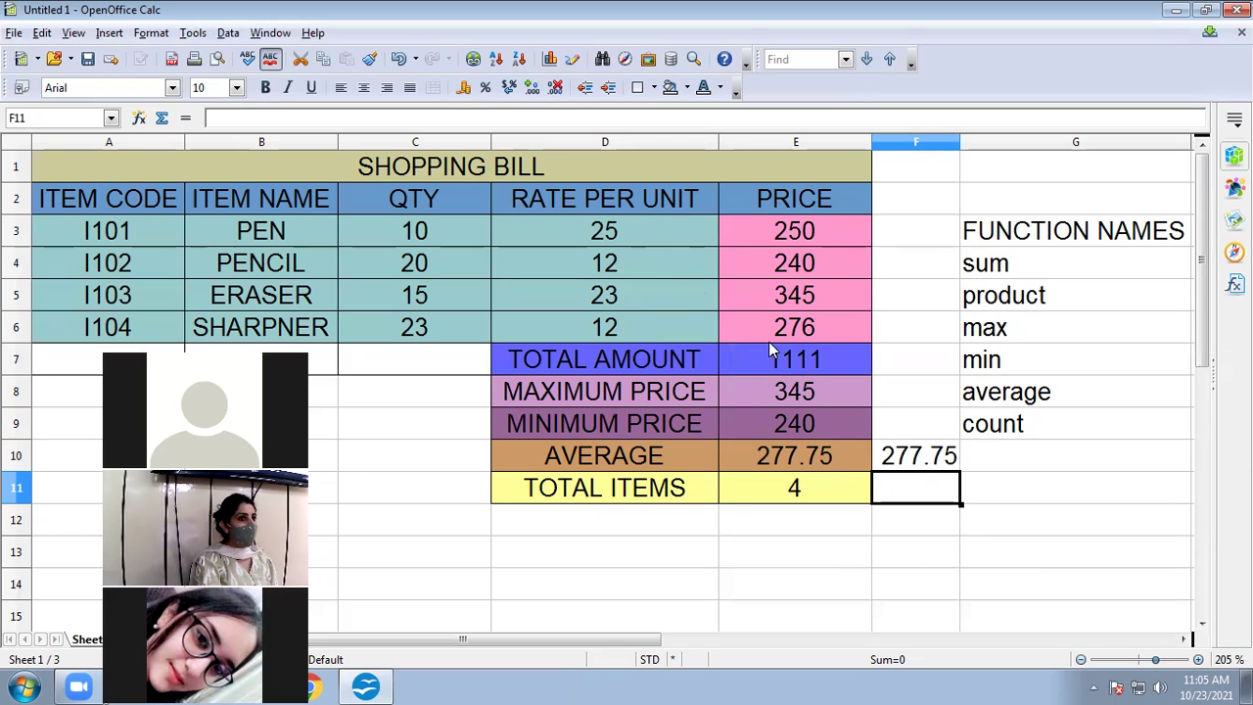
# - Write the example formula =sum(a1+a2+a3) in cell E13 without committing it
pyautogui.click(727, 554)
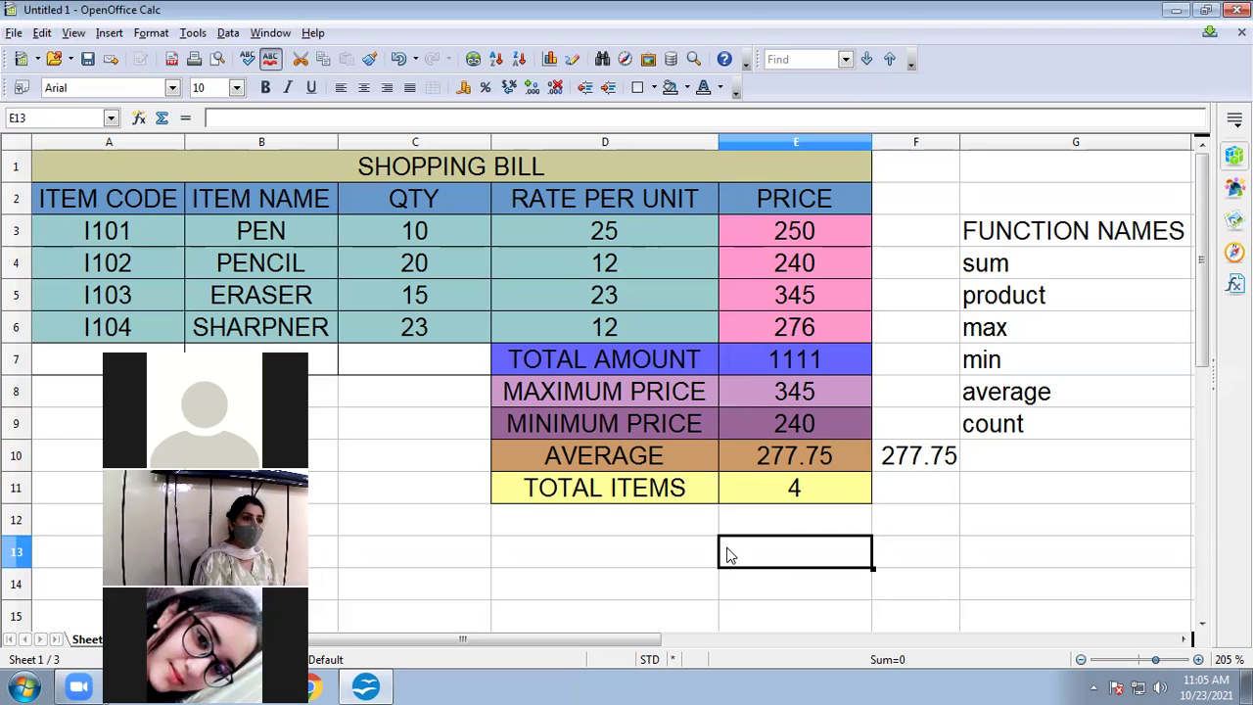
pyautogui.write('=sum(')
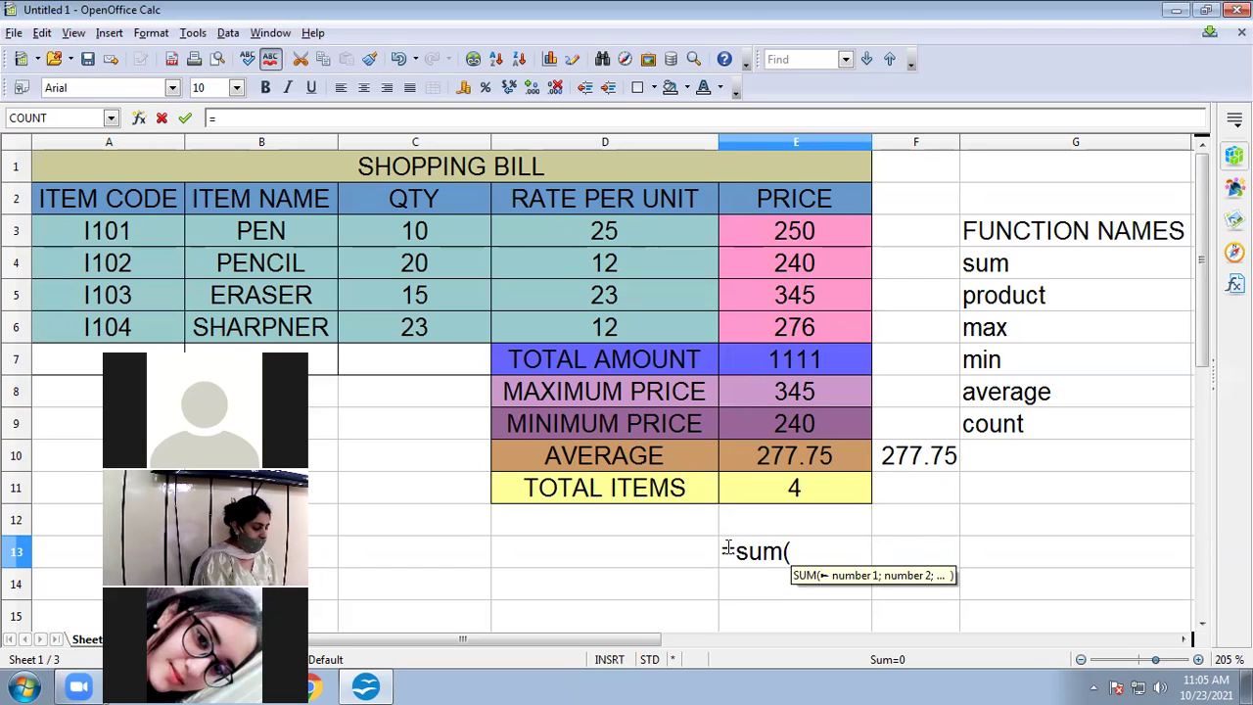
pyautogui.write('a1+a2')
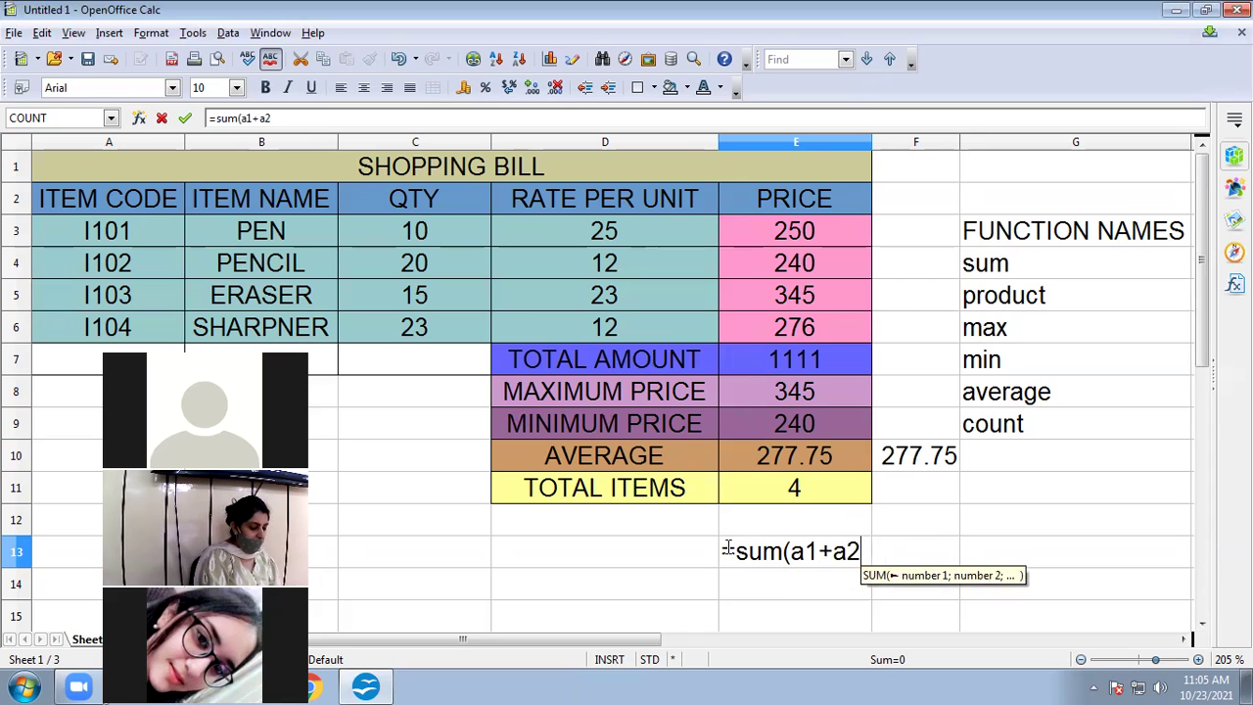
pyautogui.write('+a3)')
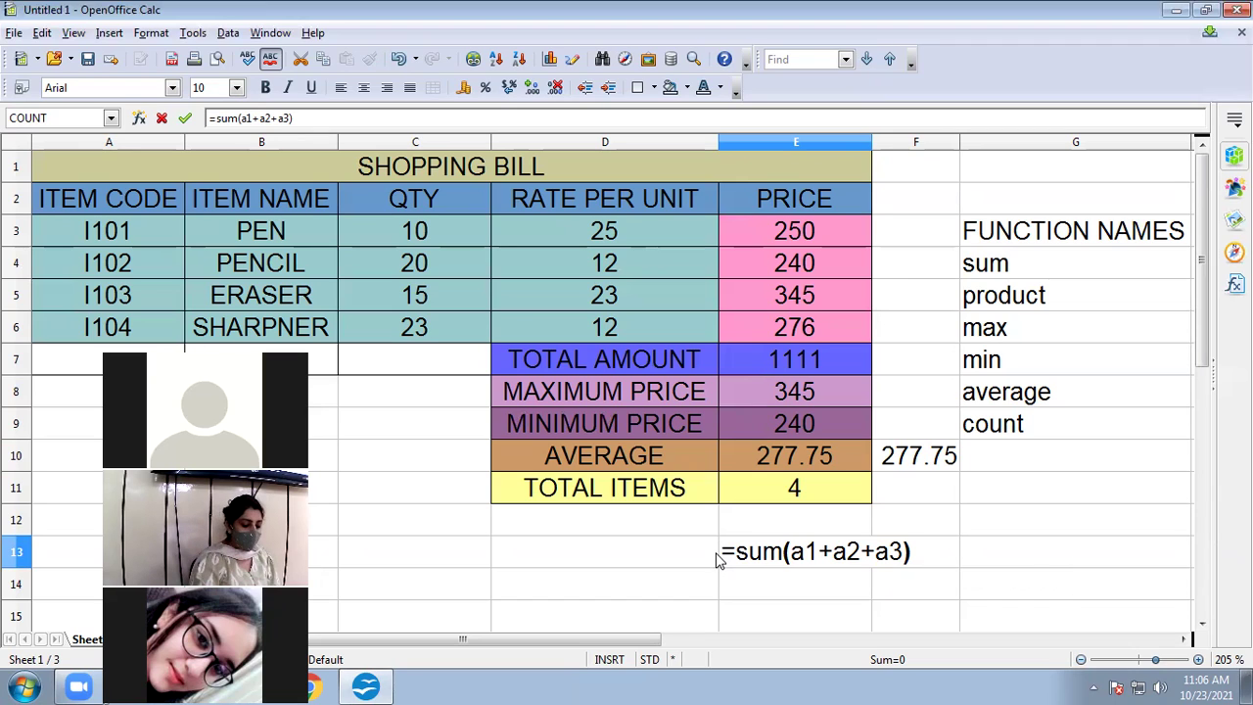
# - Rewrite the example formula in E13 with a cell range as =sum(a1:a3)
pyautogui.press('BackSpace')
pyautogui.press('BackSpace')
pyautogui.press('BackSpace')
pyautogui.press('BackSpace')
pyautogui.press('BackSpace')
pyautogui.press('BackSpace')
pyautogui.press('BackSpace')
pyautogui.write(':a3)')
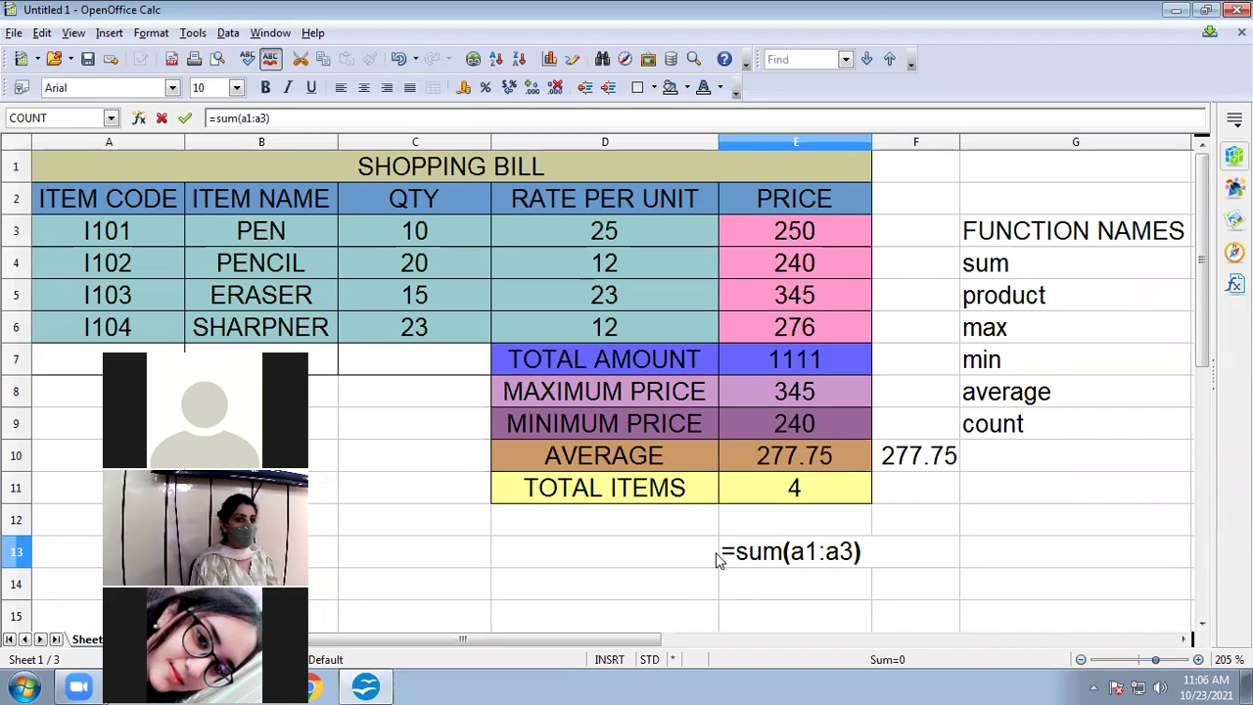
# - Erase the whole example formula from cell E13
pyautogui.click(856, 548)
pyautogui.press('BackSpace')
pyautogui.press('BackSpace')
pyautogui.press('BackSpace')
pyautogui.press('BackSpace')
pyautogui.press('BackSpace')
pyautogui.press('BackSpace')
pyautogui.press('BackSpace')
pyautogui.press('BackSpace')
pyautogui.press('BackSpace')
pyautogui.press('BackSpace')
pyautogui.press('BackSpace')
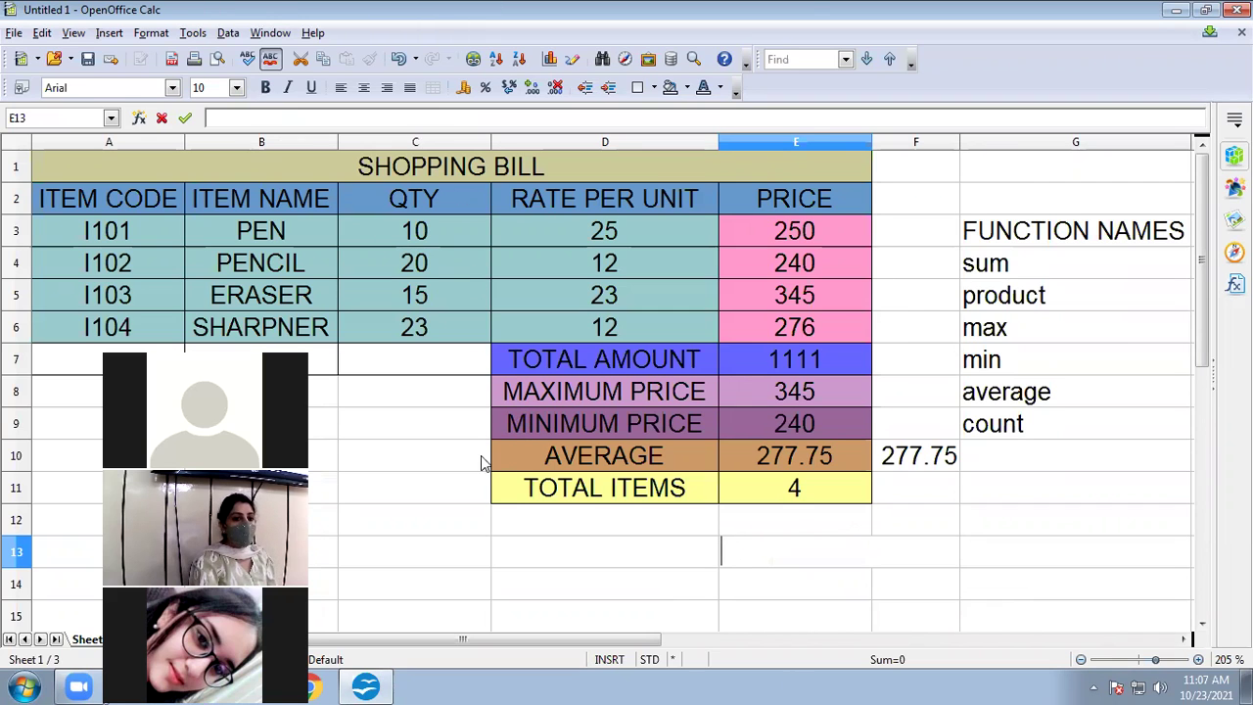
pyautogui.scroll(-2, 336, 486)
pyautogui.scroll(2, 336, 484)
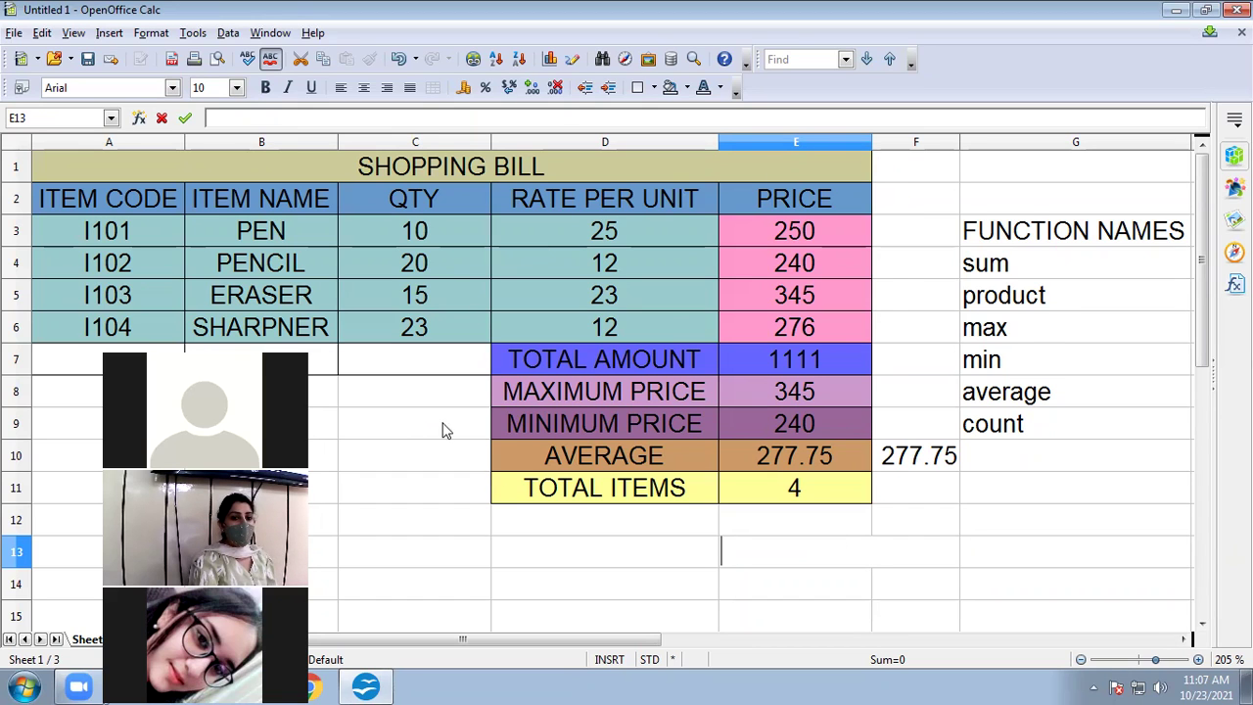
pyautogui.scroll(-4, 431, 460)
pyautogui.scroll(2, 419, 475)
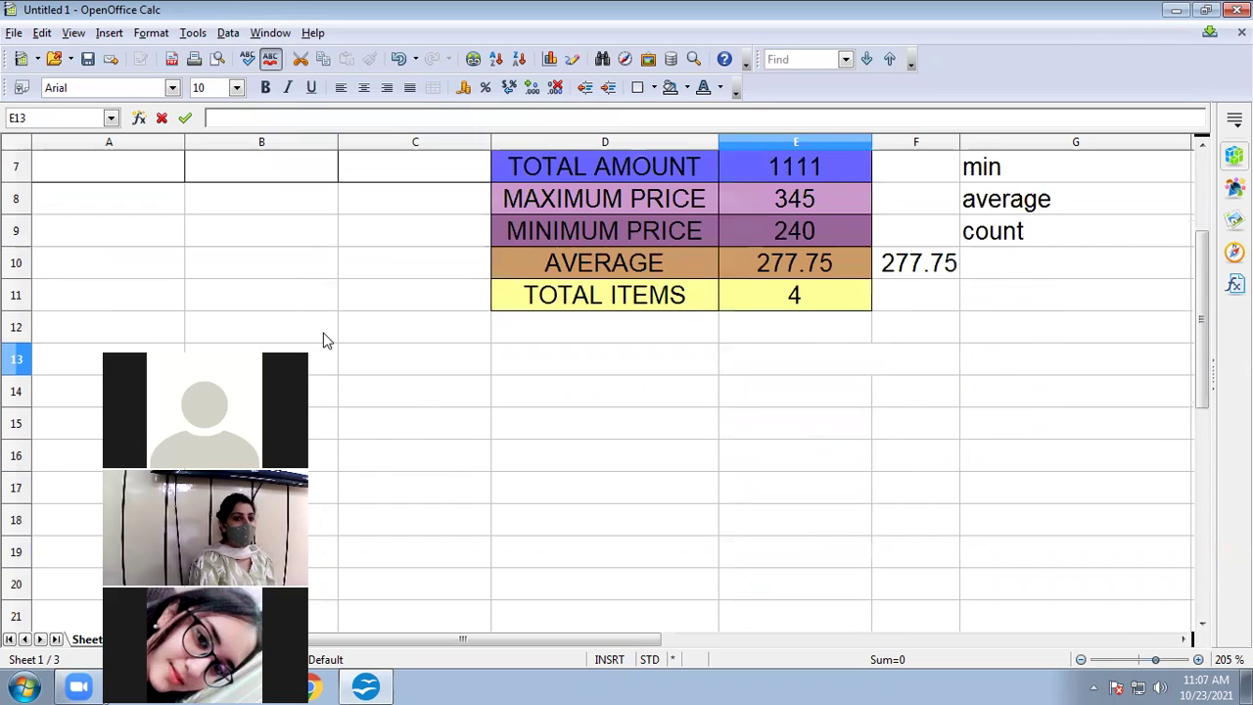
pyautogui.click(232, 250)
pyautogui.scroll(2, 329, 171)
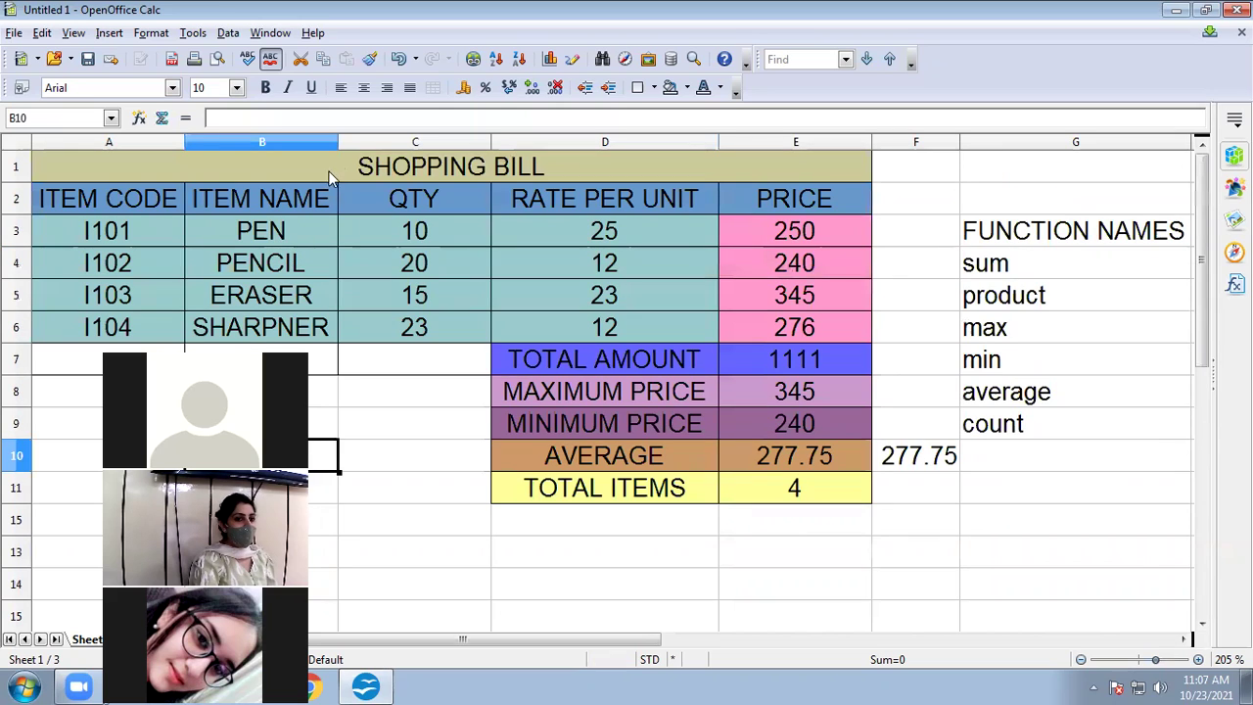
# - Widen column B slightly so the ITEM NAME heading has more room
pyautogui.moveTo(337, 141)
pyautogui.mouseDown()
pyautogui.moveTo(422, 144)
pyautogui.moveTo(339, 147)
pyautogui.moveTo(401, 159)
pyautogui.moveTo(287, 161)
pyautogui.moveTo(345, 157)
pyautogui.mouseUp()
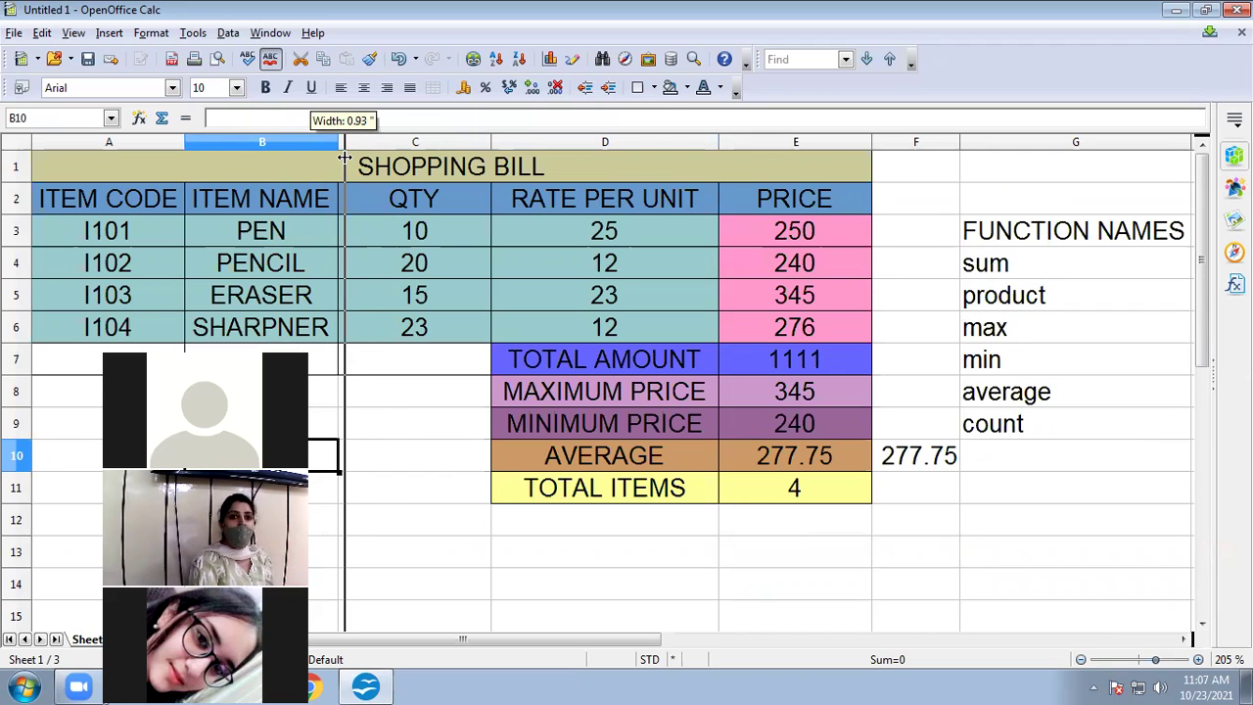
pyautogui.moveTo(344, 158); pyautogui.dragTo(345, 157)
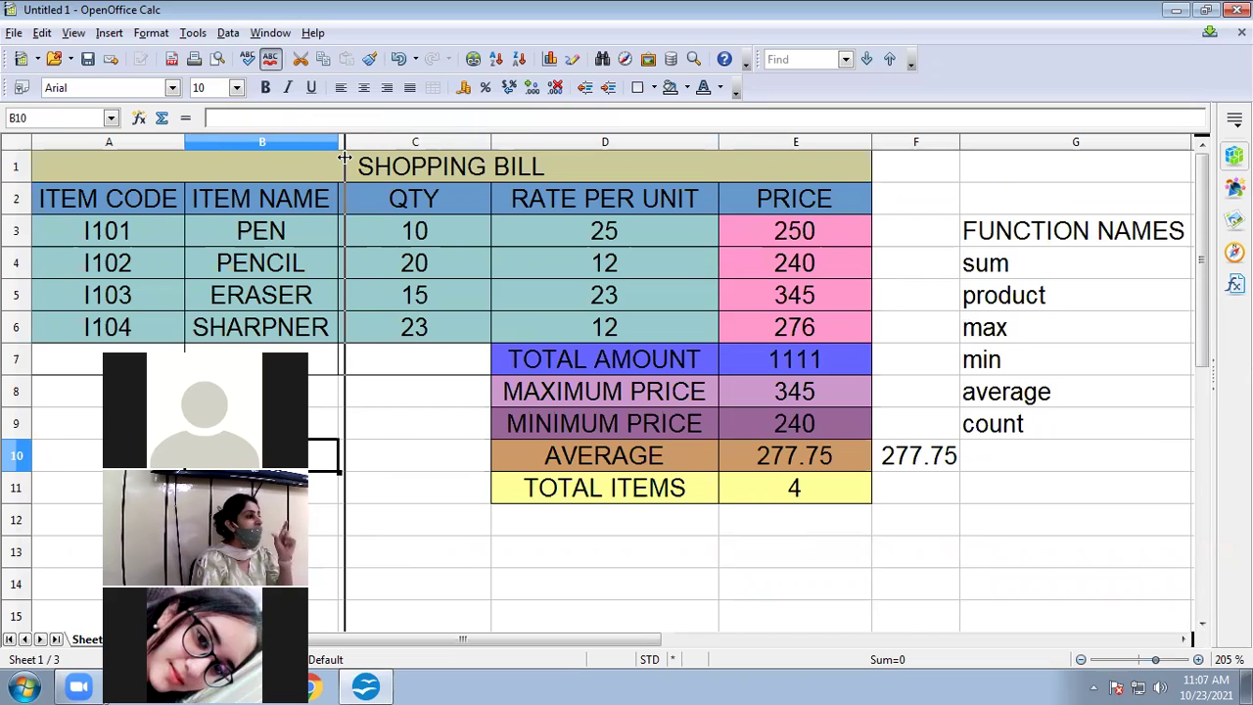
pyautogui.moveTo(345, 158)
pyautogui.mouseDown()
pyautogui.moveTo(356, 166)
pyautogui.moveTo(363, 143)
pyautogui.mouseUp()
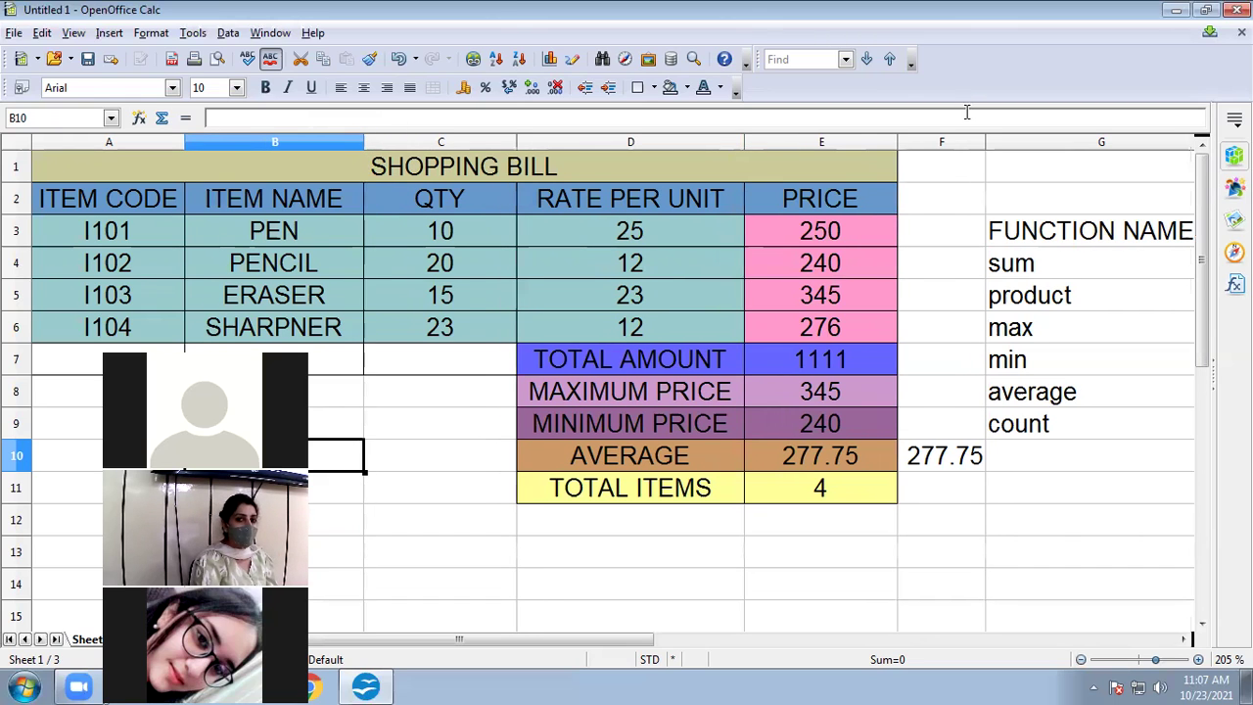
# - Narrow column F between the bill and the function list, and slightly increase the height of title row 1
pyautogui.moveTo(984, 143); pyautogui.dragTo(951, 143)
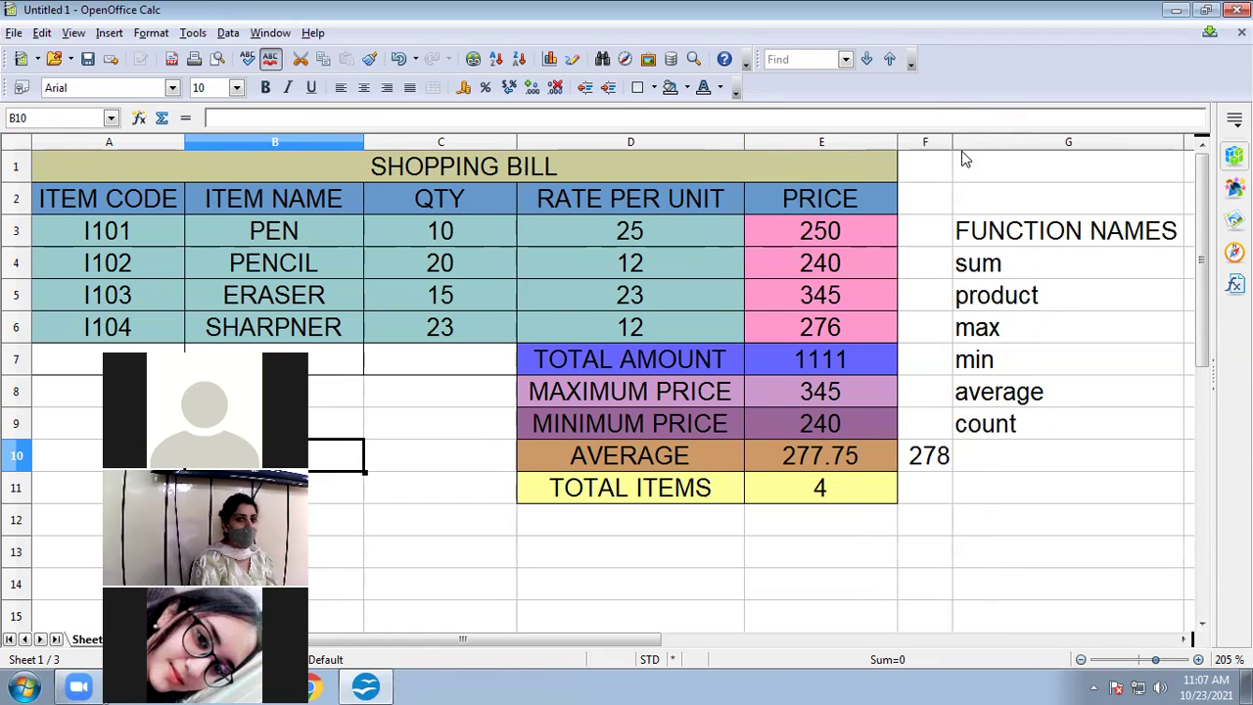
pyautogui.click(957, 145)
pyautogui.click(948, 192)
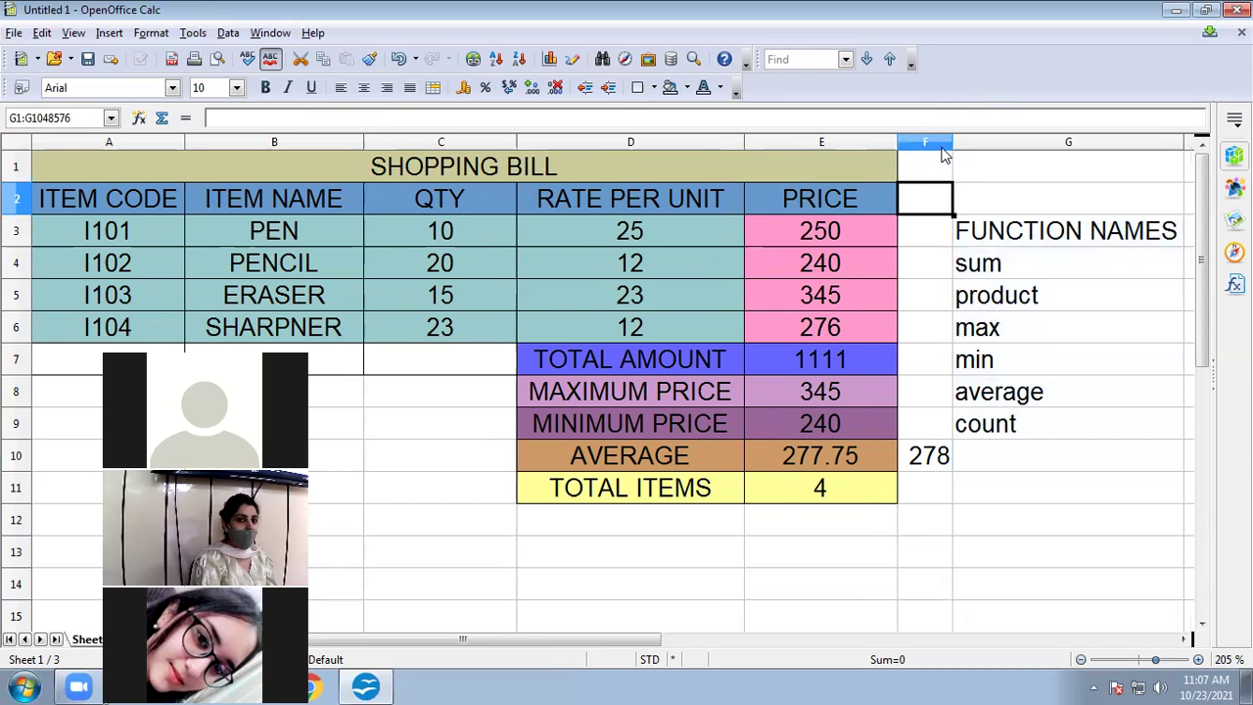
pyautogui.moveTo(954, 143); pyautogui.dragTo(966, 144)
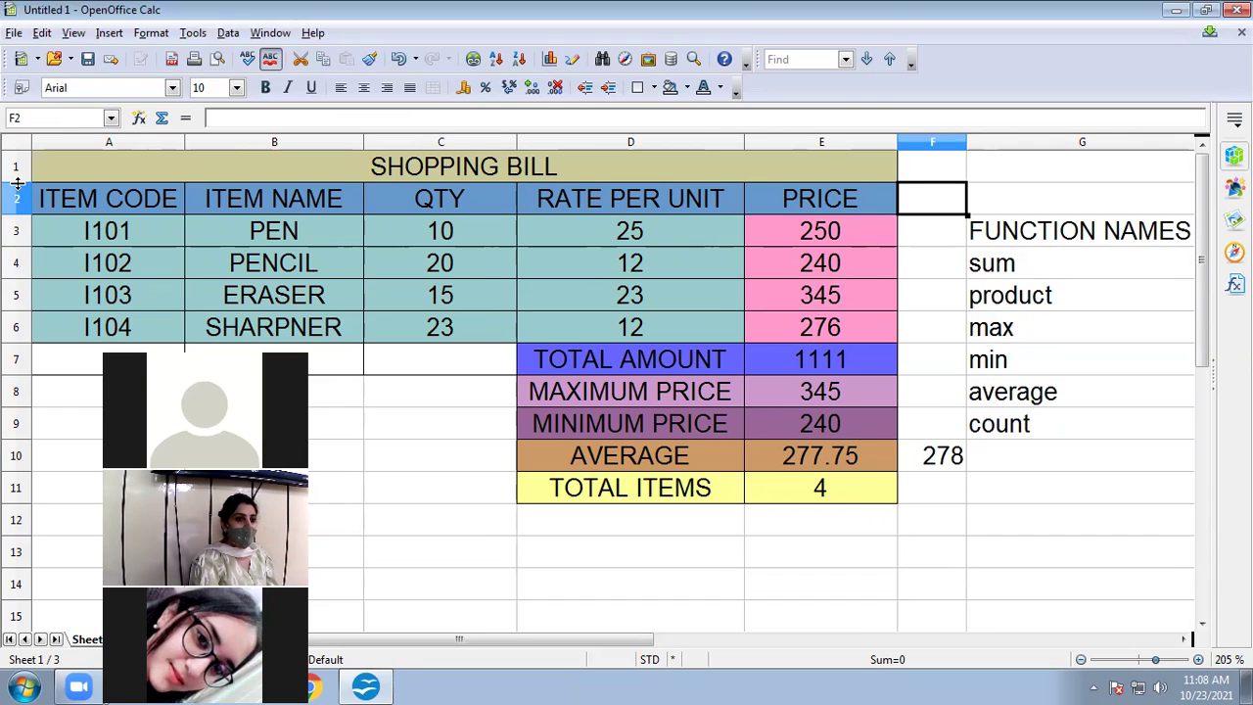
pyautogui.moveTo(16, 183); pyautogui.dragTo(19, 196)
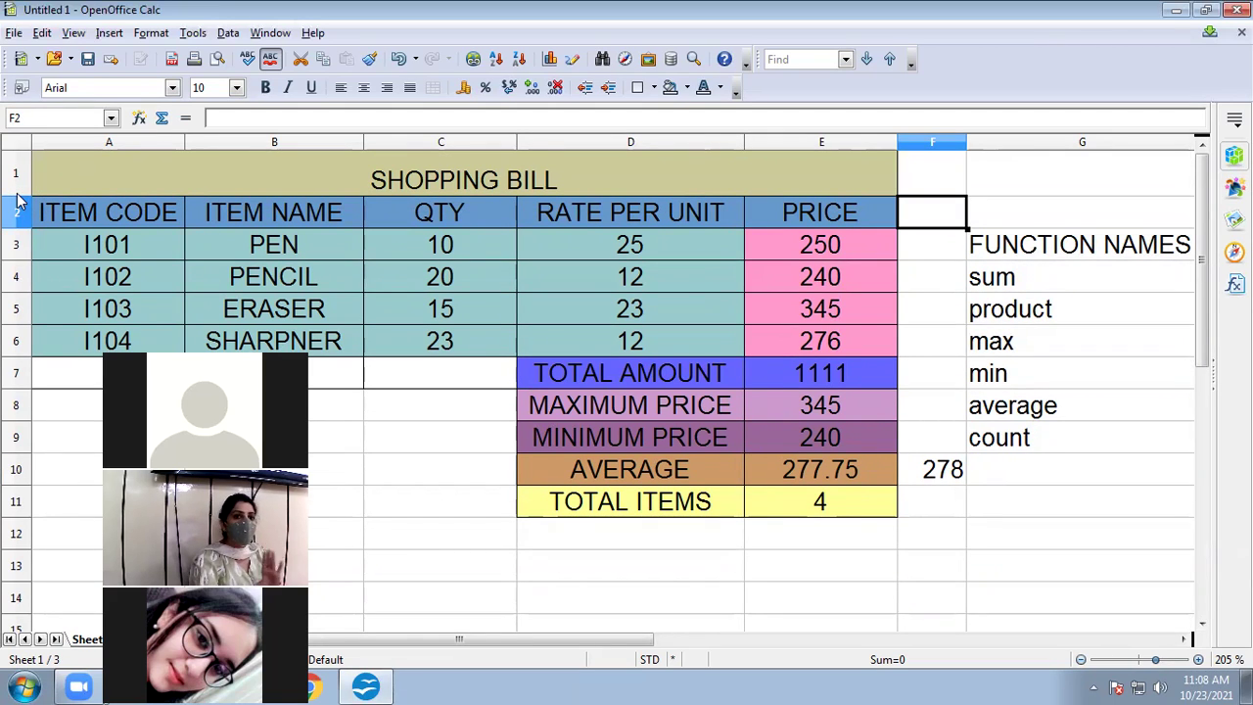
# - Slightly increase the height of header row 2 so the column headings have more room
pyautogui.moveTo(18, 228); pyautogui.dragTo(19, 233)
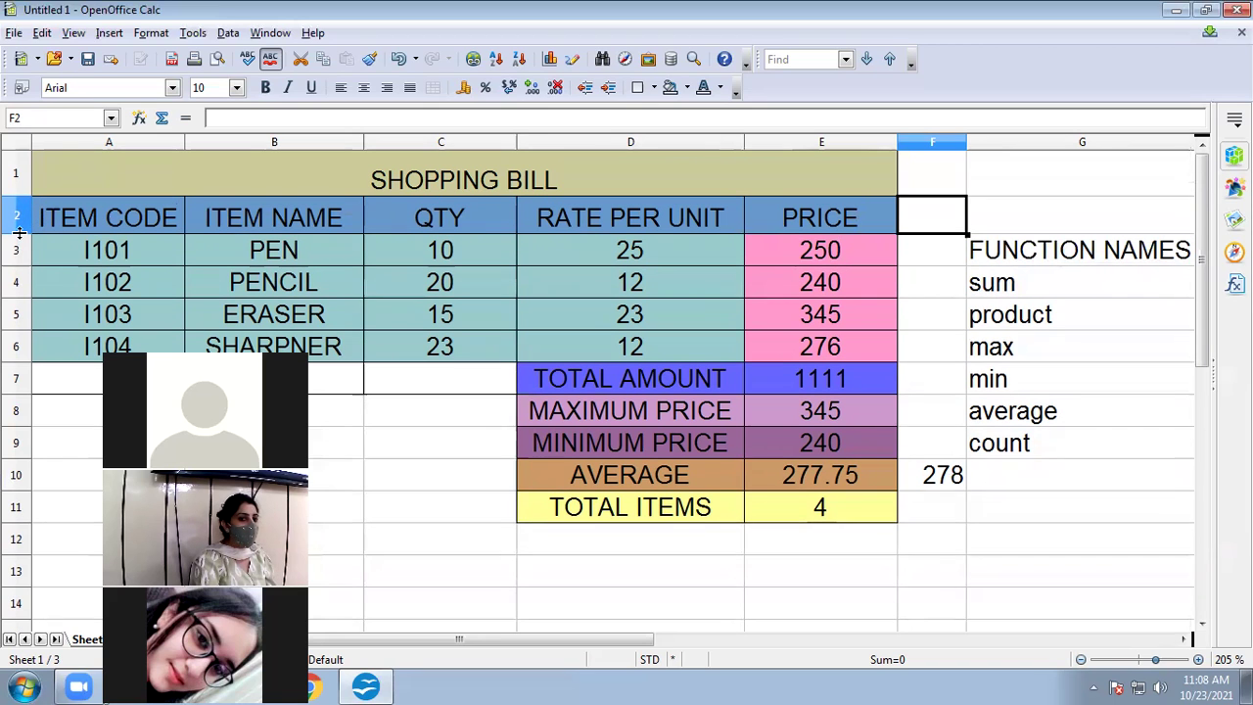
pyautogui.click(436, 434)
pyautogui.moveTo(137, 221); pyautogui.dragTo(294, 343)
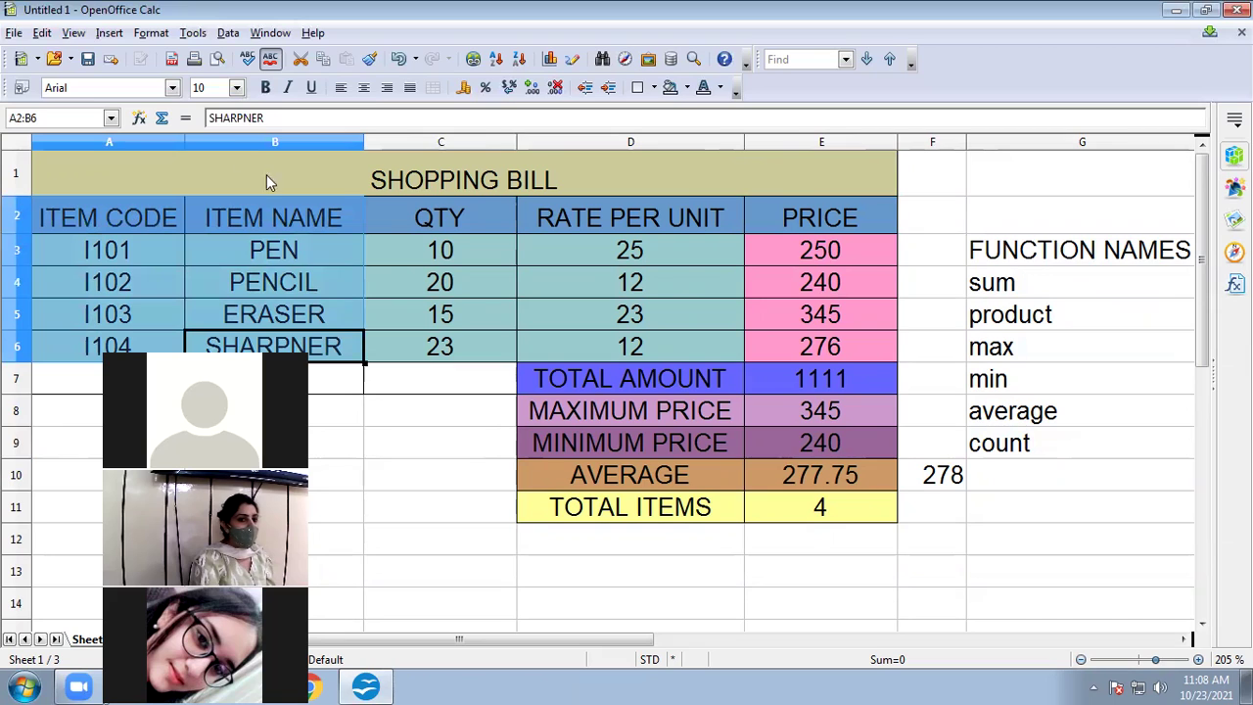
pyautogui.click(155, 36)
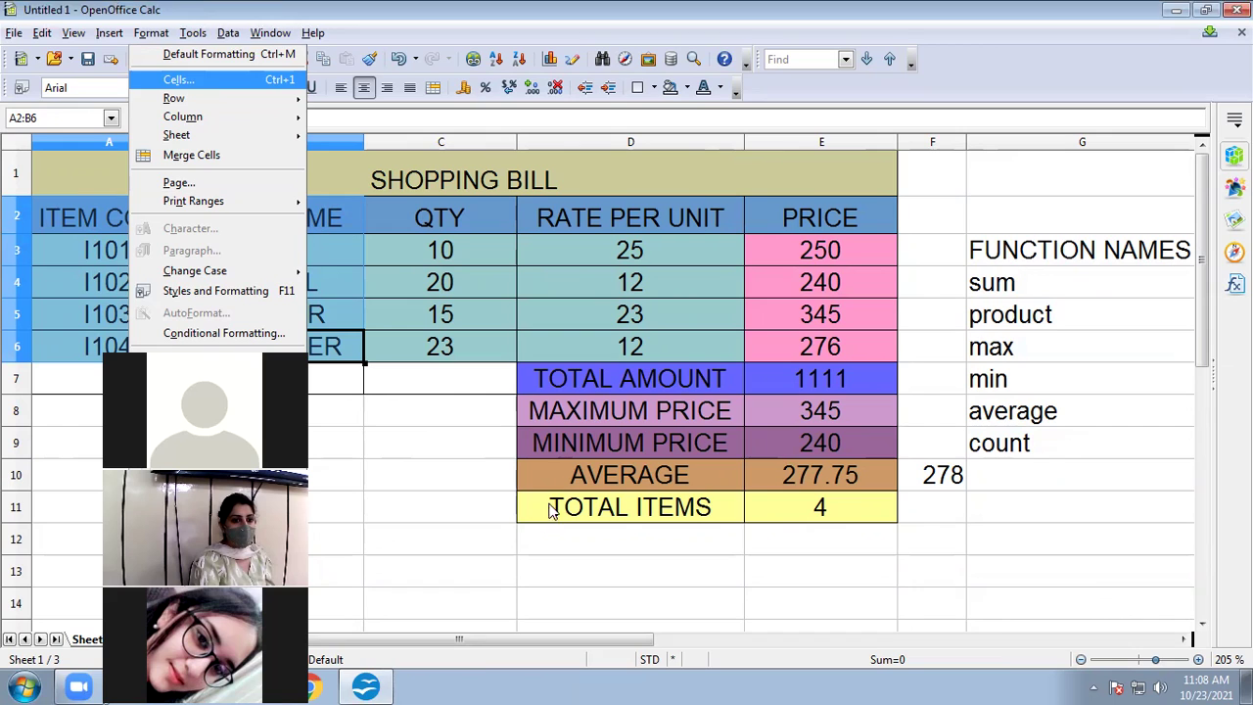
pyautogui.press('Return')
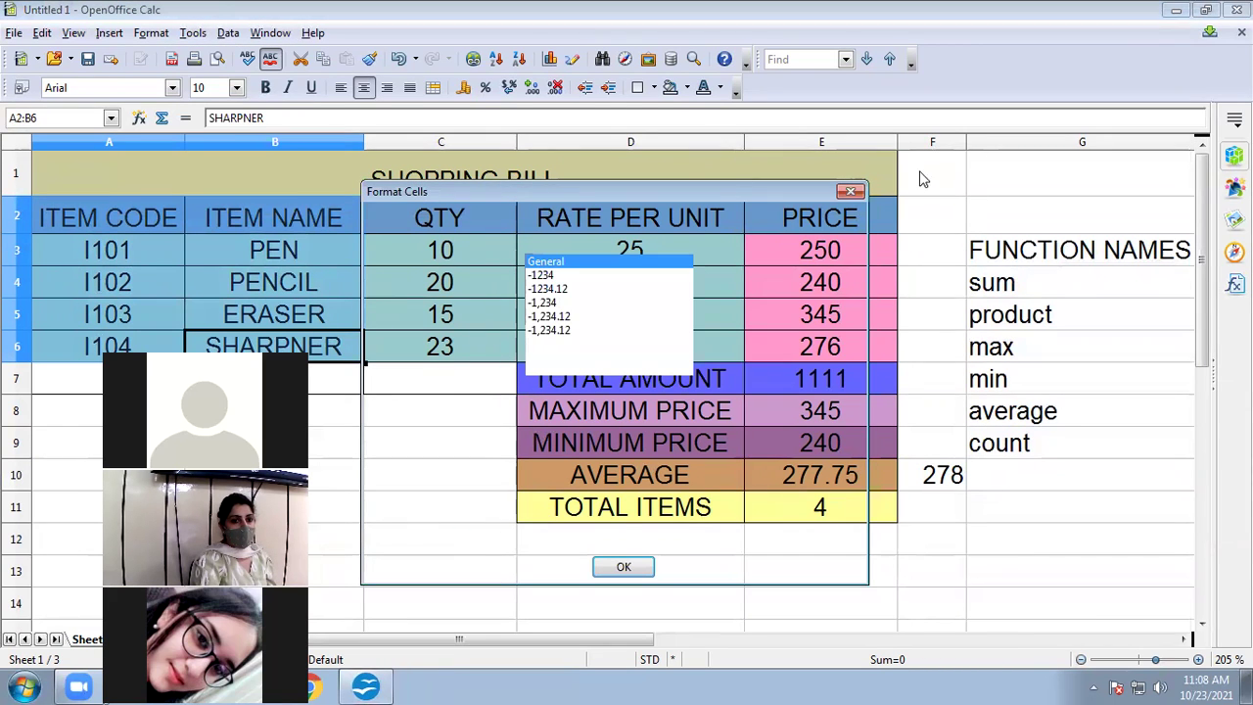
pyautogui.moveTo(737, 193); pyautogui.dragTo(675, 189)
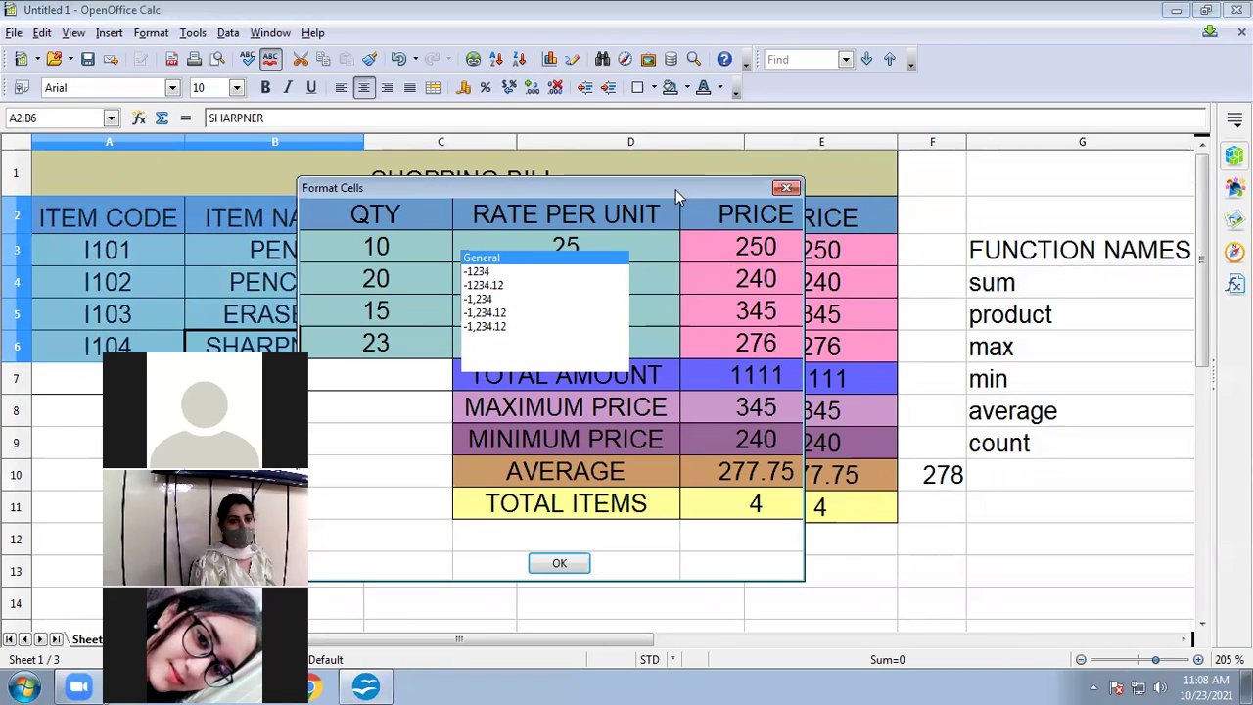
pyautogui.click(783, 189)
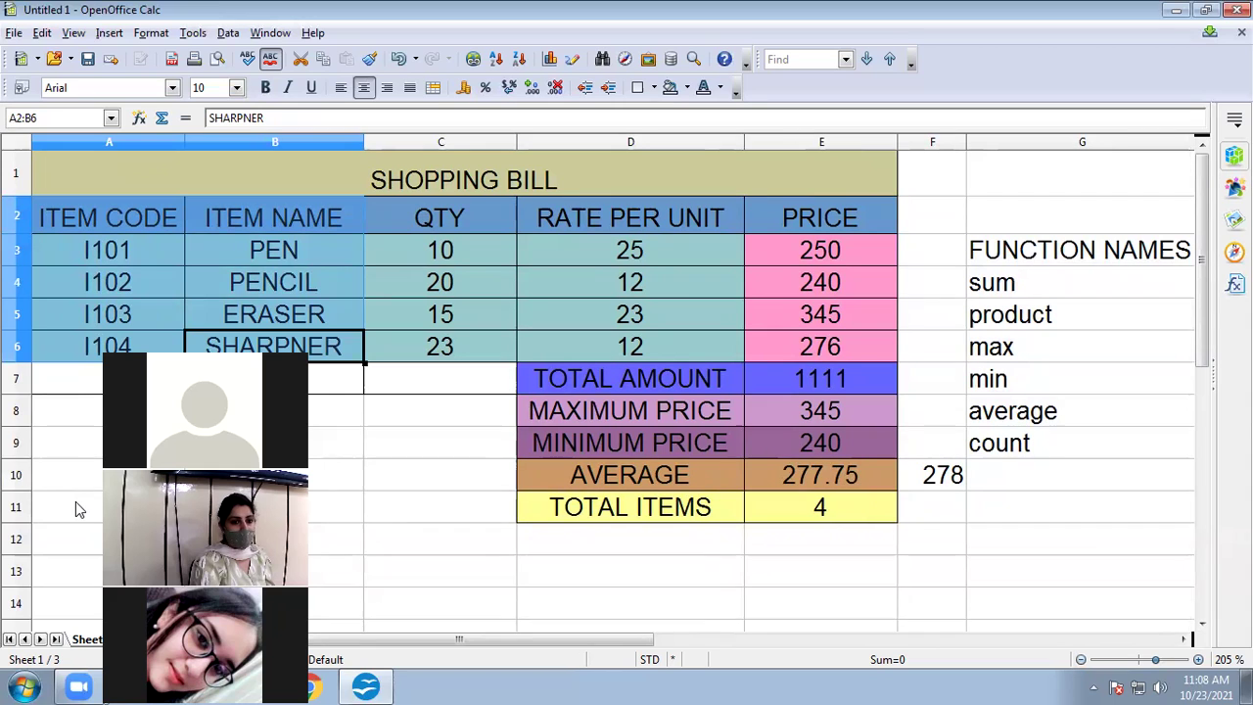
pyautogui.click(42, 33)
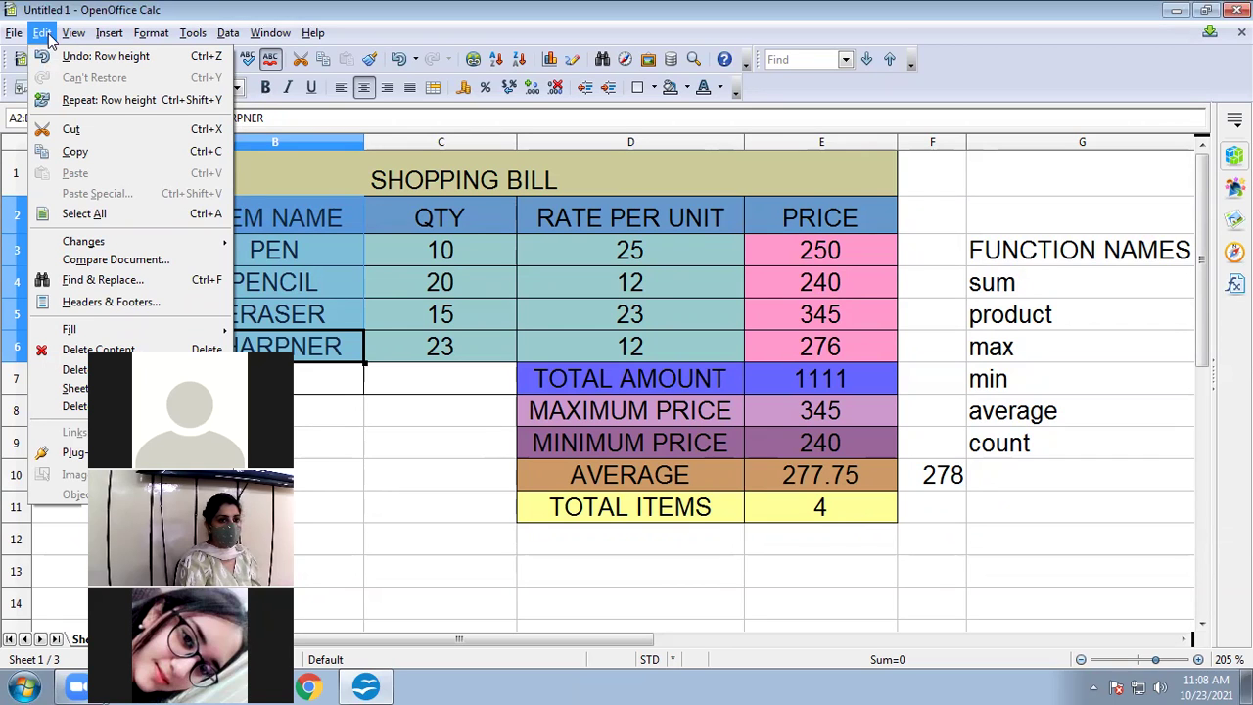
pyautogui.moveTo(97, 35)
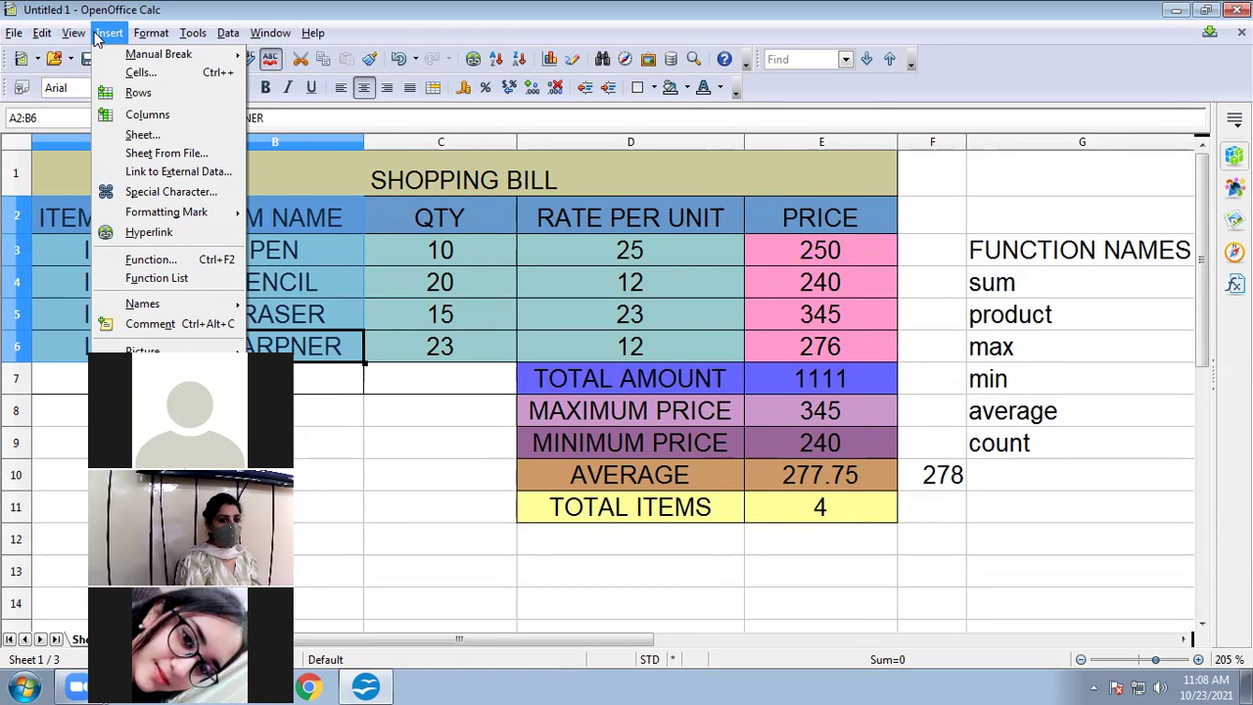
pyautogui.moveTo(156, 33)
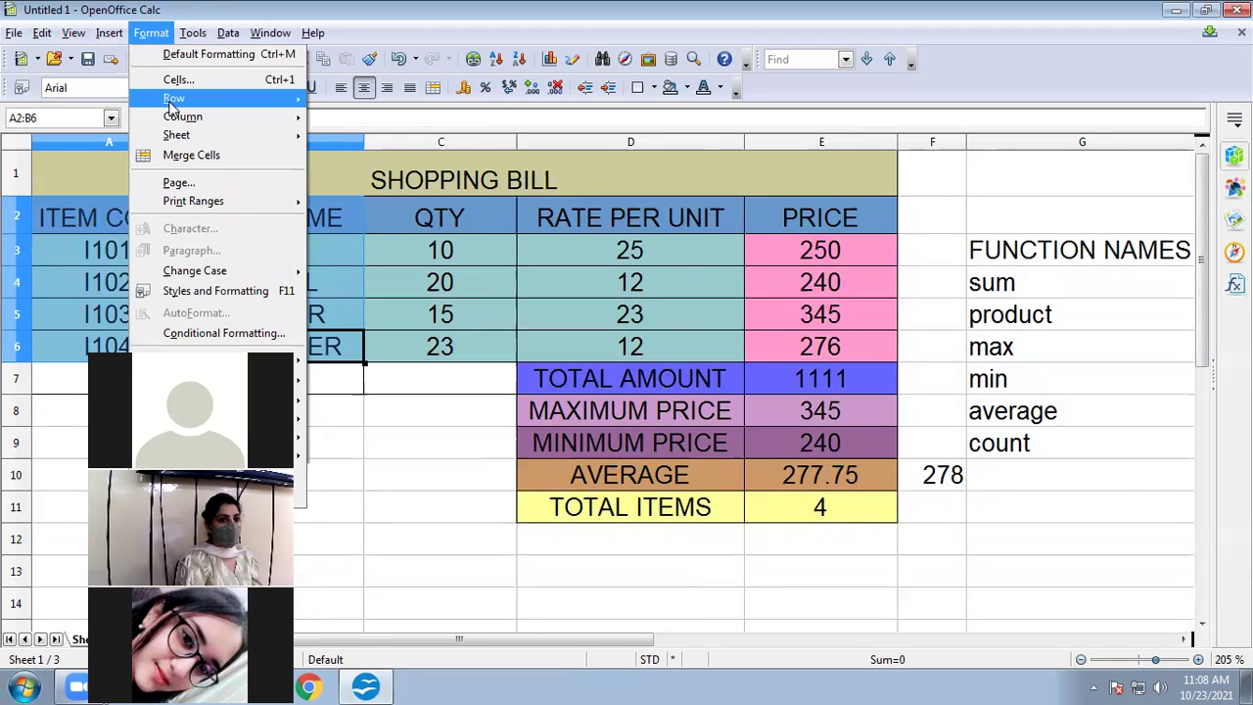
pyautogui.moveTo(171, 103)
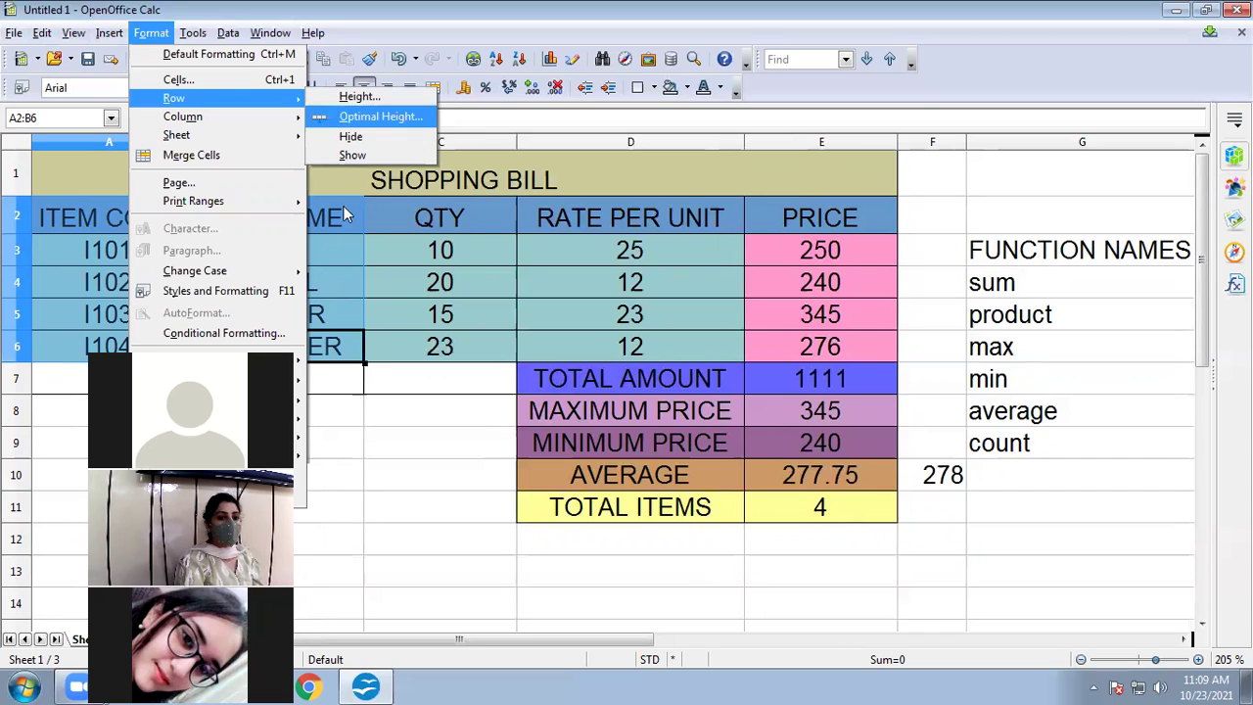
pyautogui.click(453, 445)
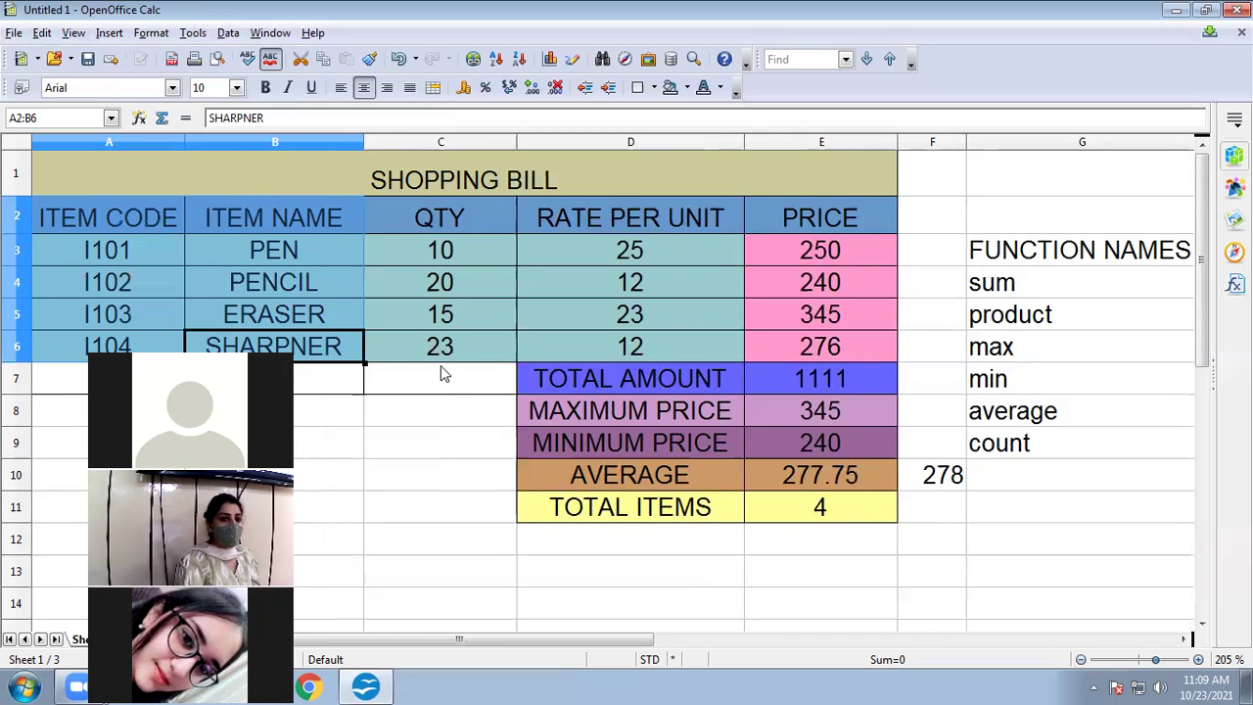
pyautogui.click(440, 409)
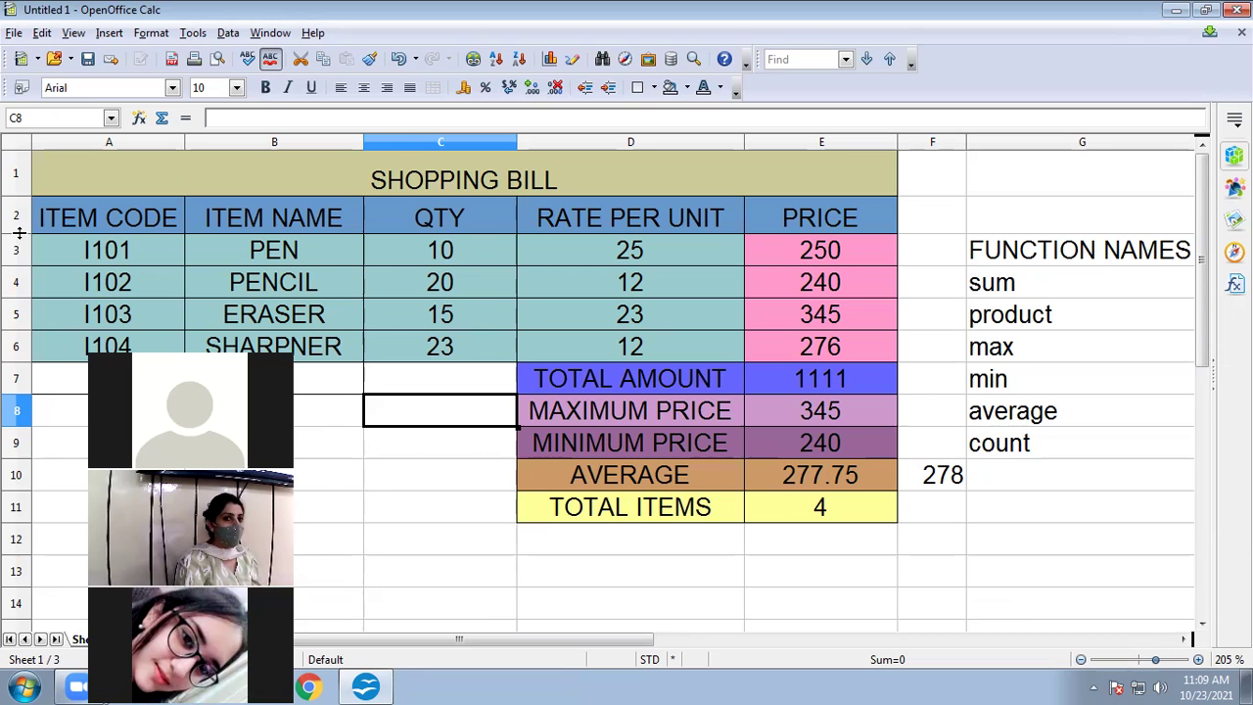
# - Make header row 2 a tiny bit taller by adjusting its lower boundary
pyautogui.moveTo(19, 233)
pyautogui.mouseDown()
pyautogui.moveTo(19, 245)
pyautogui.moveTo(18, 234)
pyautogui.mouseUp()
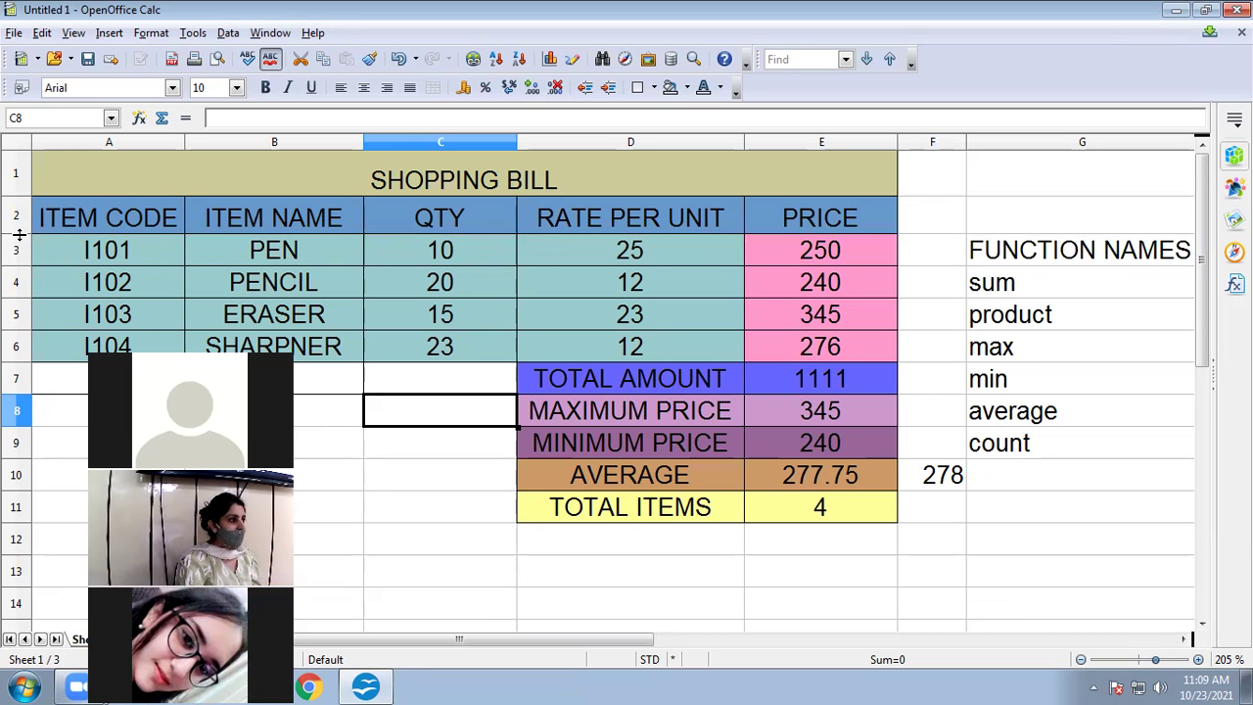
pyautogui.click(245, 443)
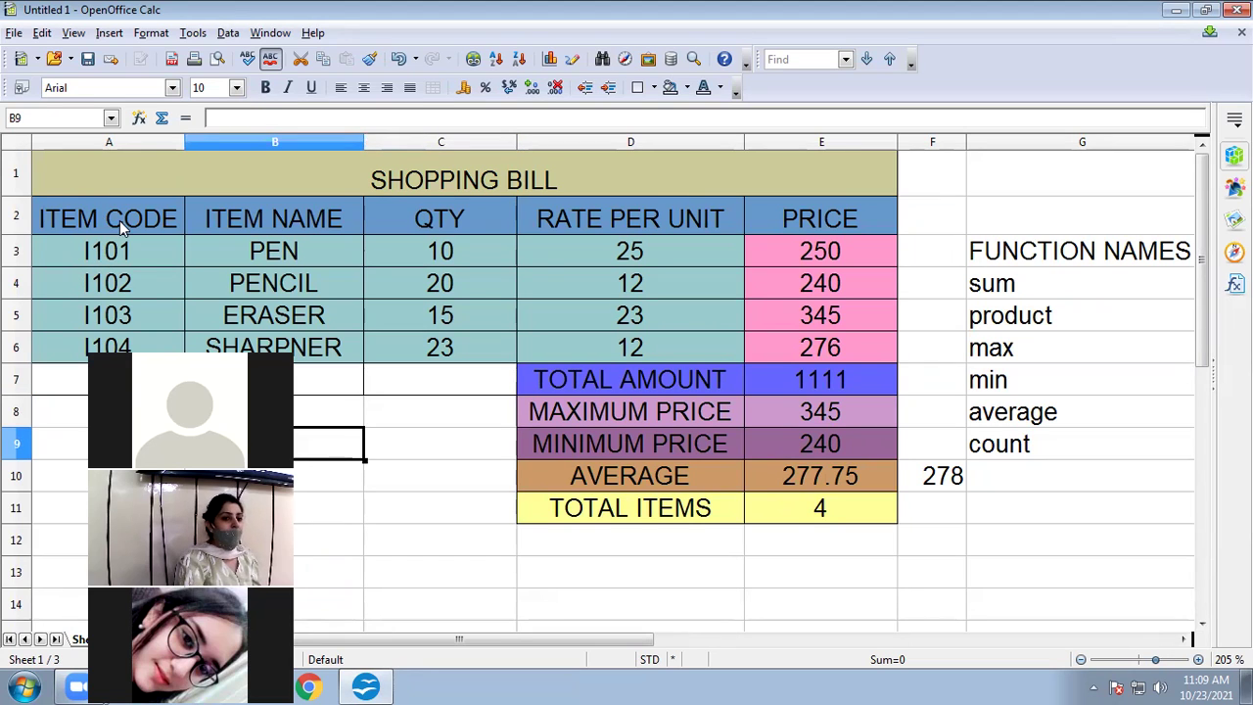
# - Set the width of the ITEM CODE and ITEM NAME columns to 3 inches
pyautogui.moveTo(119, 220); pyautogui.dragTo(223, 226)
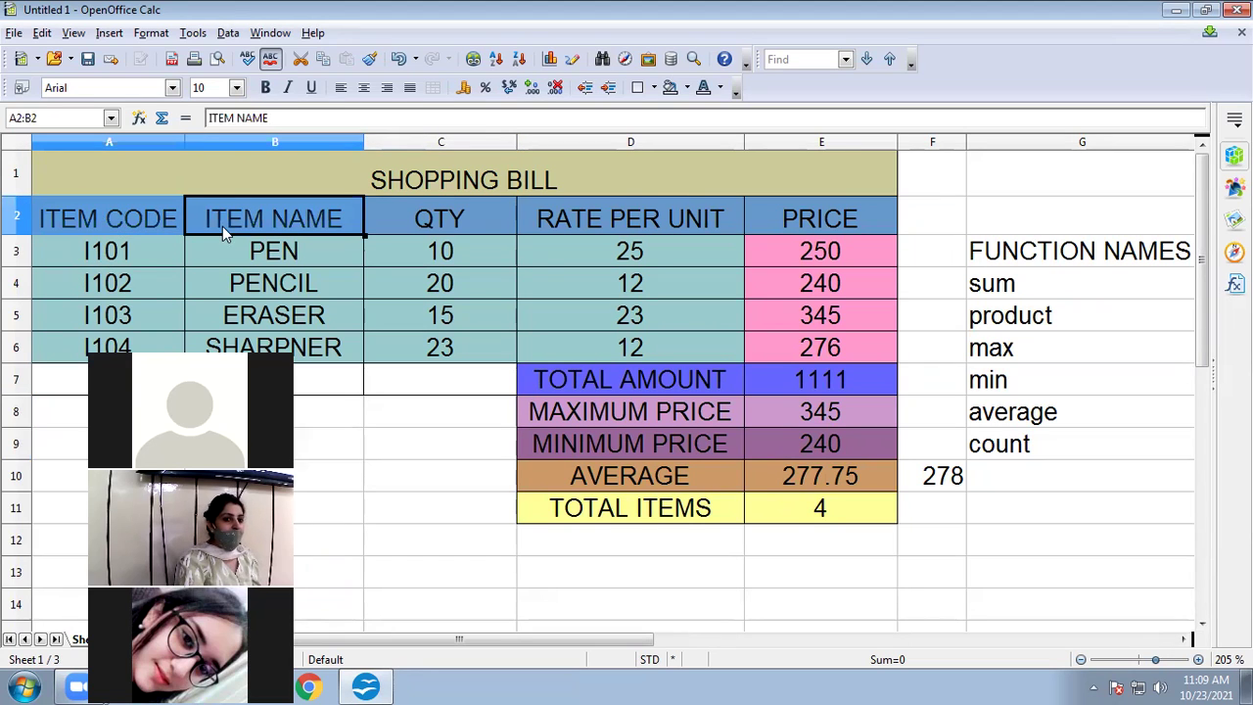
pyautogui.click(147, 33)
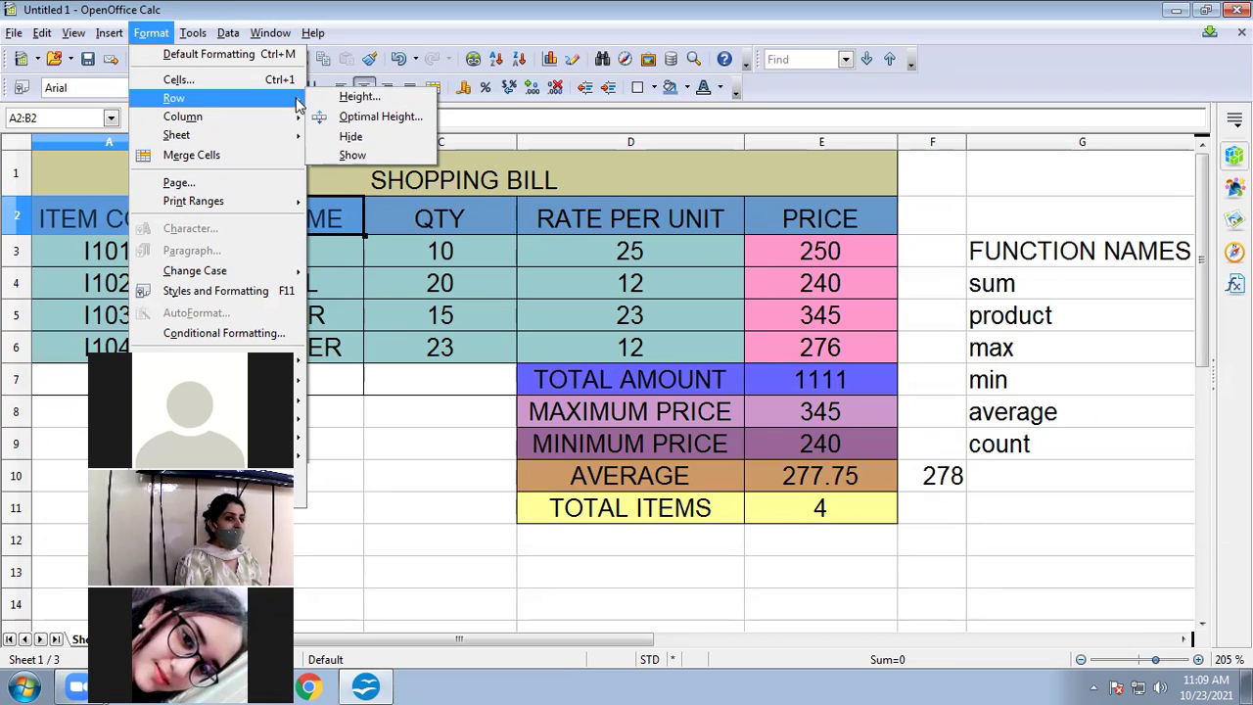
pyautogui.moveTo(257, 119)
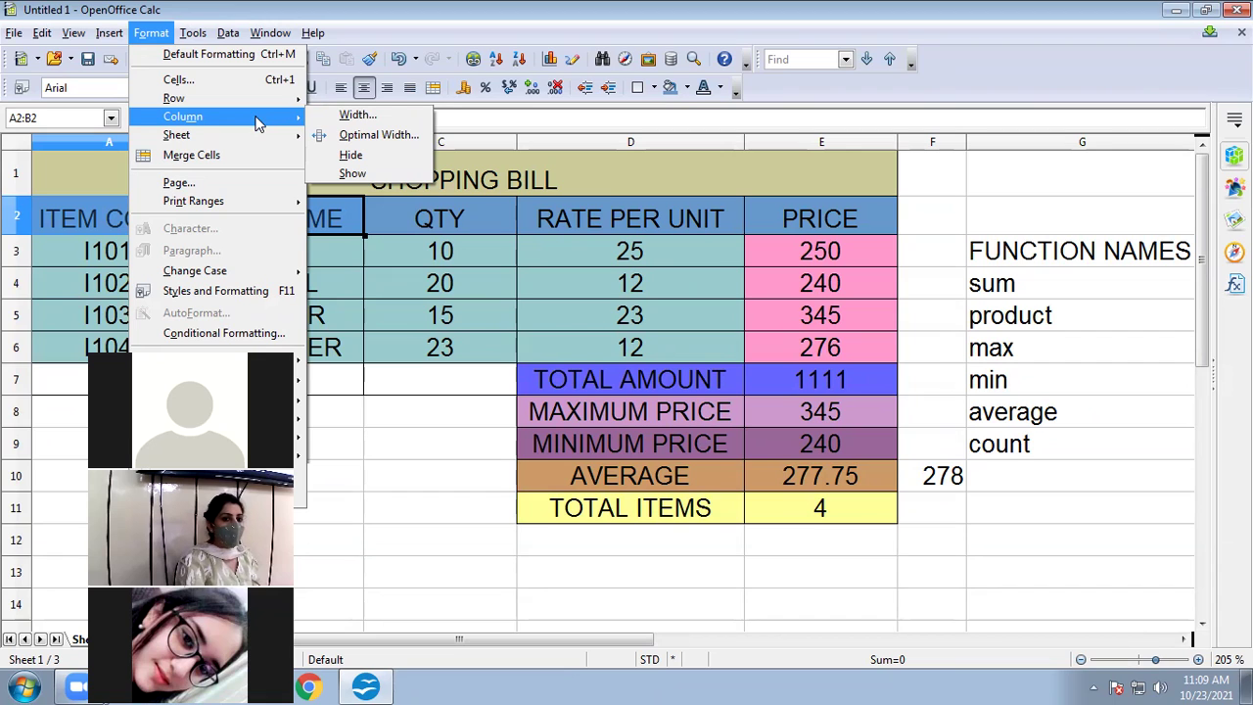
pyautogui.click(328, 116)
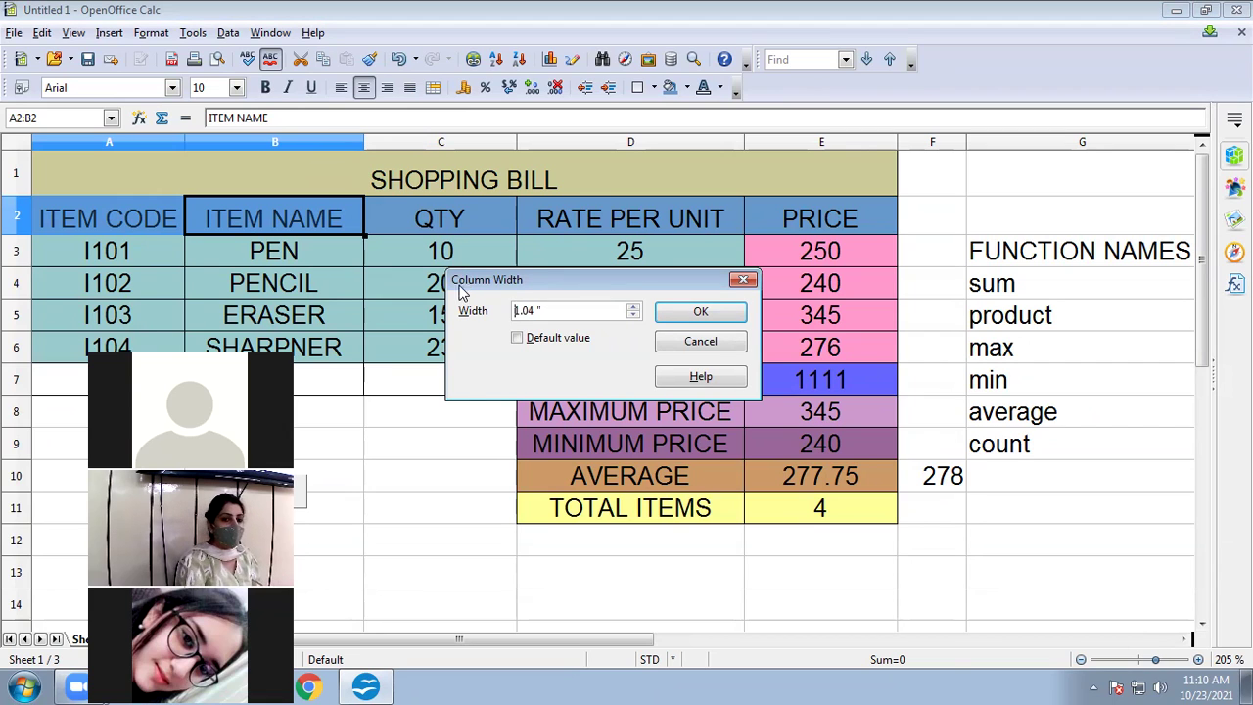
pyautogui.moveTo(539, 309); pyautogui.dragTo(511, 311)
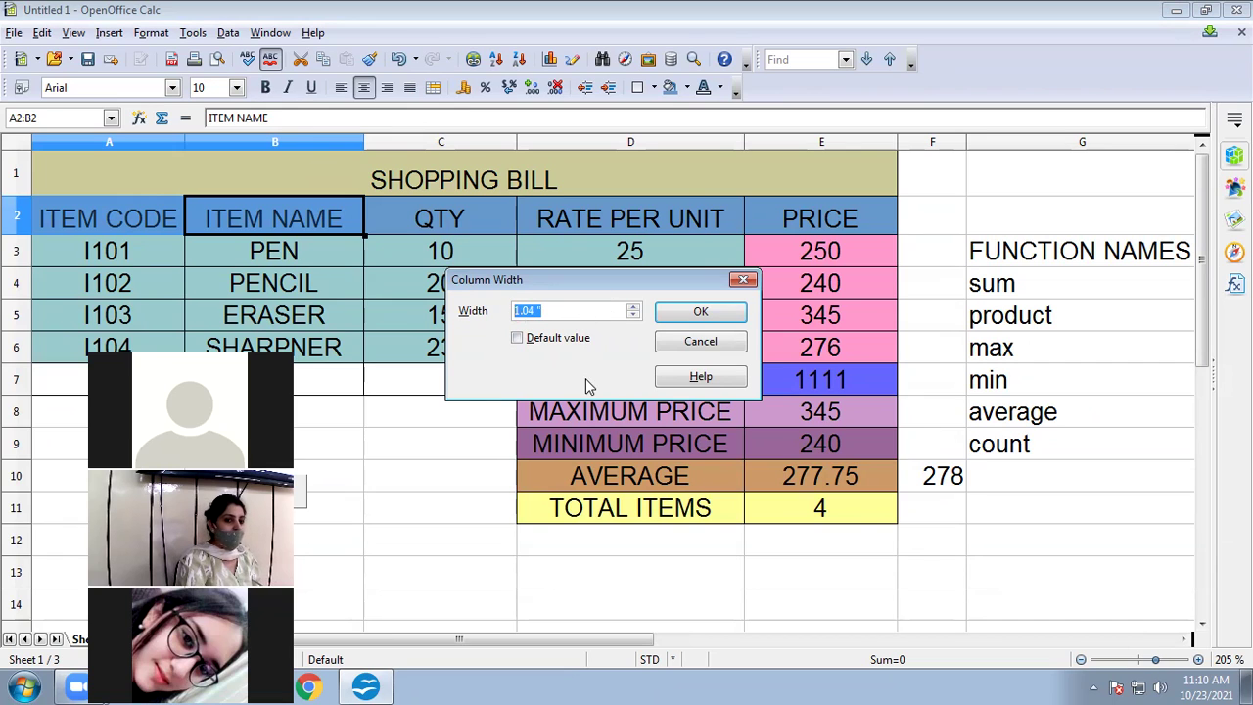
pyautogui.click(540, 310)
pyautogui.press('BackSpace')
pyautogui.press('BackSpace')
pyautogui.press('BackSpace')
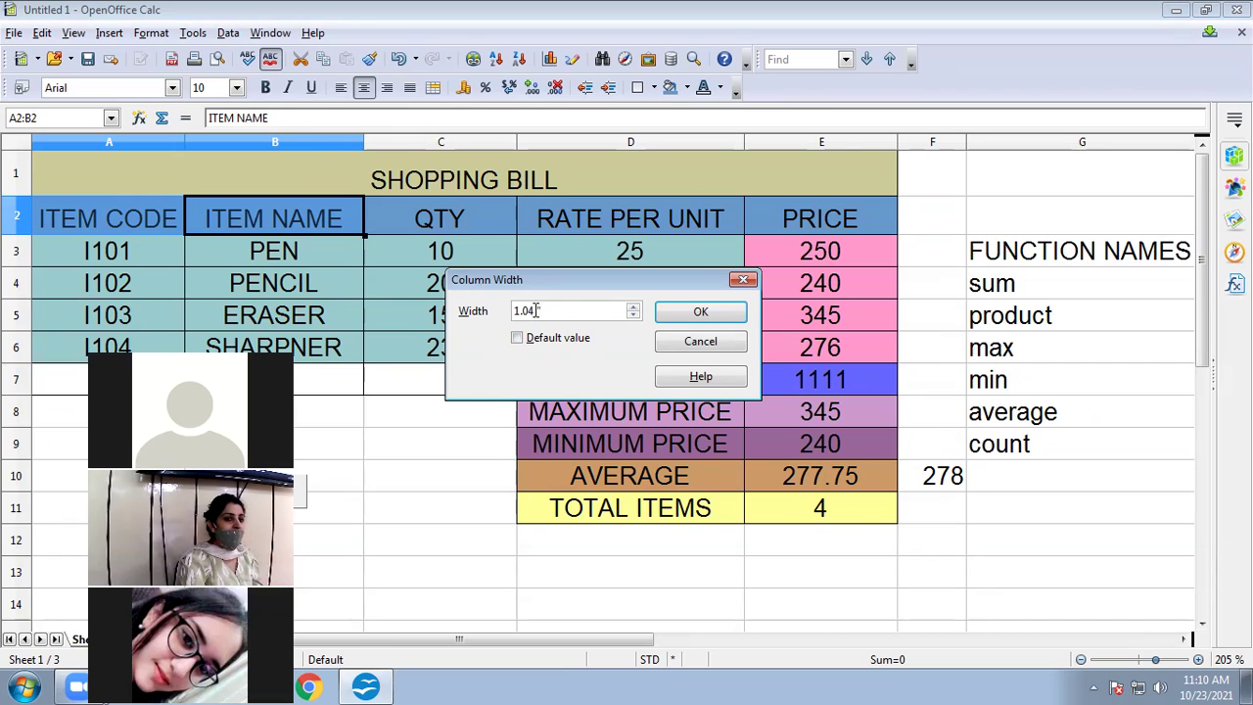
pyautogui.press('BackSpace')
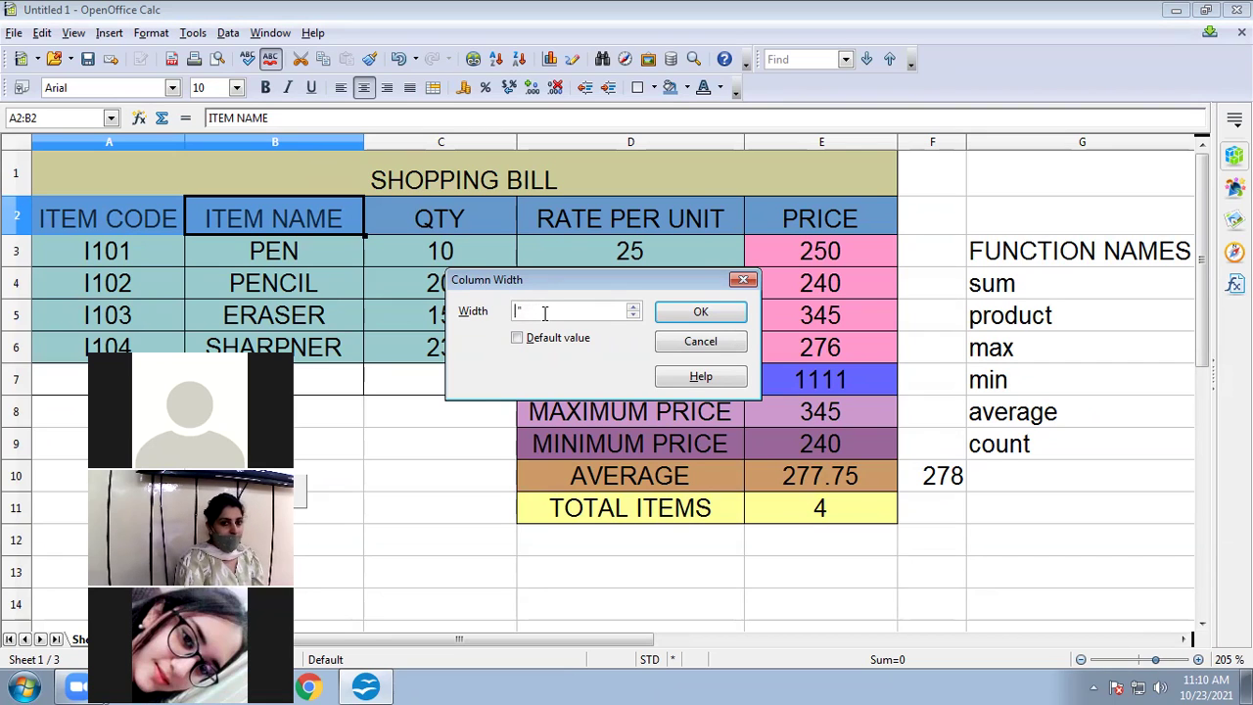
pyautogui.write('3')
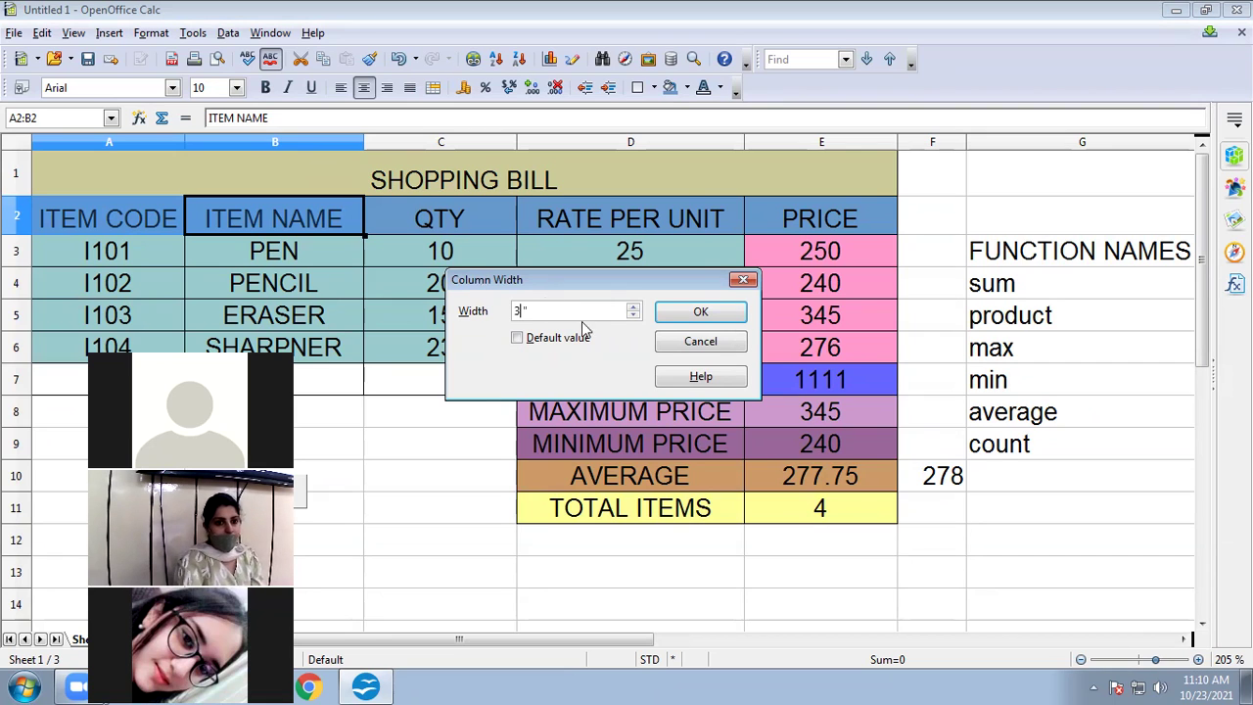
pyautogui.click(674, 315)
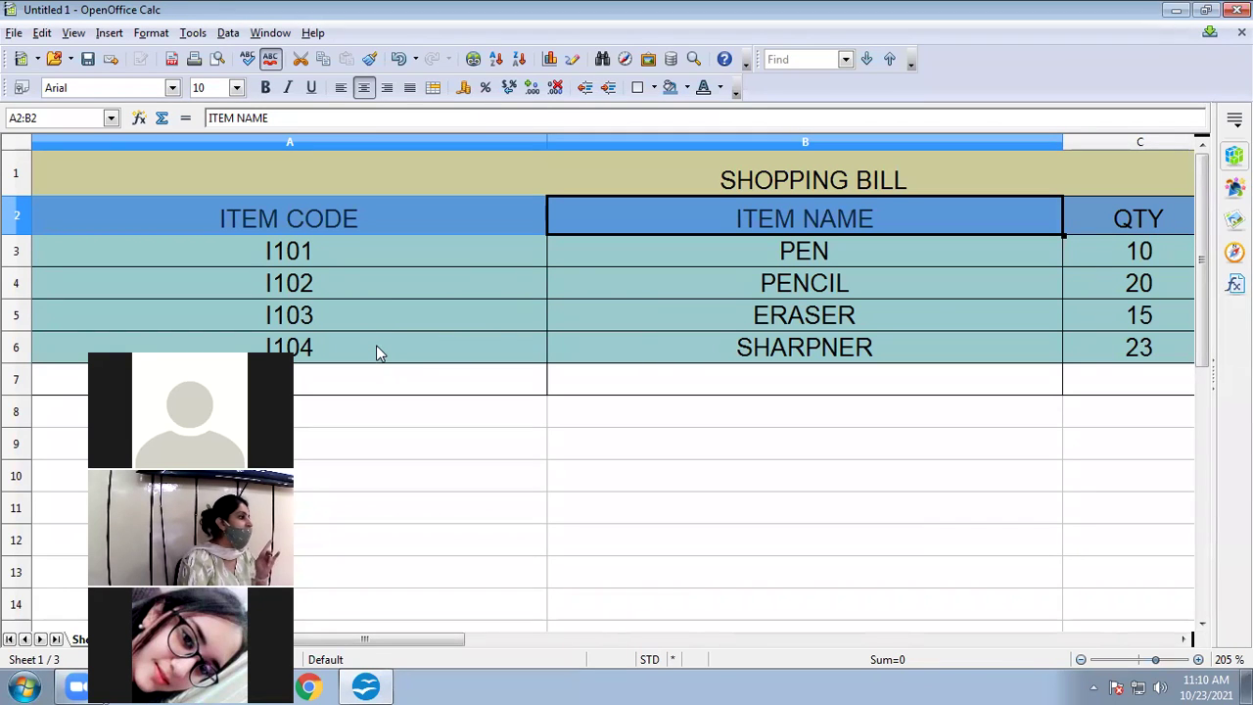
# - Undo the width change on columns A and B, and deselect the headings
pyautogui.hotkey('ctrl', 'z')
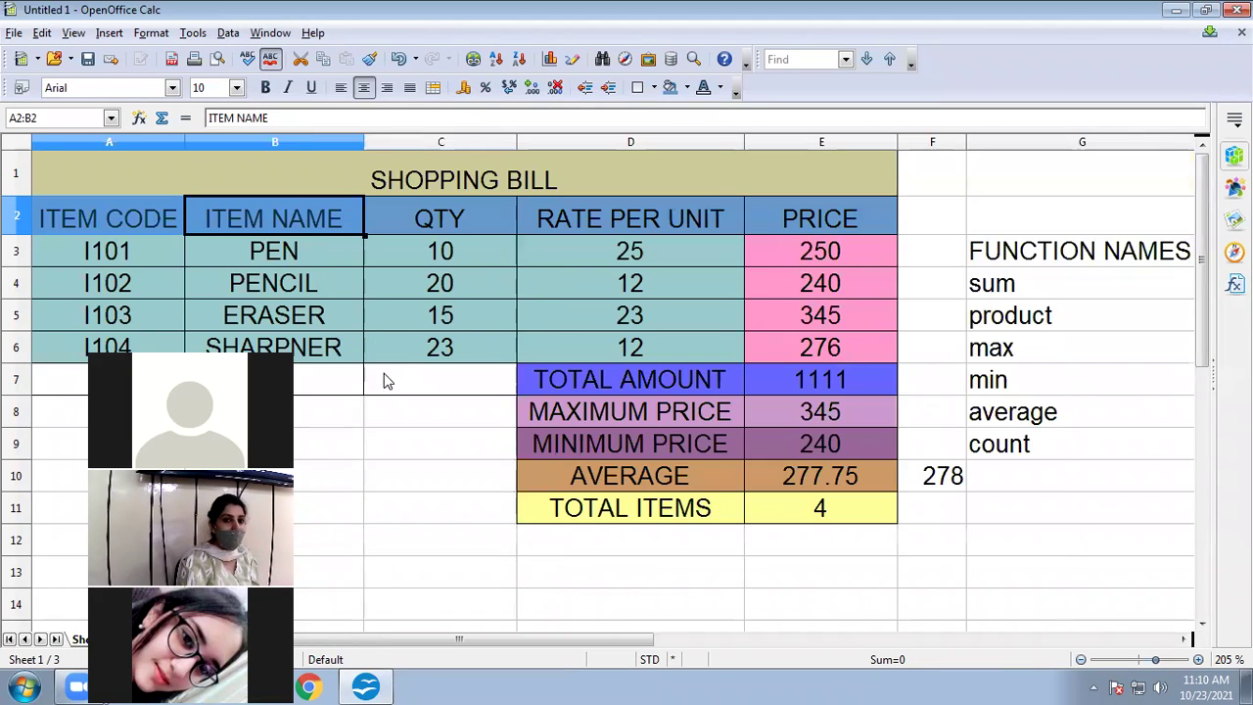
pyautogui.click(323, 442)
# - Set the height of item rows 3 to 6 to 2 inches instead of the default value
pyautogui.moveTo(108, 253); pyautogui.dragTo(96, 348)
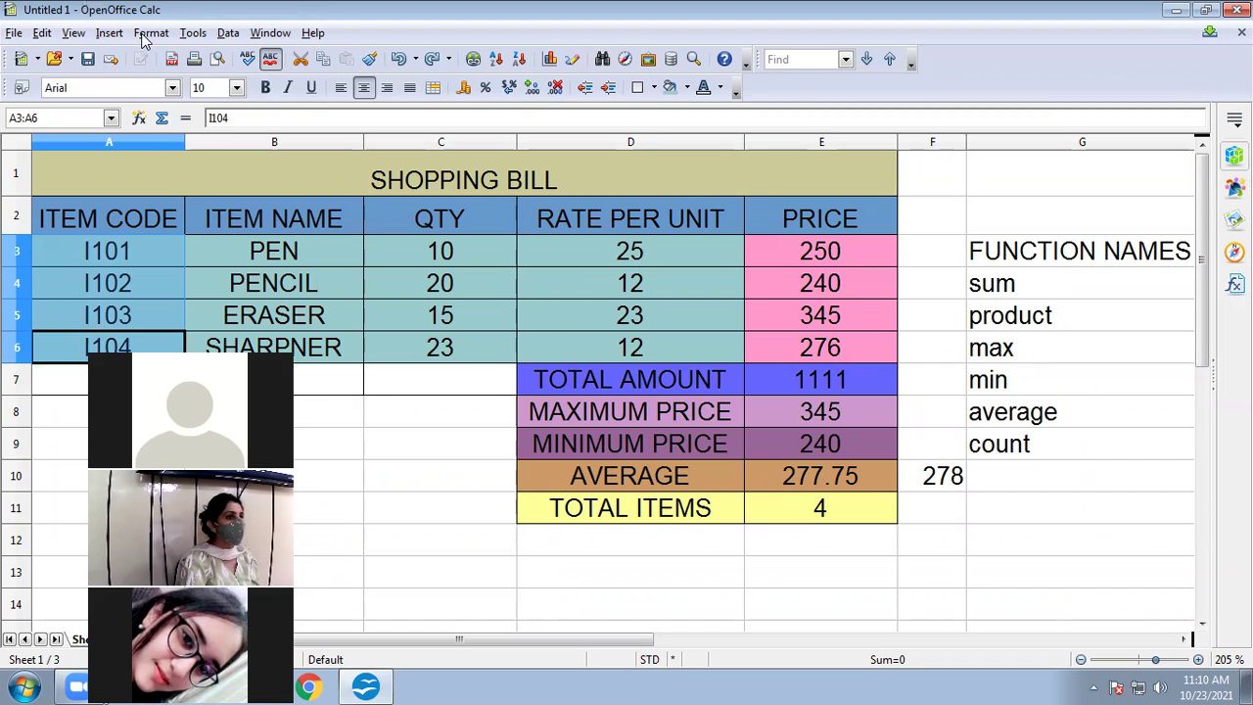
pyautogui.click(147, 35)
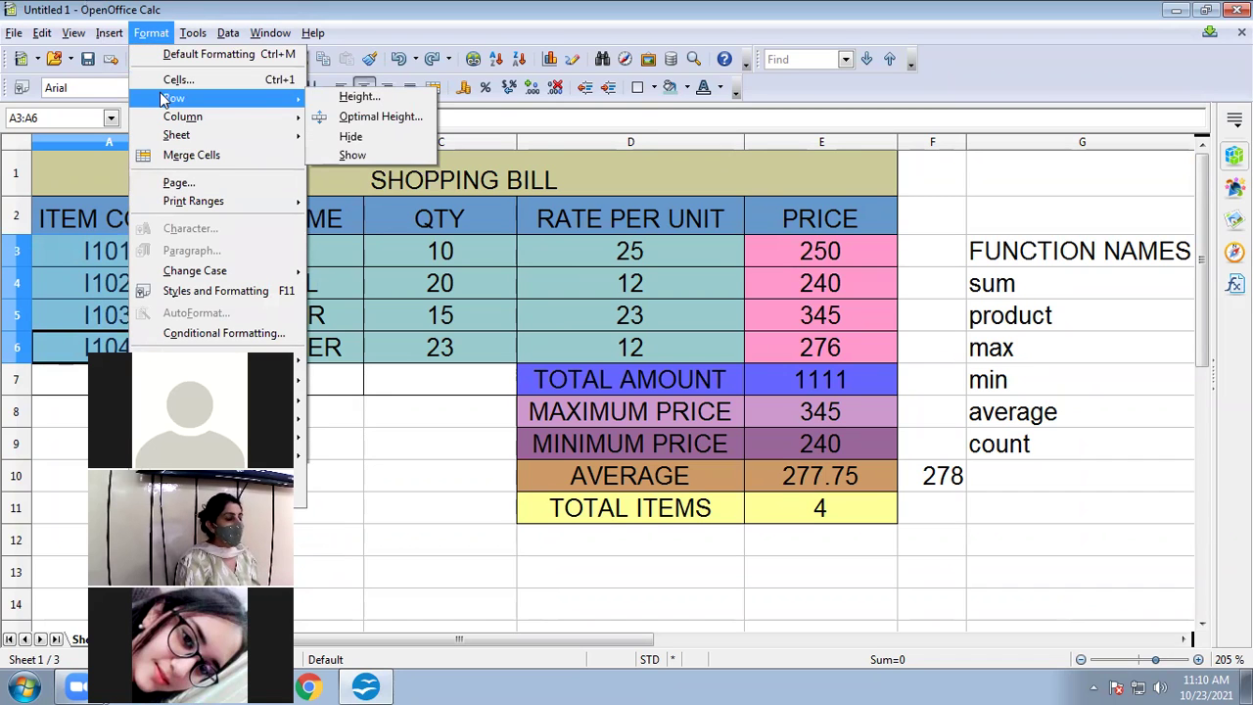
pyautogui.click(345, 97)
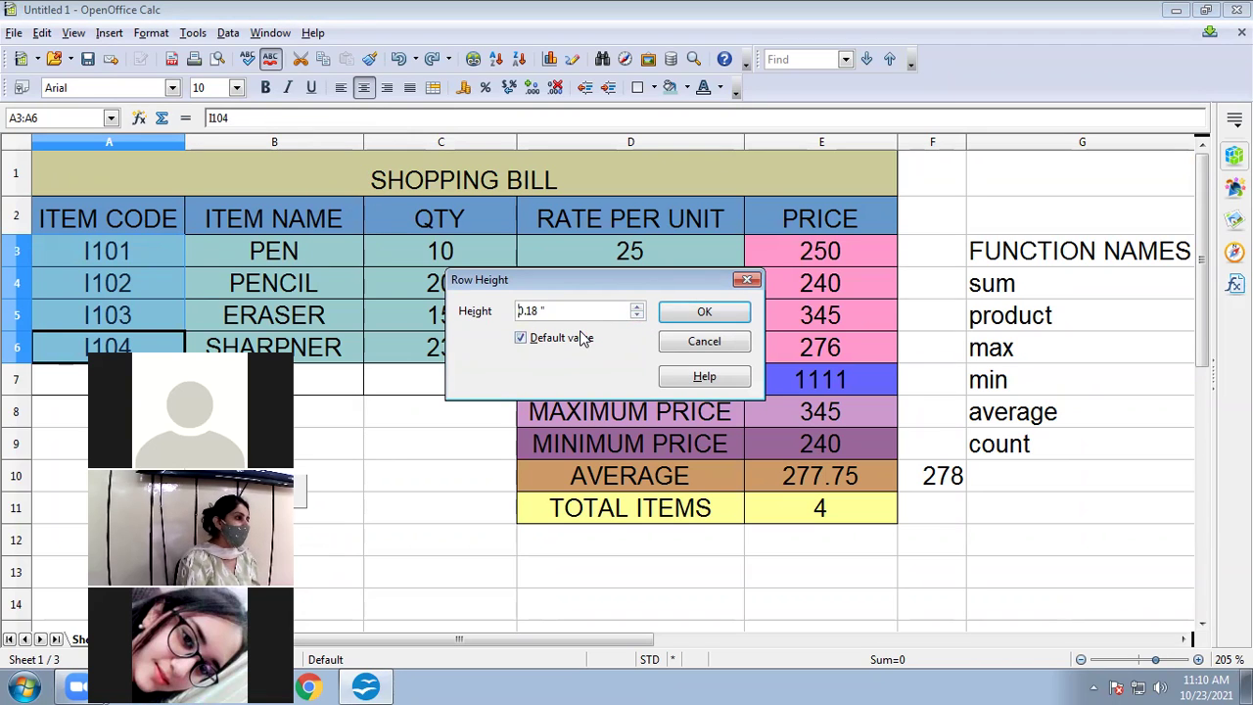
pyautogui.moveTo(541, 311); pyautogui.dragTo(518, 313)
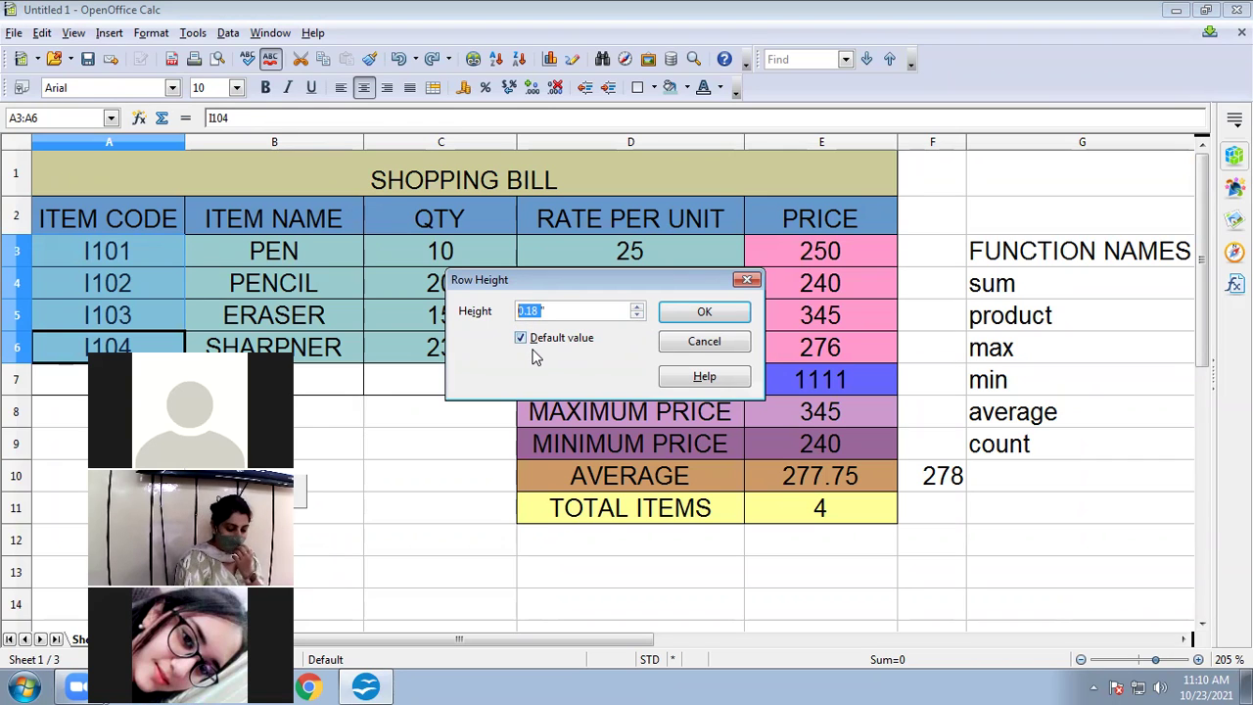
pyautogui.write('2')
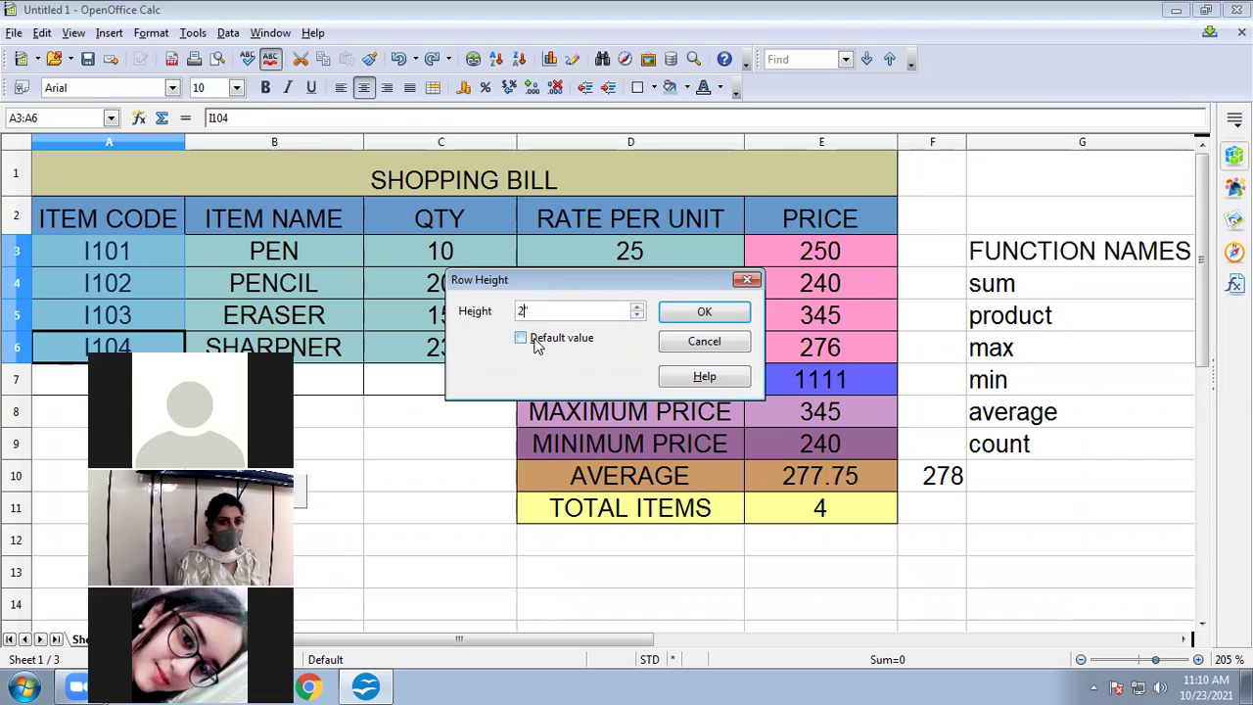
pyautogui.click(703, 311)
# - Look over the sheet with the enlarged rows and undo the row height change
pyautogui.scroll(-8, 558, 384)
pyautogui.scroll(4, 562, 382)
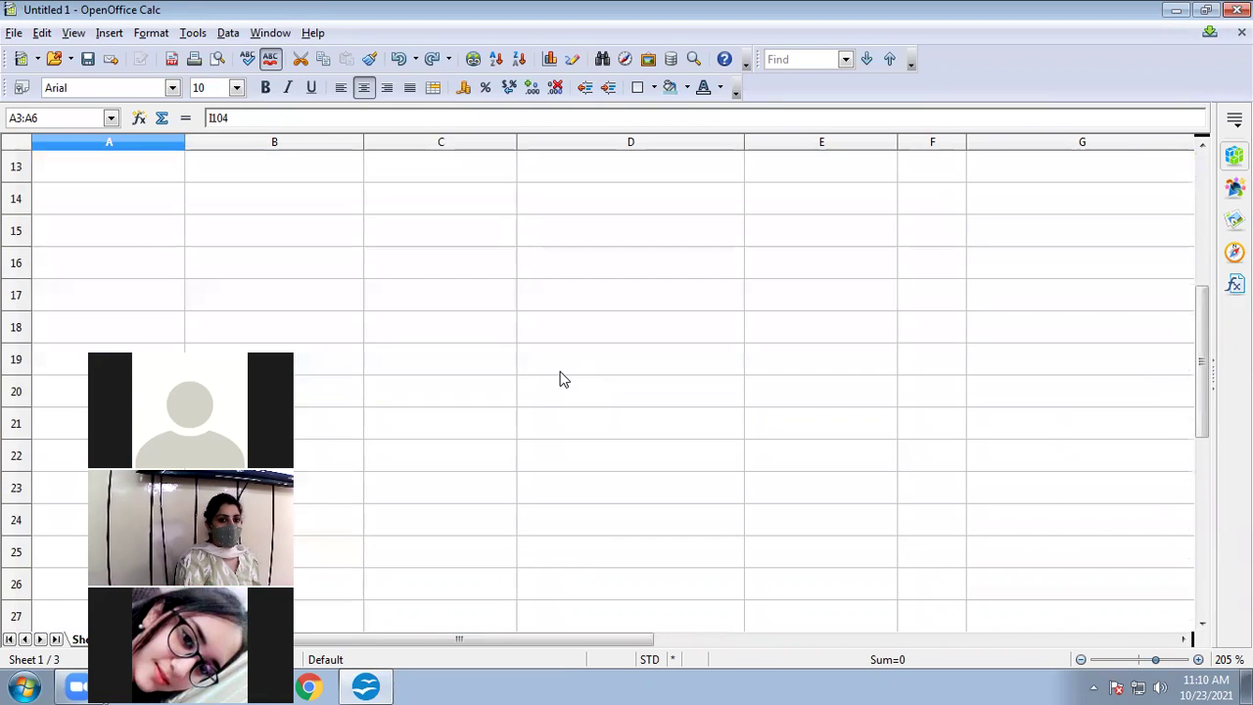
pyautogui.scroll(3, 563, 378)
pyautogui.scroll(-1, 564, 379)
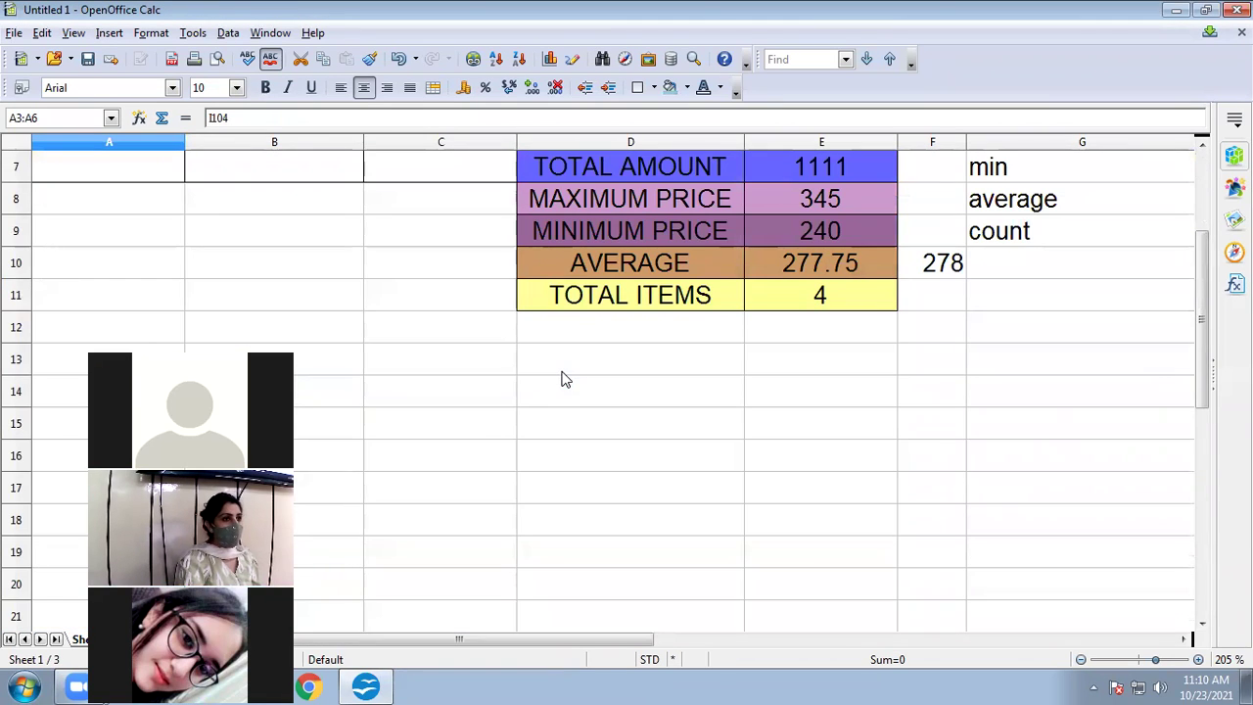
pyautogui.scroll(2, 438, 397)
pyautogui.hotkey('ctrl', 'z')
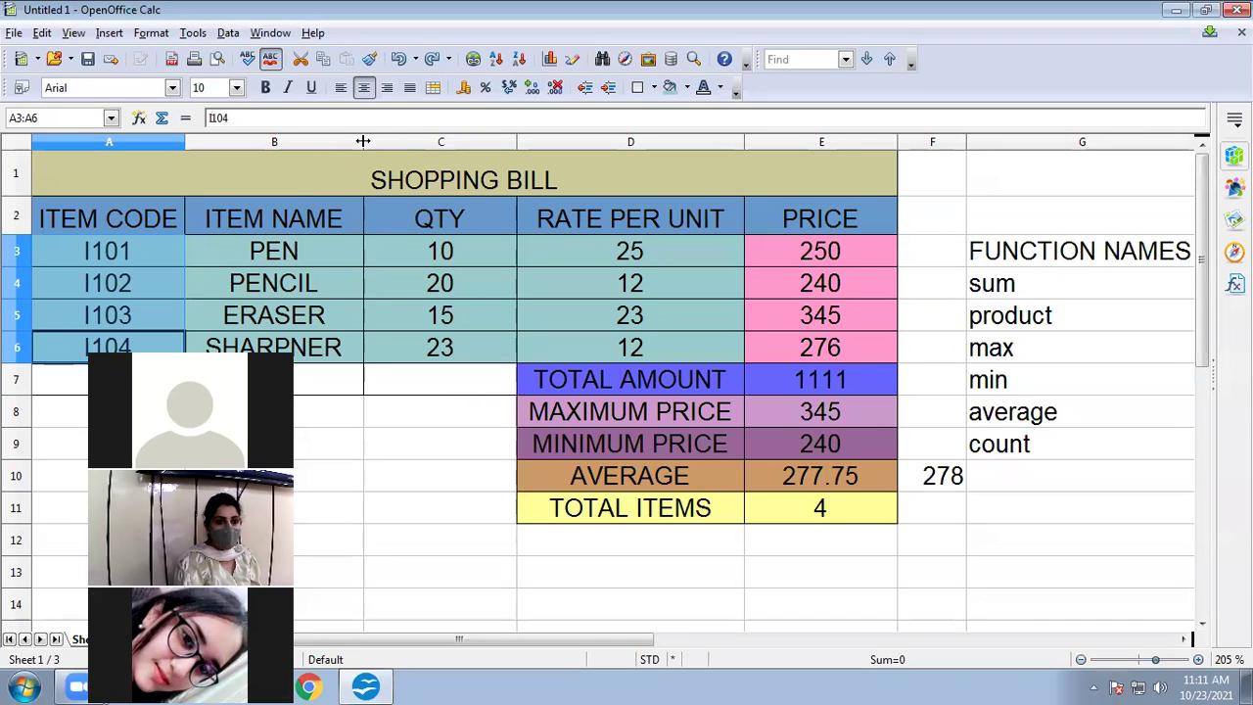
# - Widen column B, which holds the item names, slightly by moving its boundary with column C
pyautogui.moveTo(362, 142)
pyautogui.mouseDown()
pyautogui.moveTo(385, 144)
pyautogui.moveTo(317, 149)
pyautogui.moveTo(390, 147)
pyautogui.moveTo(371, 147)
pyautogui.mouseUp()
pyautogui.click(468, 516)
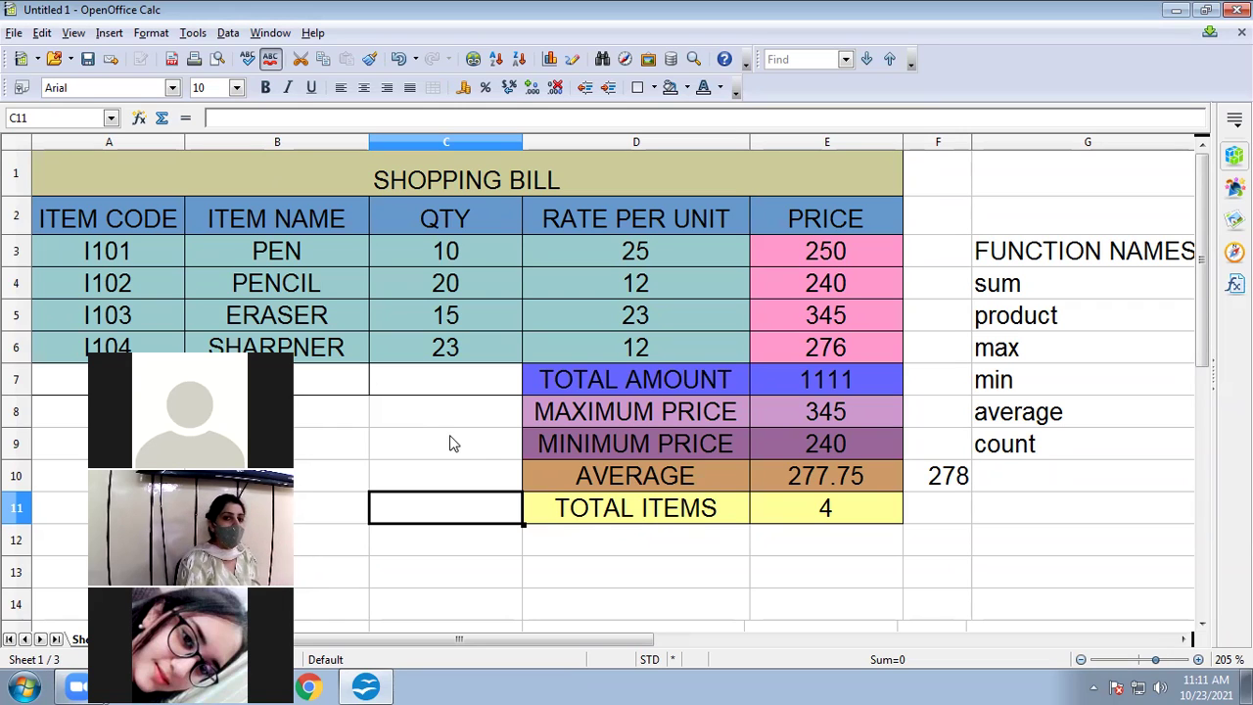
# - Try adjusting the height of row 3 to about 0.22 inches by moving its lower boundary
pyautogui.moveTo(27, 267); pyautogui.dragTo(29, 273)
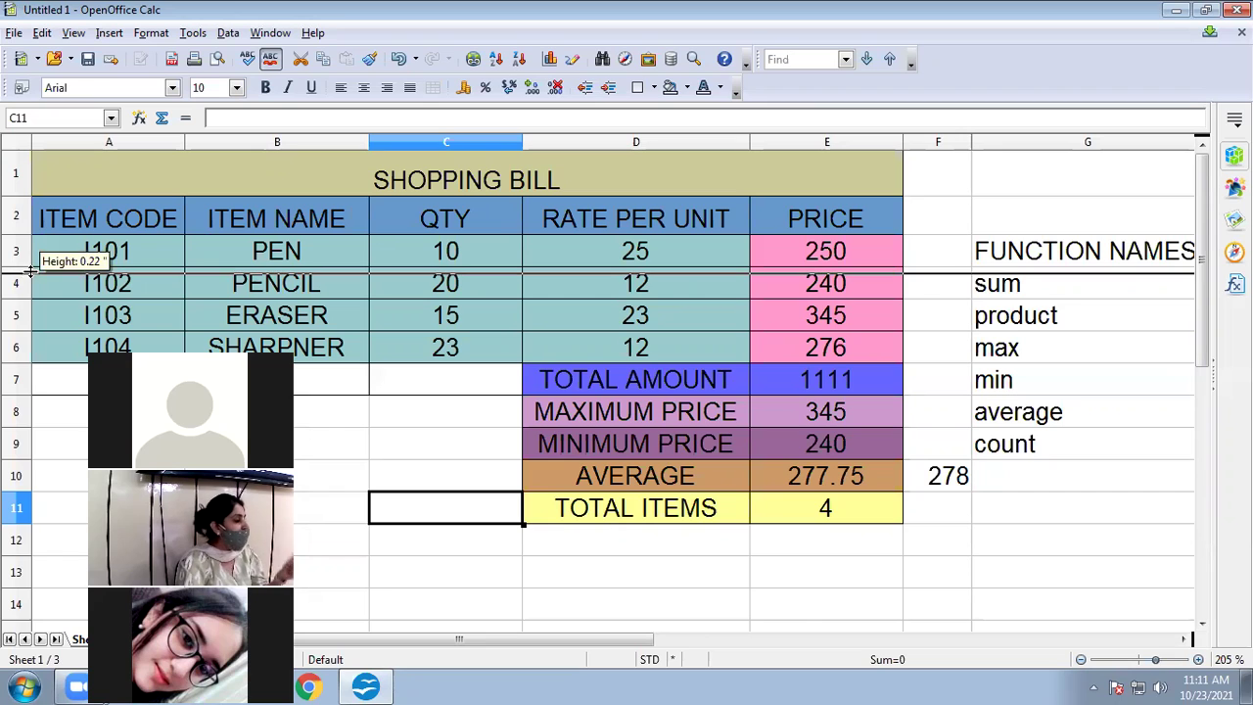
pyautogui.moveTo(31, 270); pyautogui.dragTo(36, 266)
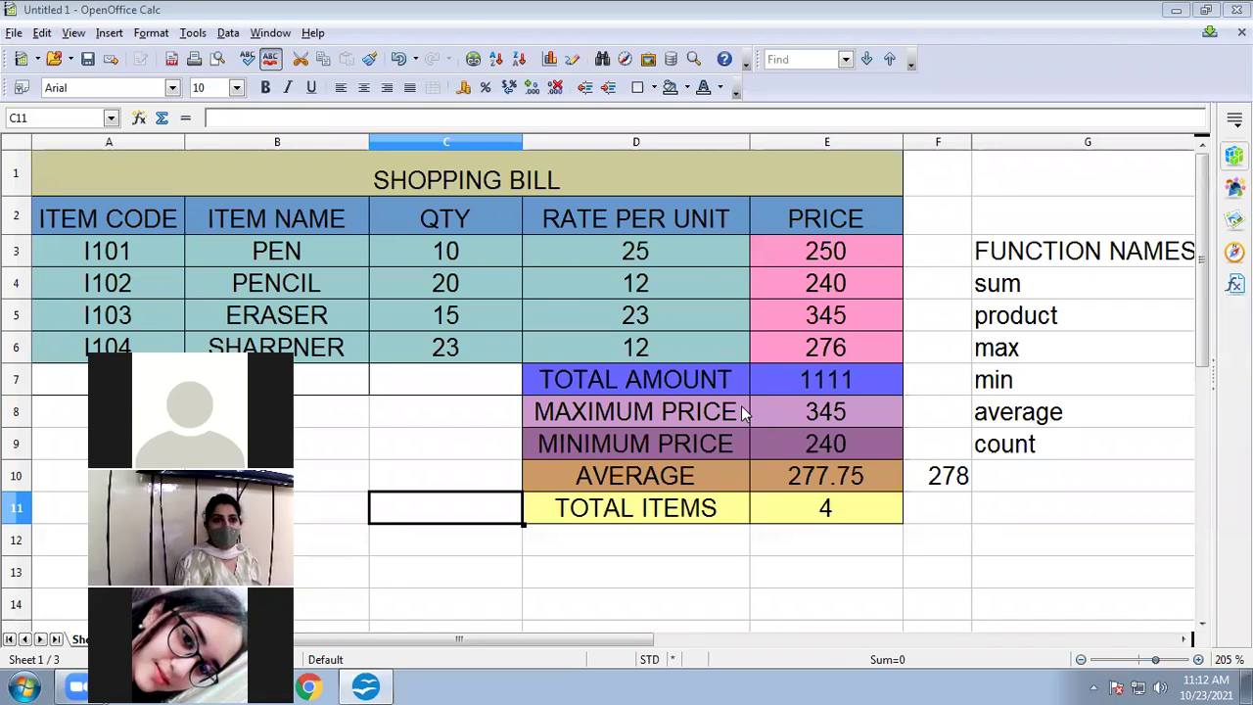
pyautogui.click(146, 34)
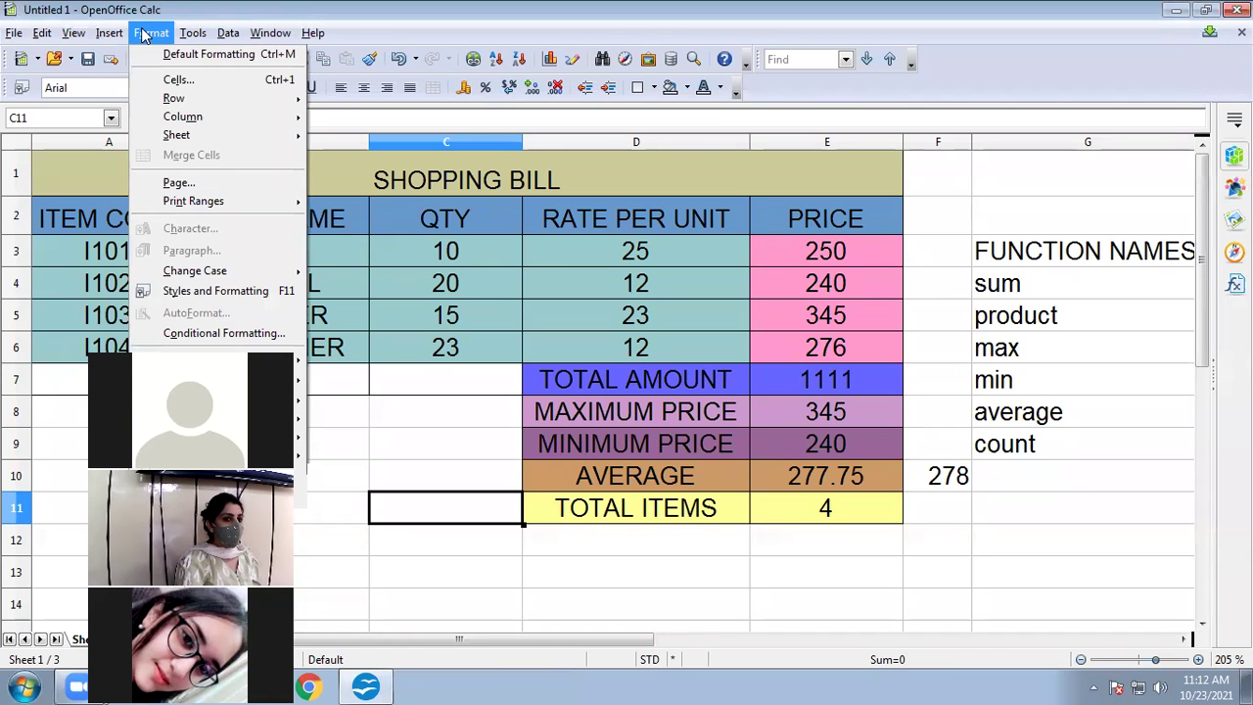
pyautogui.click(178, 79)
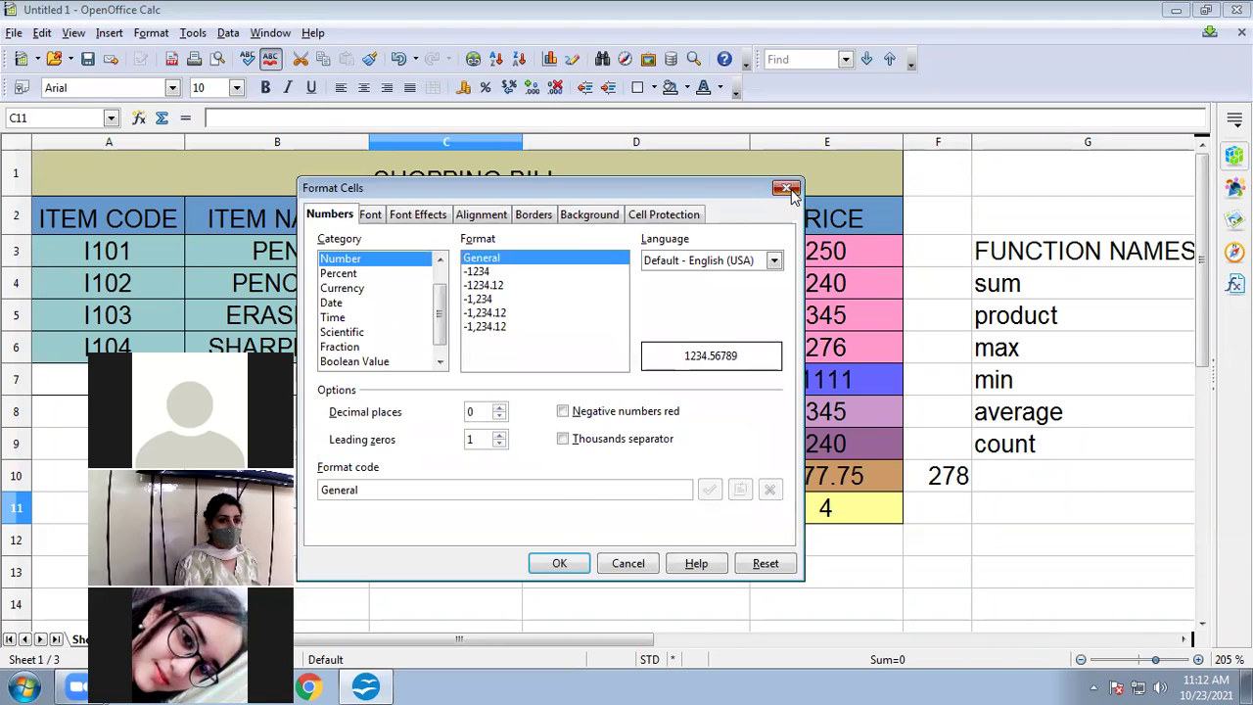
pyautogui.click(786, 187)
# - Insert a blank row above the TOTAL ITEMS row and undo the insertion
pyautogui.click(110, 33)
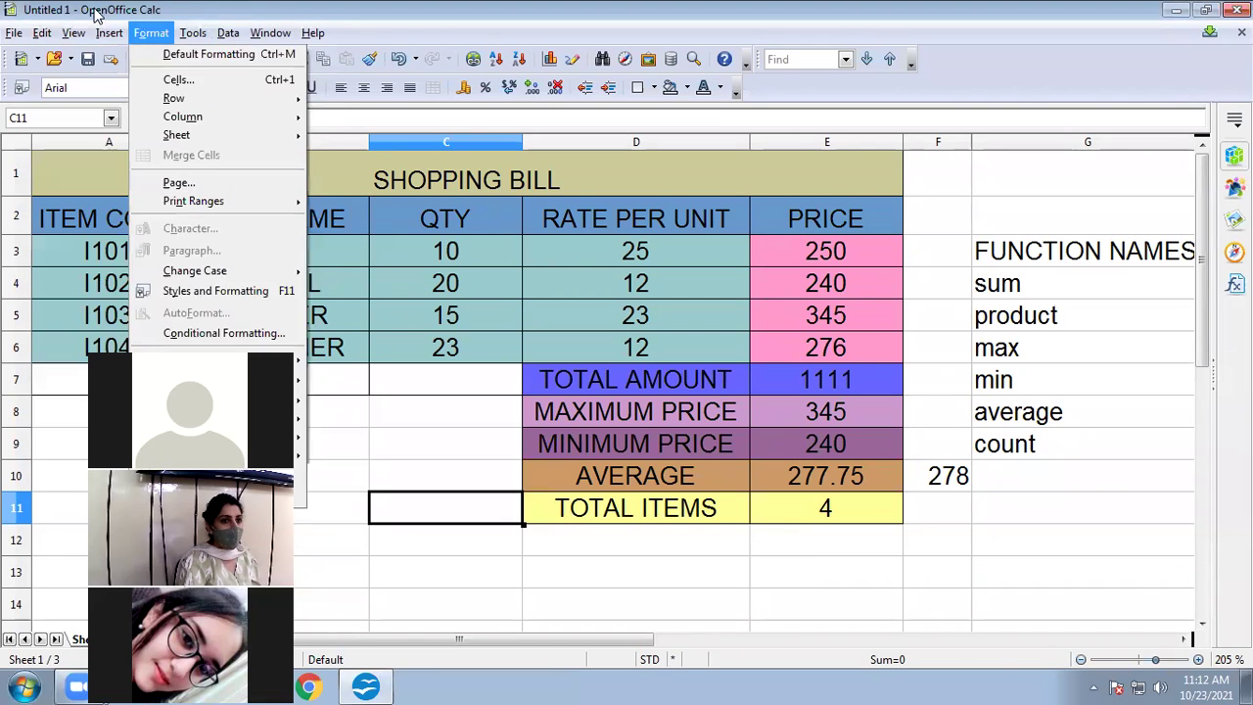
pyautogui.moveTo(110, 33)
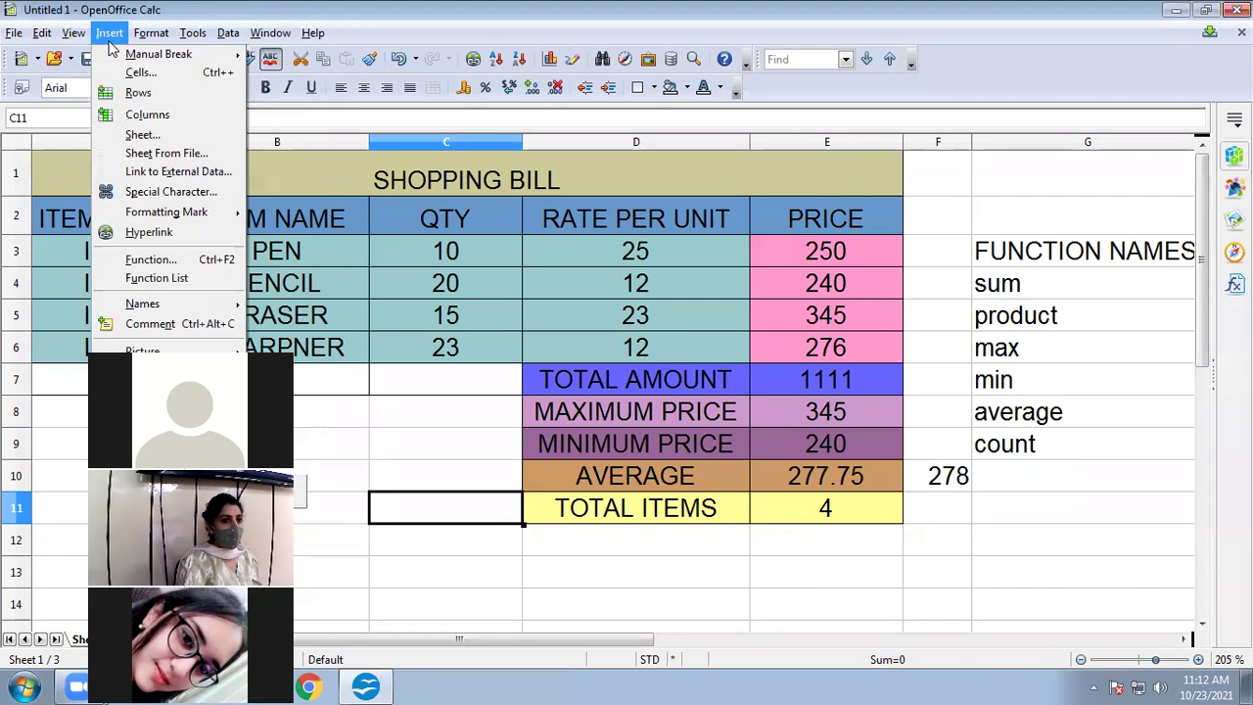
pyautogui.click(138, 96)
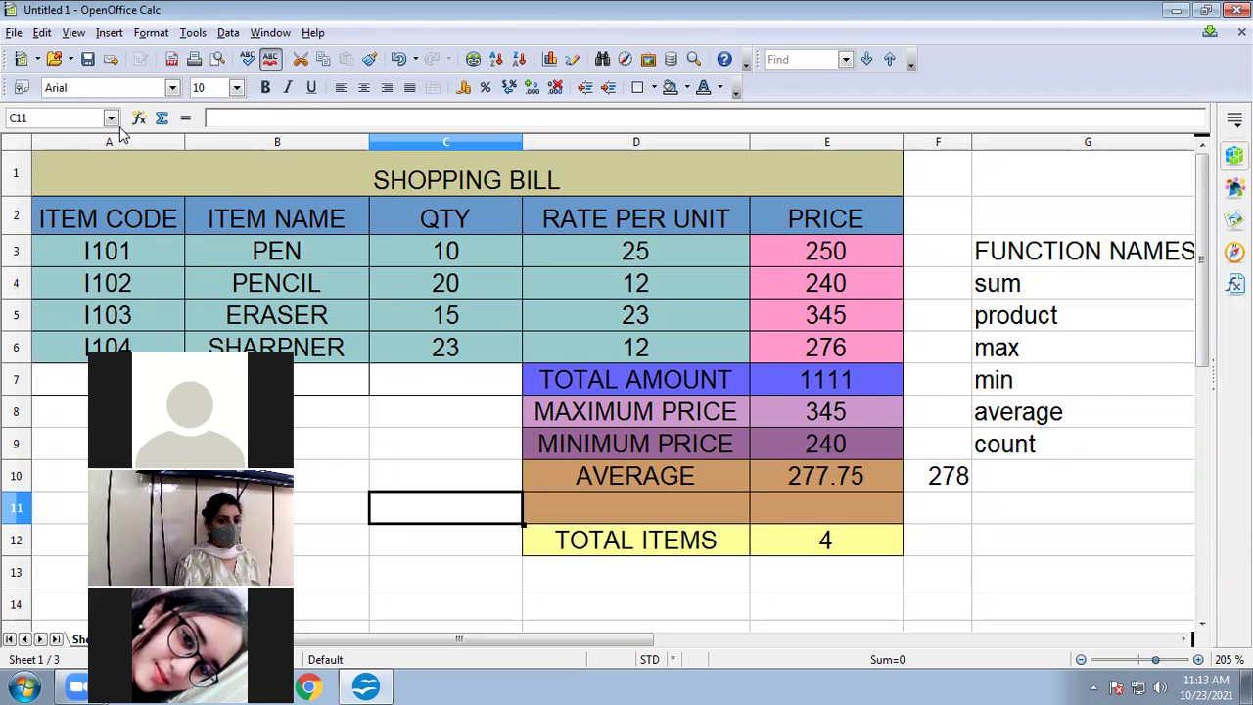
pyautogui.scroll(-3, 168, 226)
pyautogui.scroll(1, 205, 252)
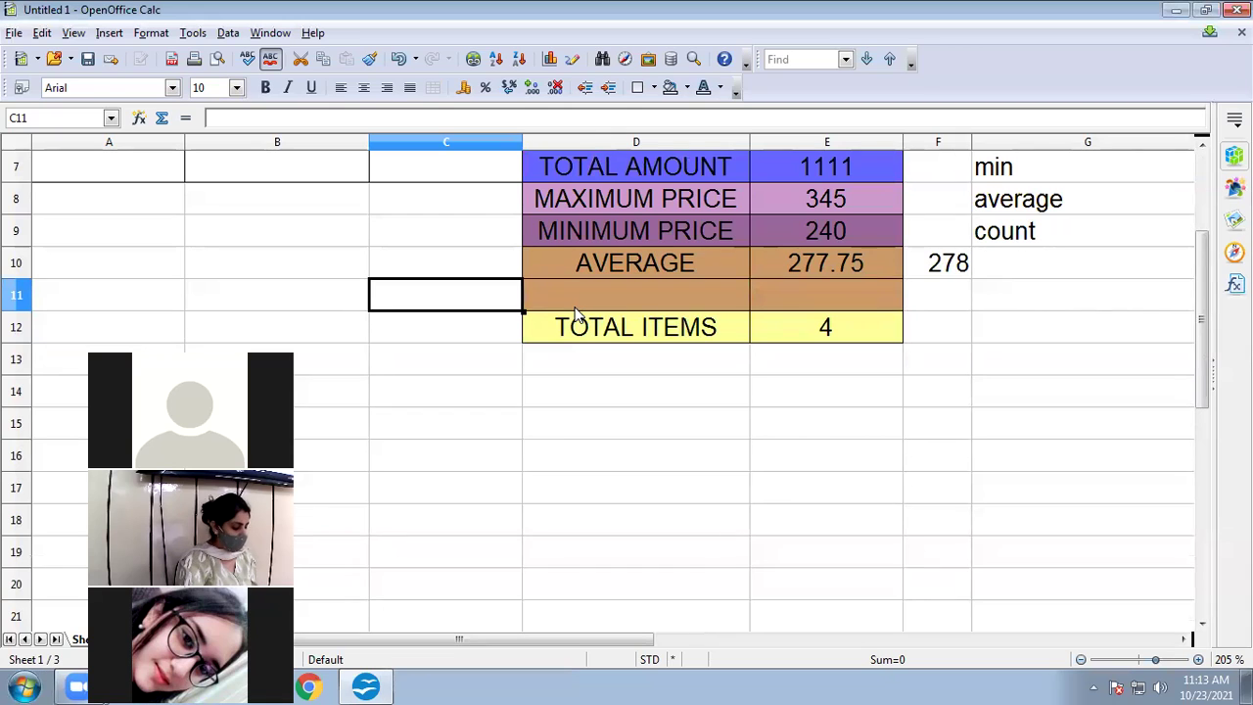
pyautogui.hotkey('ctrl', 'z')
pyautogui.click(573, 358)
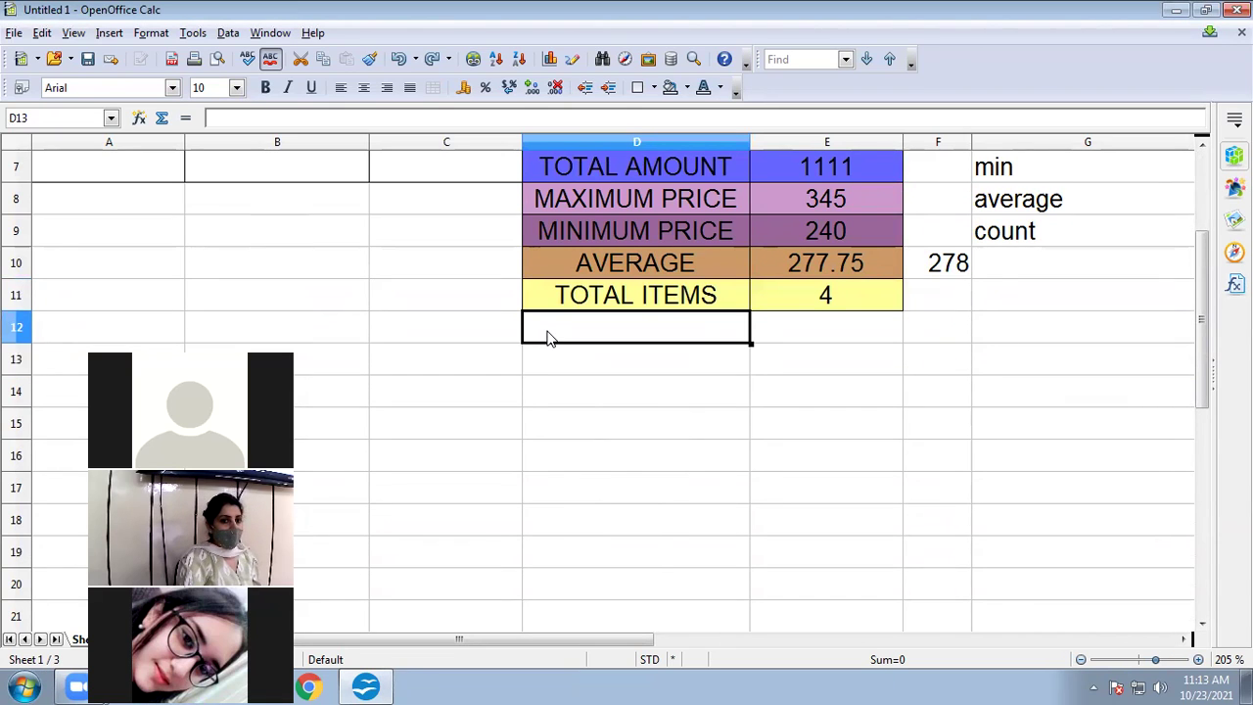
# - Insert a blank row directly above the TOTAL AMOUNT row, starting from cell C7
pyautogui.scroll(2, 529, 328)
pyautogui.click(480, 387)
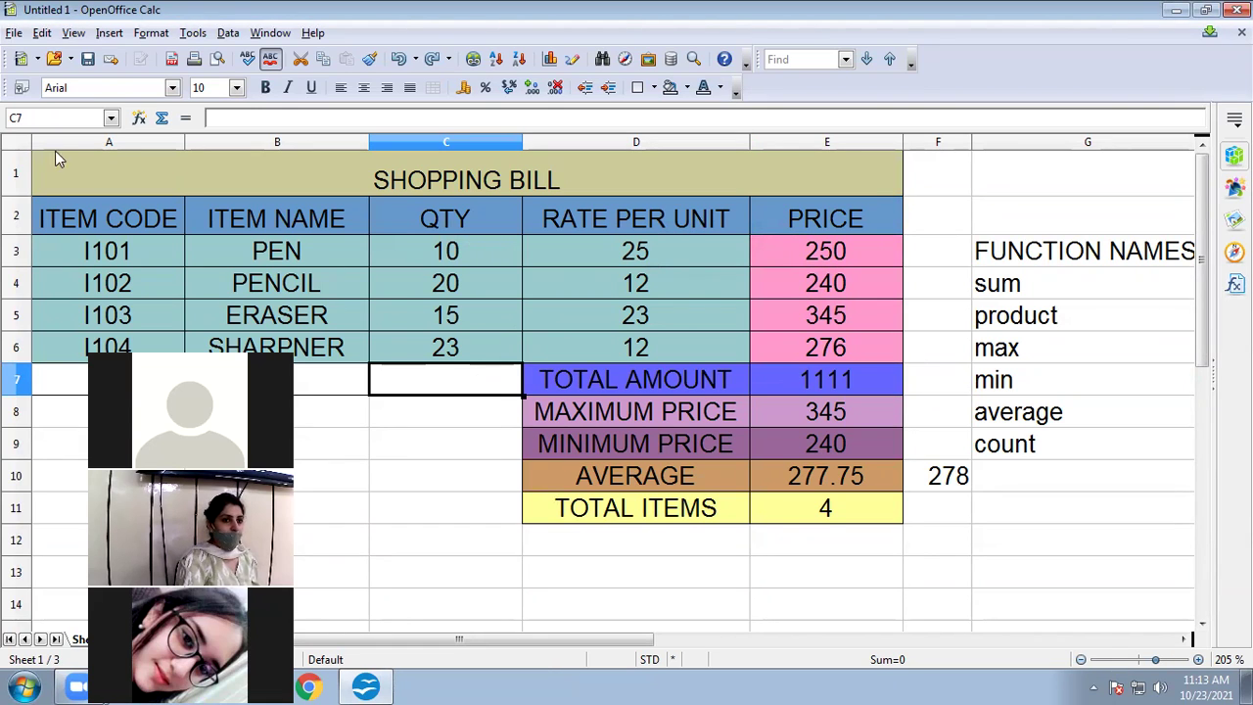
pyautogui.click(107, 33)
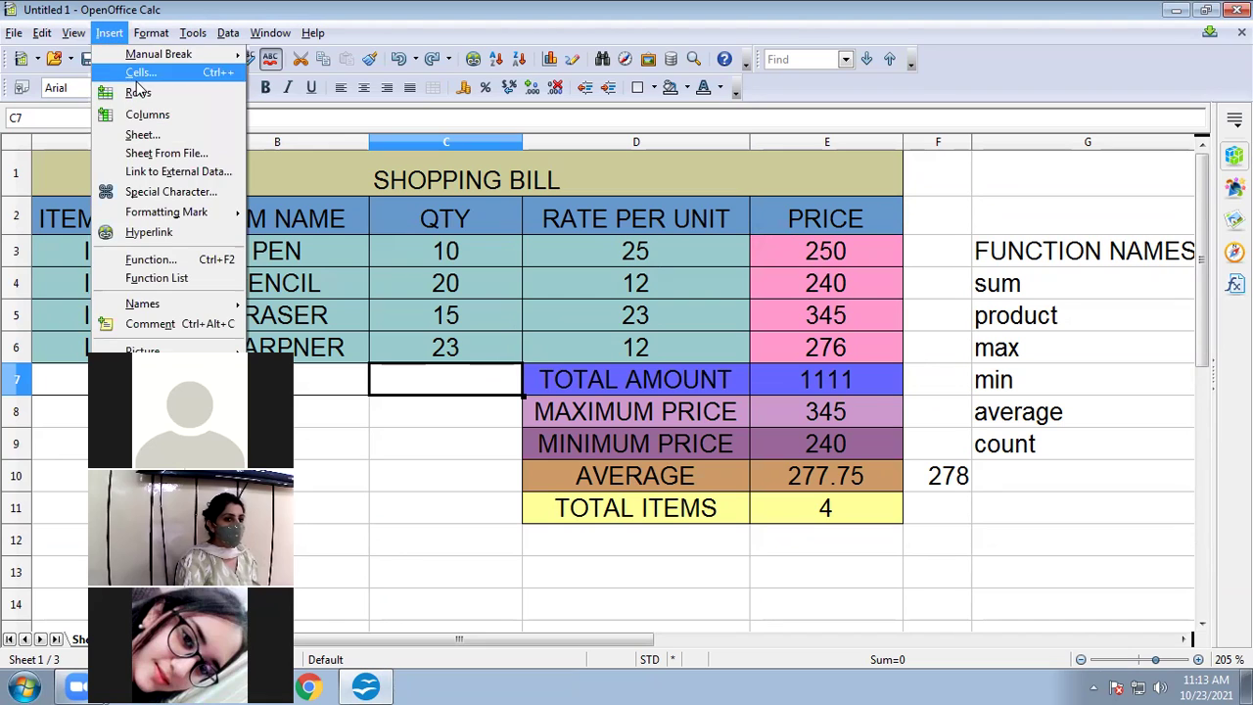
pyautogui.click(140, 98)
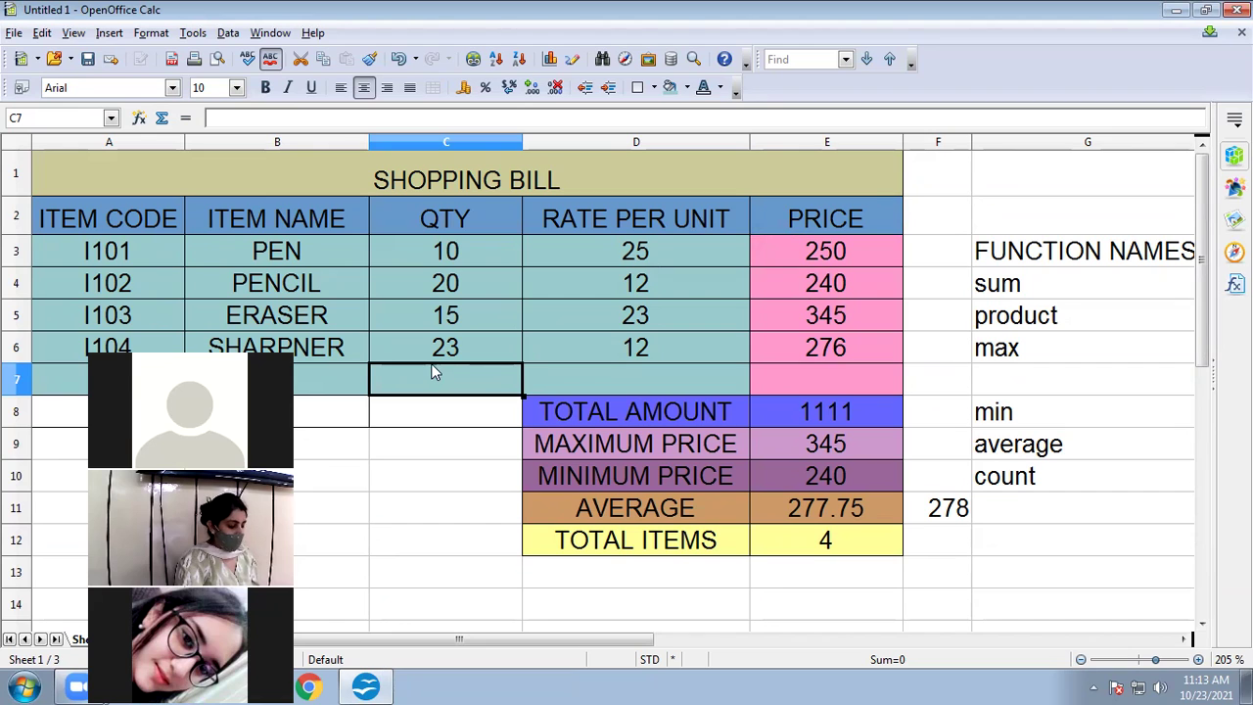
# - Insert a blank column before the RATE PER UNIT column, and undo both the column and the row insertion
pyautogui.click(616, 147)
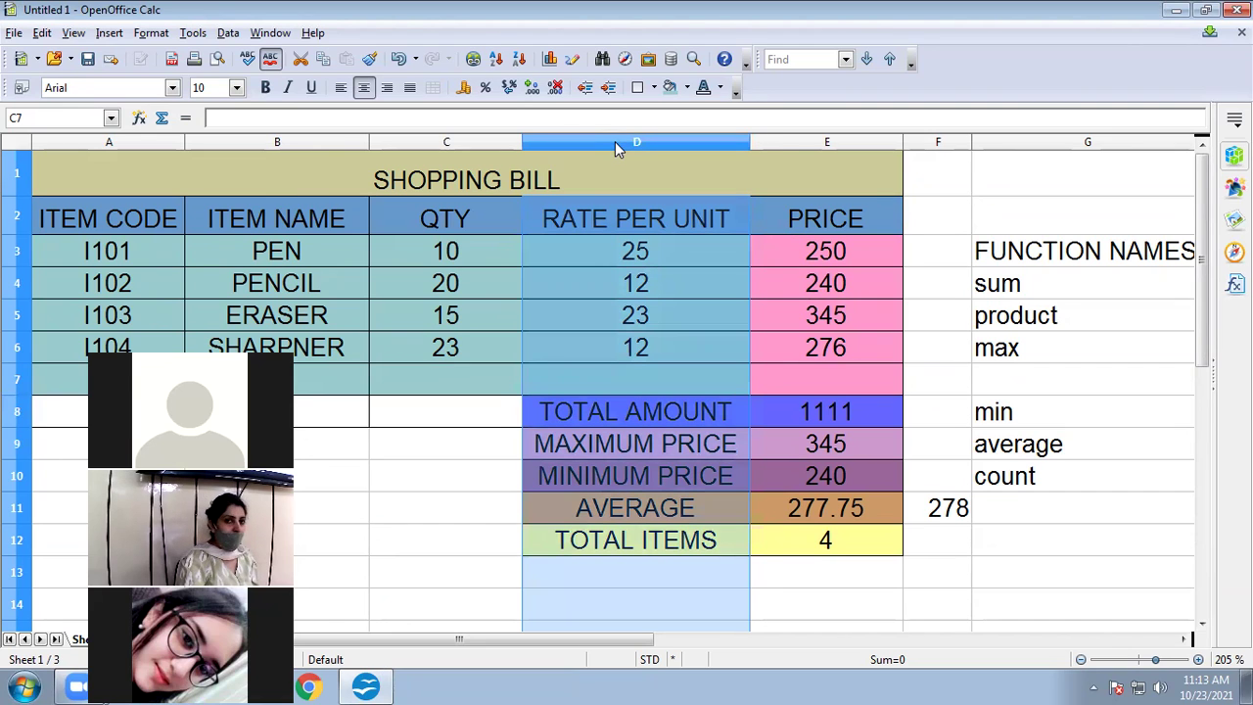
pyautogui.click(109, 32)
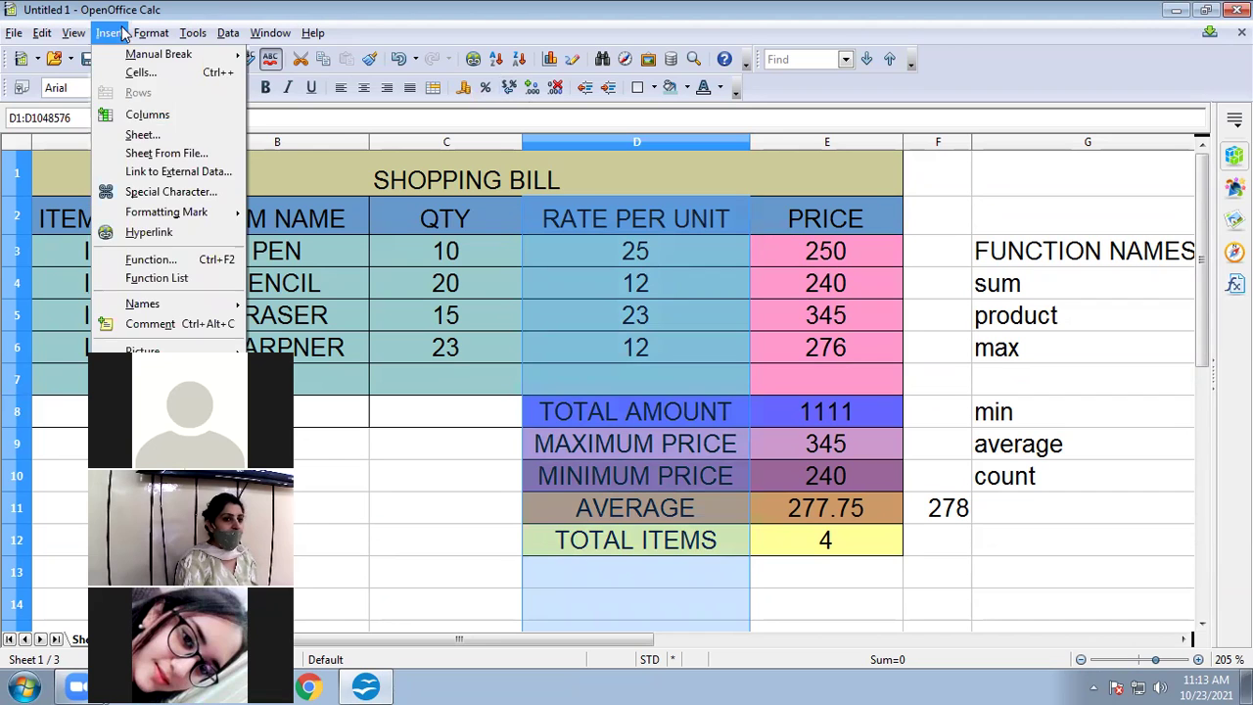
pyautogui.click(147, 115)
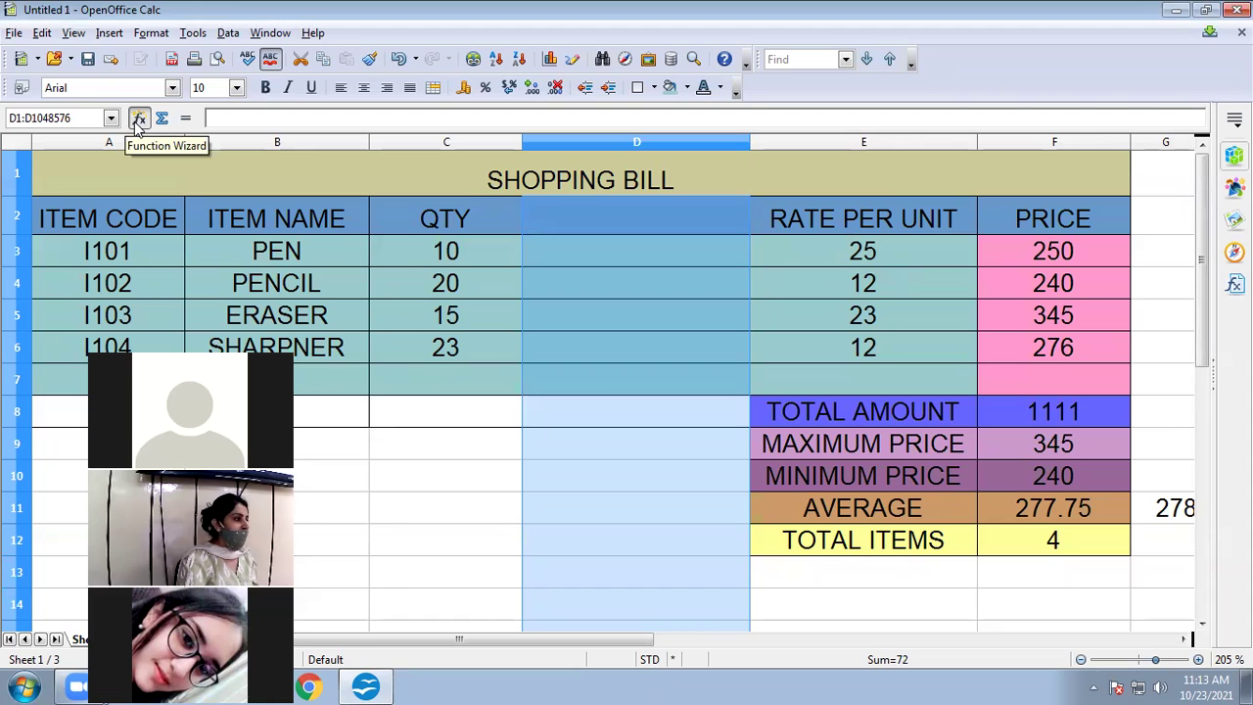
pyautogui.hotkey('ctrl', 'z')
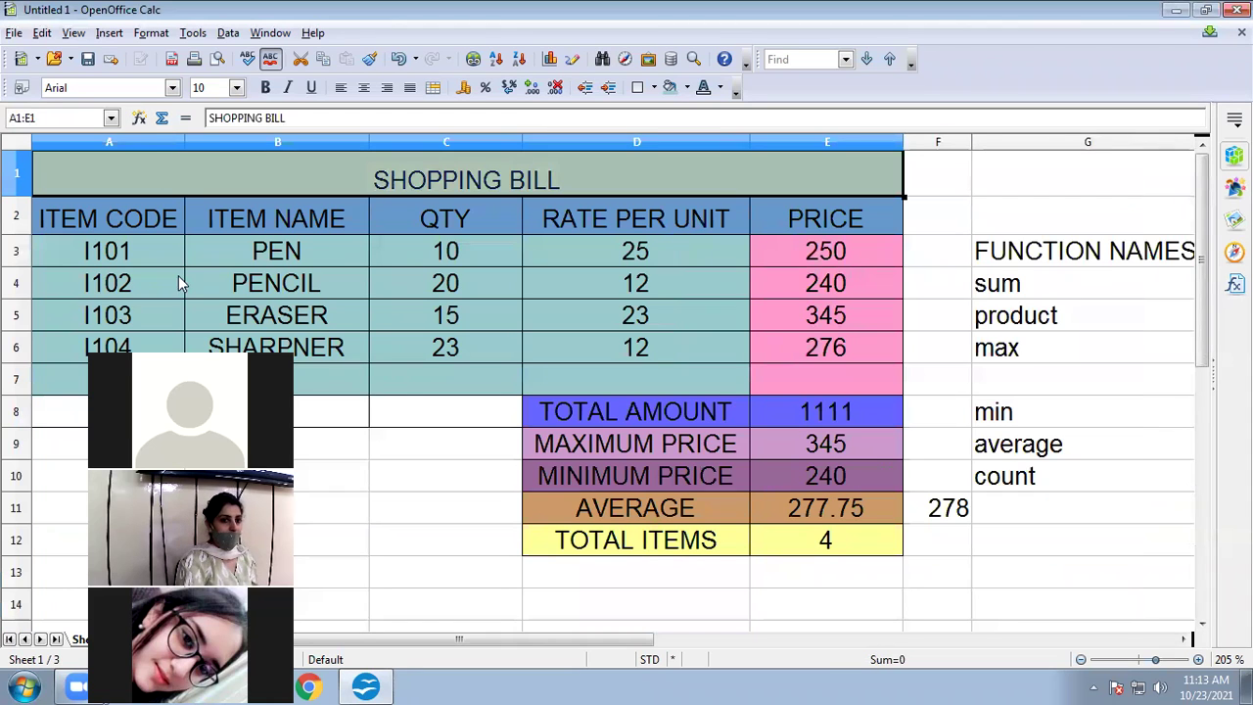
pyautogui.hotkey('ctrl', 'z')
pyautogui.click(441, 439)
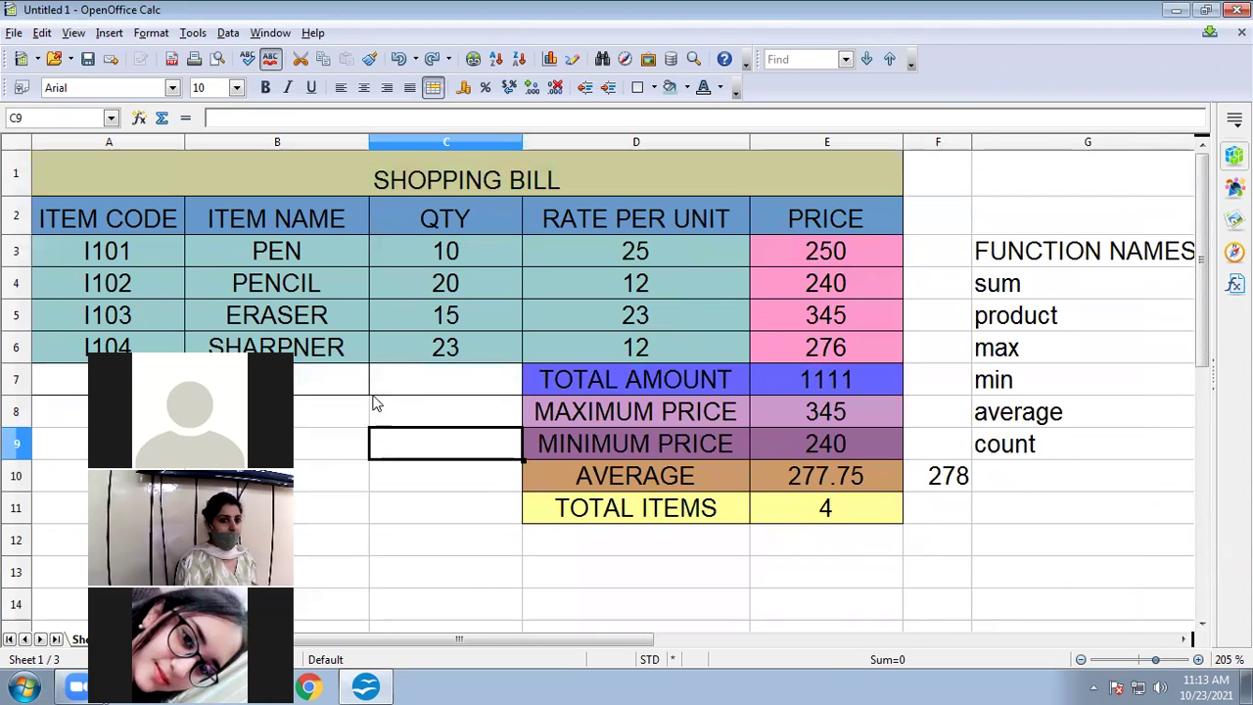
pyautogui.rightClick(392, 385)
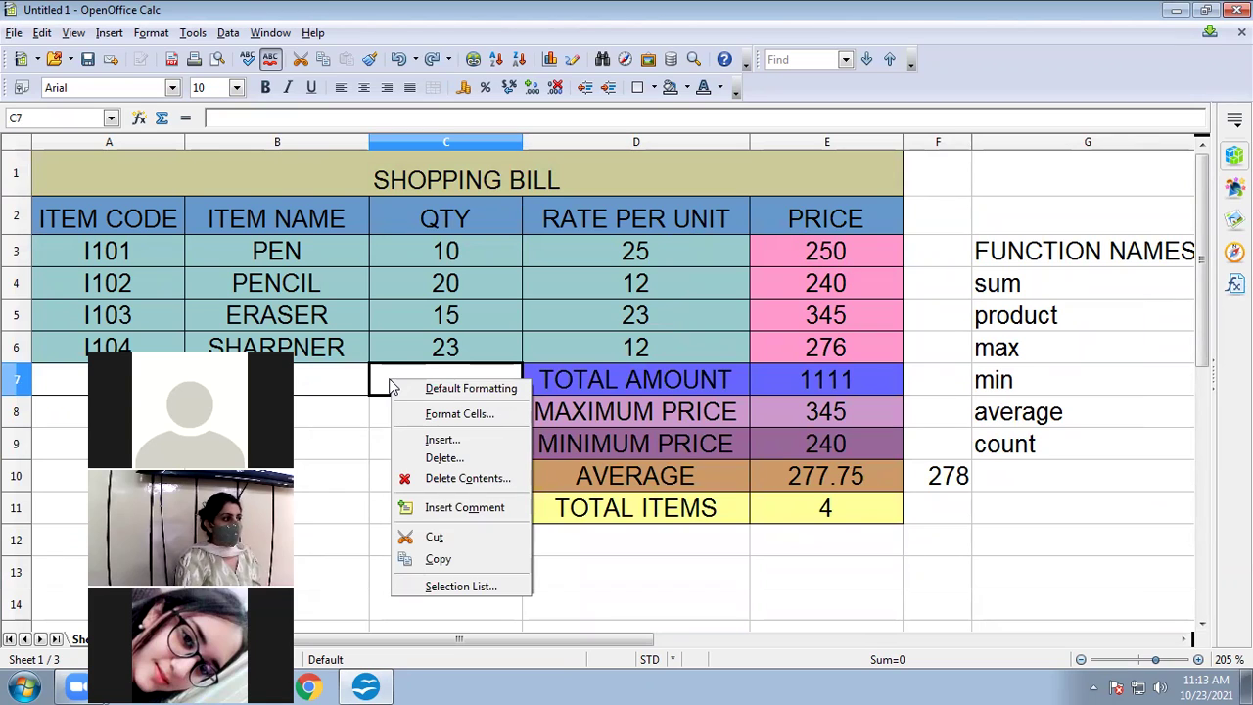
pyautogui.click(374, 390)
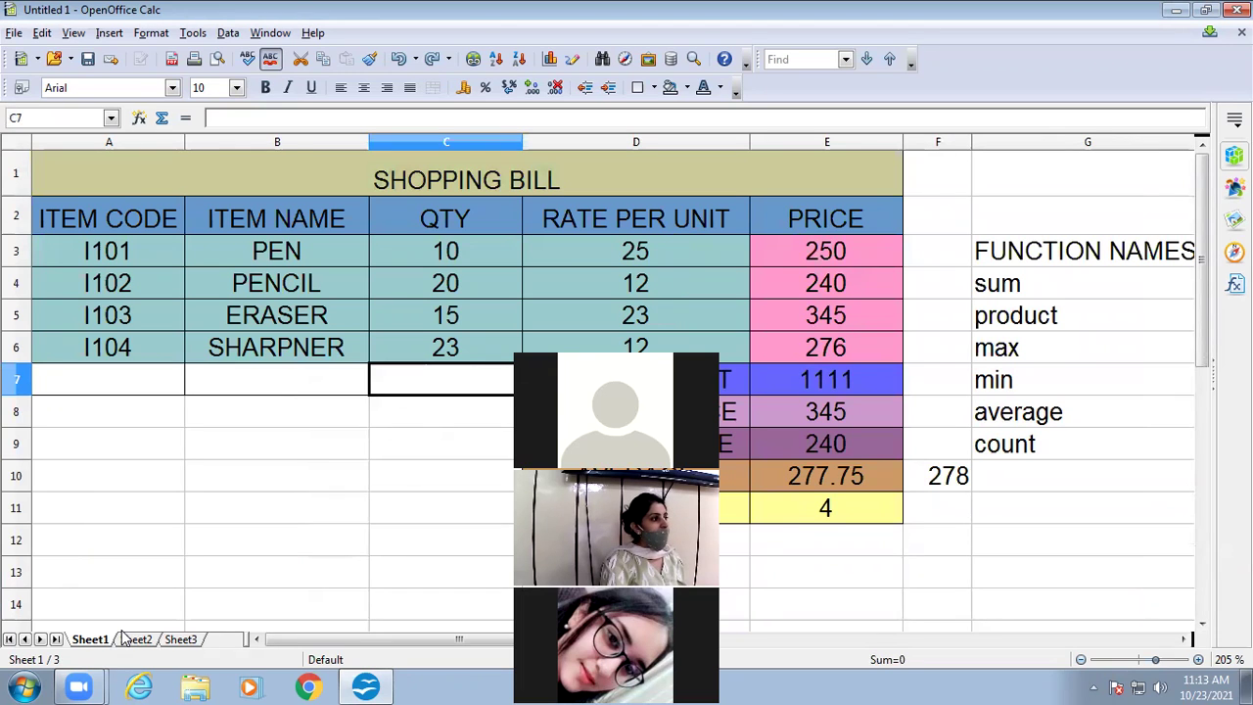
# - Insert 3 new sheets after the current sheet, Sheet1
pyautogui.click(108, 32)
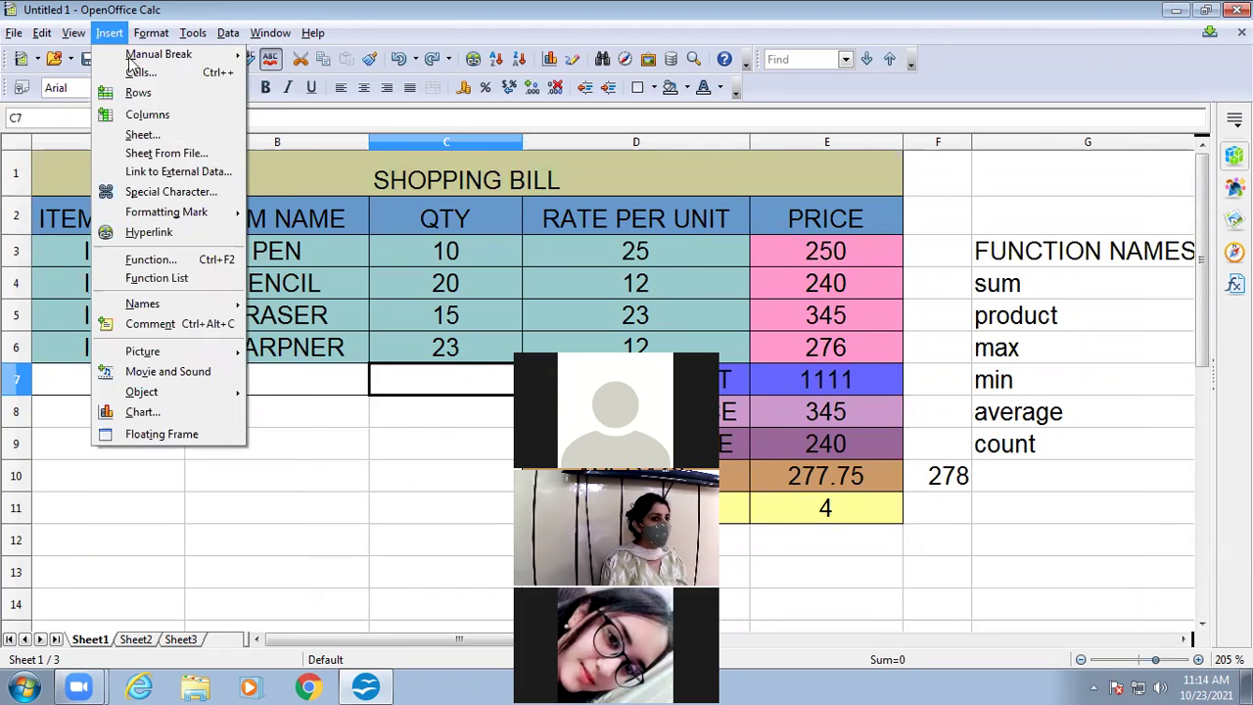
pyautogui.click(145, 138)
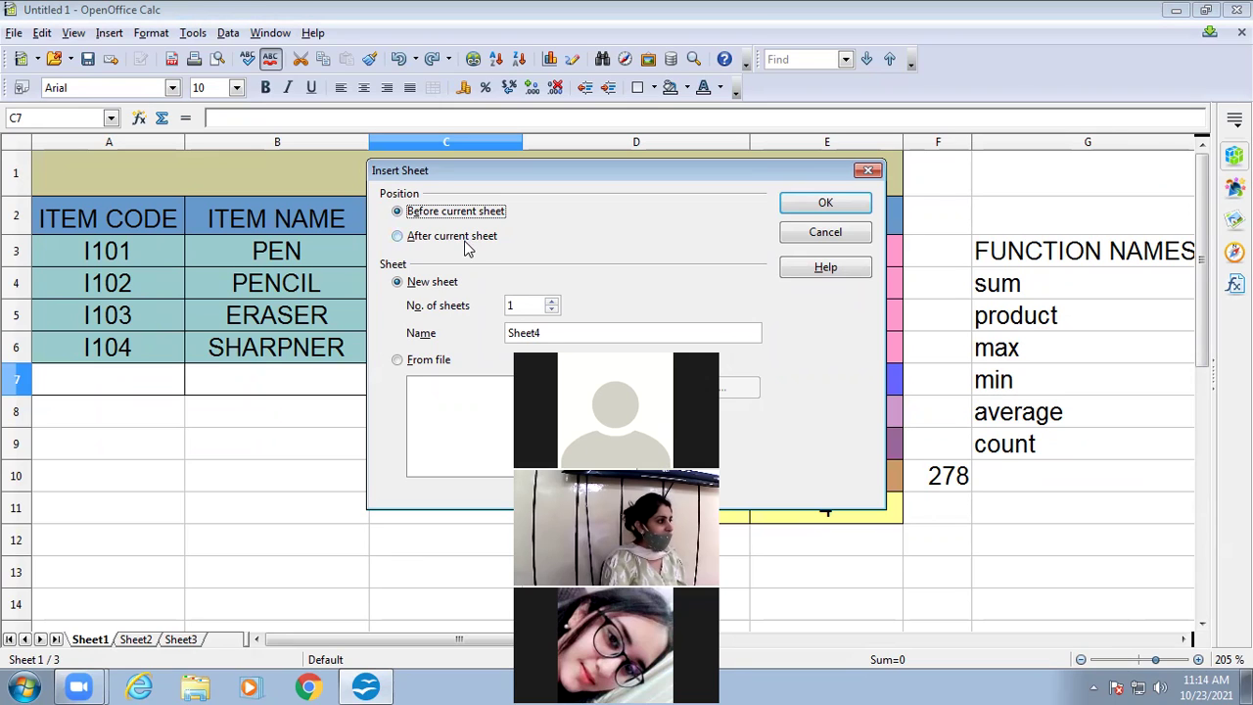
pyautogui.click(552, 302)
pyautogui.click(552, 303)
pyautogui.click(553, 309)
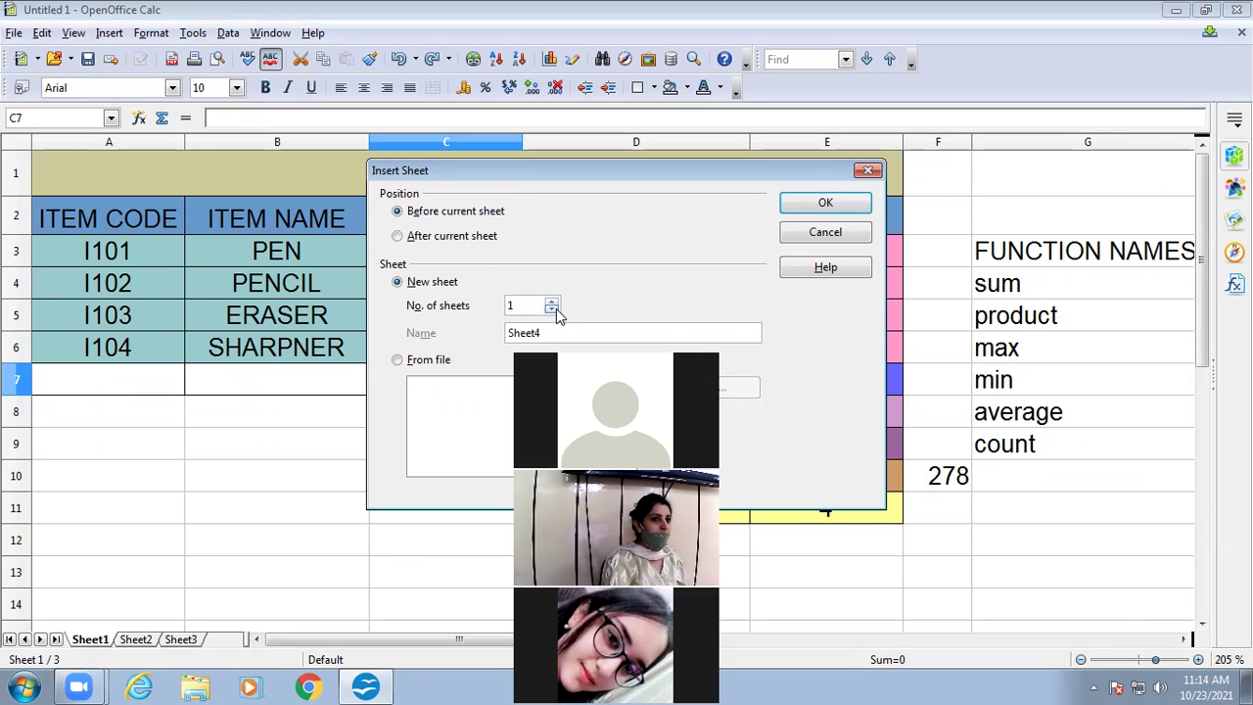
pyautogui.click(552, 302)
pyautogui.click(552, 302)
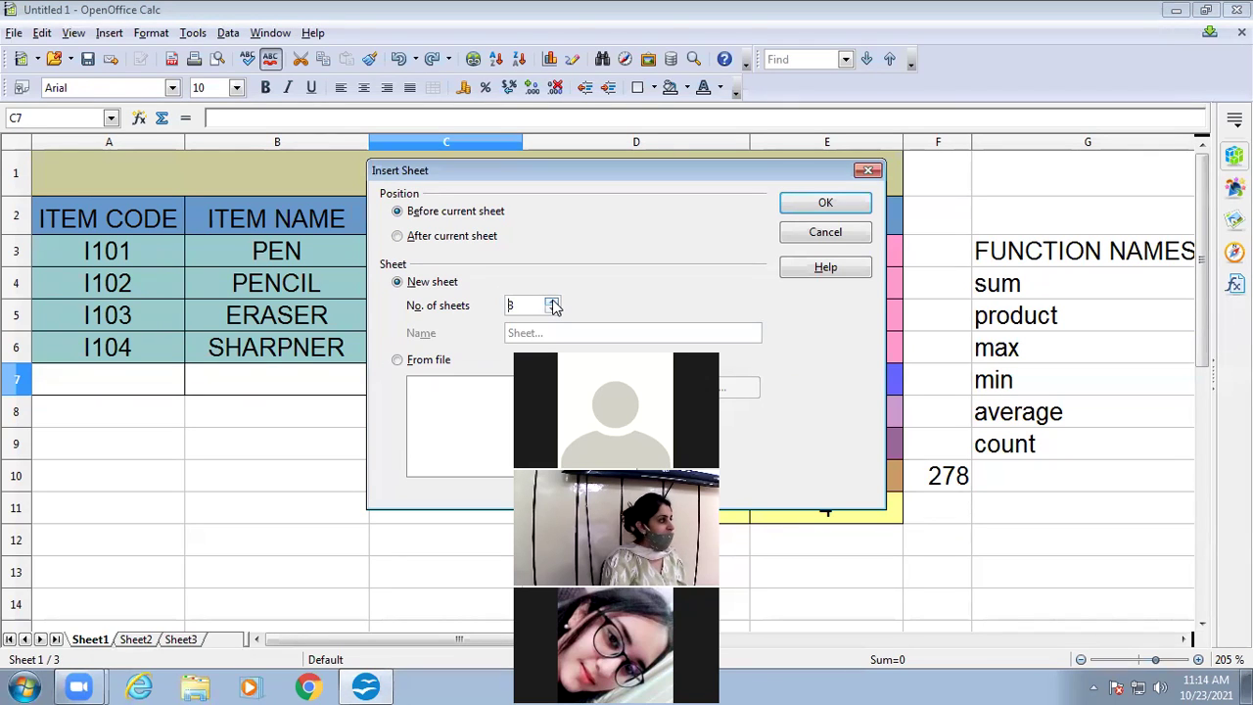
pyautogui.click(403, 238)
pyautogui.click(821, 205)
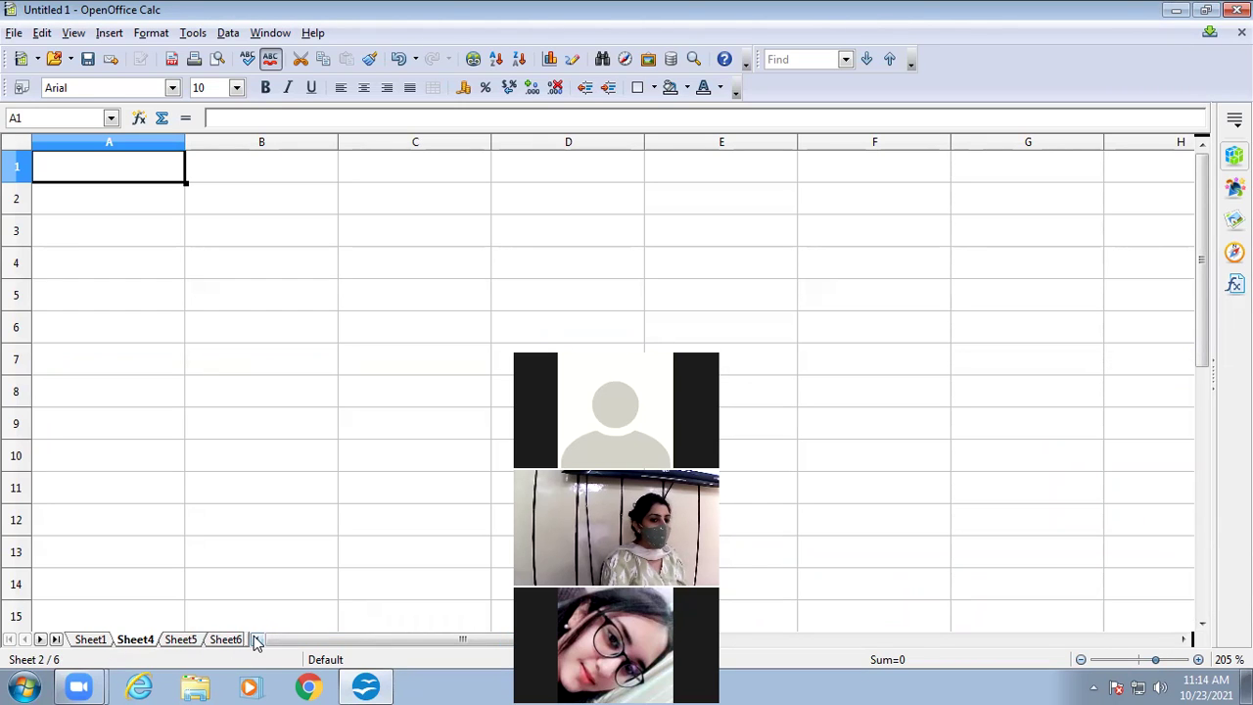
# - Reorder the sheets as Sheet1, Sheet6, Sheet5, Sheet2, Sheet3, Sheet4, and go back to Sheet1
pyautogui.moveTo(252, 639); pyautogui.dragTo(341, 638)
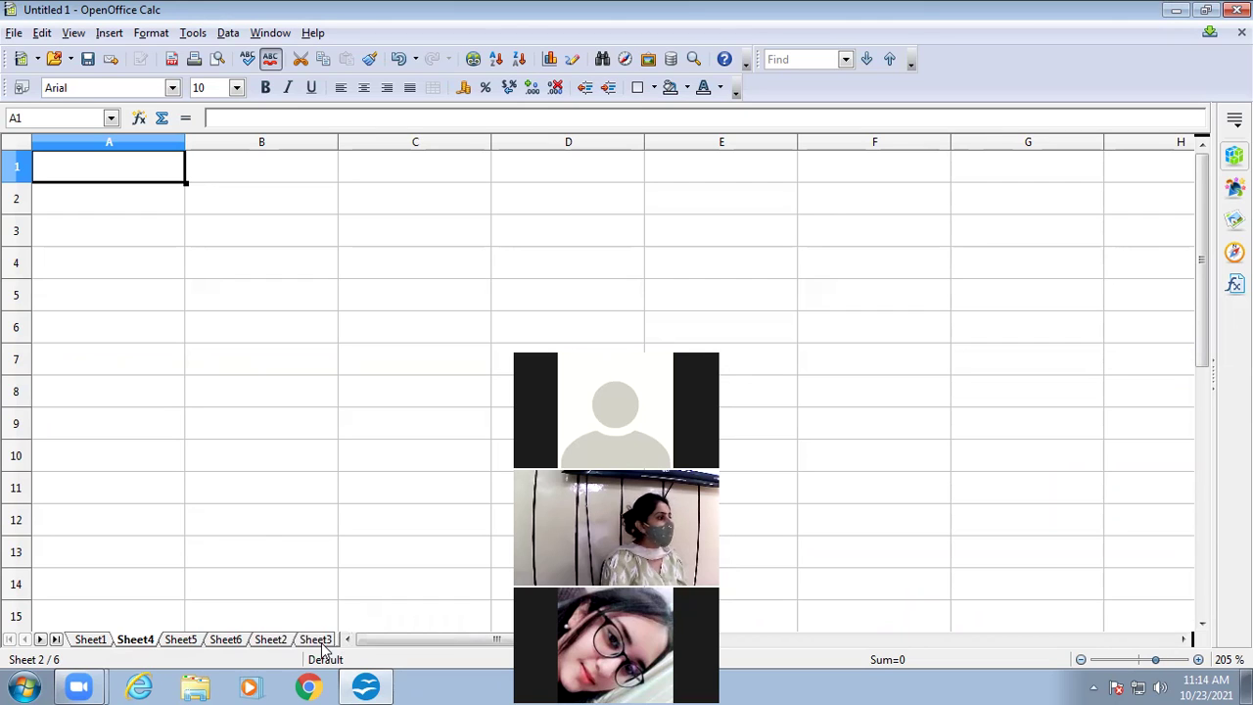
pyautogui.moveTo(339, 639); pyautogui.dragTo(421, 638)
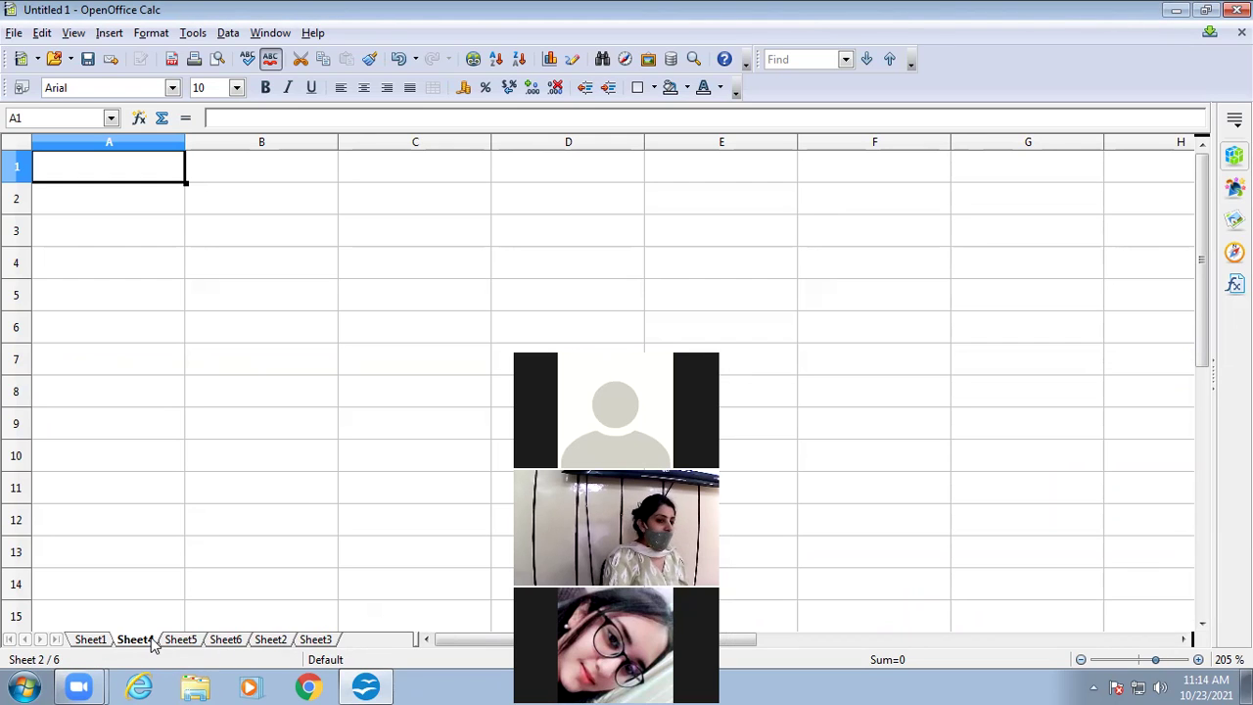
pyautogui.moveTo(174, 641); pyautogui.dragTo(140, 643)
pyautogui.moveTo(218, 641); pyautogui.dragTo(244, 646)
pyautogui.click(248, 641)
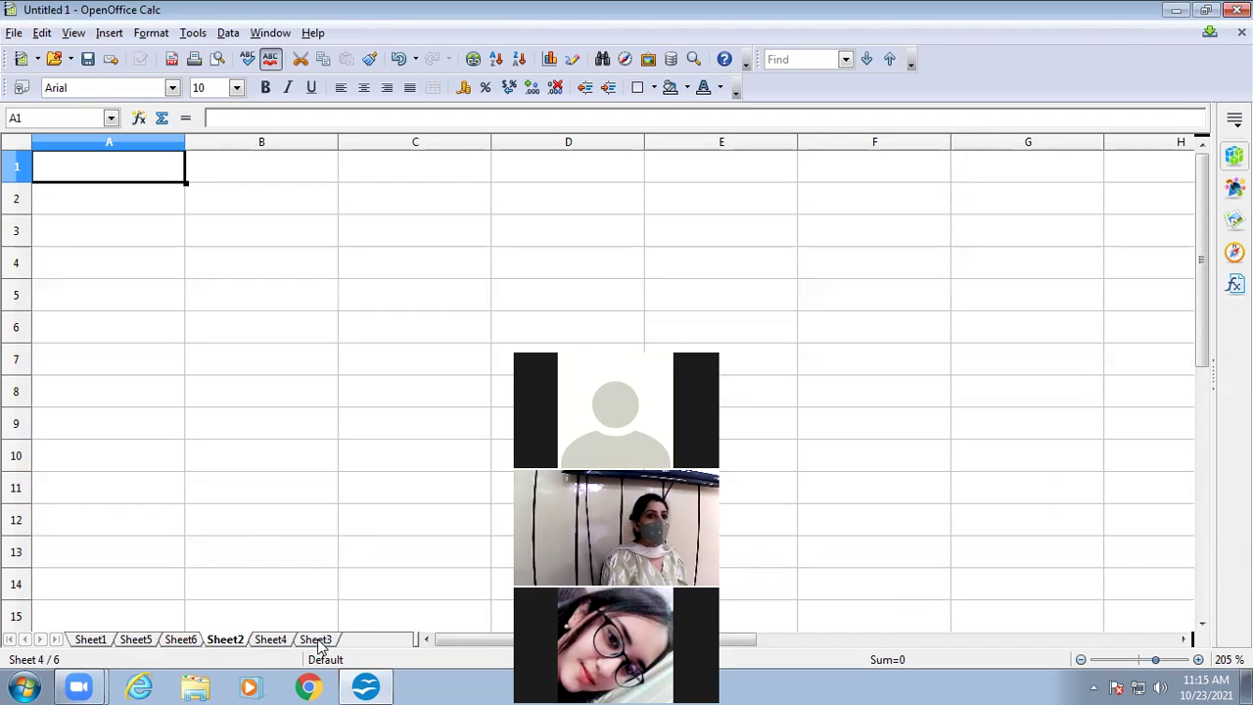
pyautogui.moveTo(316, 646); pyautogui.dragTo(247, 646)
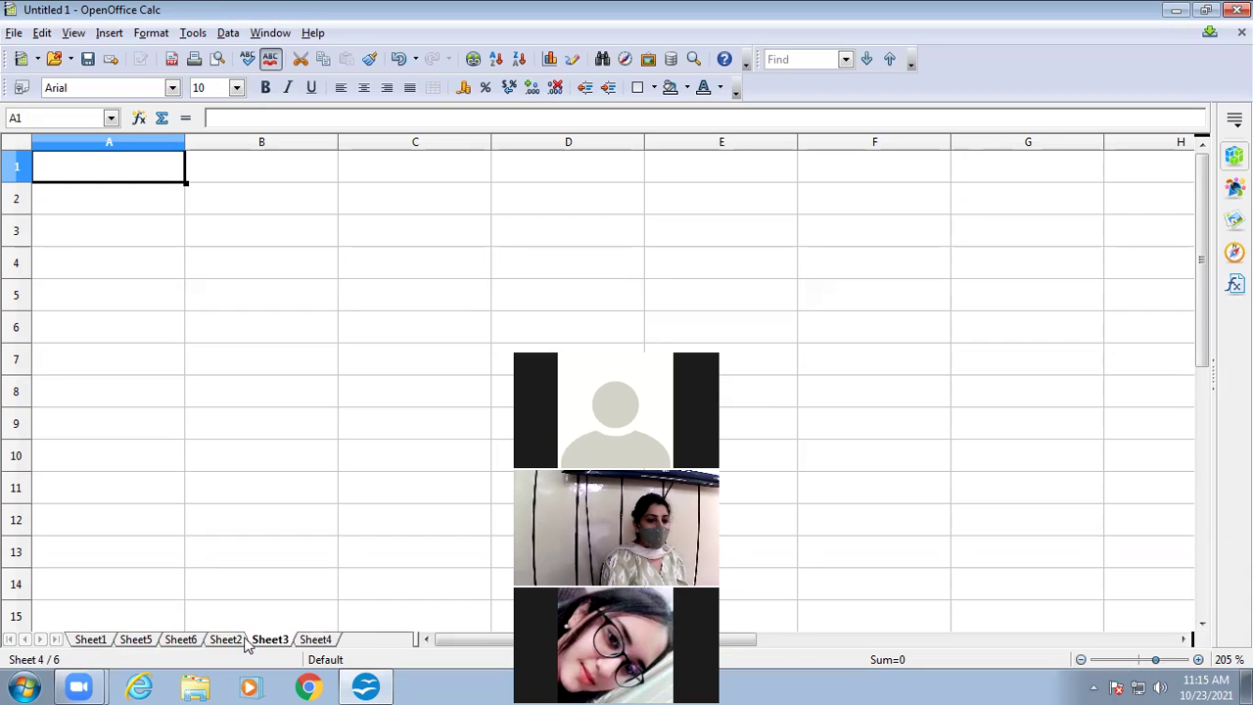
pyautogui.click(164, 648)
pyautogui.moveTo(162, 644); pyautogui.dragTo(146, 644)
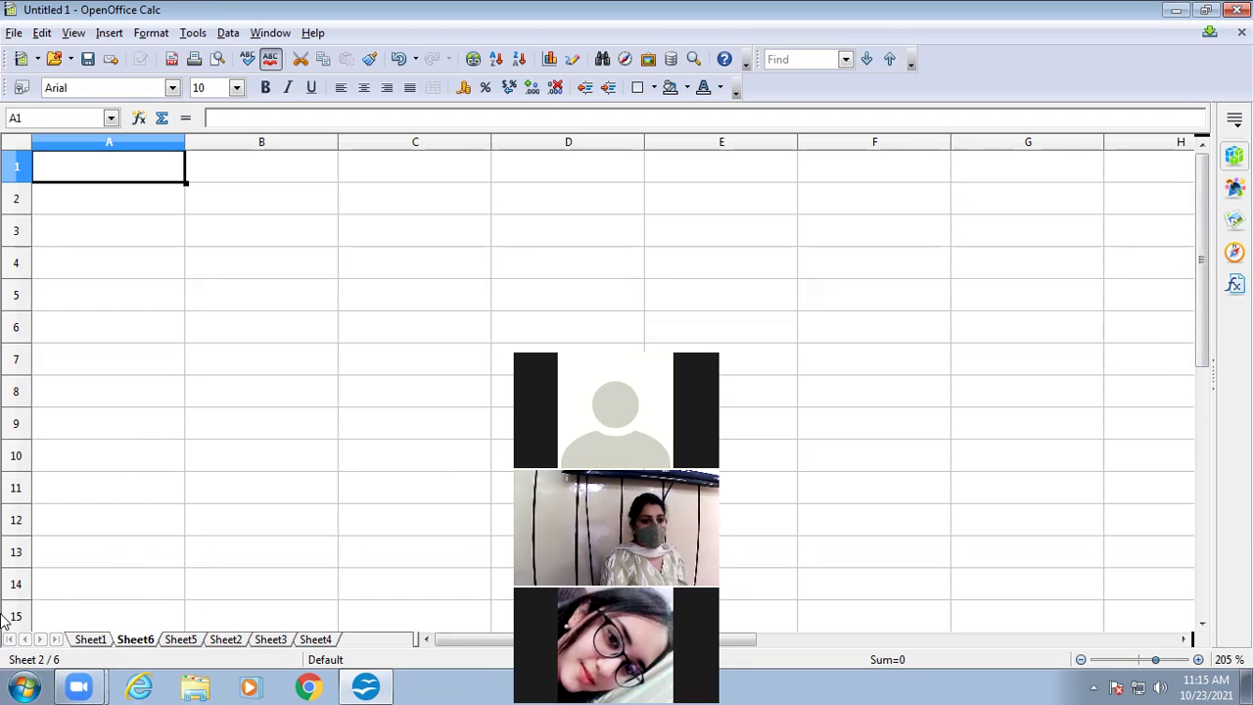
pyautogui.click(86, 638)
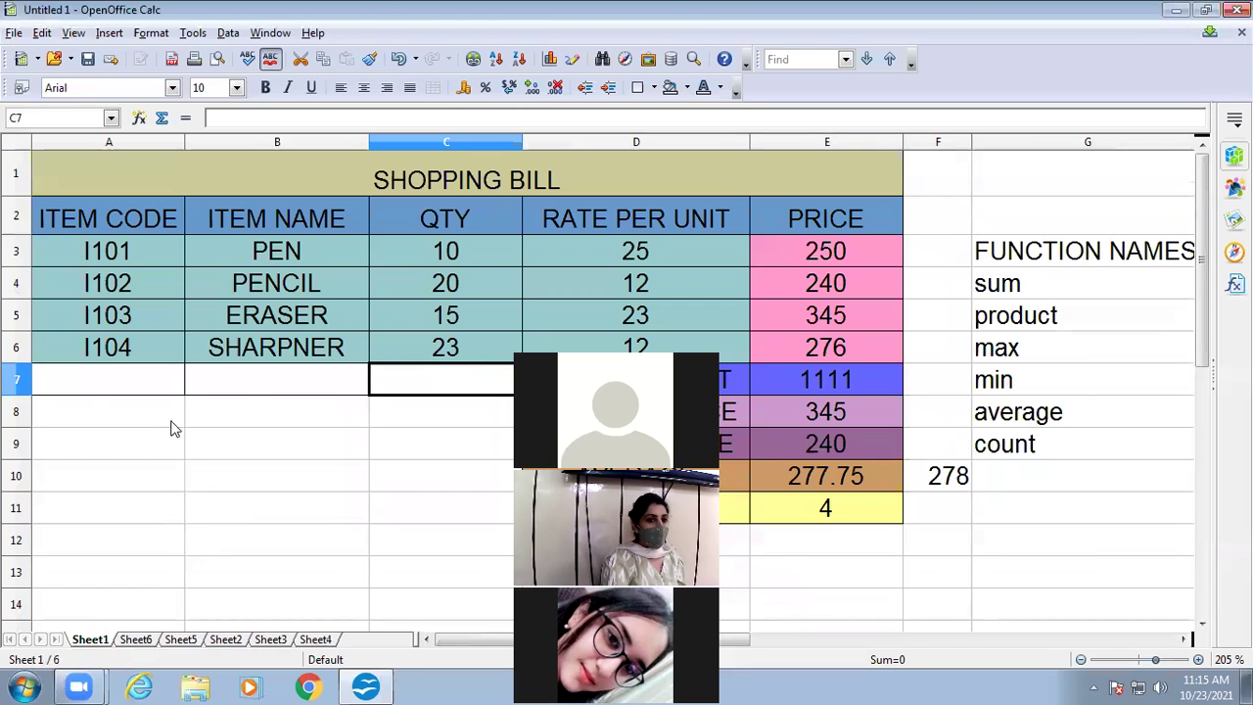
pyautogui.rightClick(249, 388)
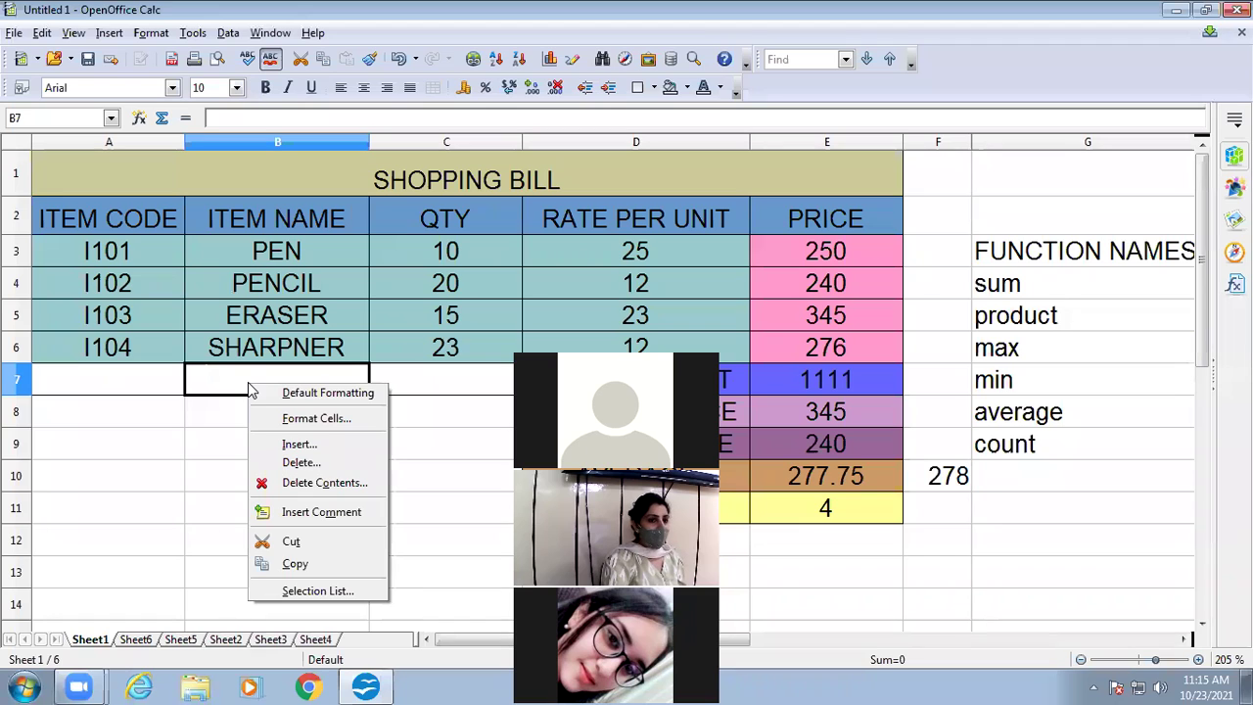
pyautogui.click(298, 445)
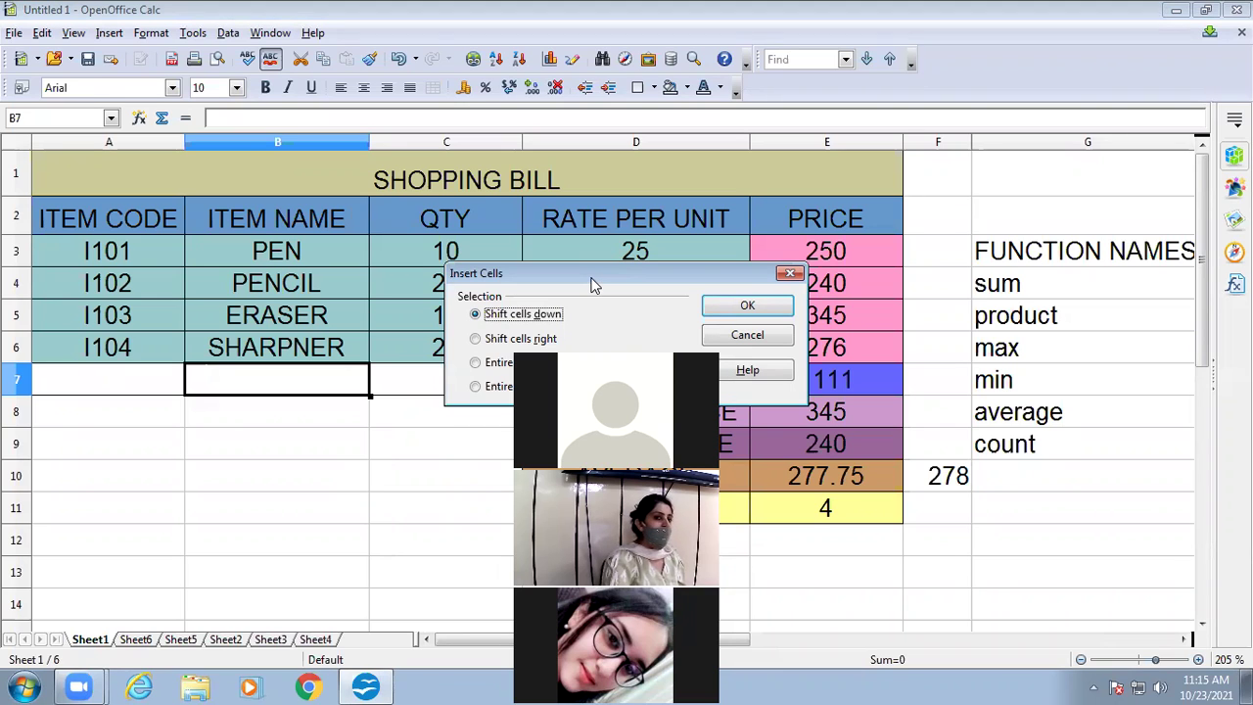
pyautogui.click(789, 273)
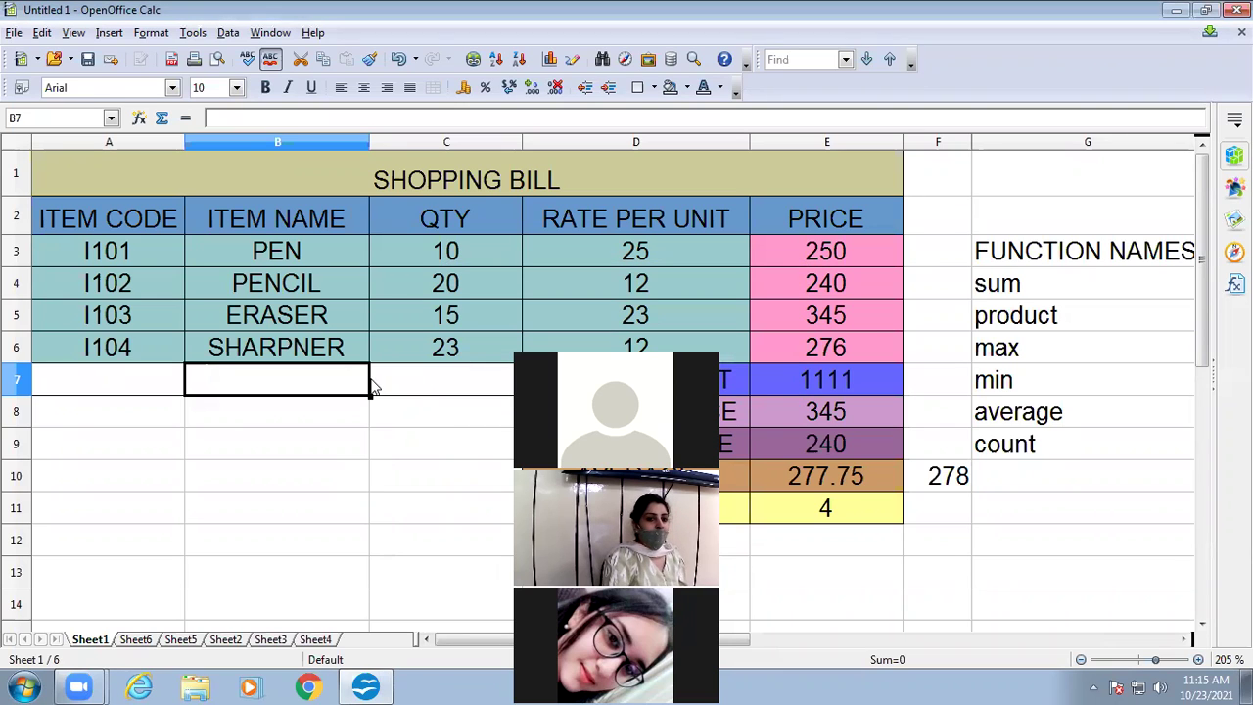
# - Insert a single cell at C7 below the quantities, shifting the existing cells down
pyautogui.rightClick(422, 384)
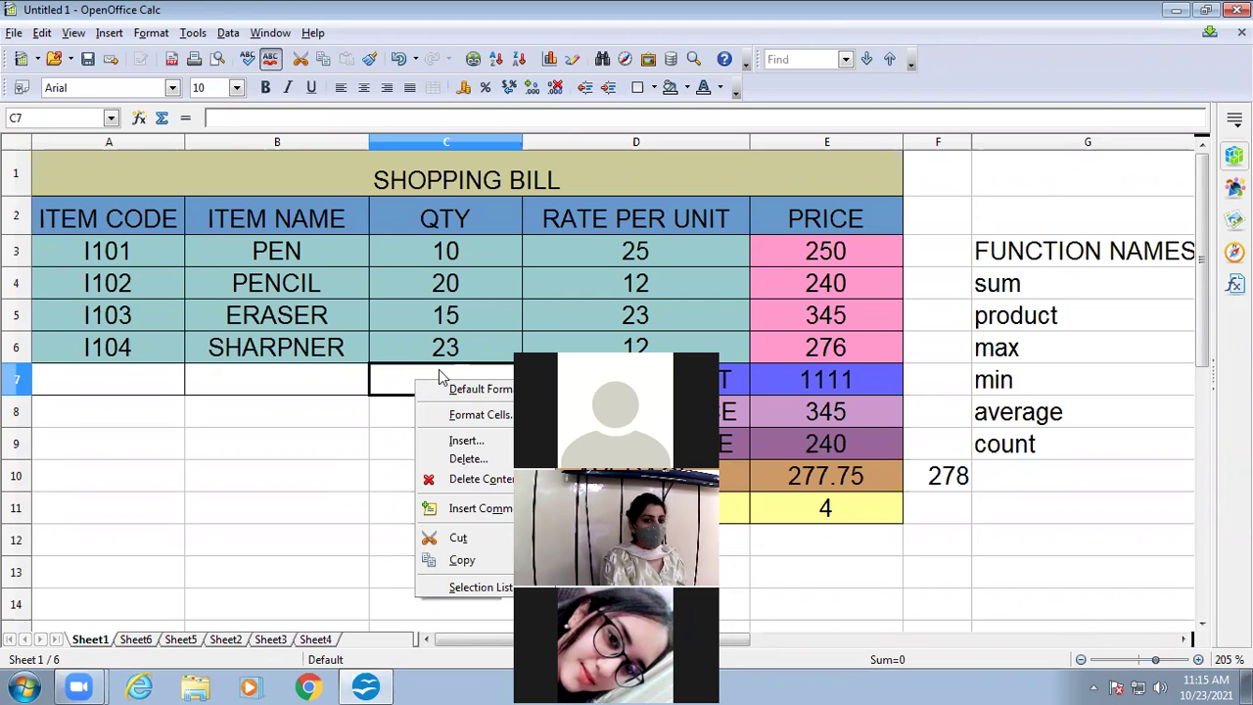
pyautogui.click(466, 440)
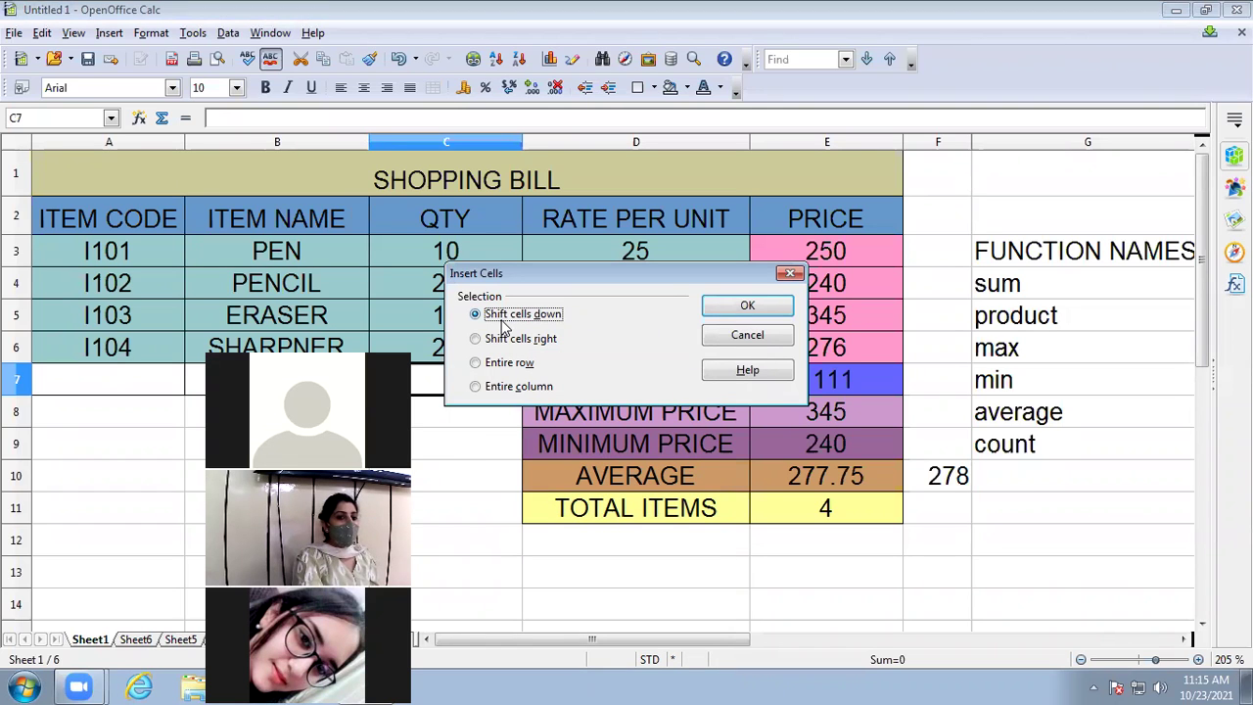
pyautogui.moveTo(592, 274); pyautogui.dragTo(748, 198)
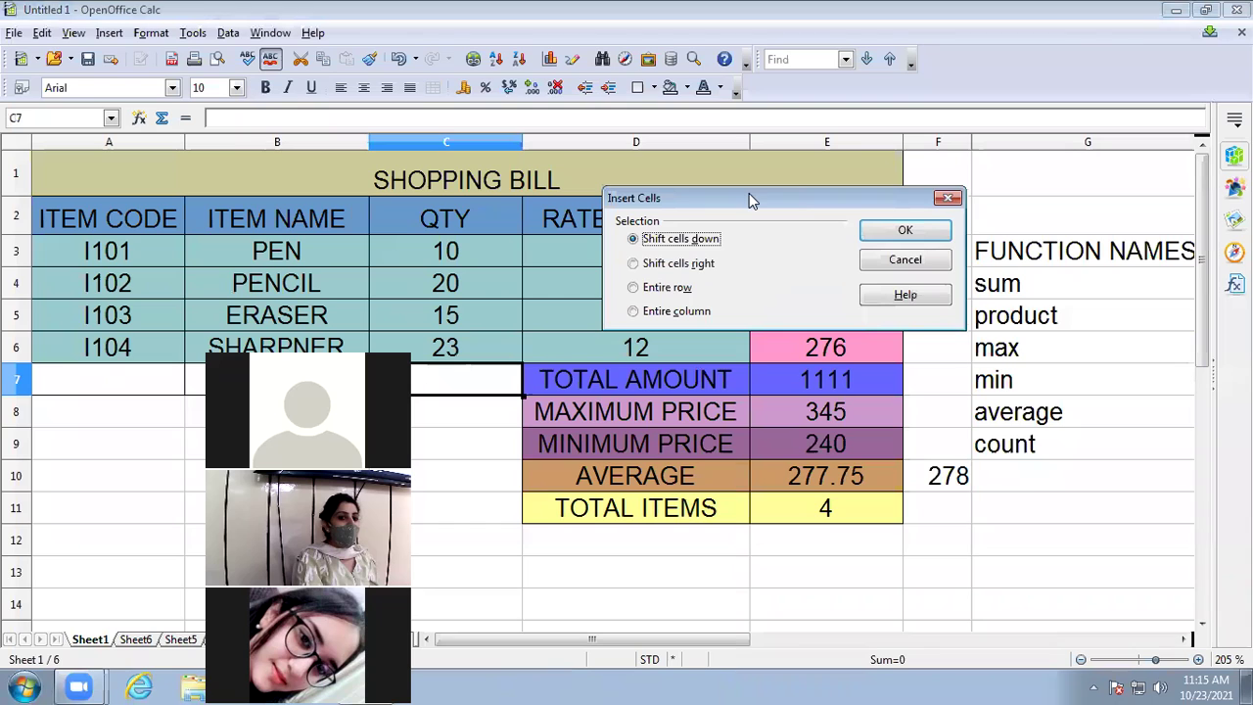
pyautogui.click(906, 230)
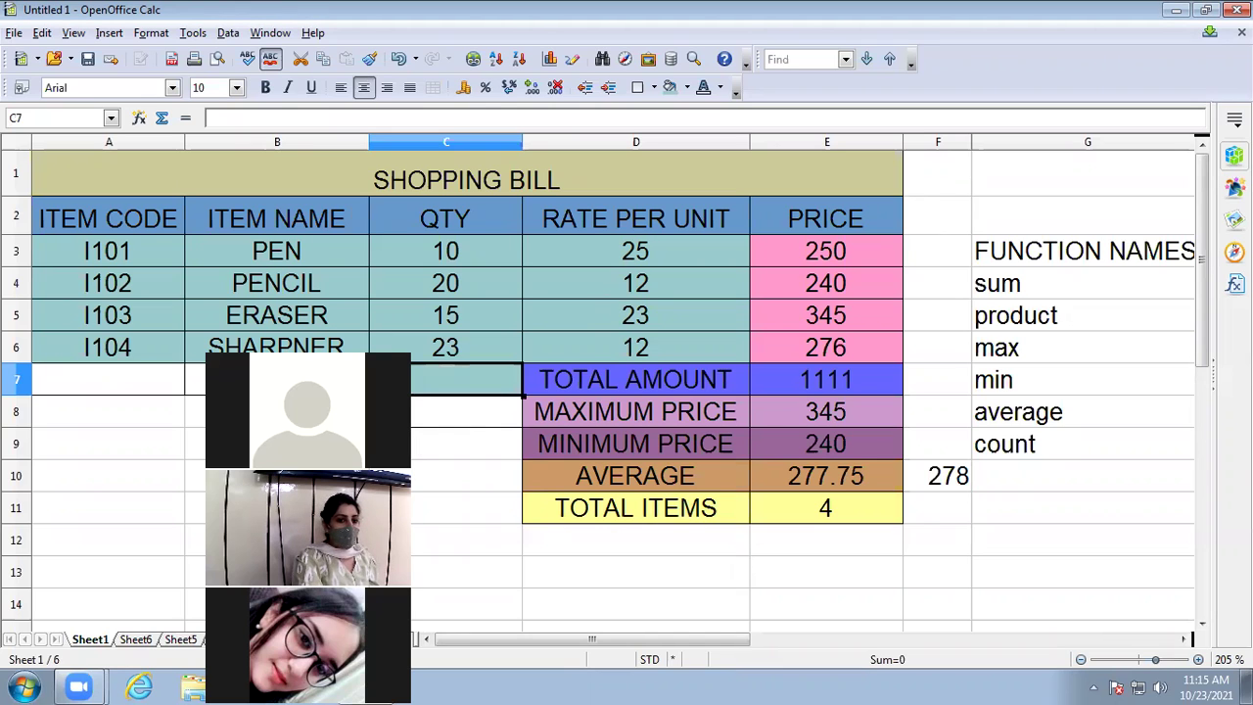
pyautogui.rightClick(413, 378)
pyautogui.click(428, 435)
pyautogui.click(520, 341)
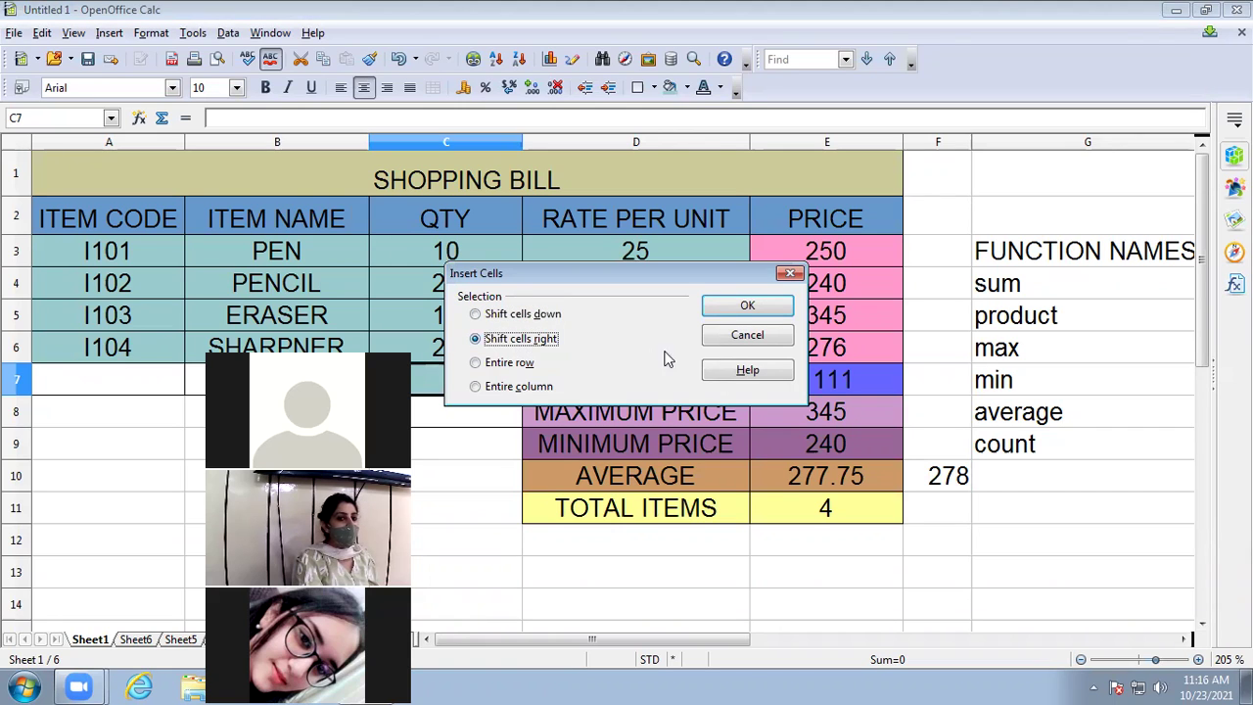
pyautogui.click(791, 274)
# - Insert a cell at C6, the SHARPNER quantity, shifting the existing cells right
pyautogui.rightClick(464, 351)
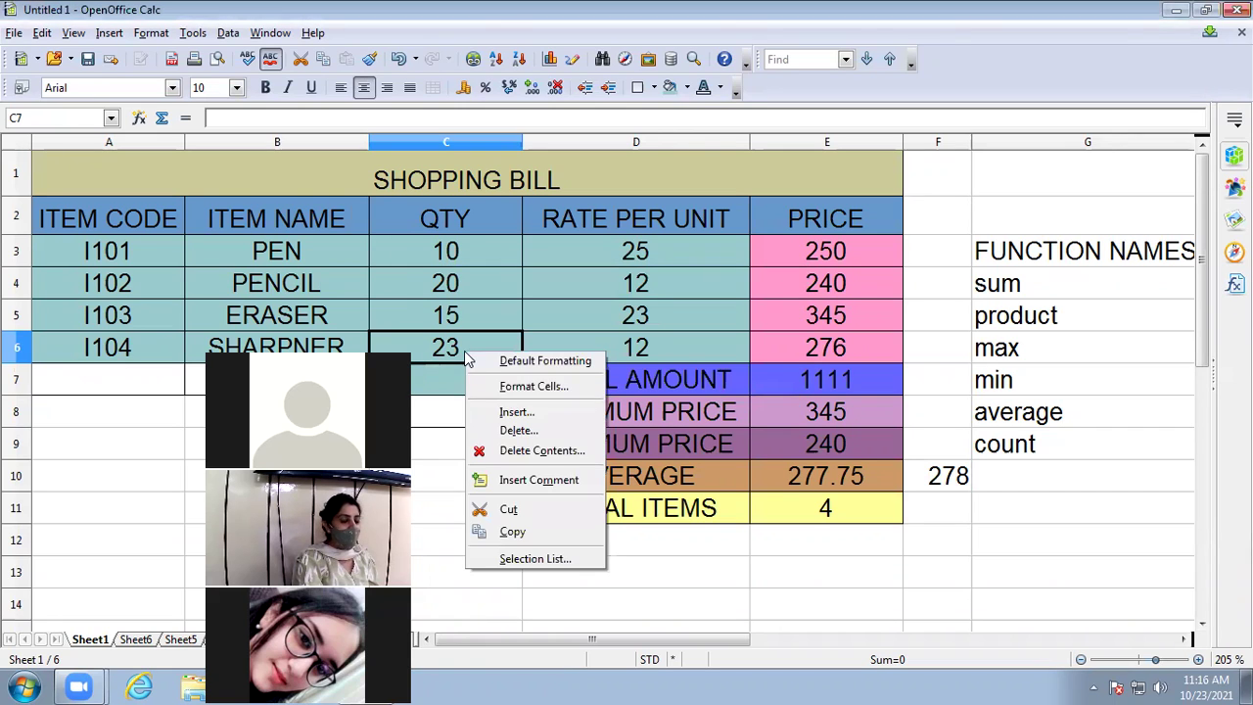
pyautogui.click(514, 412)
pyautogui.click(550, 340)
pyautogui.click(741, 306)
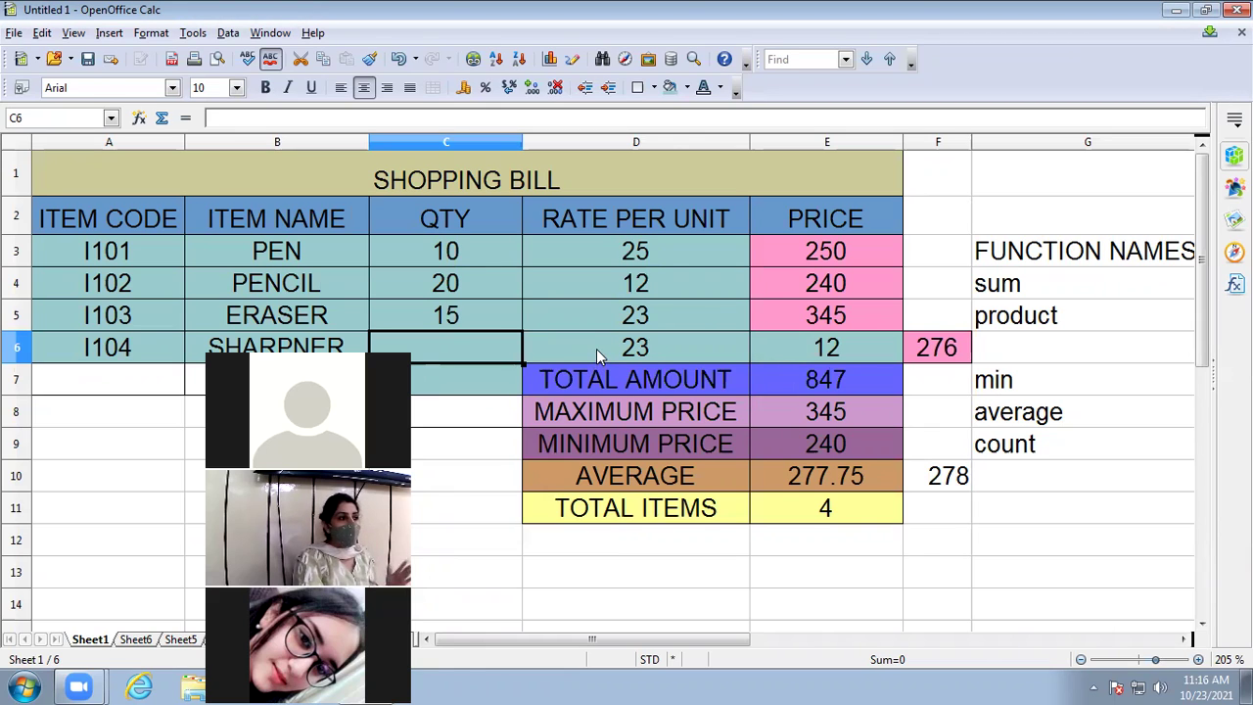
pyautogui.rightClick(591, 345)
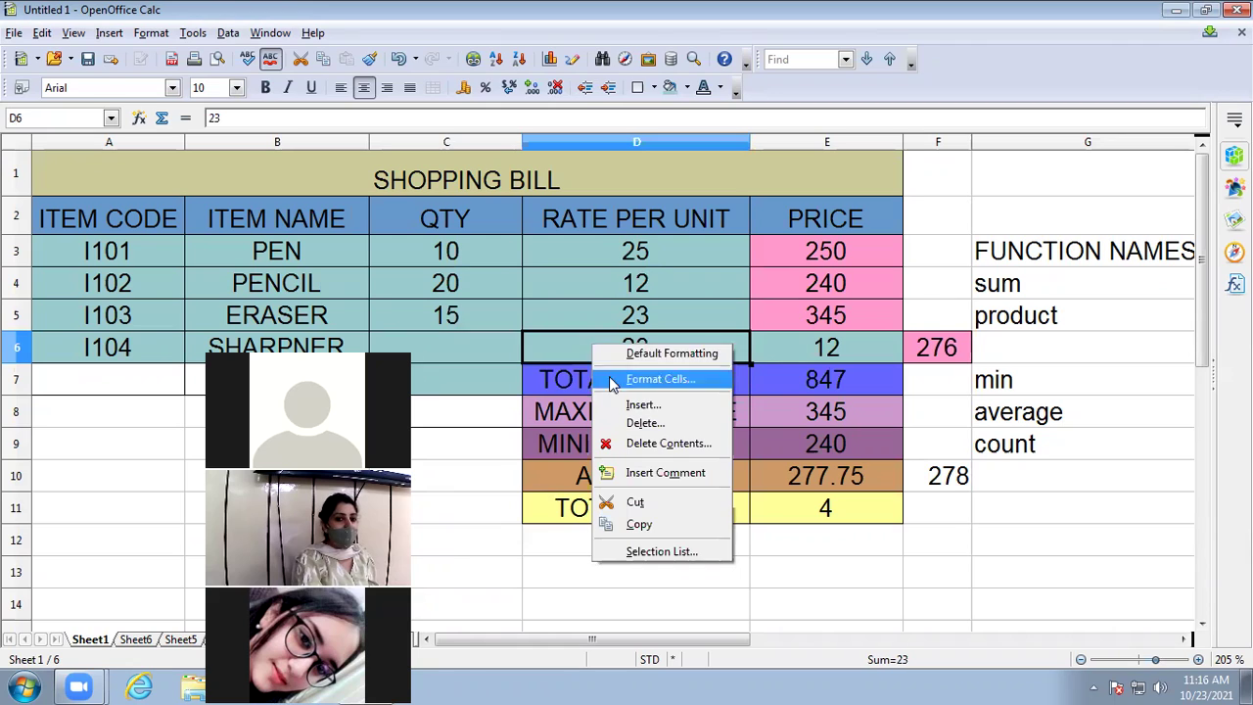
pyautogui.click(643, 404)
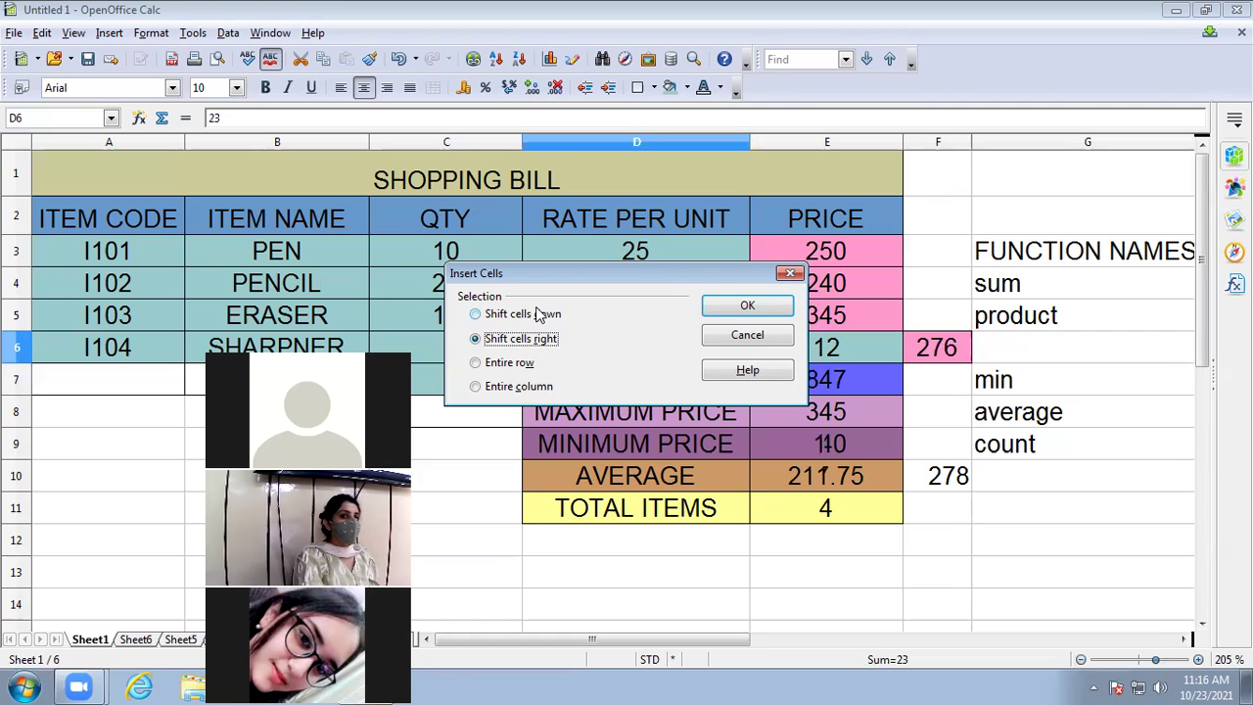
pyautogui.click(709, 311)
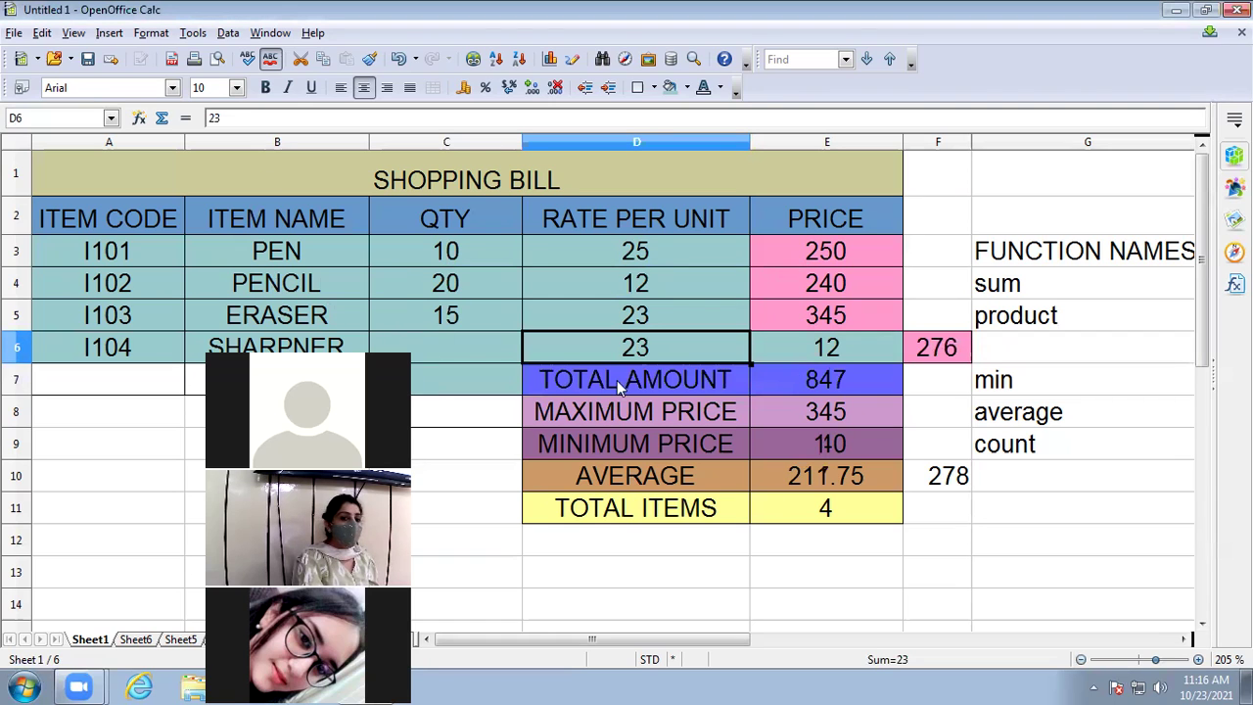
# - Delete cell D6 with the remaining cells shifted left, and check the price formula in E6
pyautogui.rightClick(590, 343)
pyautogui.click(616, 420)
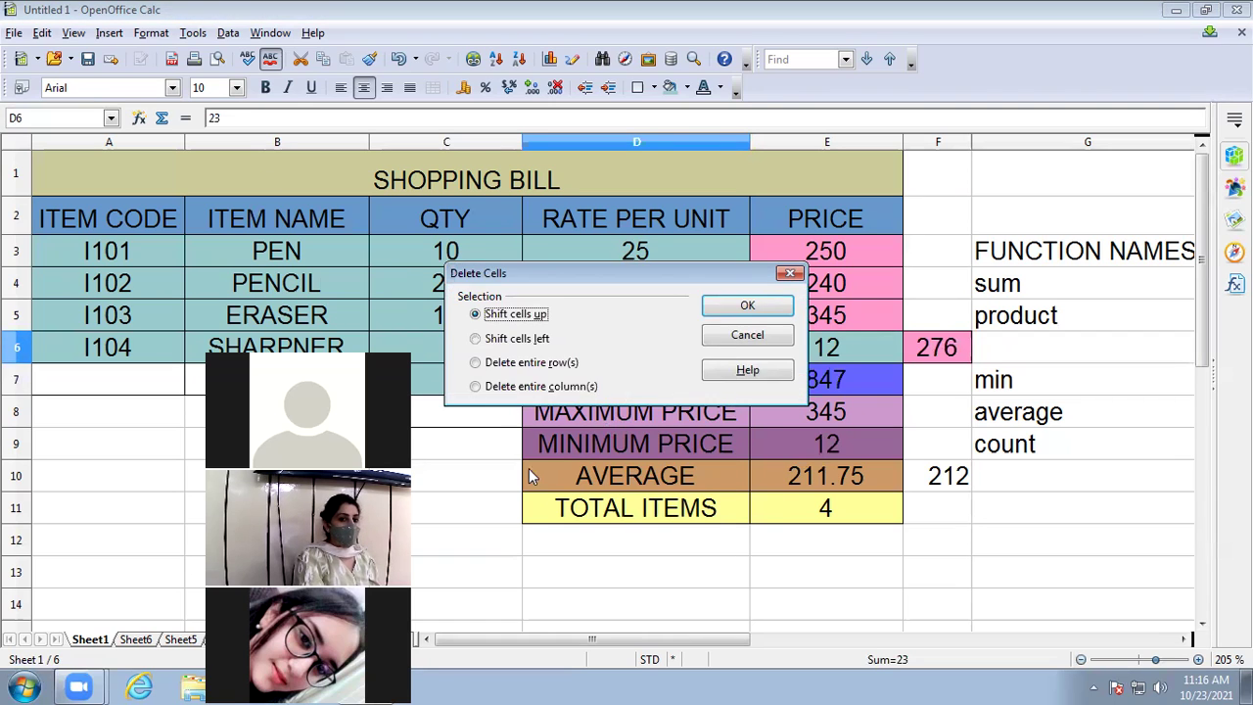
pyautogui.click(497, 342)
pyautogui.click(713, 305)
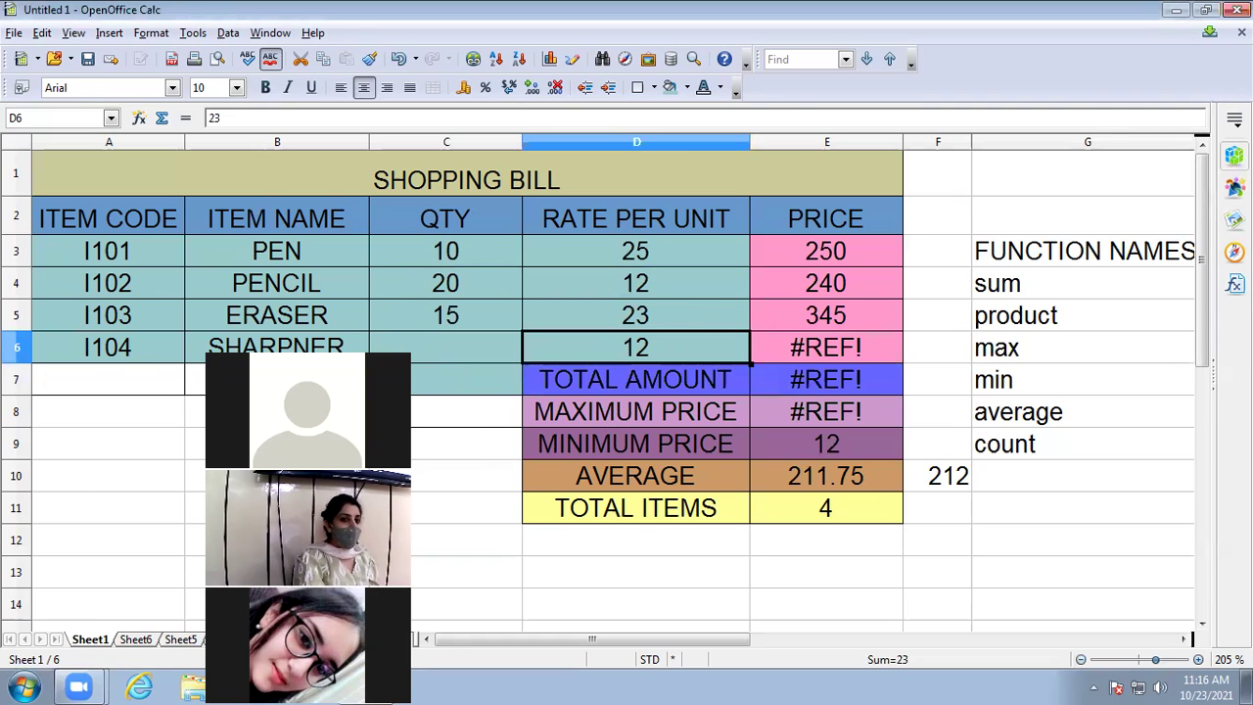
pyautogui.click(850, 353)
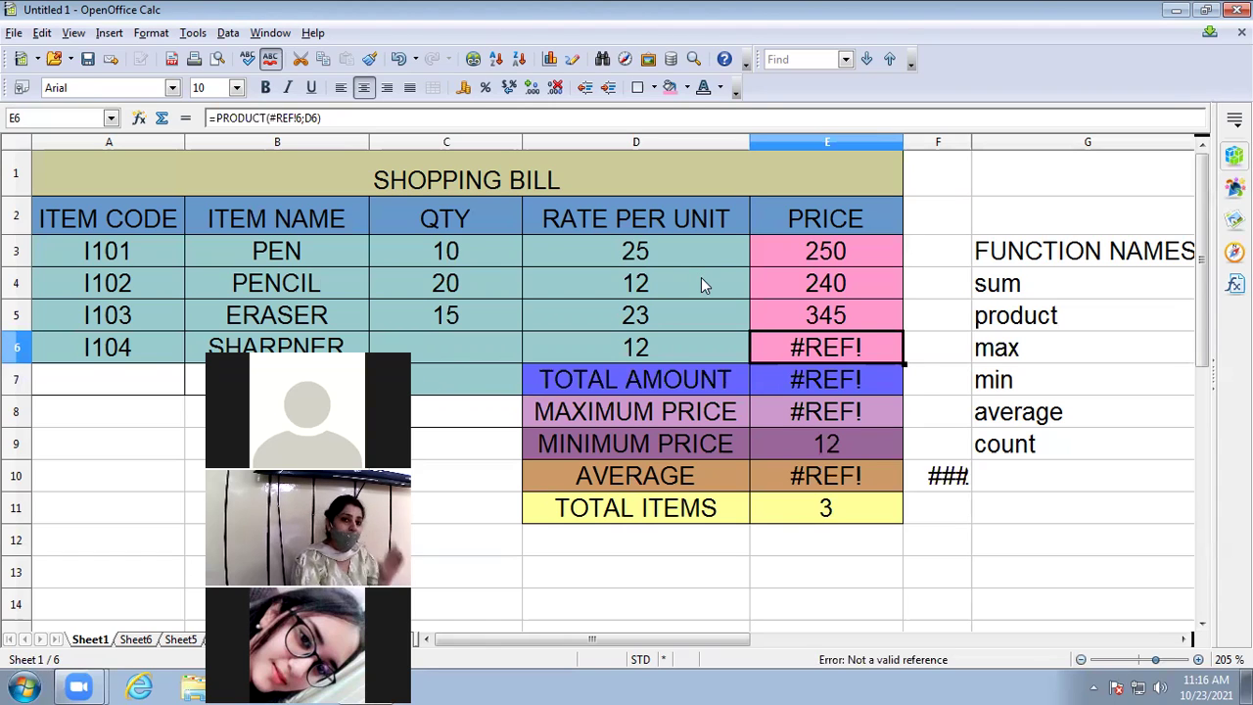
# - Undo the deletion of cell D6 and the cell insertion at C6
pyautogui.hotkey('ctrl', 'z')
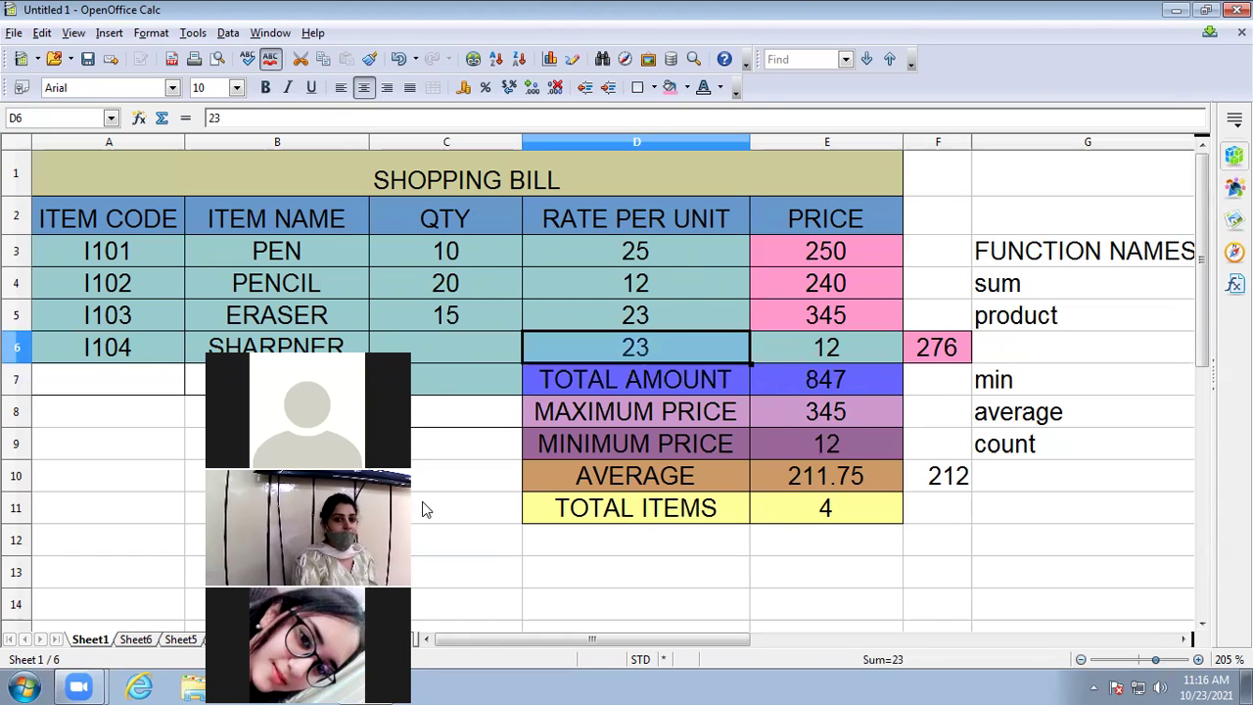
pyautogui.hotkey('ctrl', 'z')
pyautogui.hotkey('ctrl', 'z')
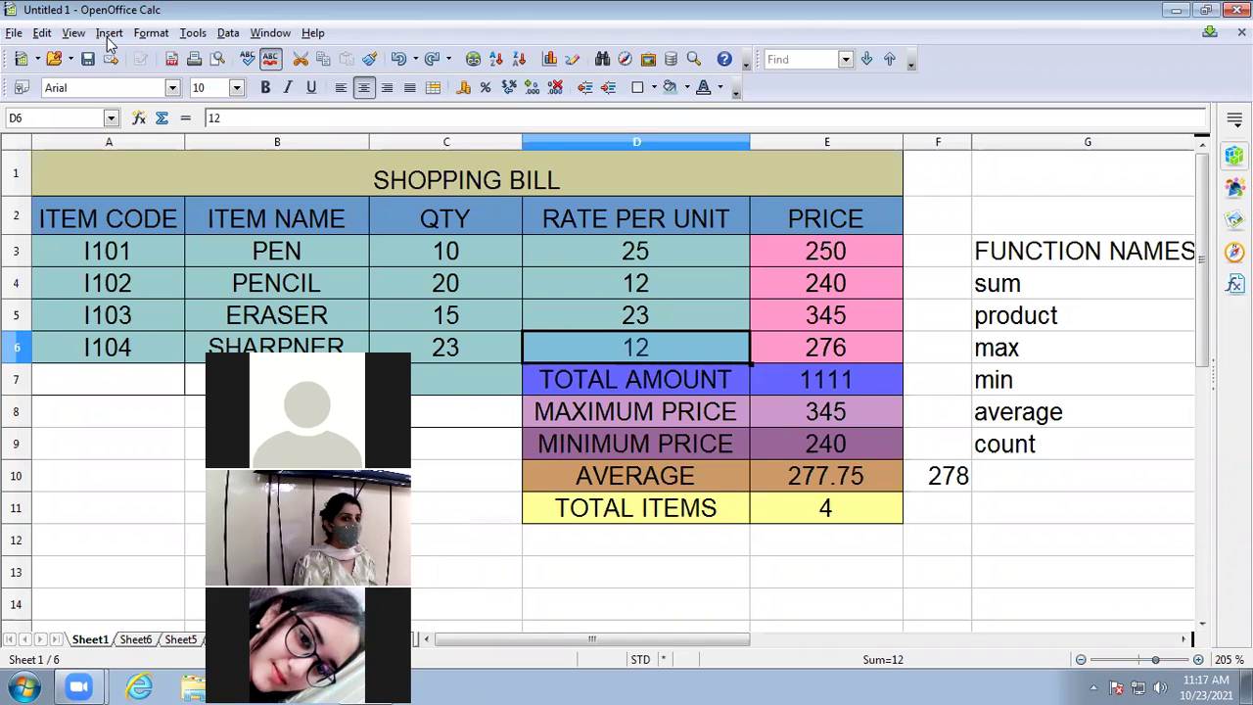
# - Review the shift options for inserting a cell at C7 and deleting cell C6, closing both dialogs without applying them
pyautogui.rightClick(412, 386)
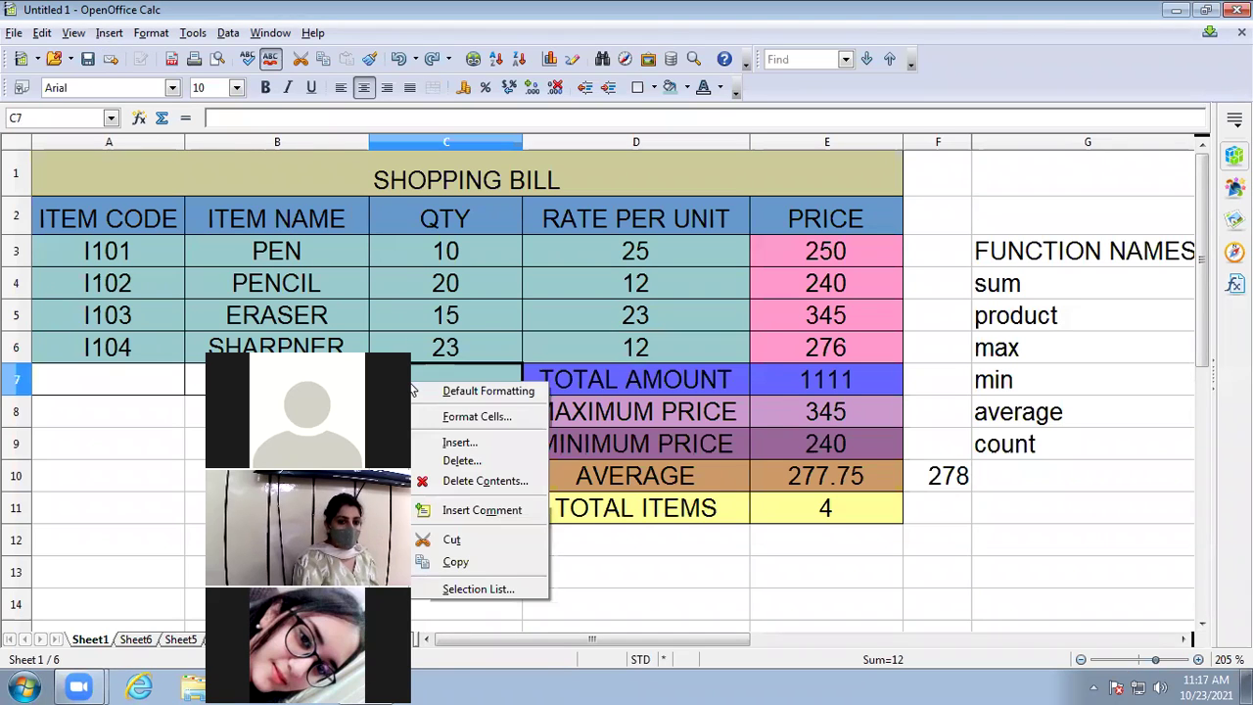
pyautogui.click(450, 442)
pyautogui.moveTo(537, 274); pyautogui.dragTo(407, 254)
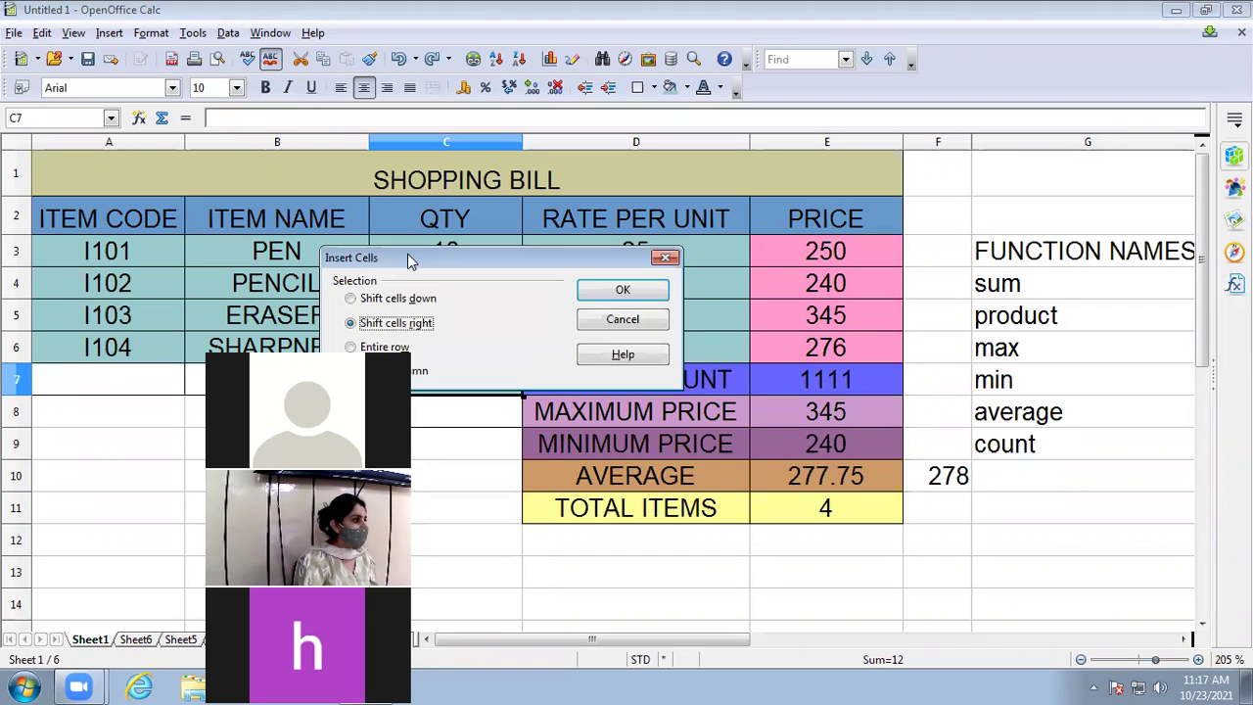
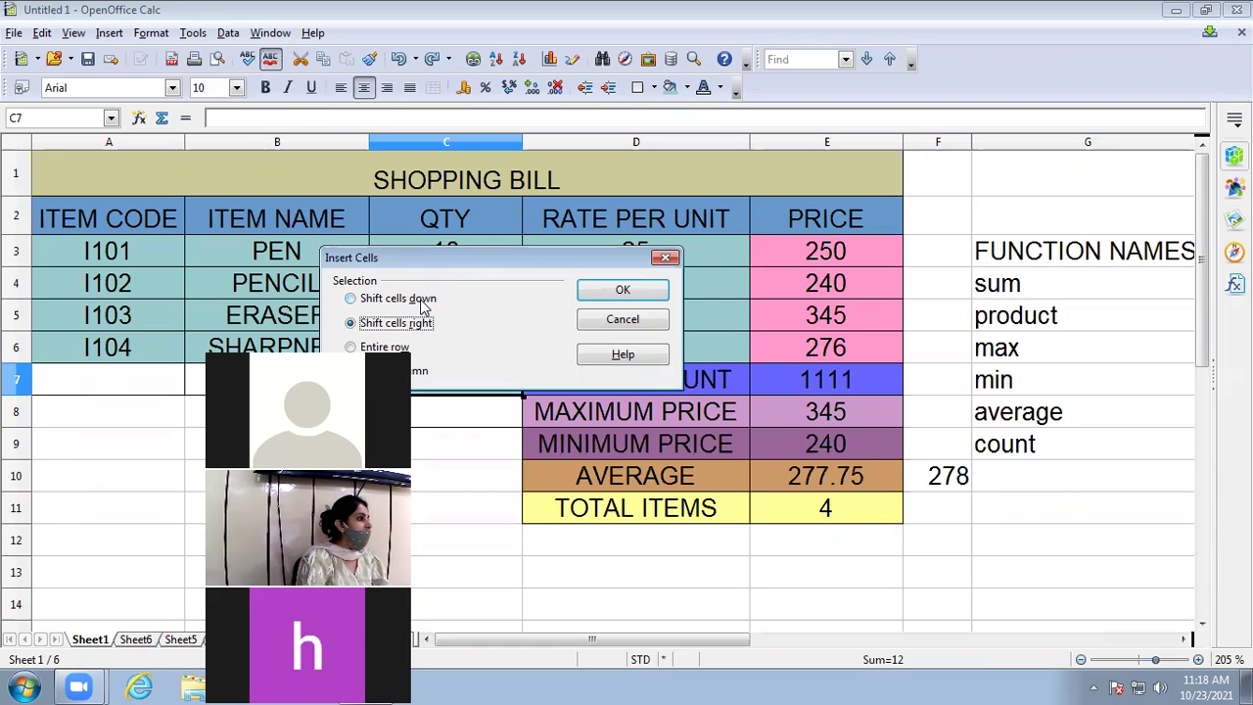
pyautogui.click(665, 257)
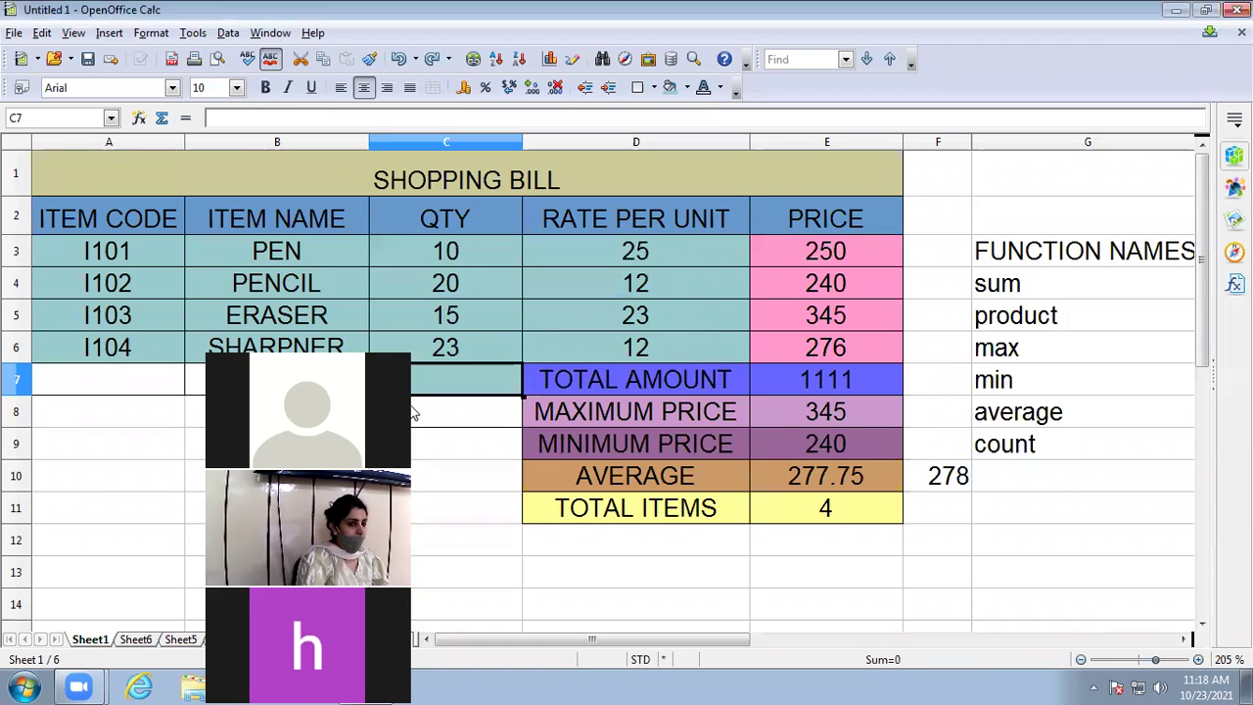
pyautogui.rightClick(436, 361)
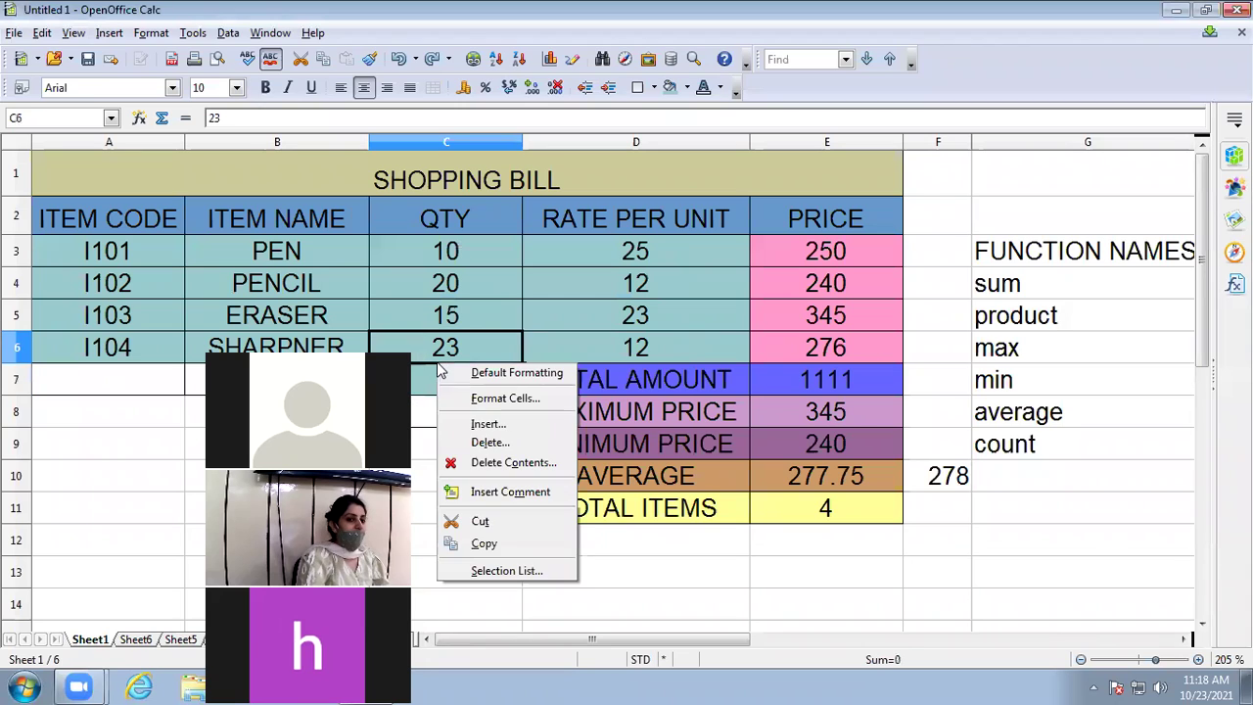
pyautogui.click(492, 444)
pyautogui.moveTo(506, 265); pyautogui.dragTo(333, 259)
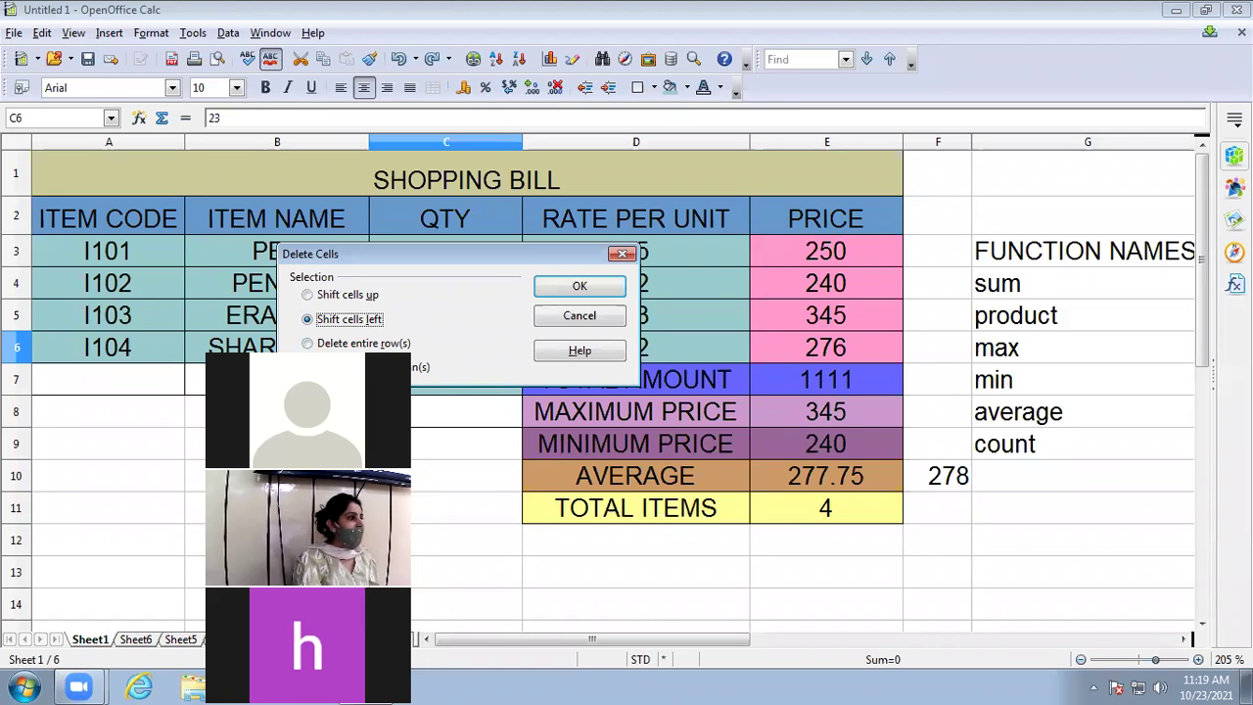
pyautogui.click(622, 255)
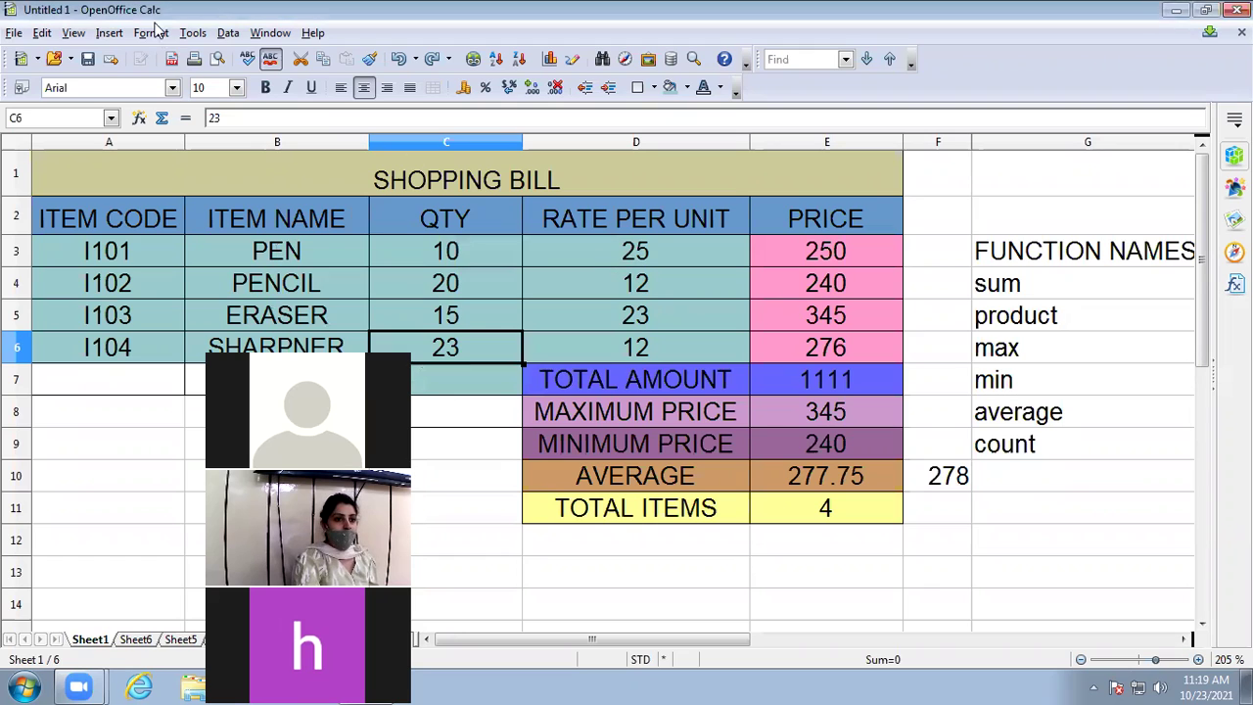
# - Examine the Insert Cells command and its shift, entire row and entire column options for C6 without inserting anything
pyautogui.click(103, 33)
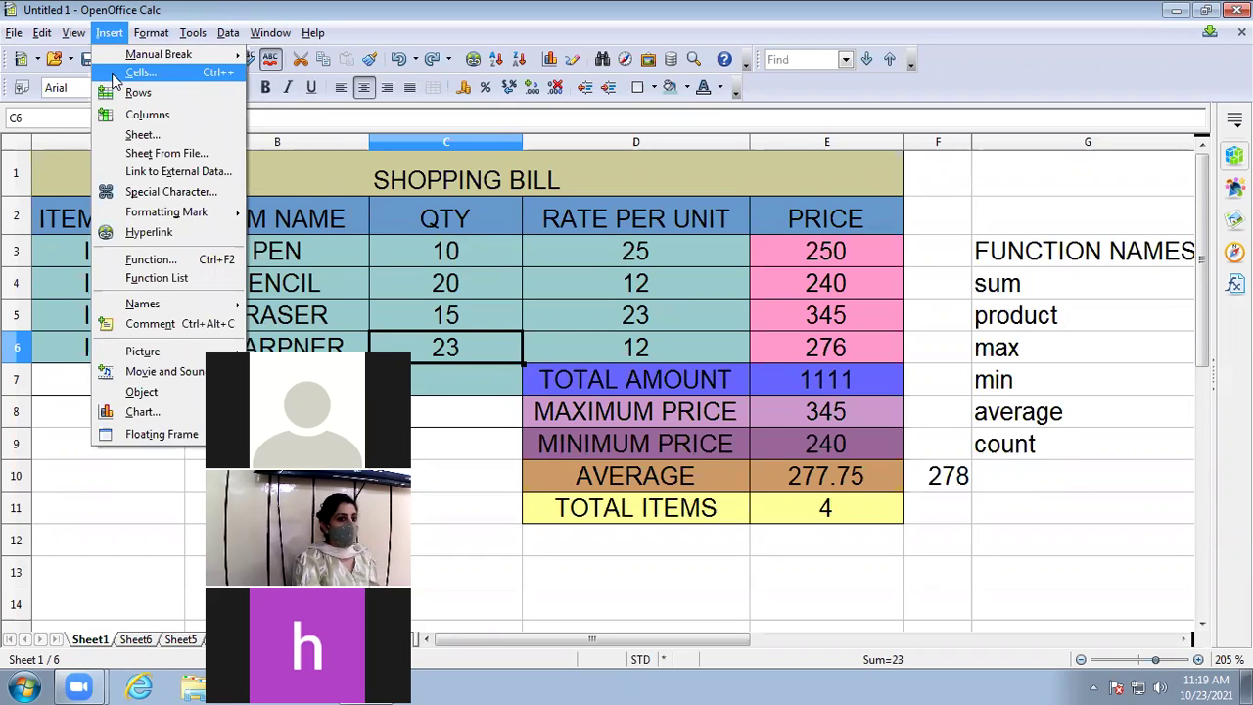
pyautogui.click(141, 73)
pyautogui.click(789, 274)
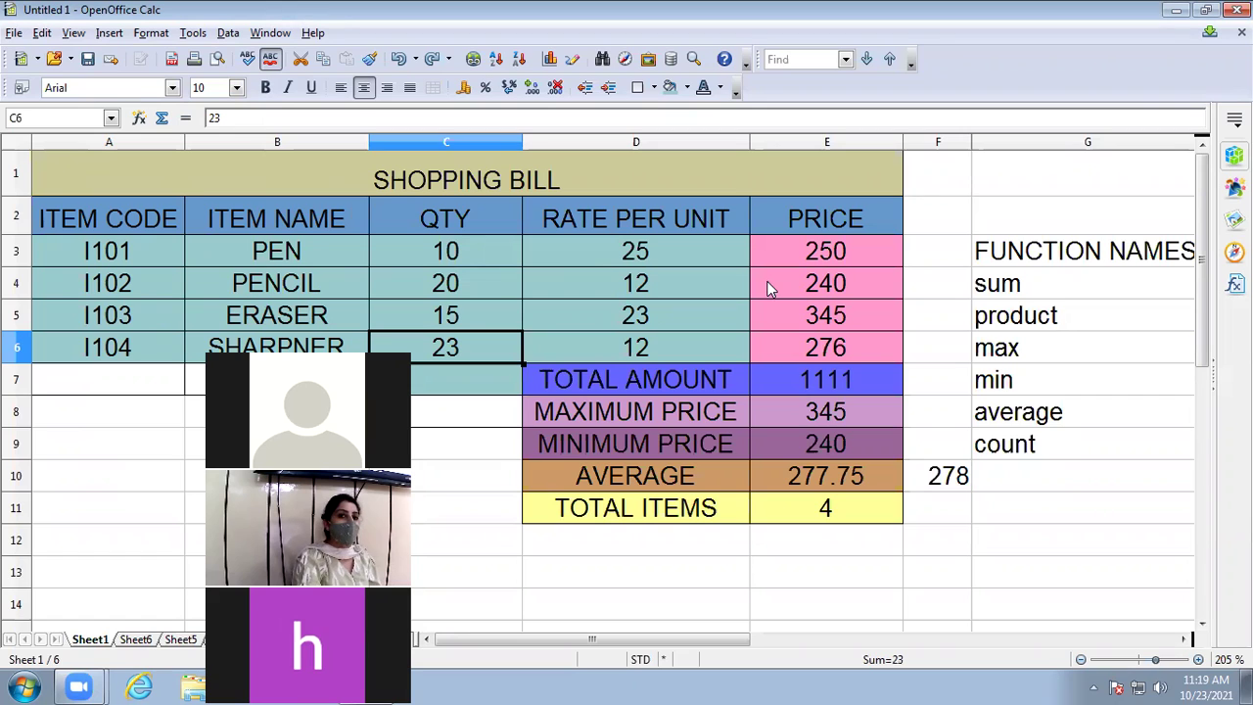
pyautogui.click(111, 35)
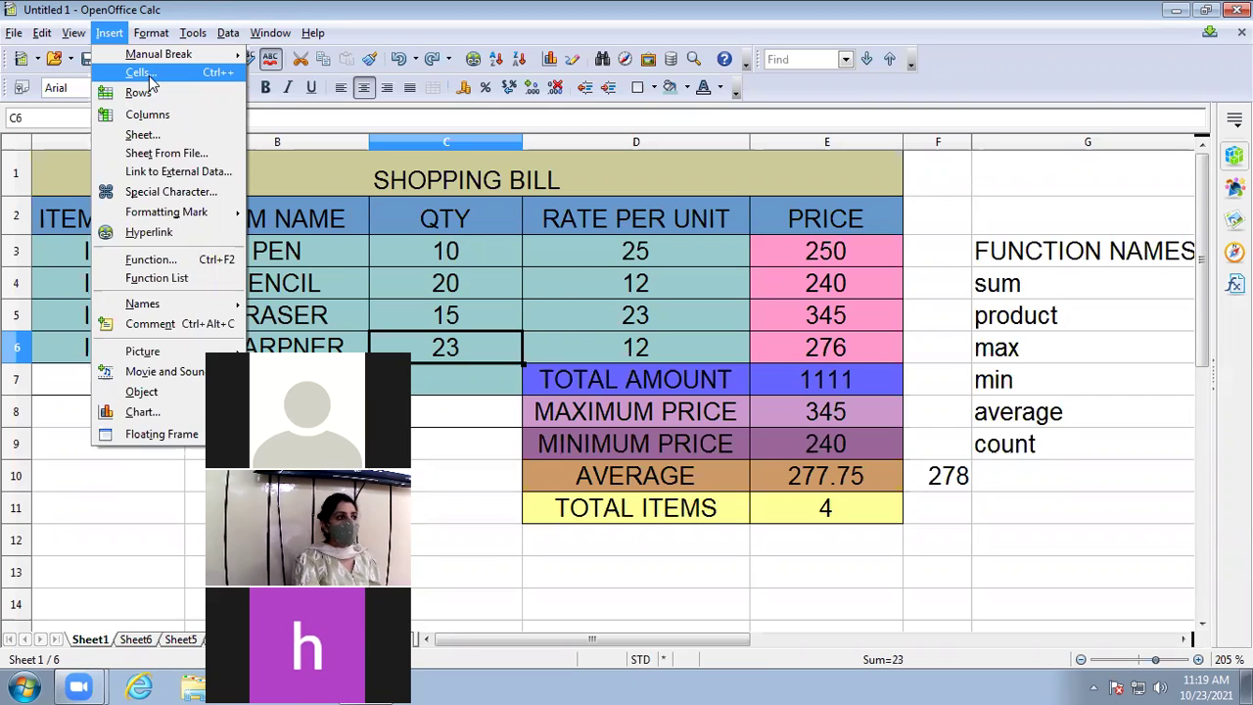
pyautogui.click(139, 73)
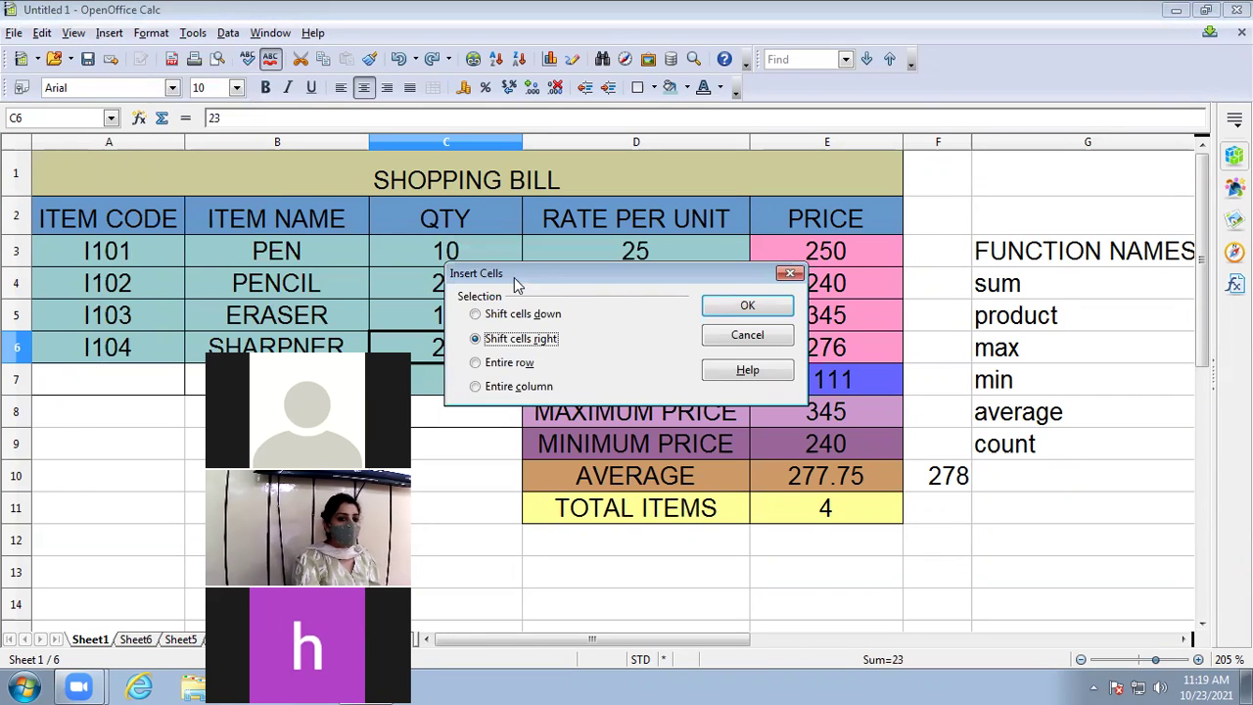
pyautogui.moveTo(516, 284); pyautogui.dragTo(422, 256)
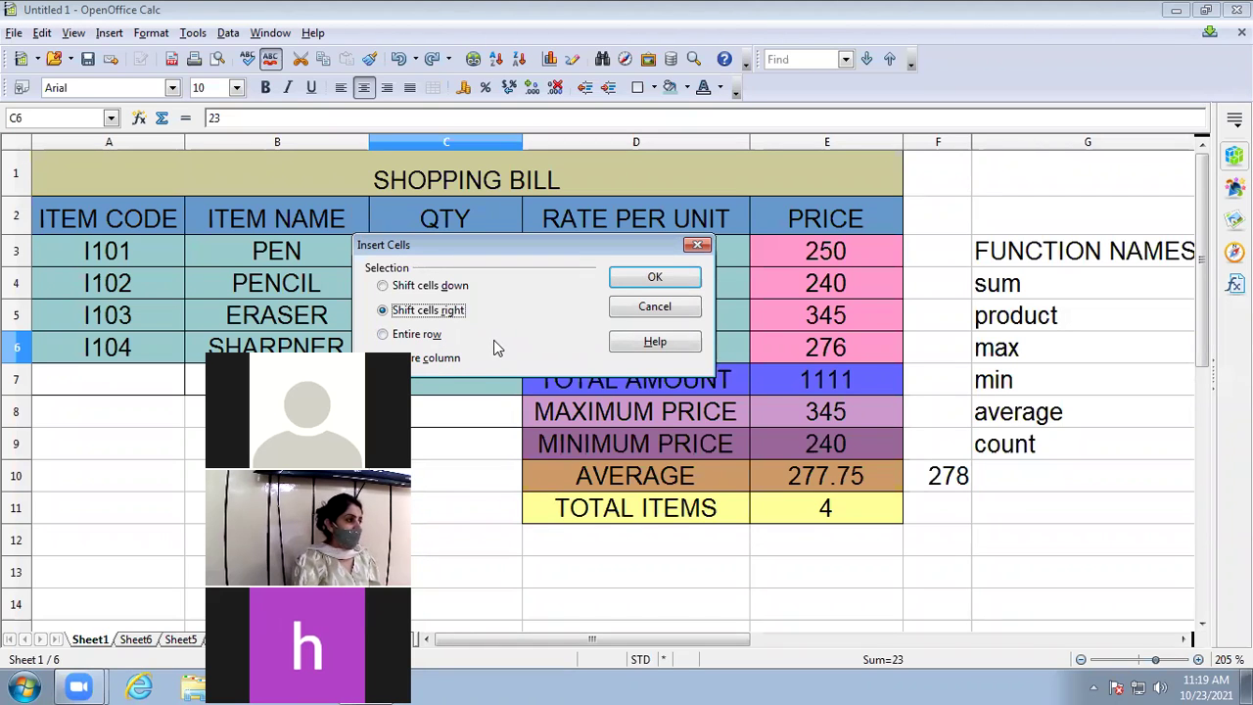
pyautogui.click(697, 244)
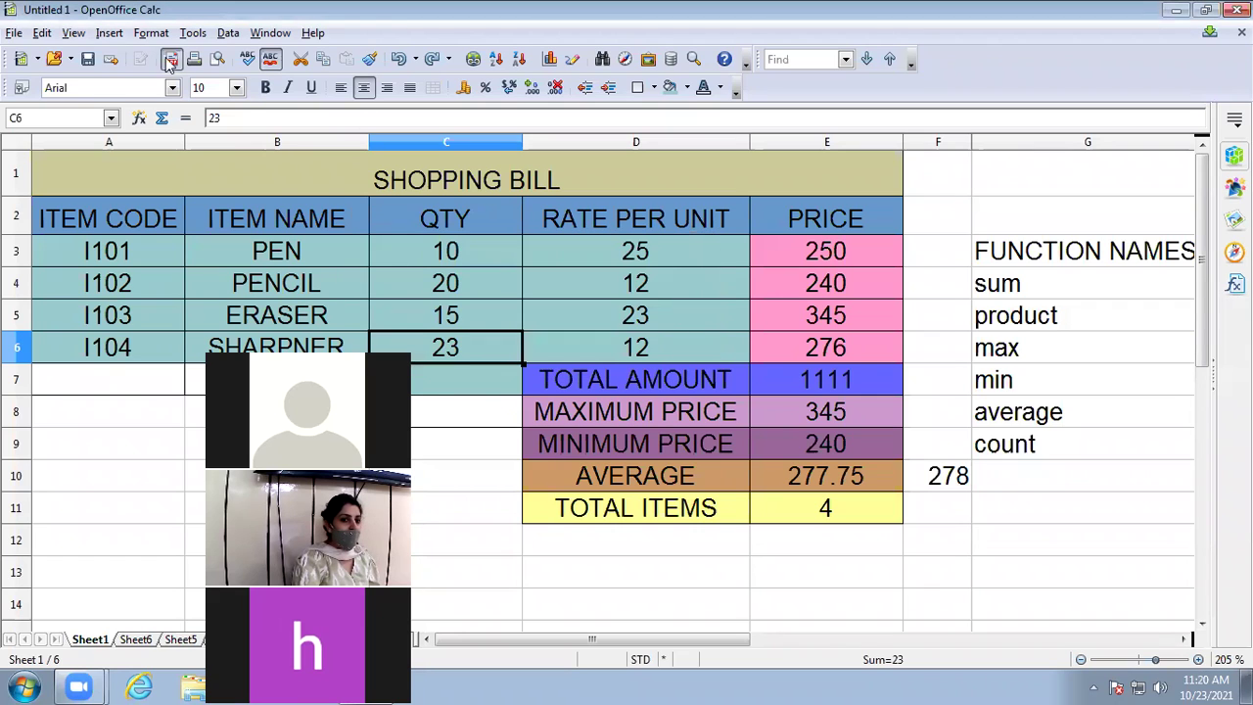
pyautogui.click(109, 32)
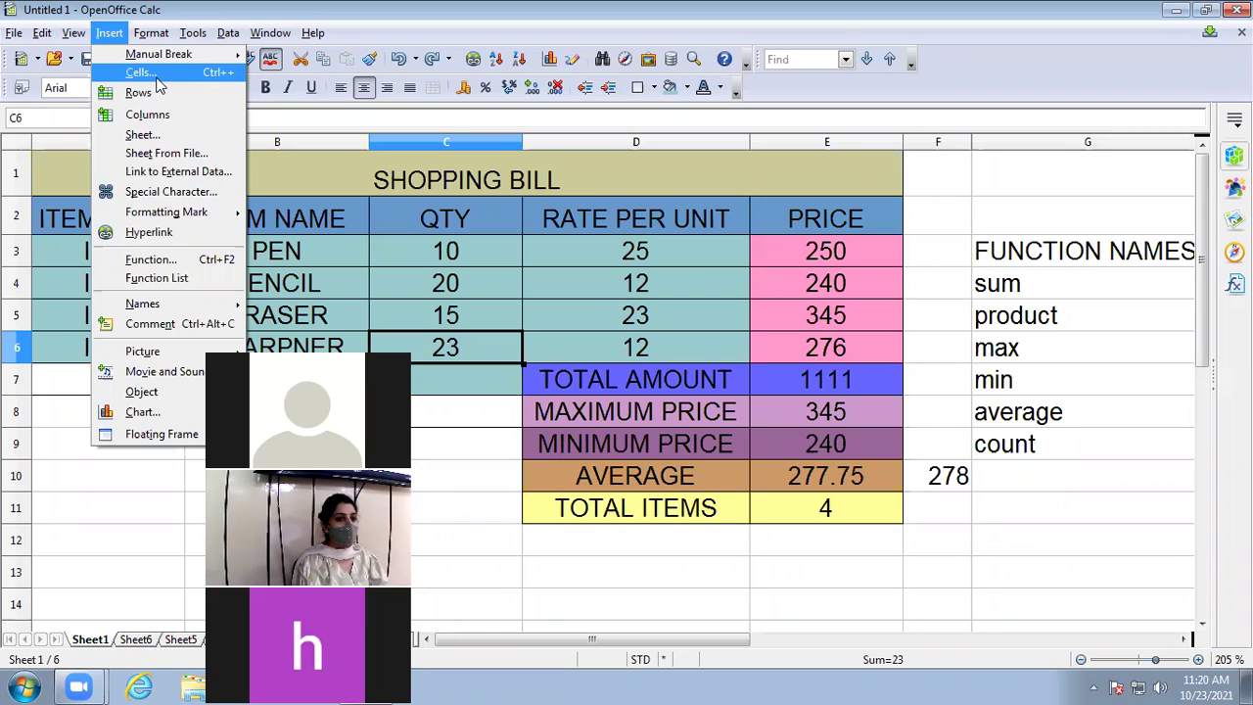
pyautogui.press('Escape')
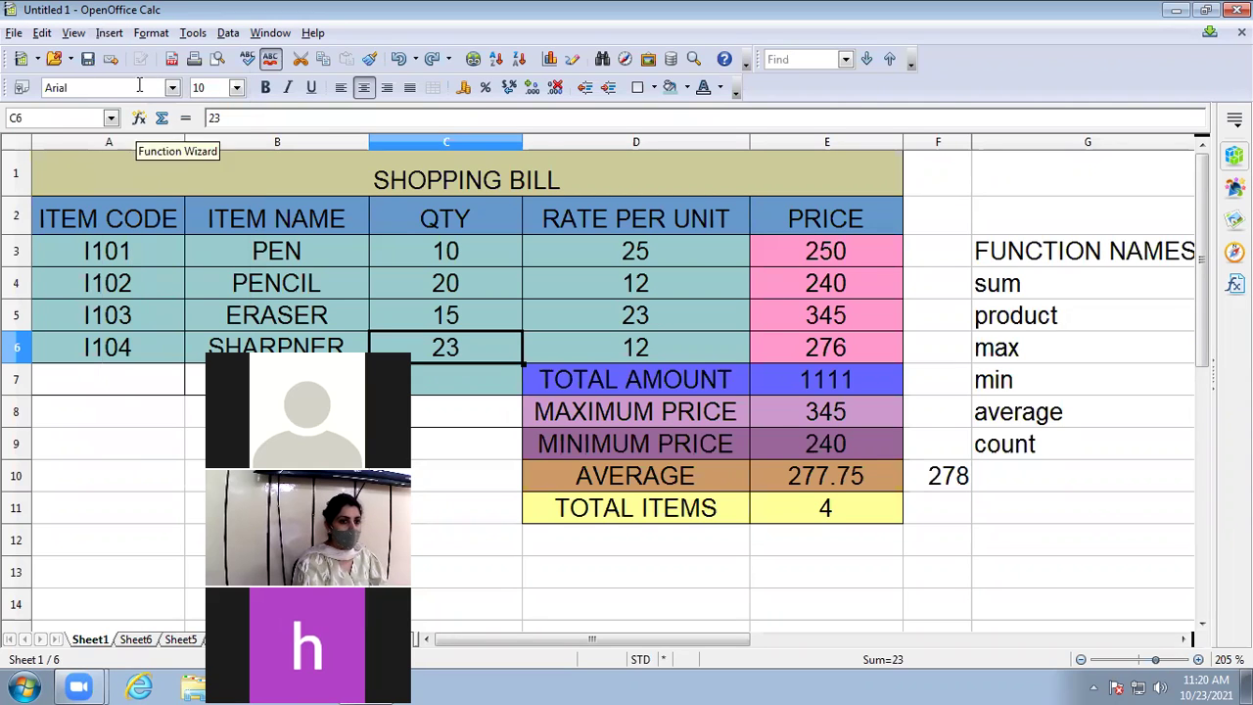
pyautogui.click(108, 32)
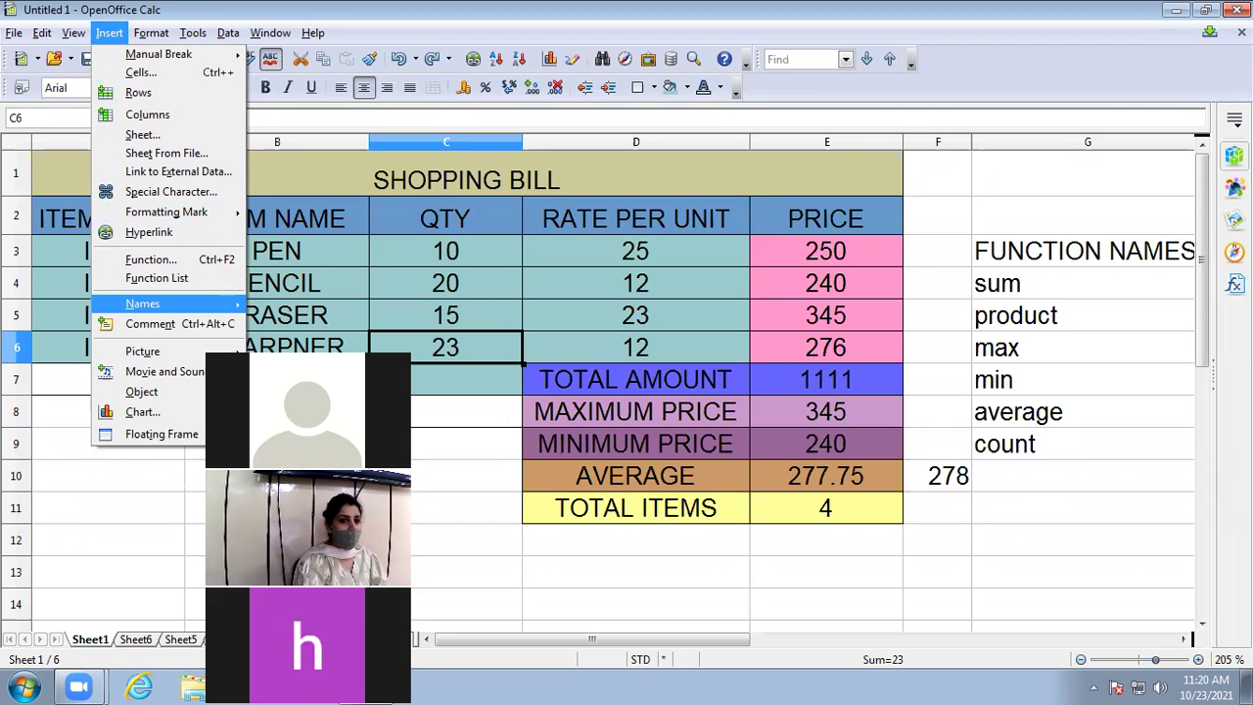
pyautogui.click(441, 425)
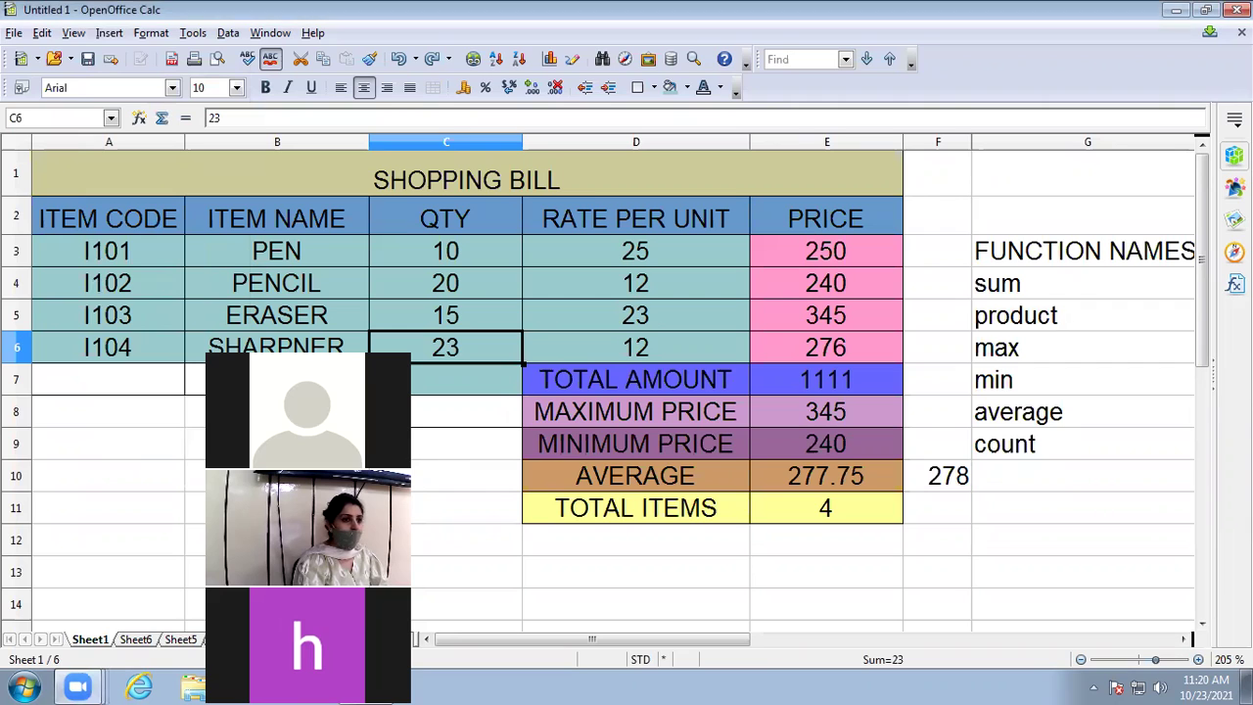
# - Compare the Delete Cells options with the Insert Cells options for C6, closing each dialog without applying it
pyautogui.hotkey('ctrl', '-')
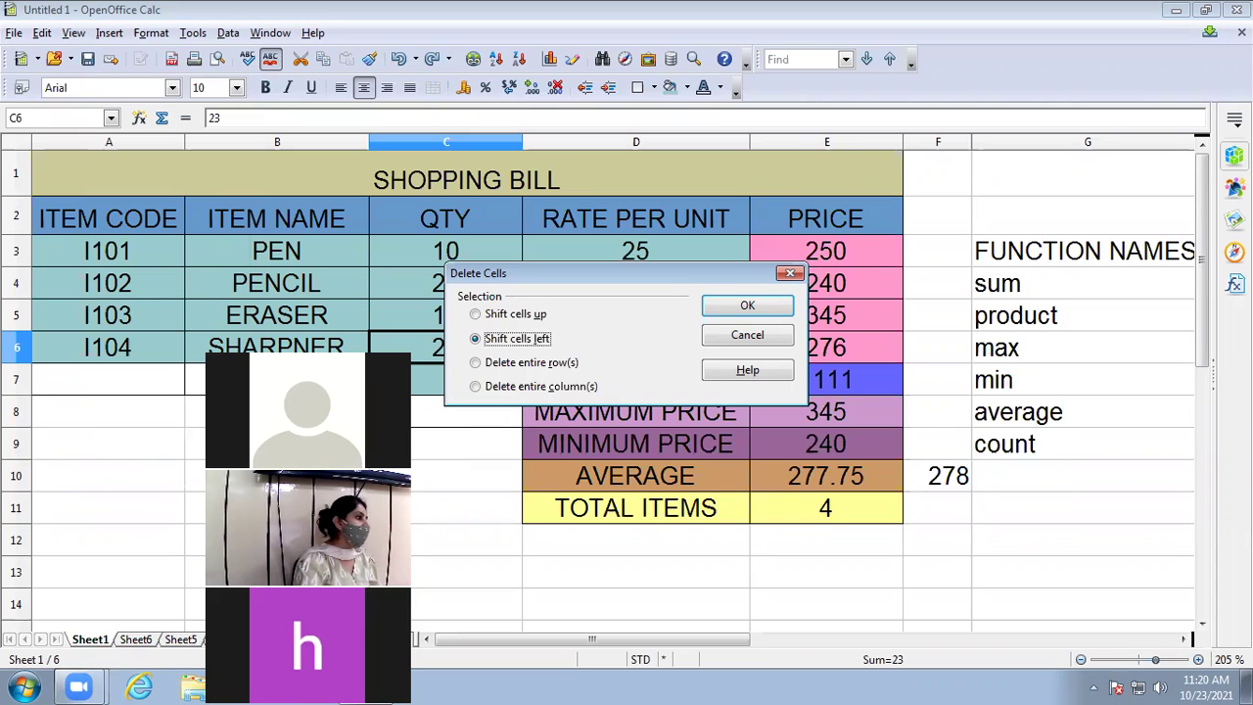
pyautogui.click(791, 274)
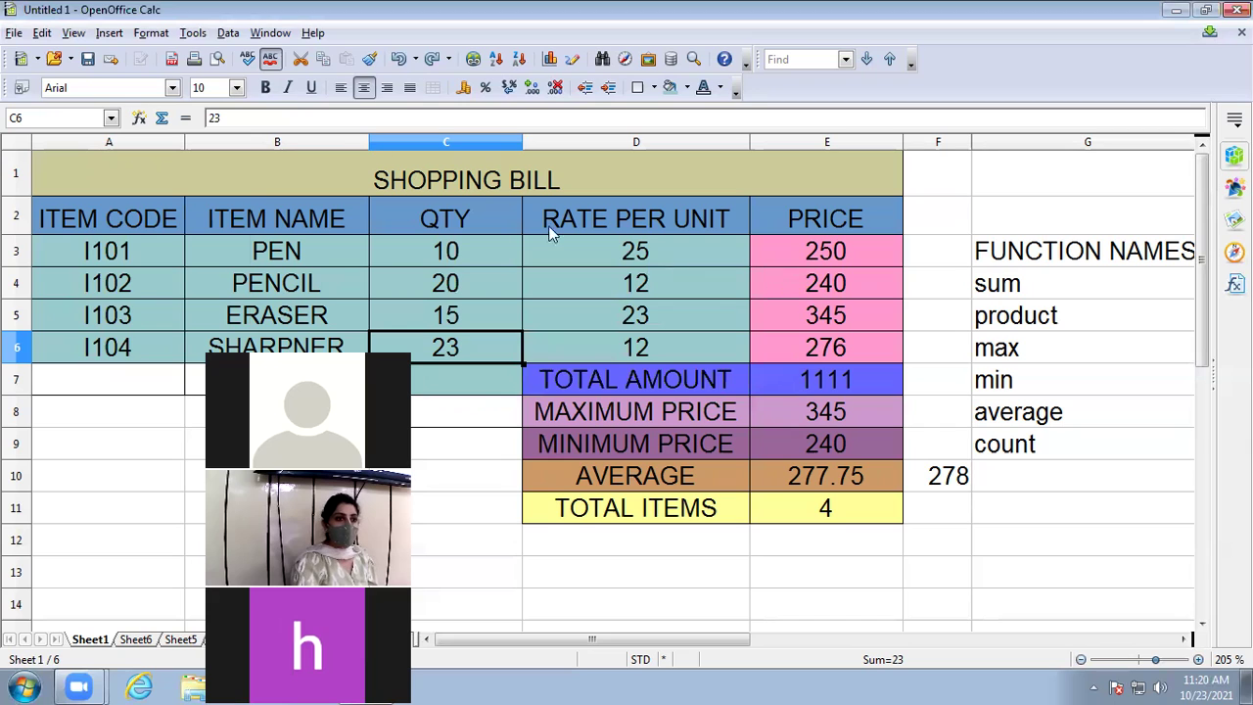
pyautogui.click(120, 37)
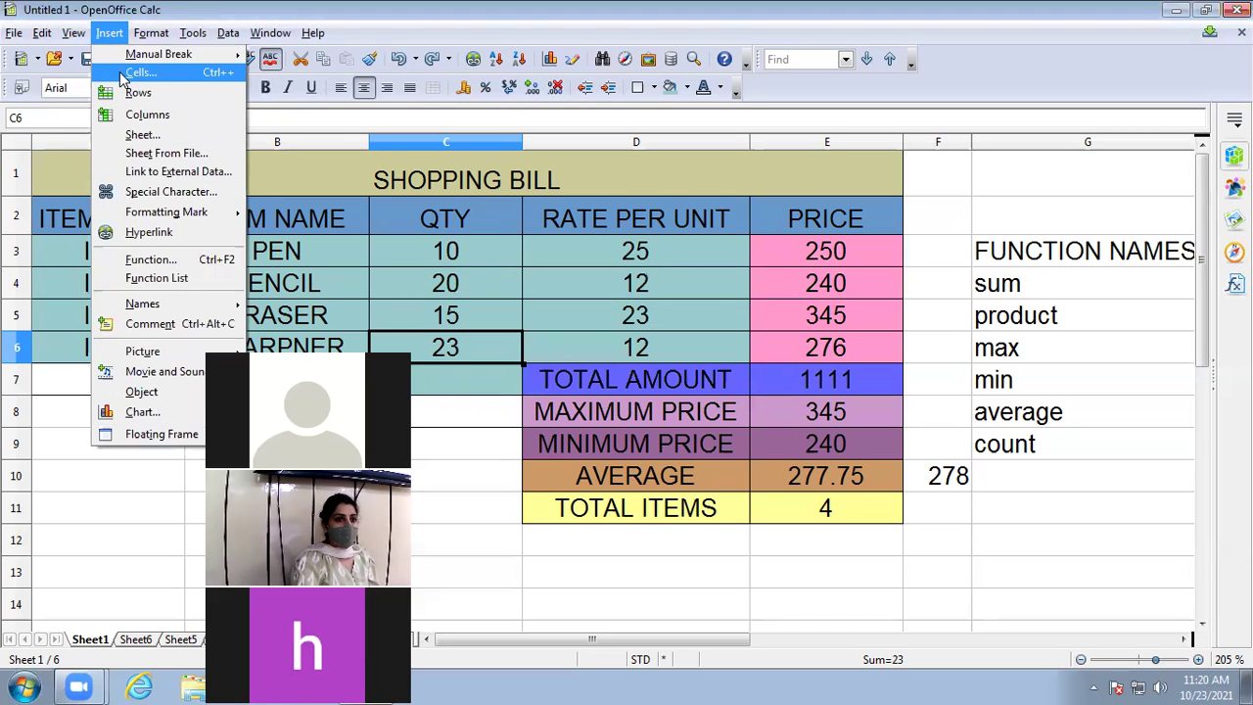
pyautogui.click(123, 75)
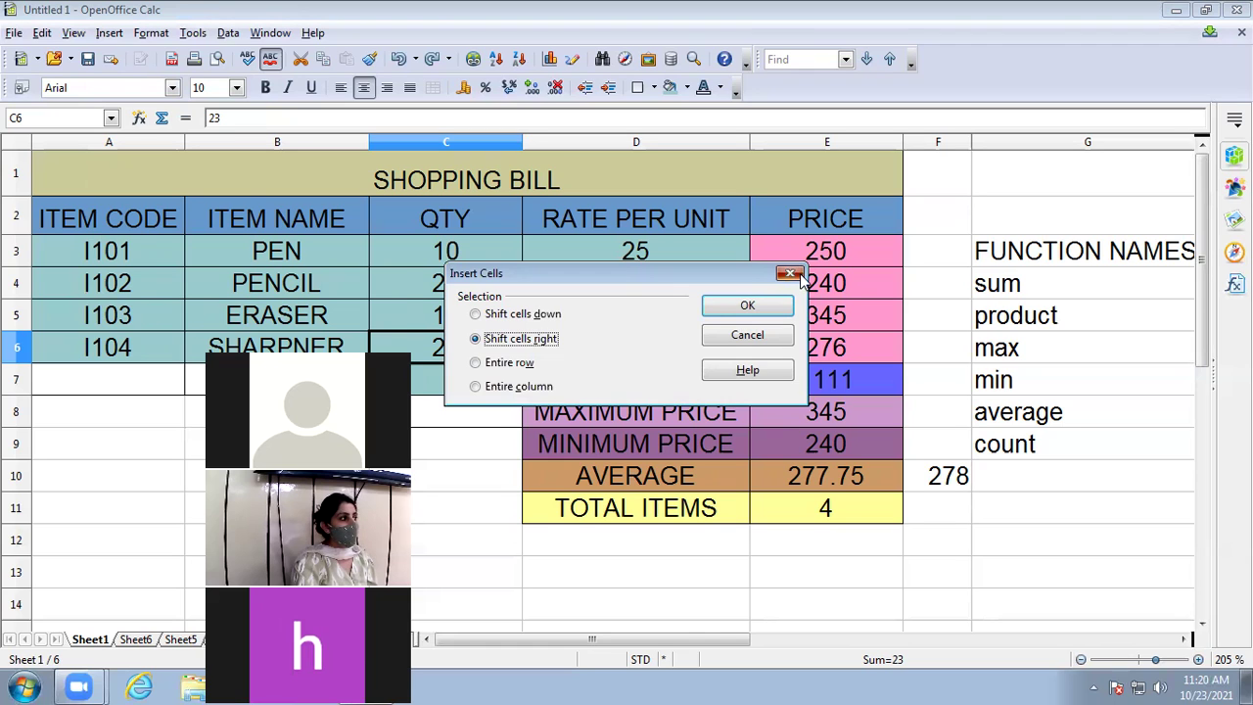
pyautogui.click(793, 274)
pyautogui.click(109, 33)
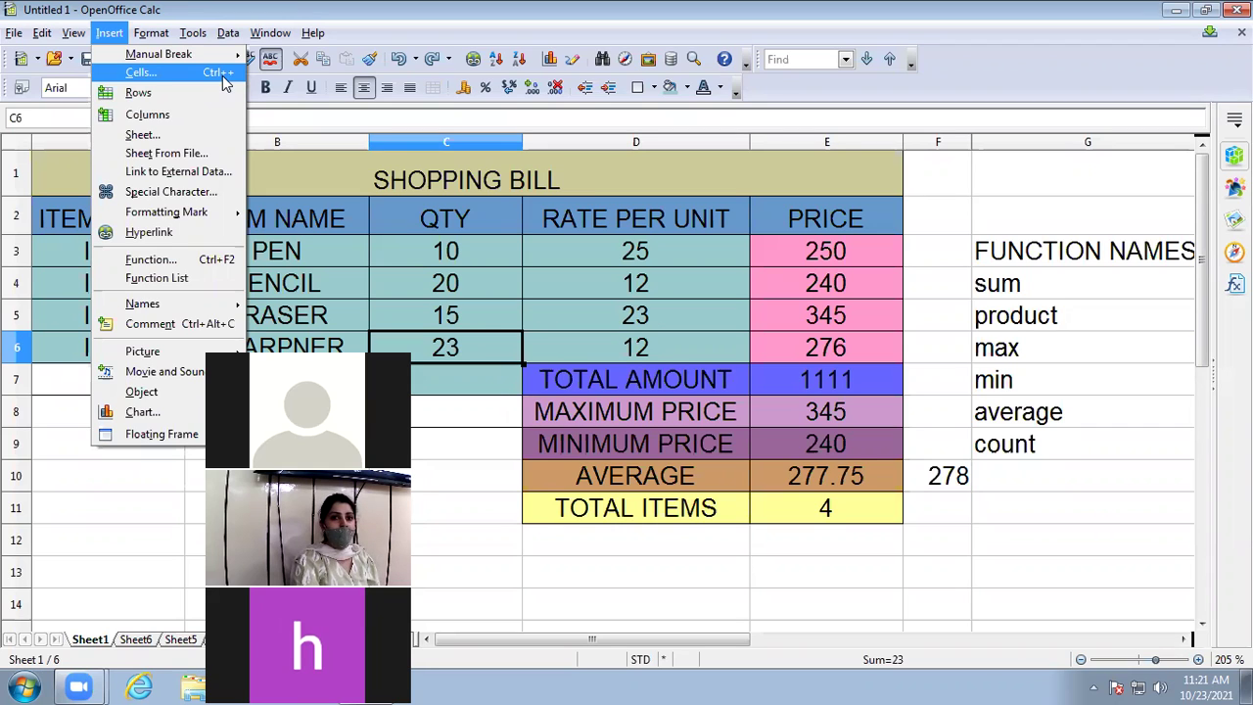
pyautogui.press('Escape')
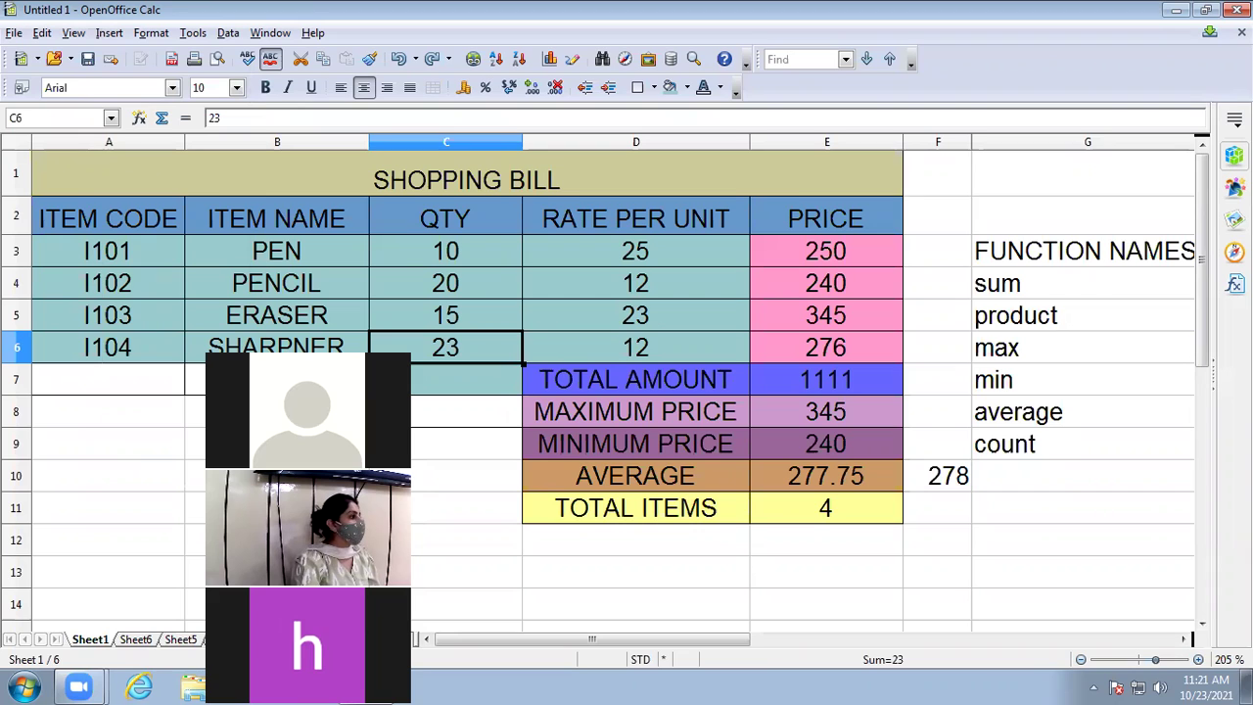
pyautogui.click(49, 34)
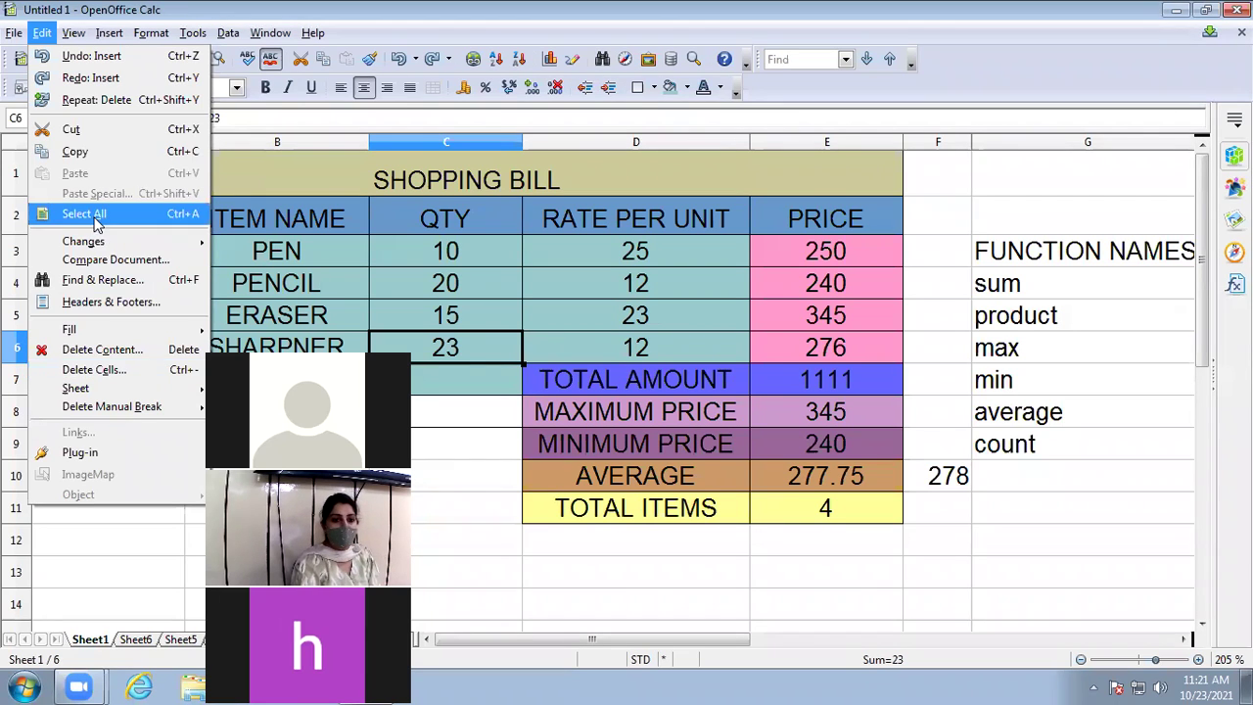
pyautogui.press('Escape')
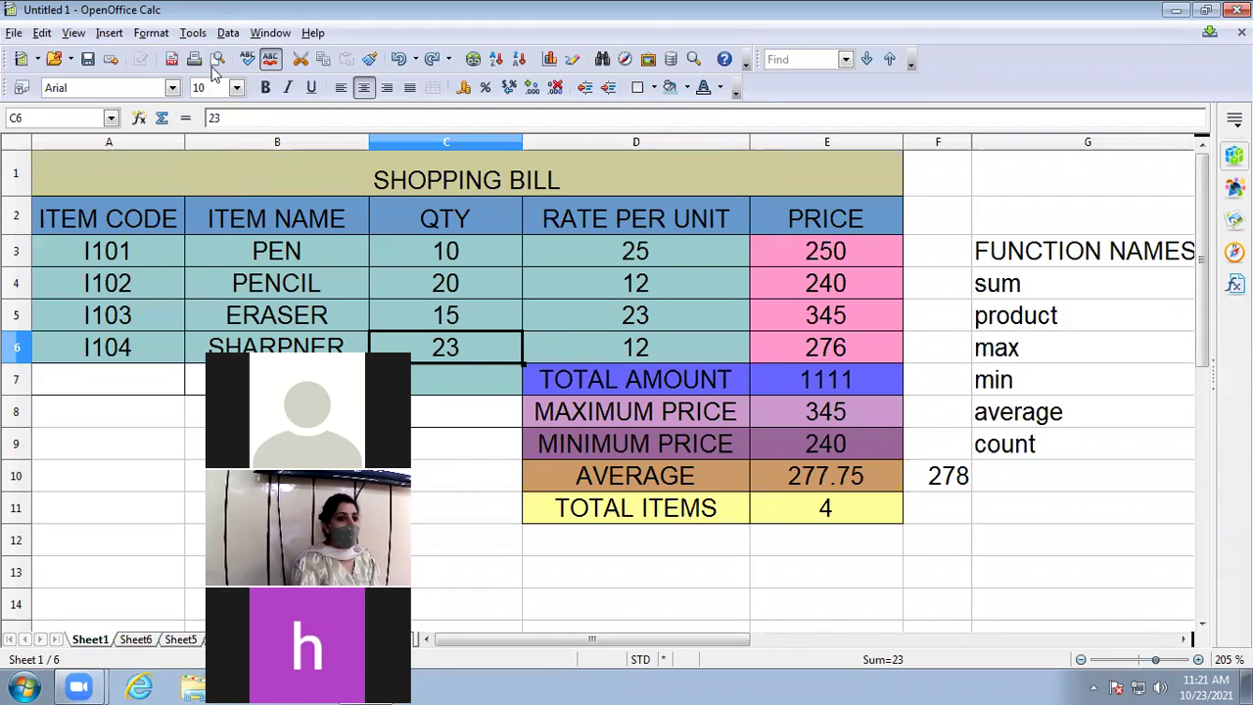
pyautogui.click(115, 33)
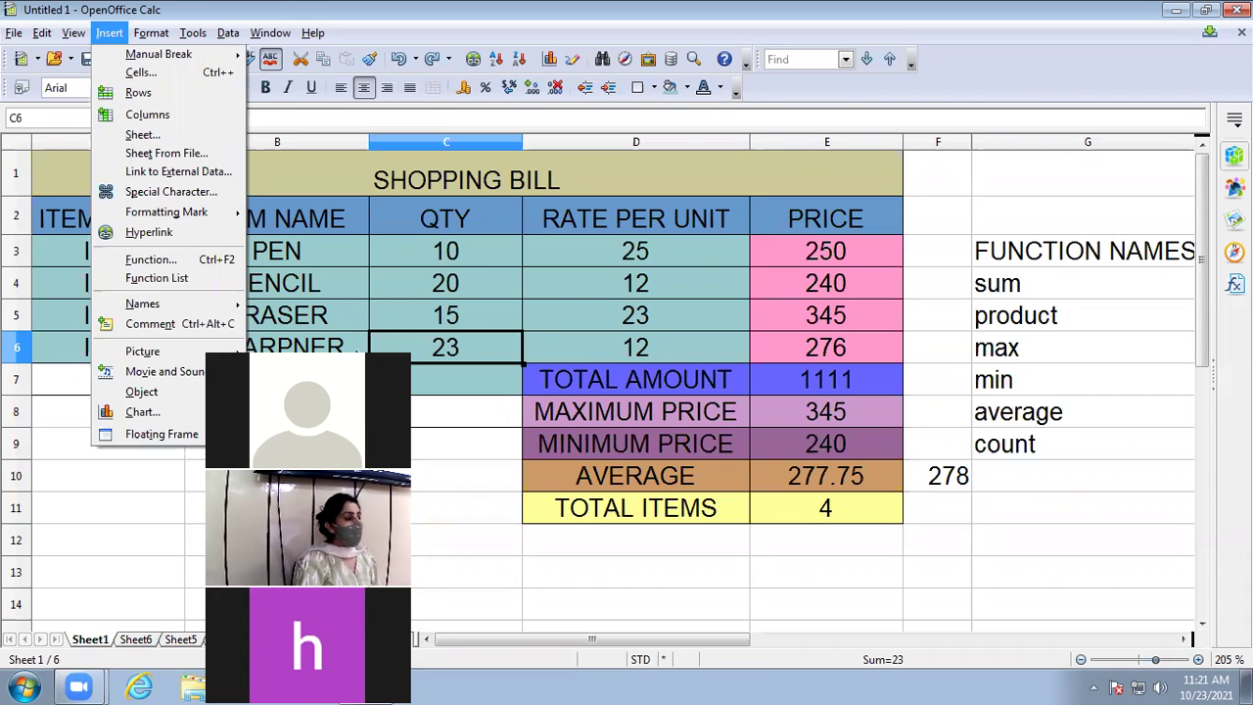
pyautogui.click(235, 209)
pyautogui.hotkey('ctrl', 's')
# - Review the Insert Cells options for C6 by two different routes, closing each dialog without inserting anything
pyautogui.click(108, 32)
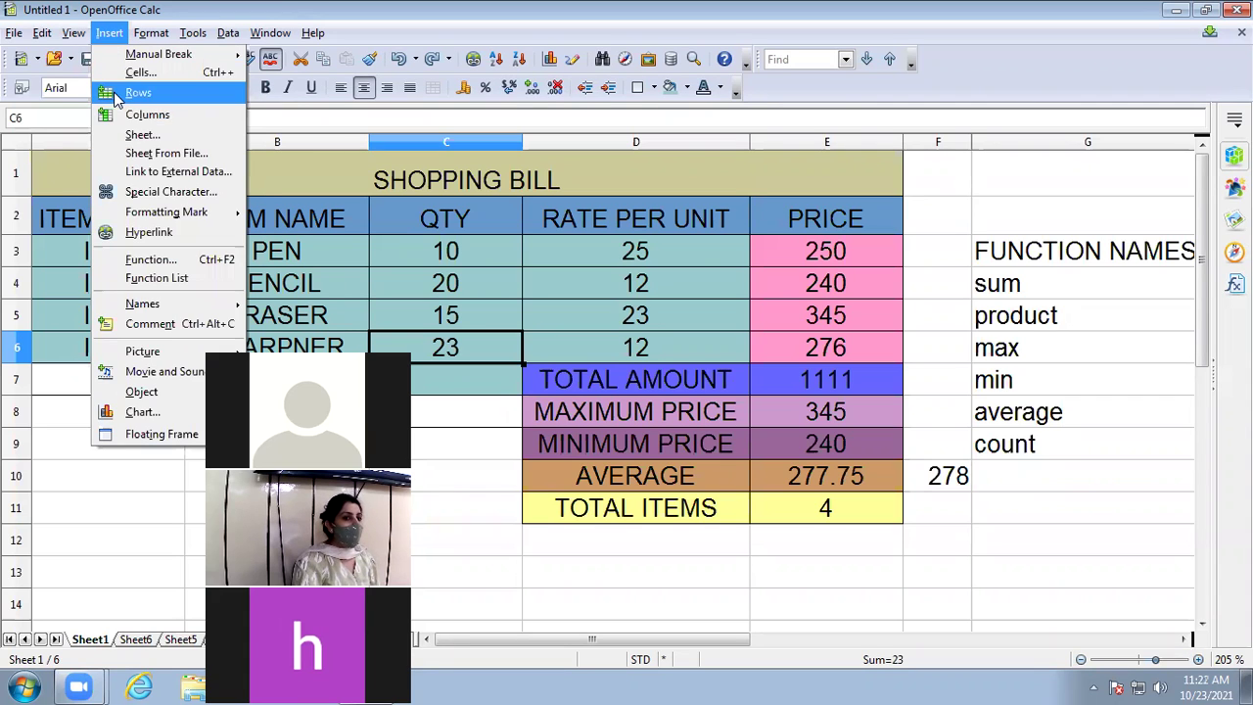
pyautogui.click(135, 69)
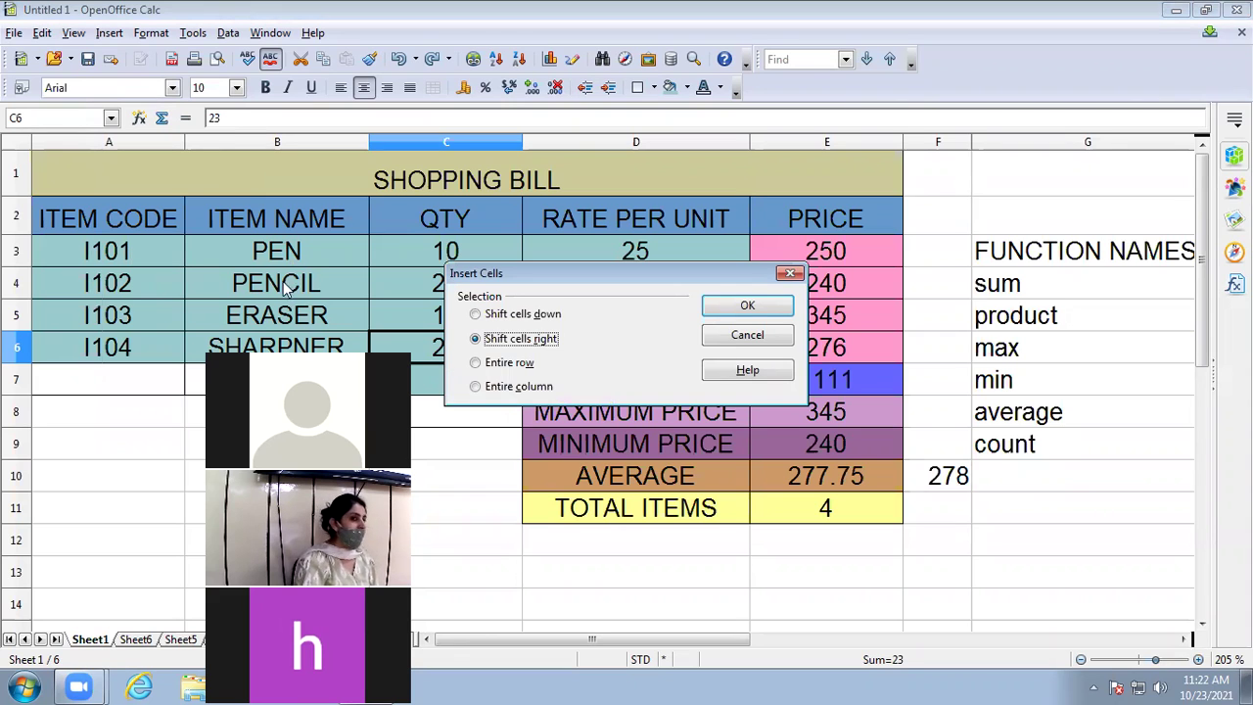
pyautogui.click(791, 273)
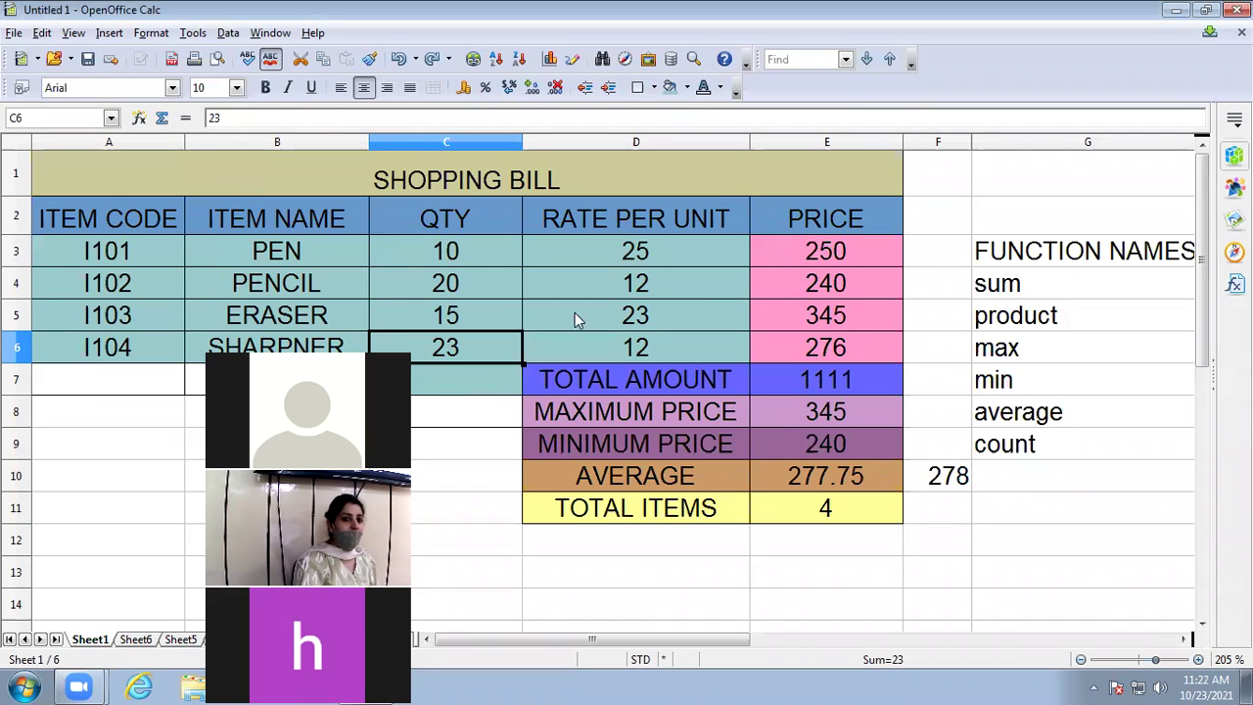
pyautogui.rightClick(417, 350)
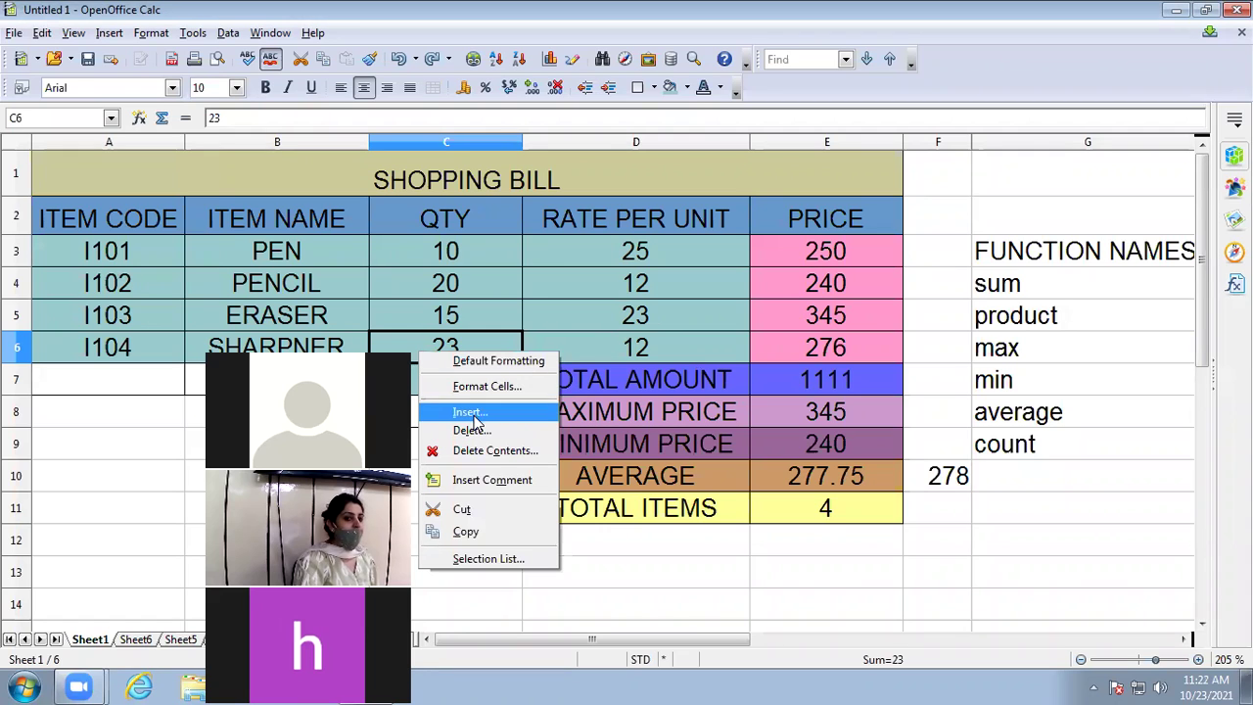
pyautogui.click(468, 412)
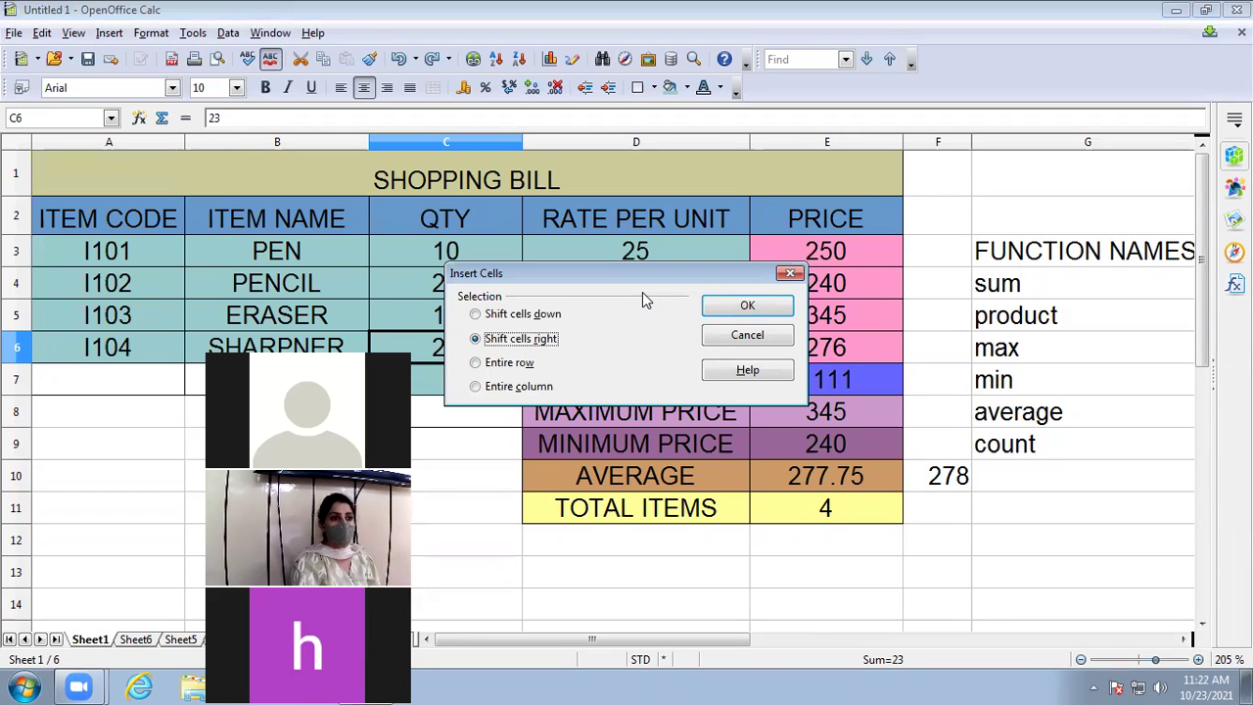
pyautogui.click(790, 274)
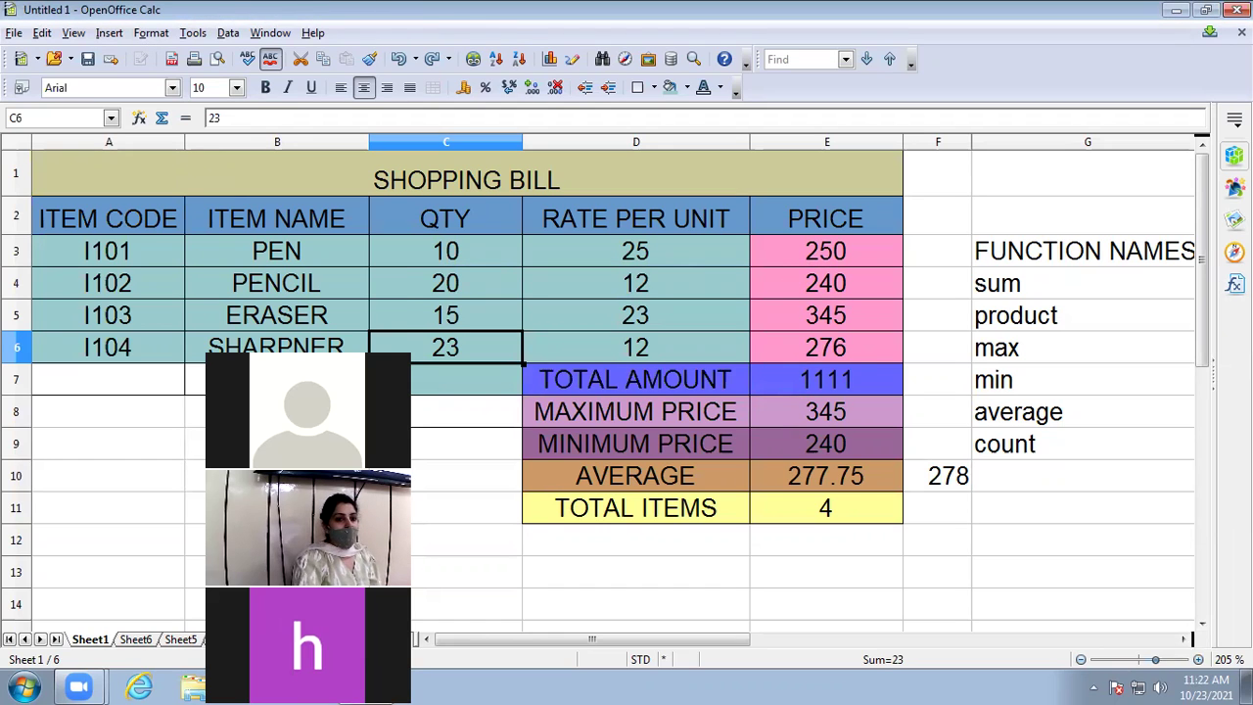
# - Clear cell C7 together with its formatting
pyautogui.rightClick(415, 382)
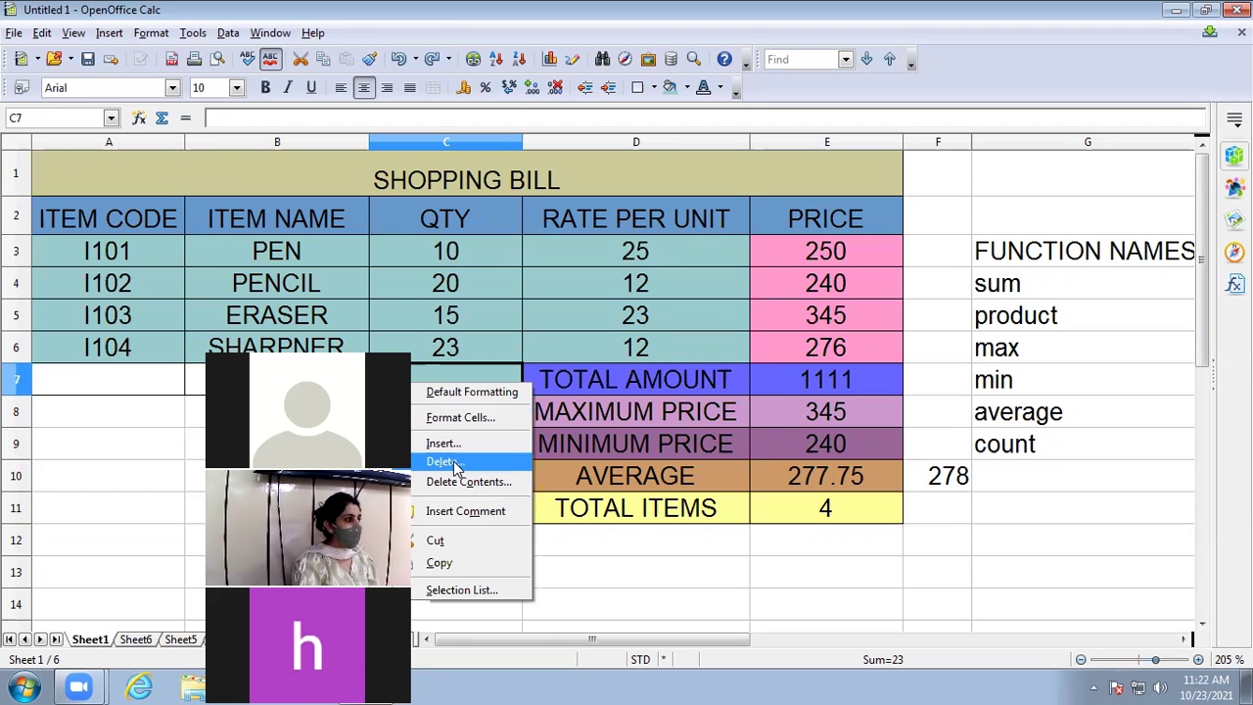
pyautogui.press('Escape')
pyautogui.press('Delete')
# - Examine the Insert Cells shift, entire row and entire column options for C7, closing each dialog without applying it
pyautogui.click(121, 35)
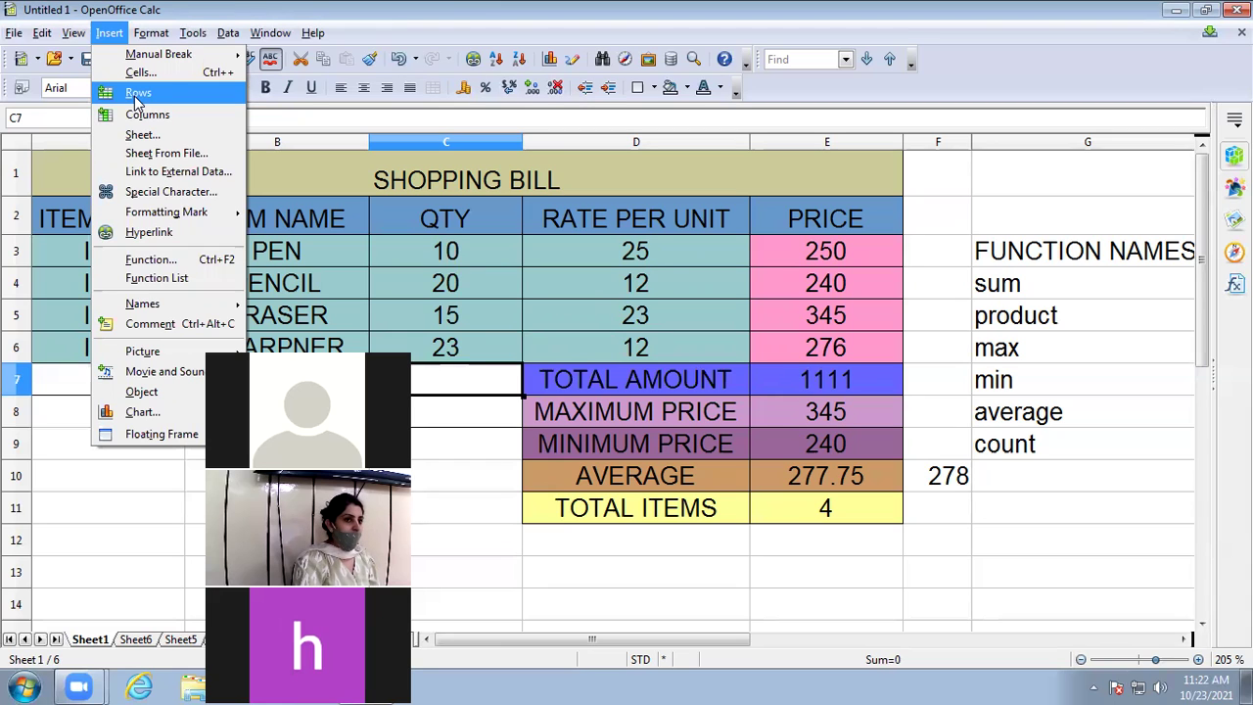
pyautogui.press('Escape')
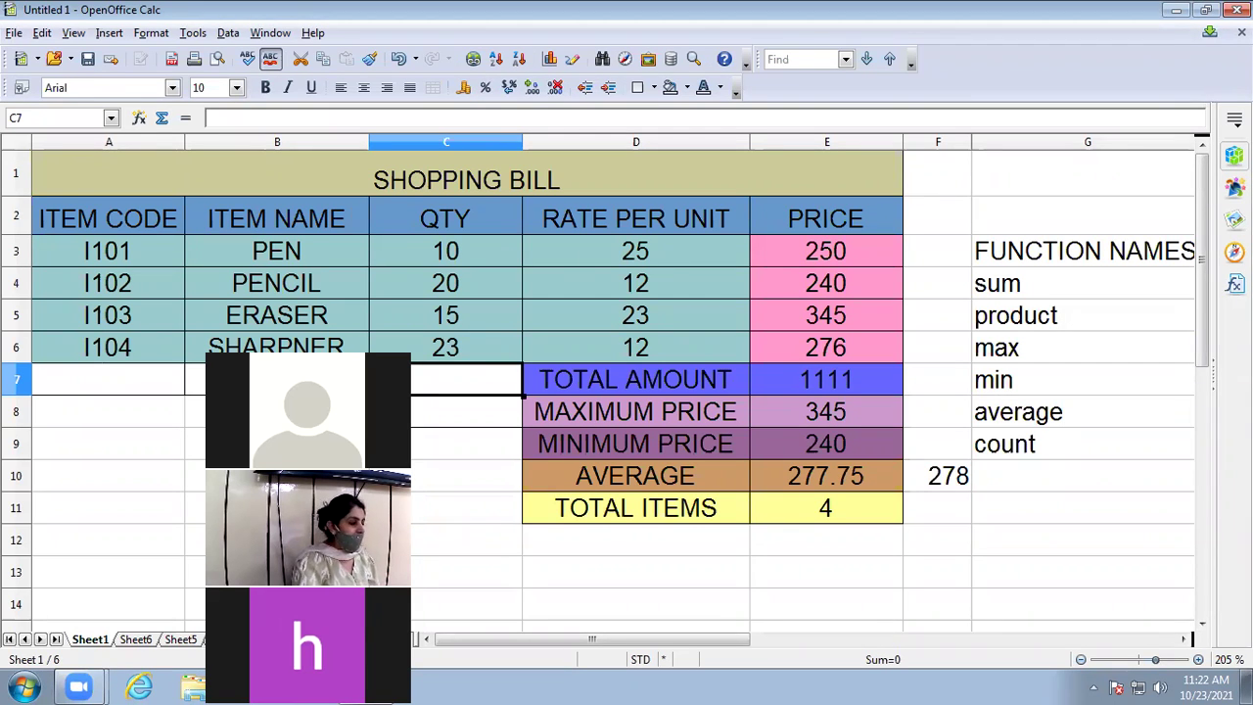
pyautogui.click(102, 36)
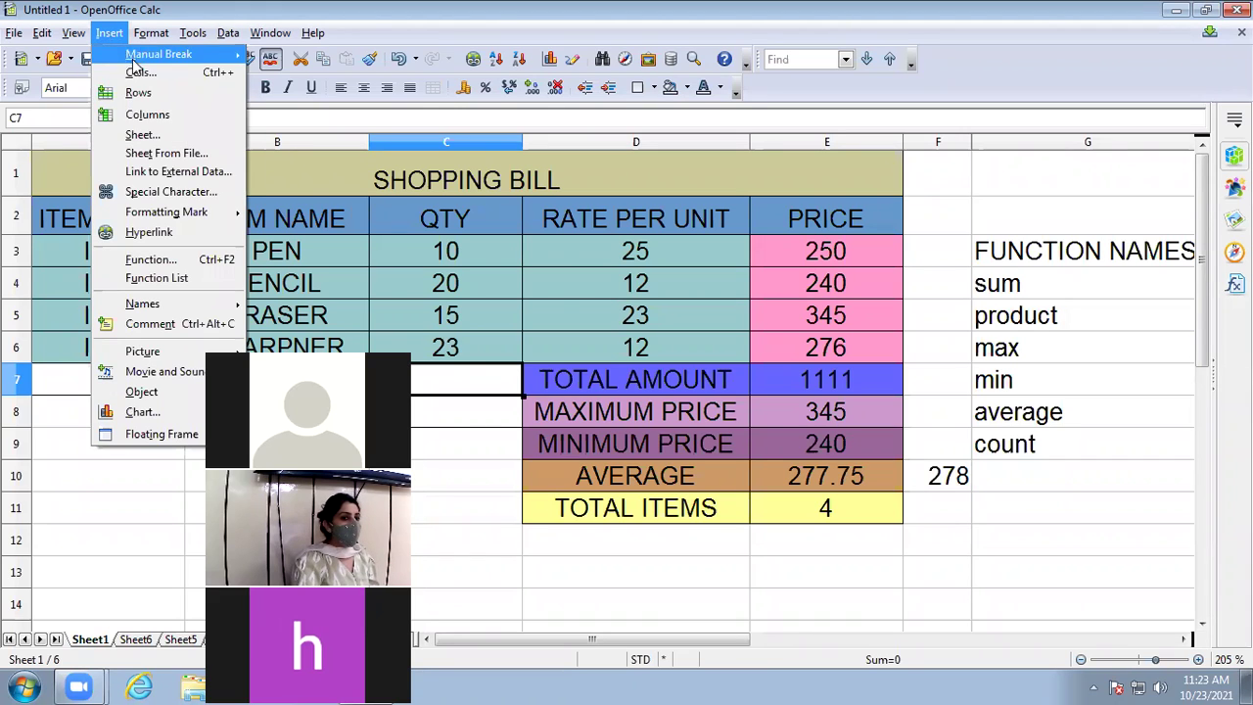
pyautogui.click(141, 76)
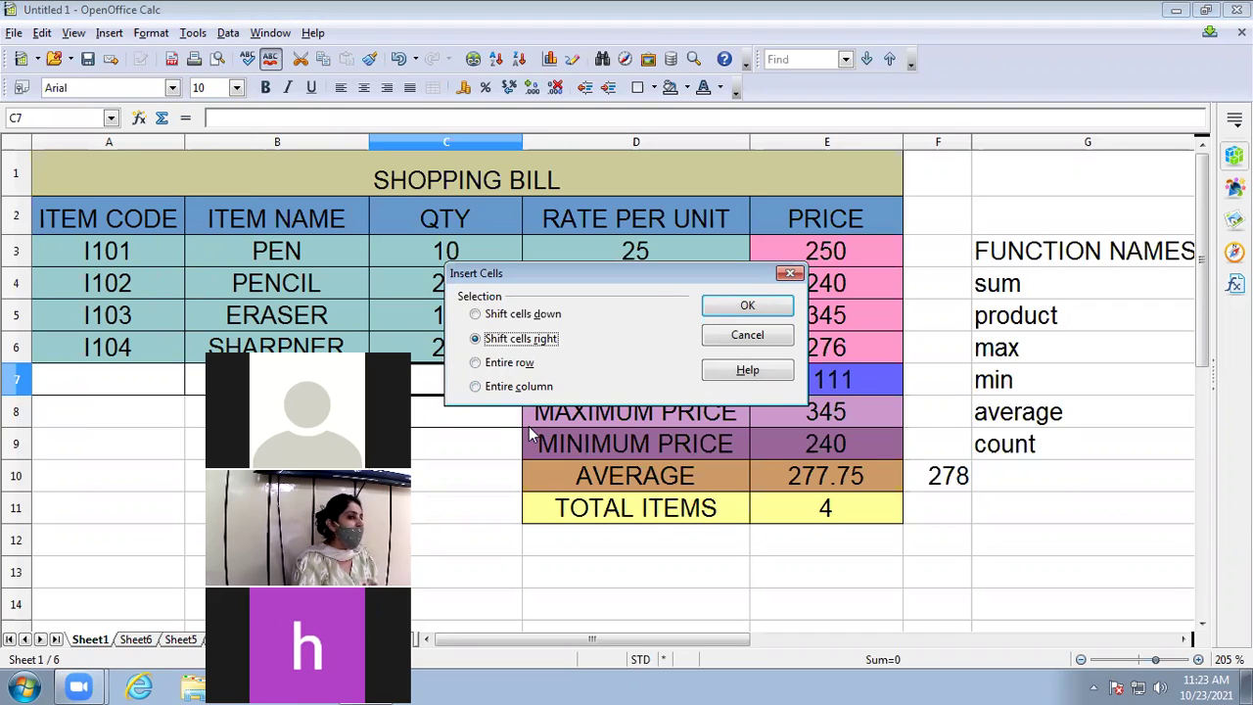
pyautogui.click(791, 273)
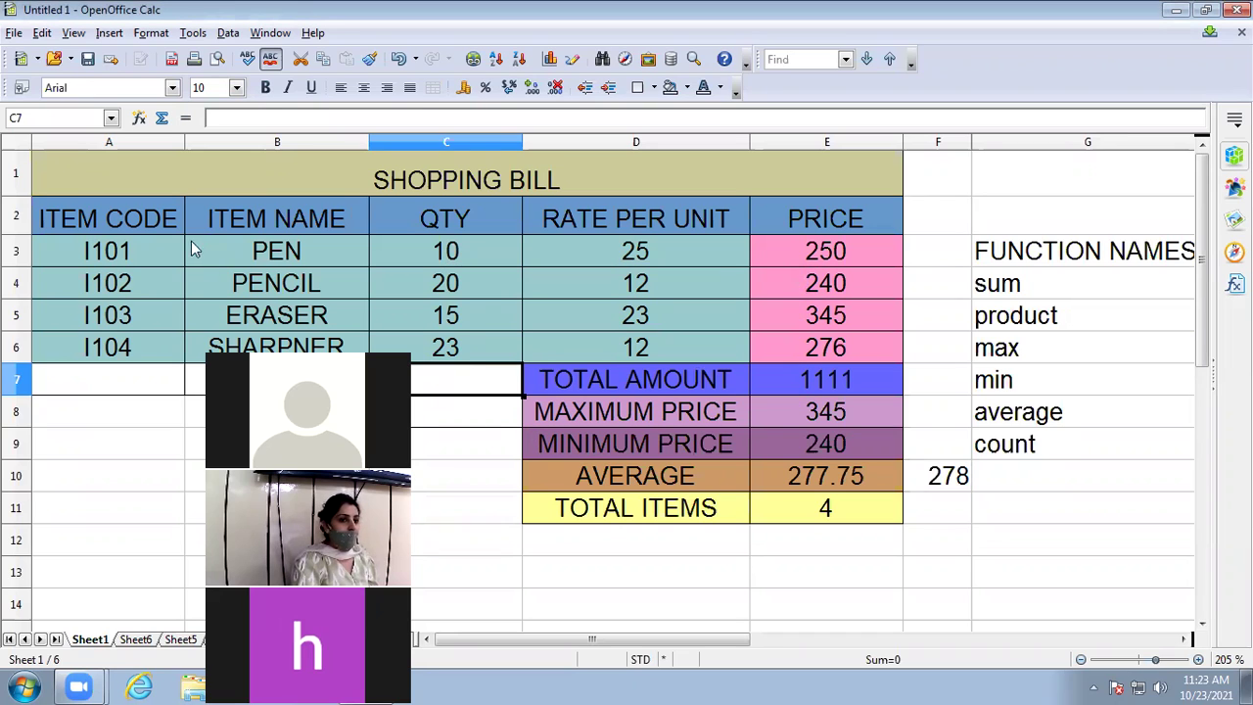
pyautogui.rightClick(456, 392)
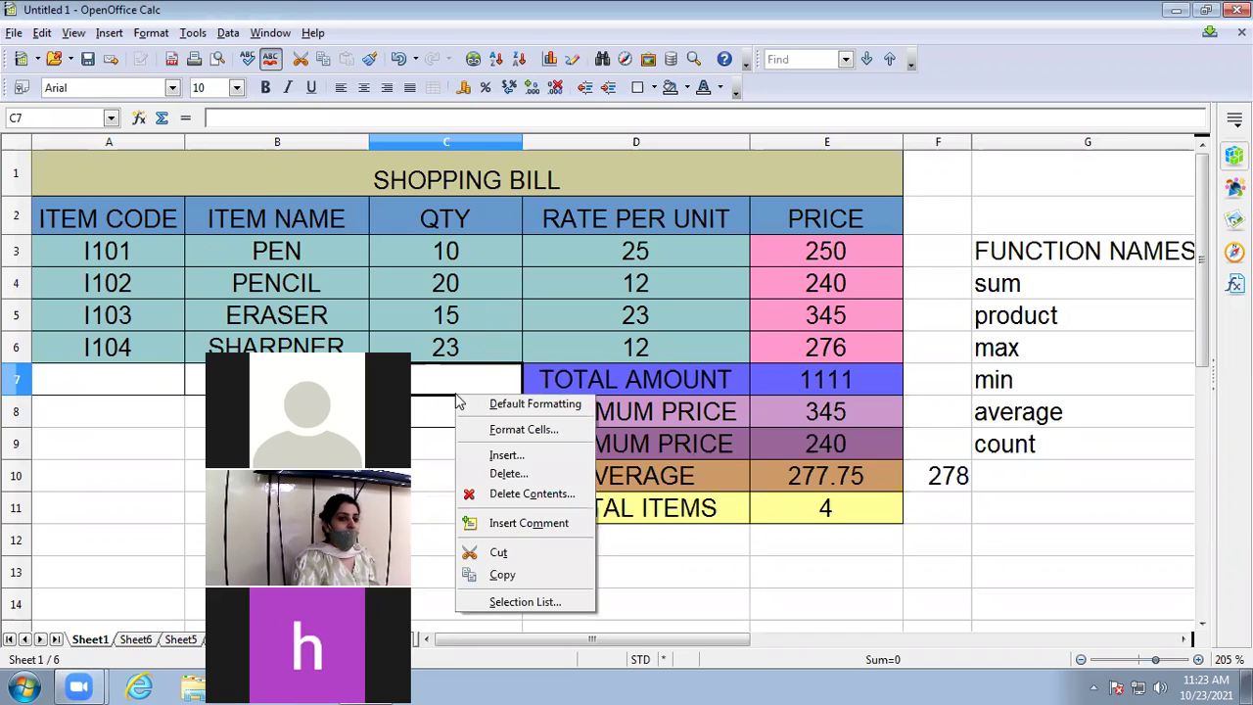
pyautogui.click(501, 456)
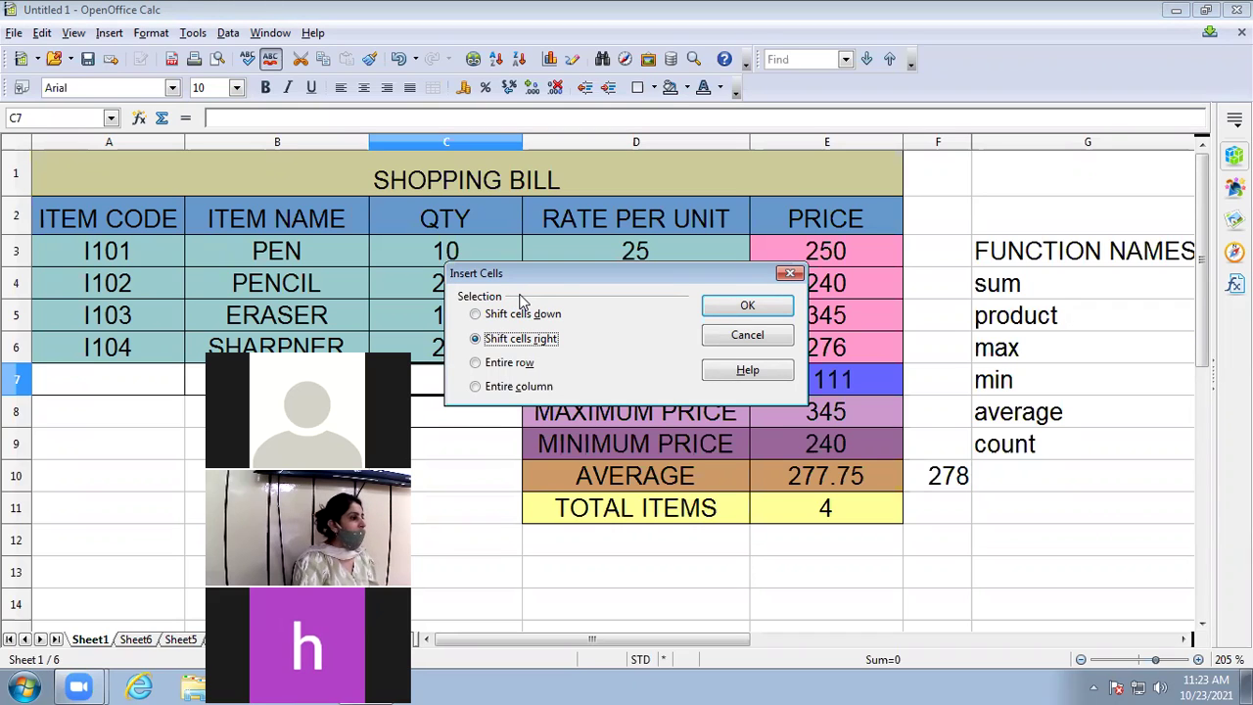
pyautogui.click(791, 274)
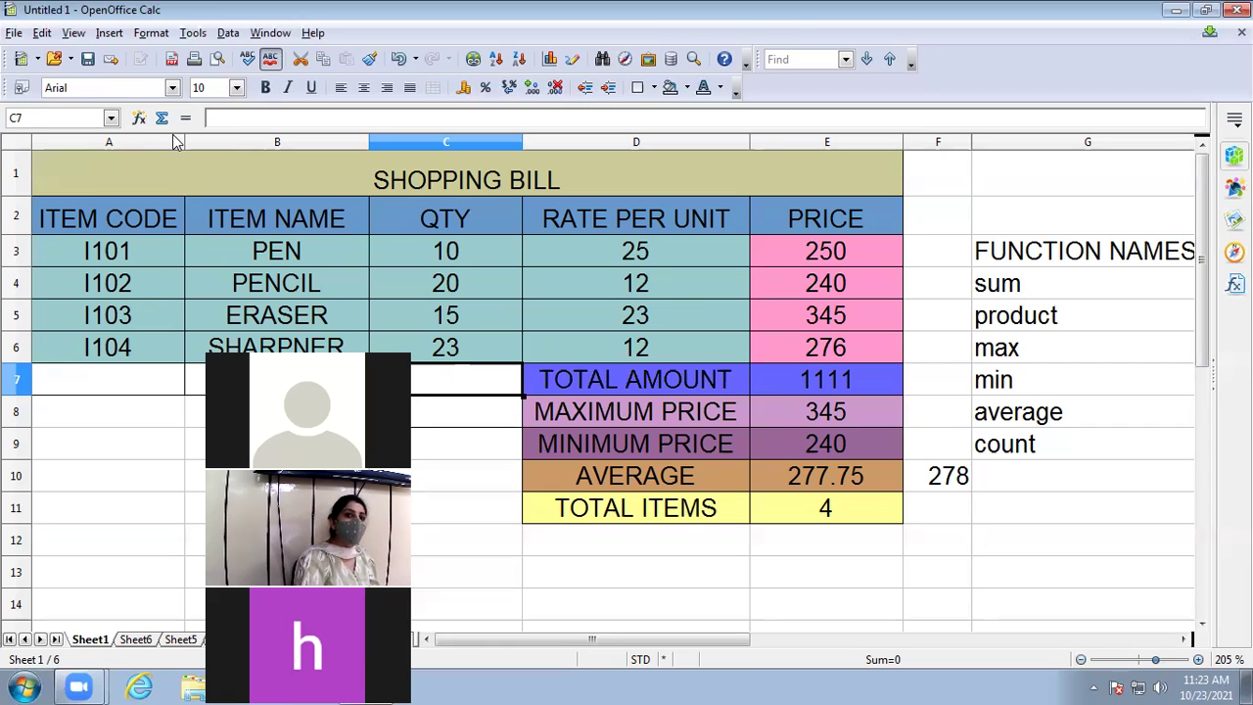
# - Examine the Delete Cells shift, entire row and entire column options for C7, closing each dialog without deleting anything
pyautogui.click(47, 34)
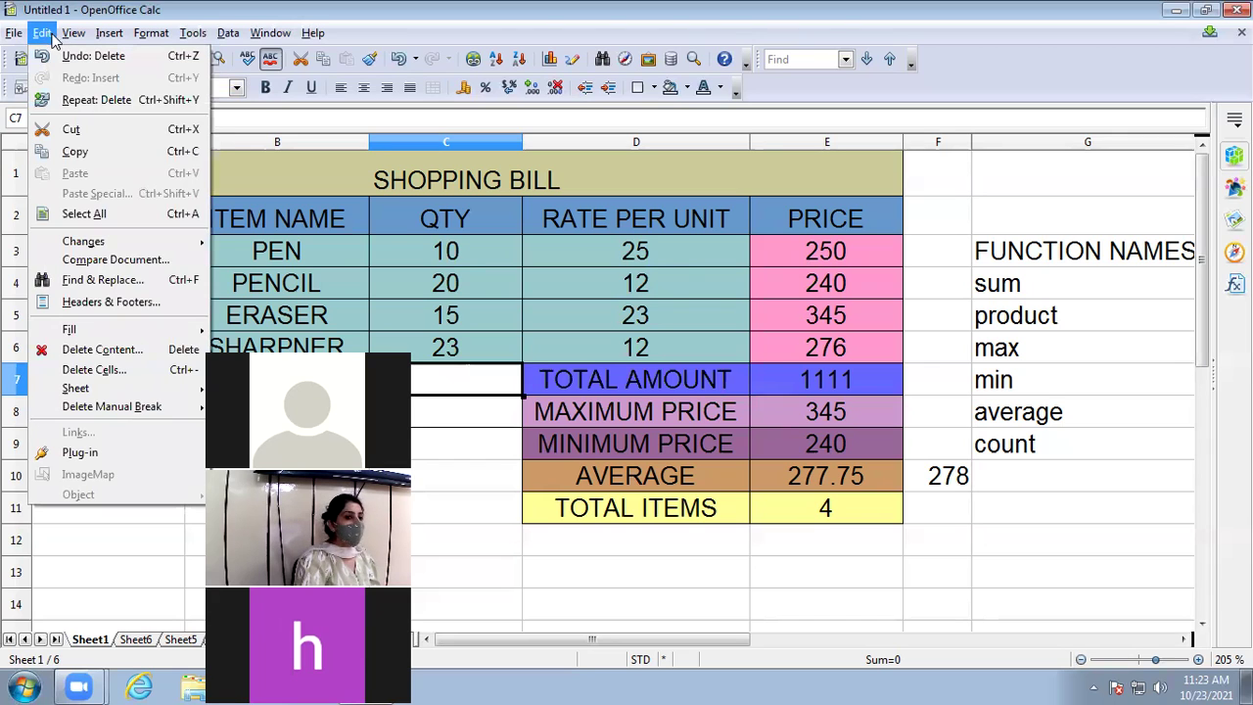
pyautogui.click(82, 370)
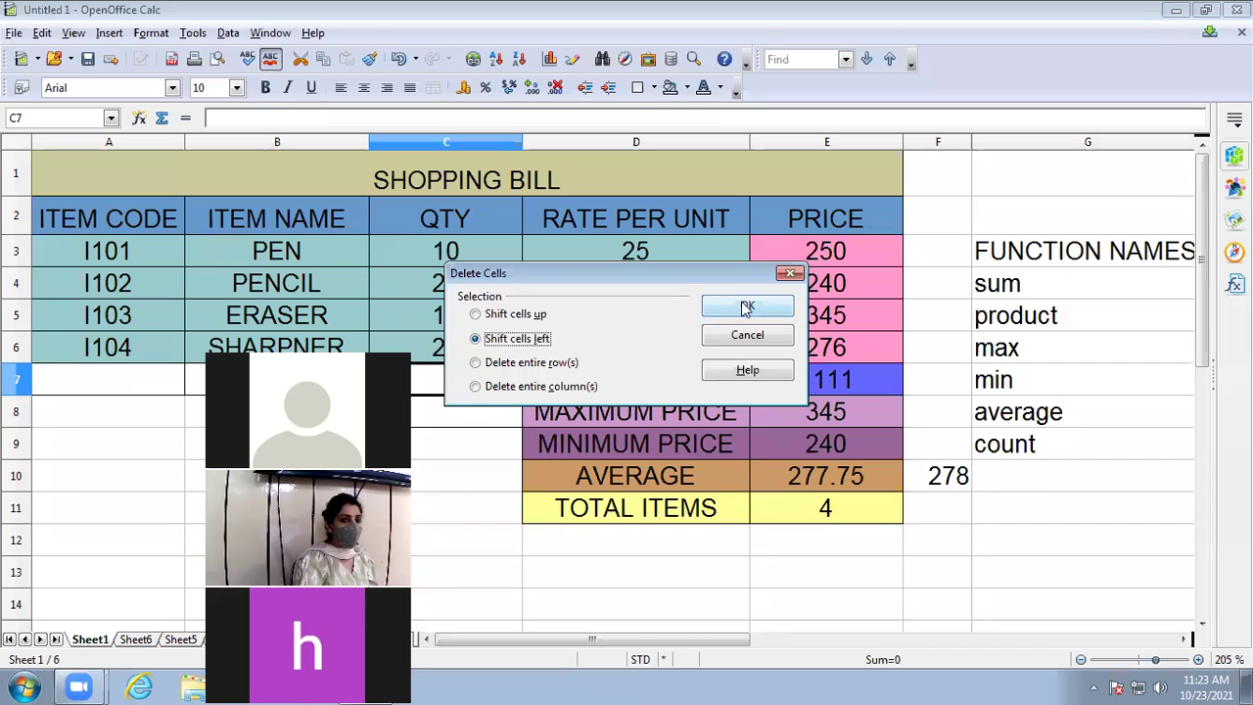
pyautogui.click(789, 274)
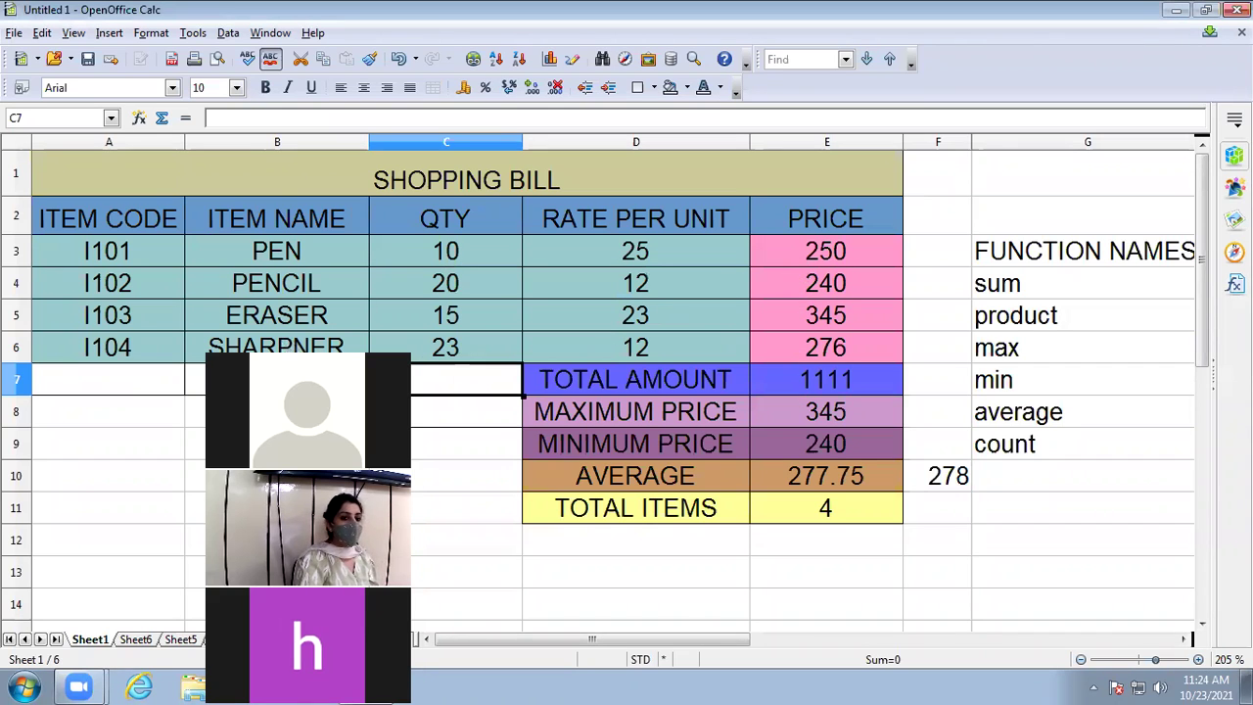
pyautogui.rightClick(447, 384)
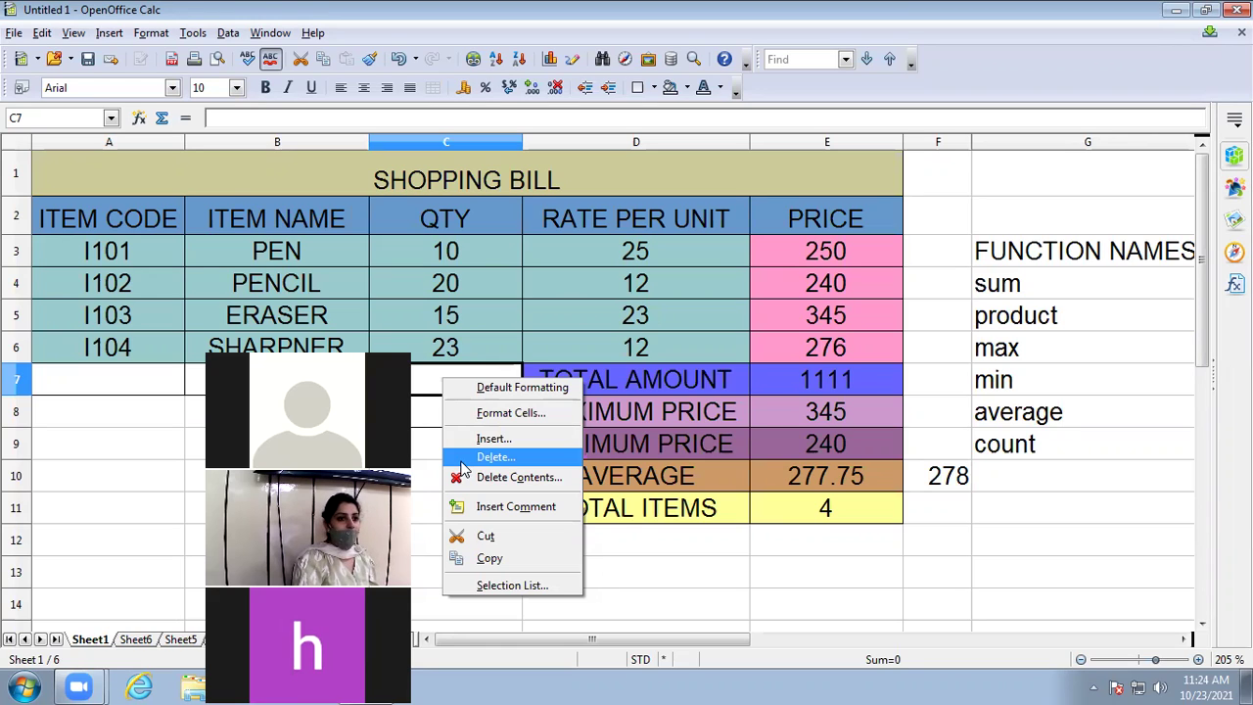
pyautogui.click(462, 458)
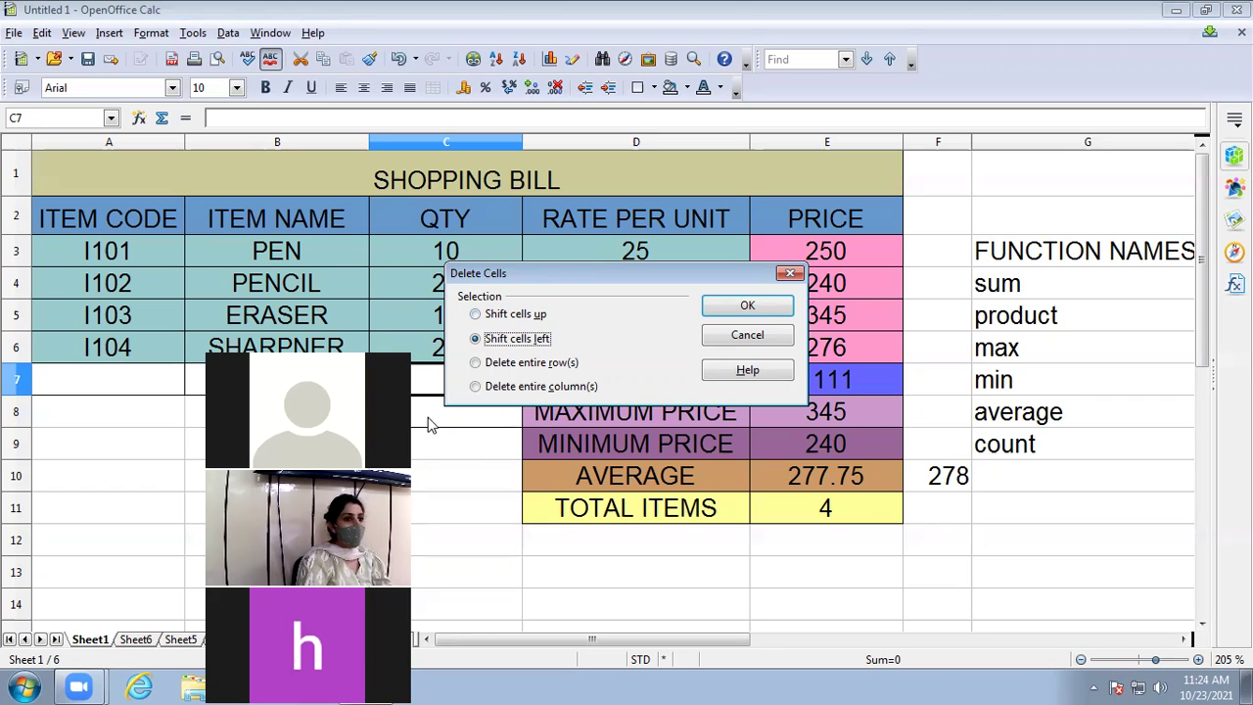
pyautogui.click(792, 274)
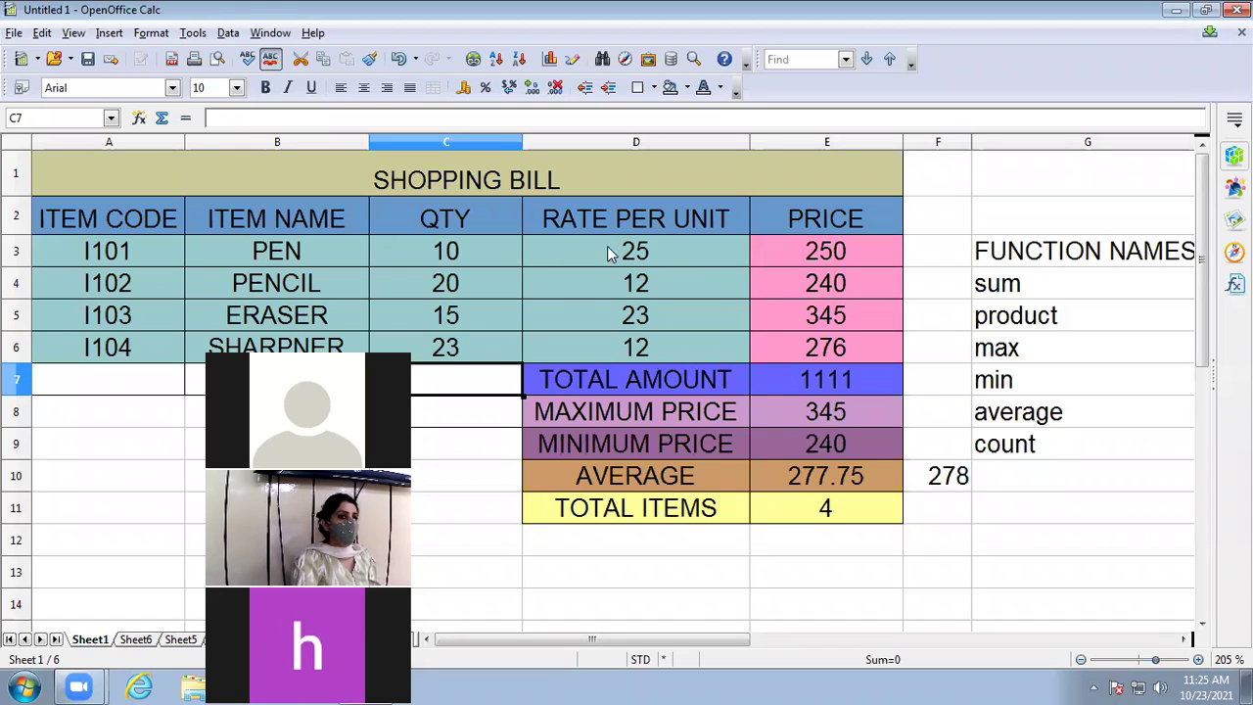
# - Review the alternative ways to reach the Delete Cells command for C7, dismissing its dialog each time it opens
pyautogui.rightClick(479, 394)
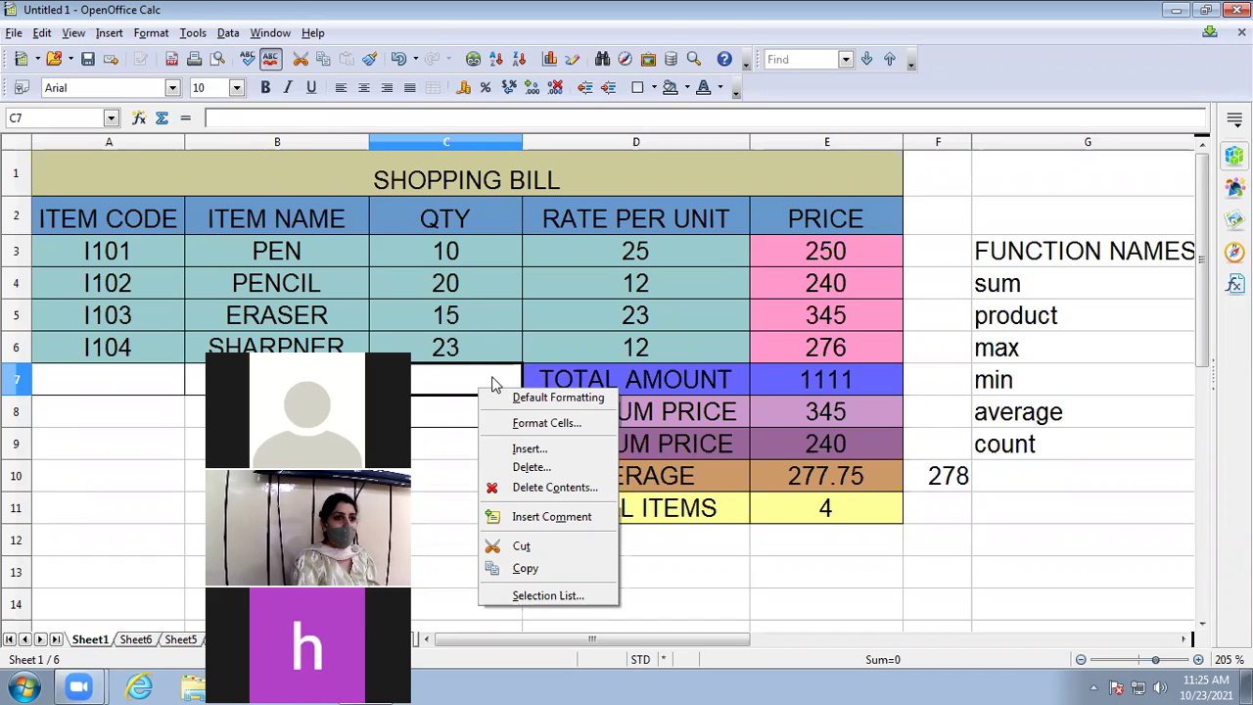
pyautogui.click(42, 35)
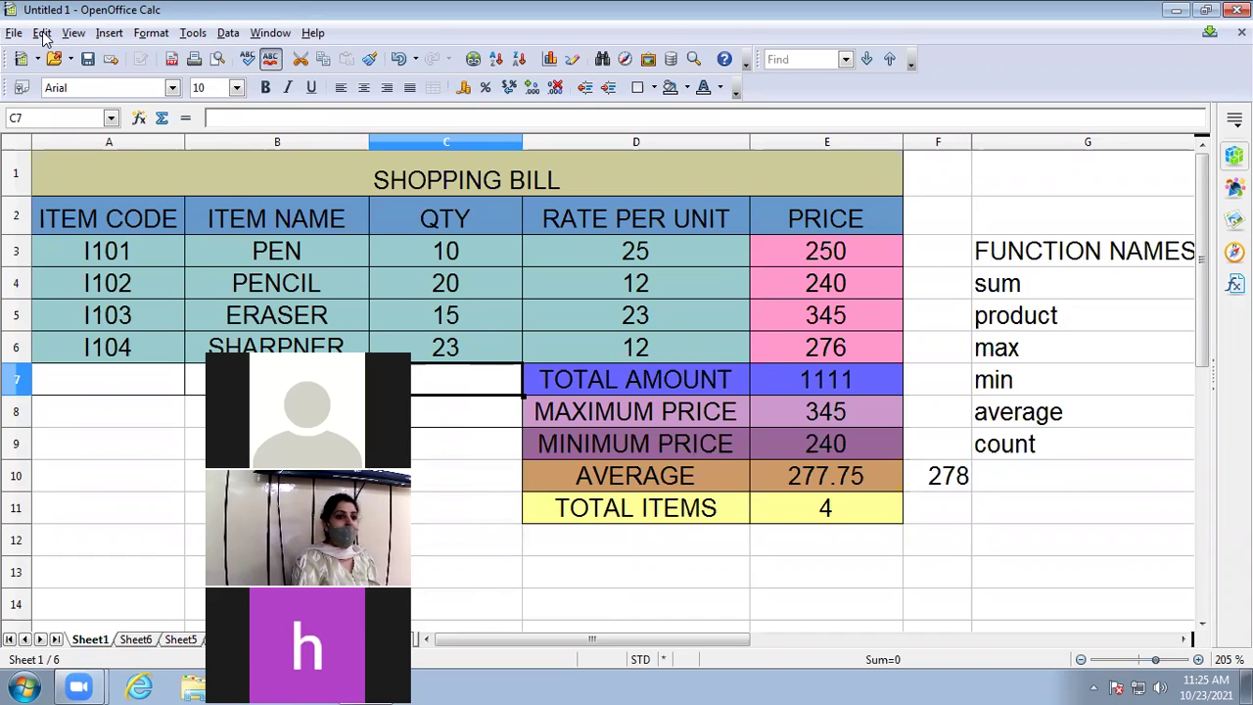
pyautogui.click(43, 35)
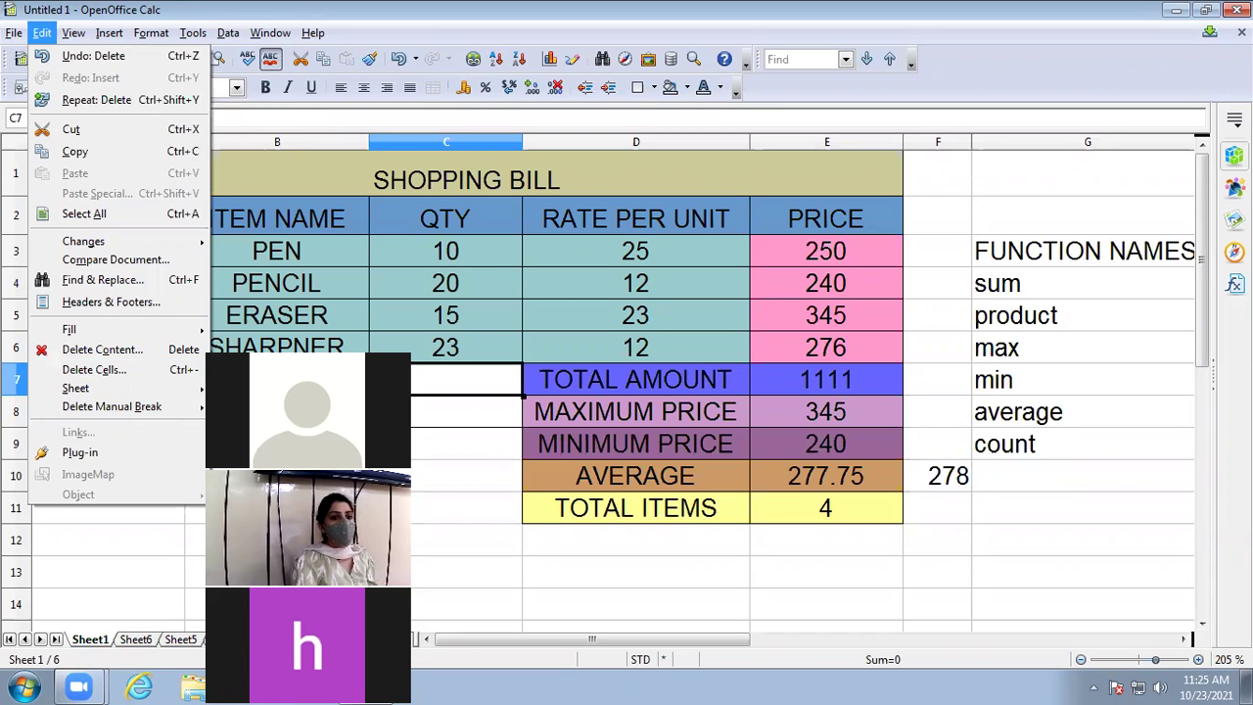
pyautogui.press('Escape')
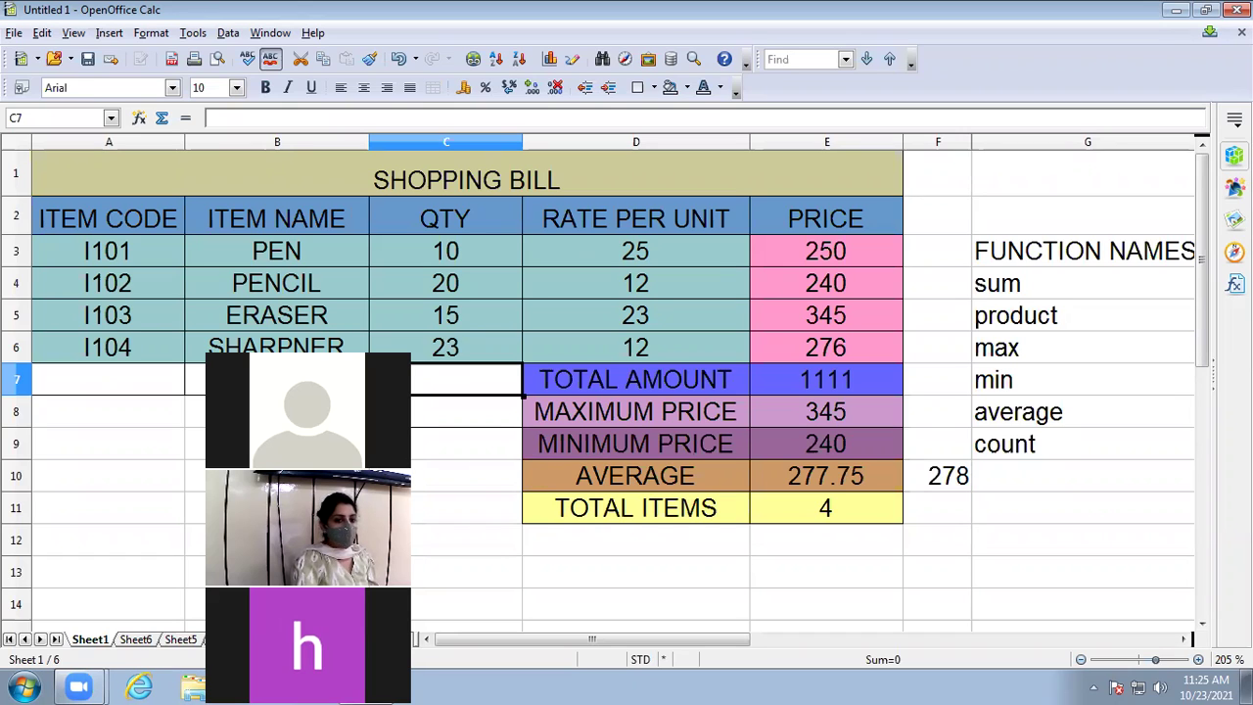
pyautogui.rightClick(410, 384)
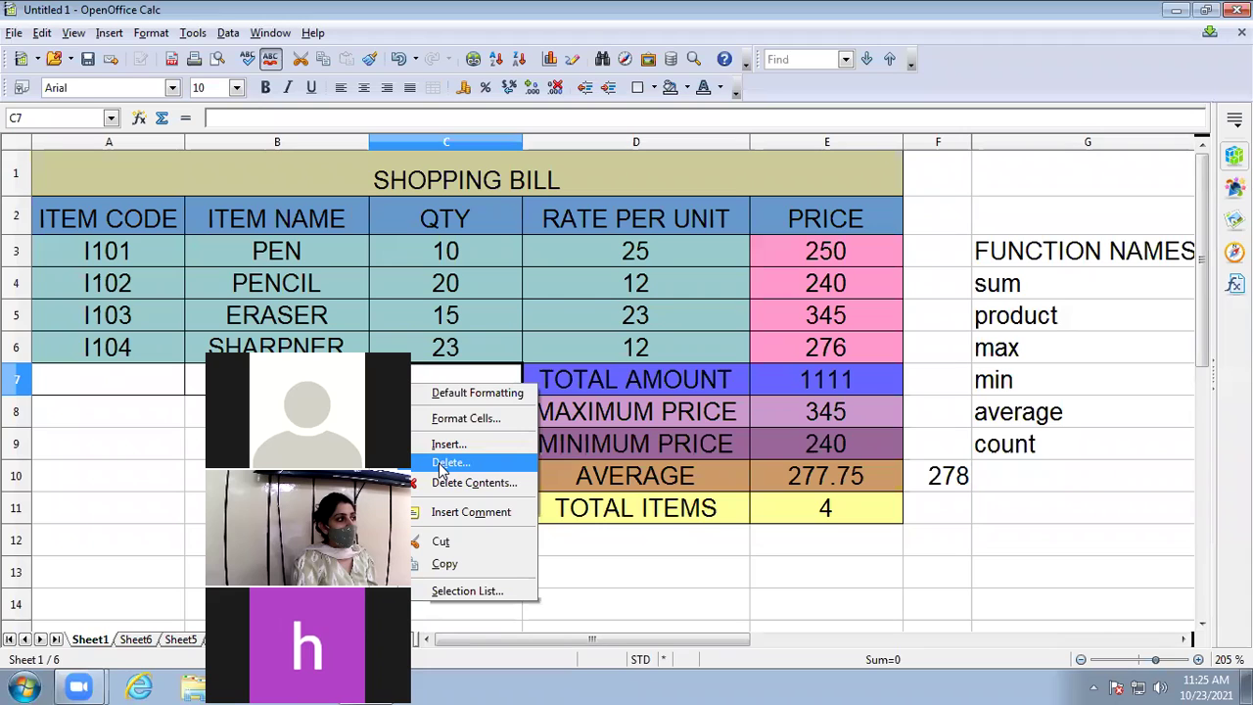
pyautogui.press('Escape')
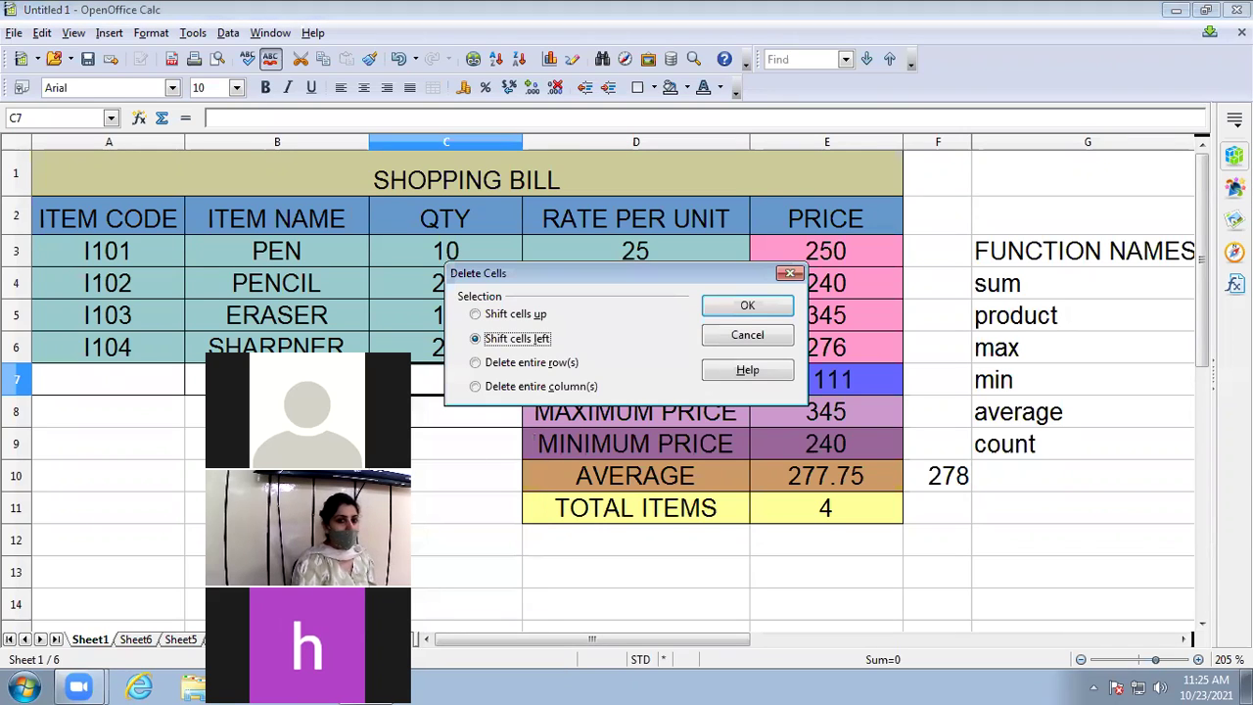
pyautogui.click(790, 274)
pyautogui.hotkey('ctrl', '-')
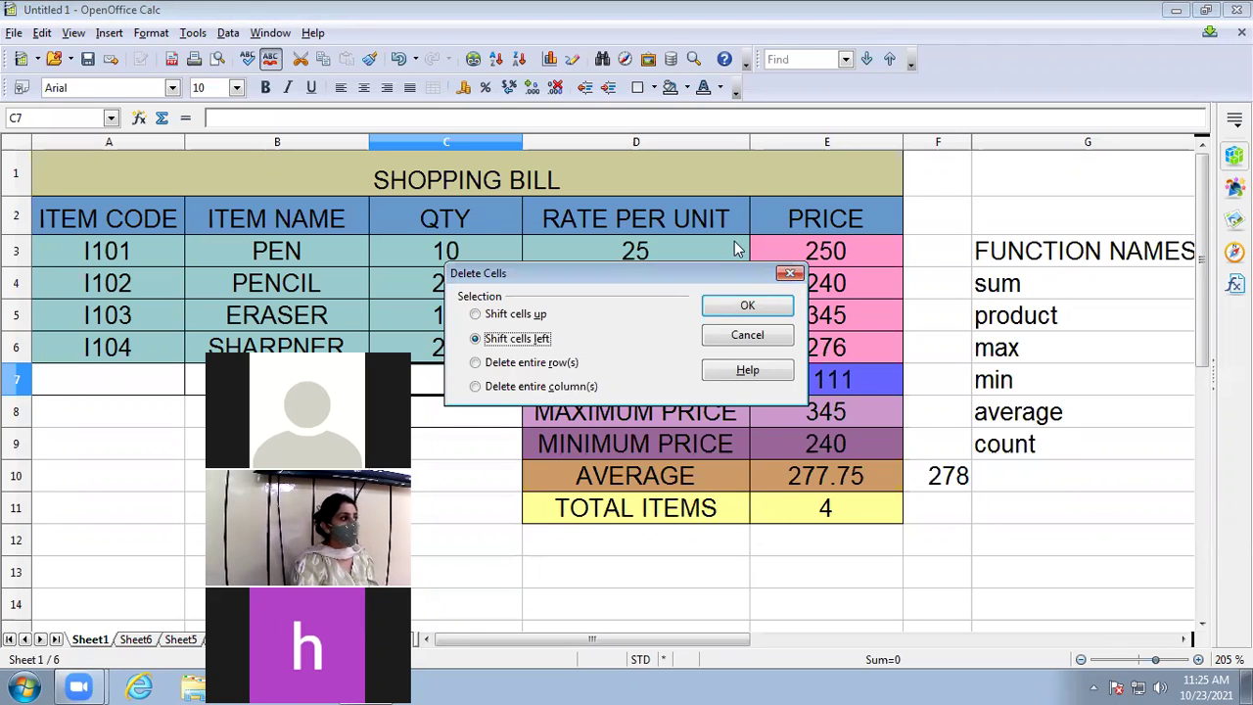
pyautogui.click(790, 274)
pyautogui.click(42, 33)
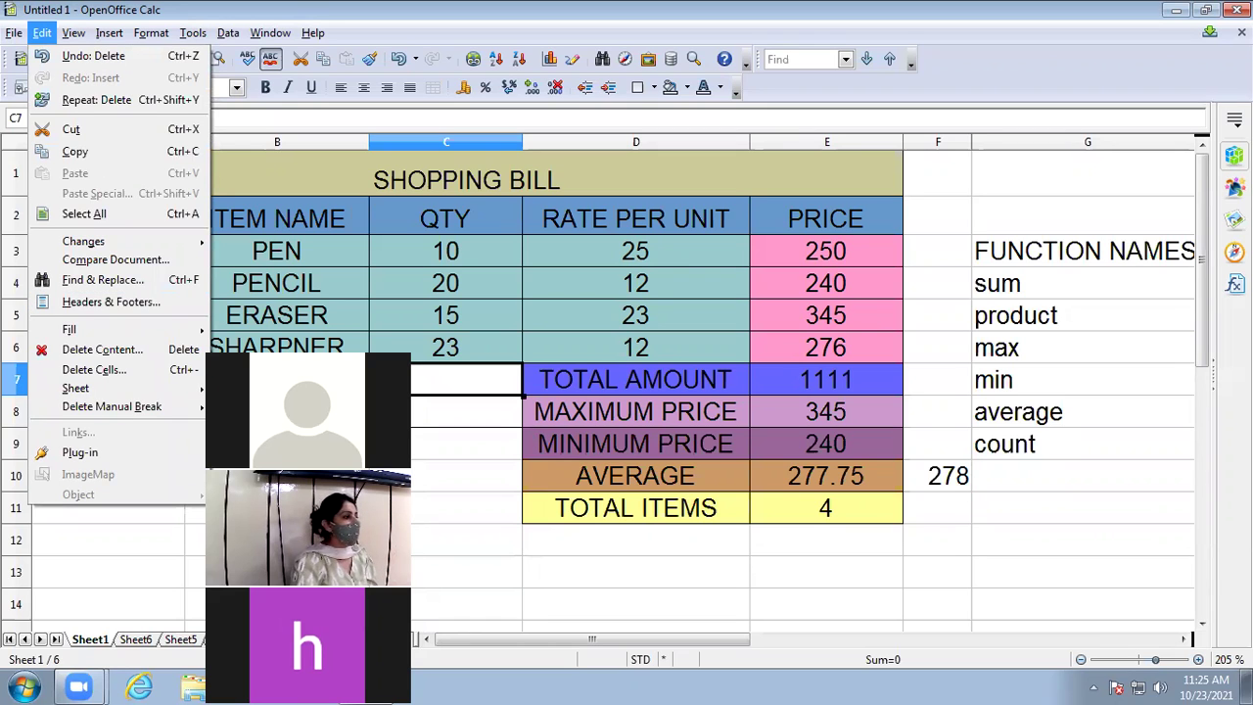
pyautogui.moveTo(110, 35)
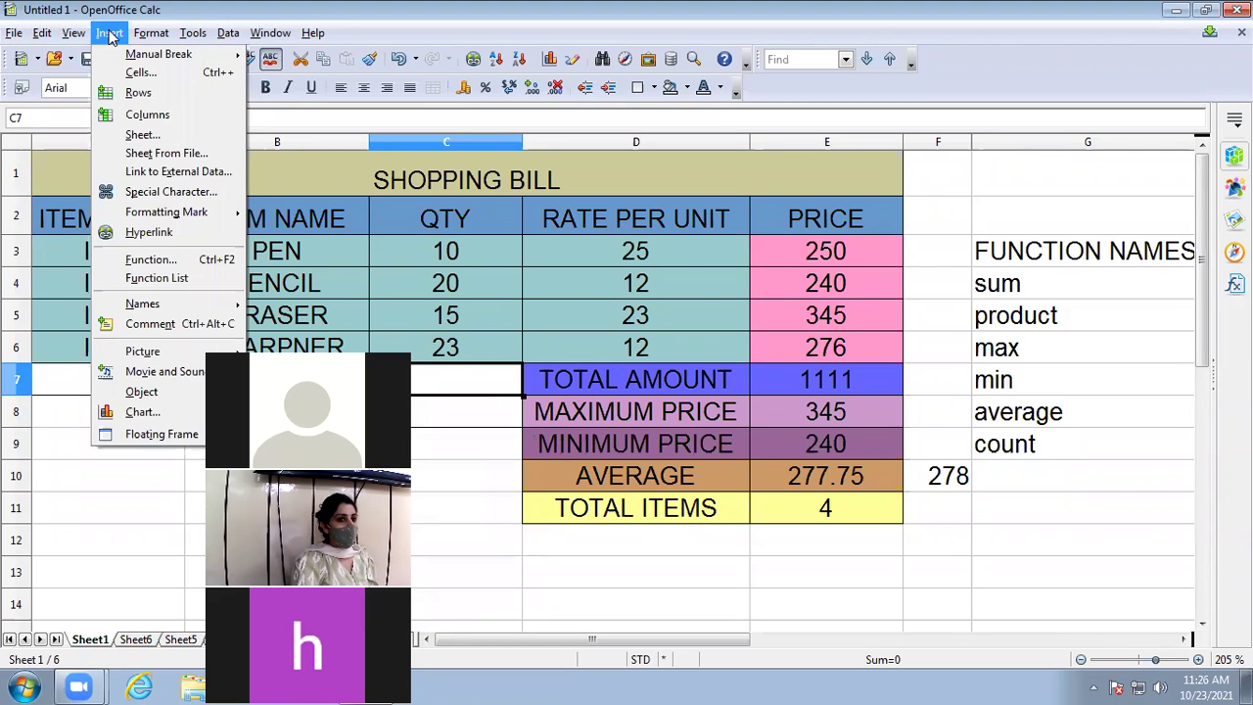
pyautogui.moveTo(125, 59)
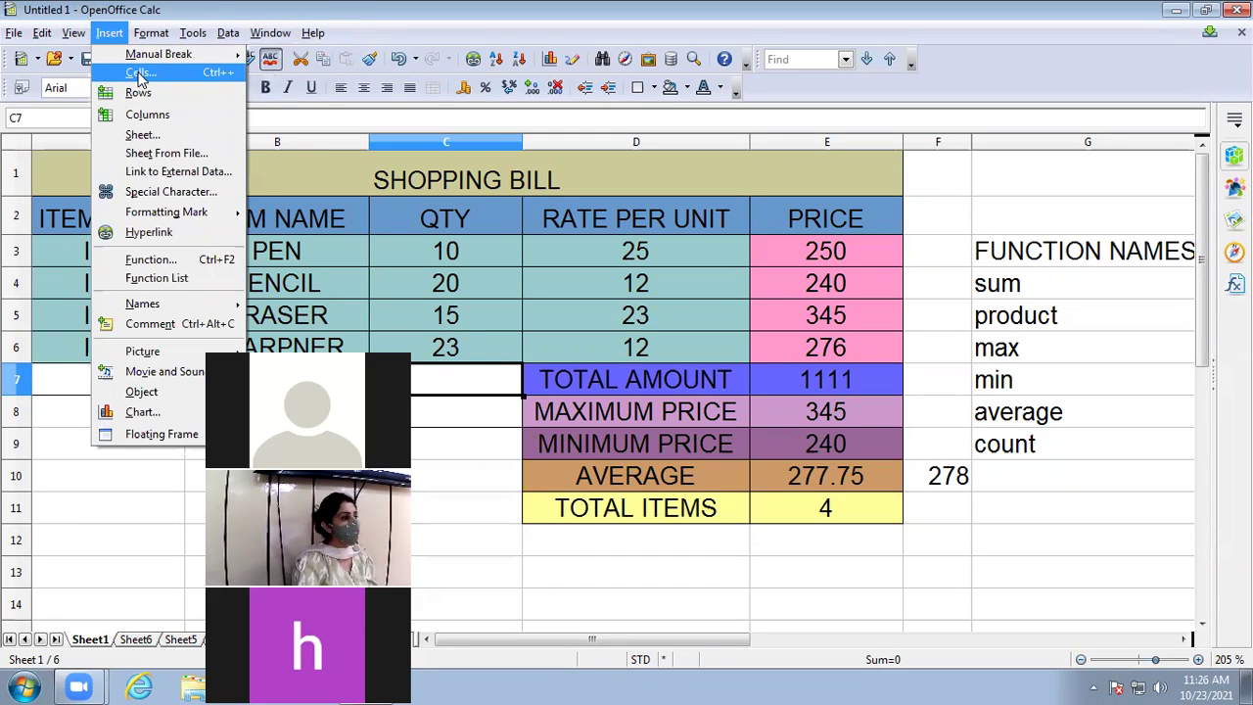
pyautogui.click(1054, 508)
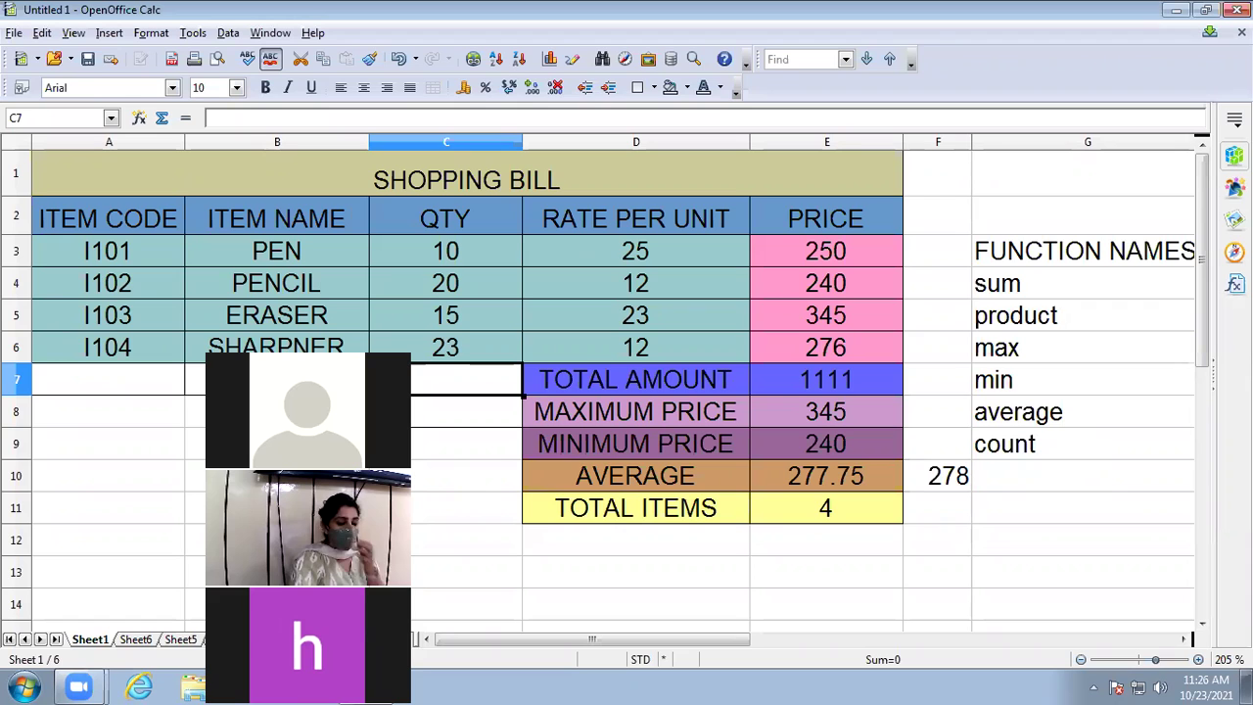
pyautogui.click(42, 33)
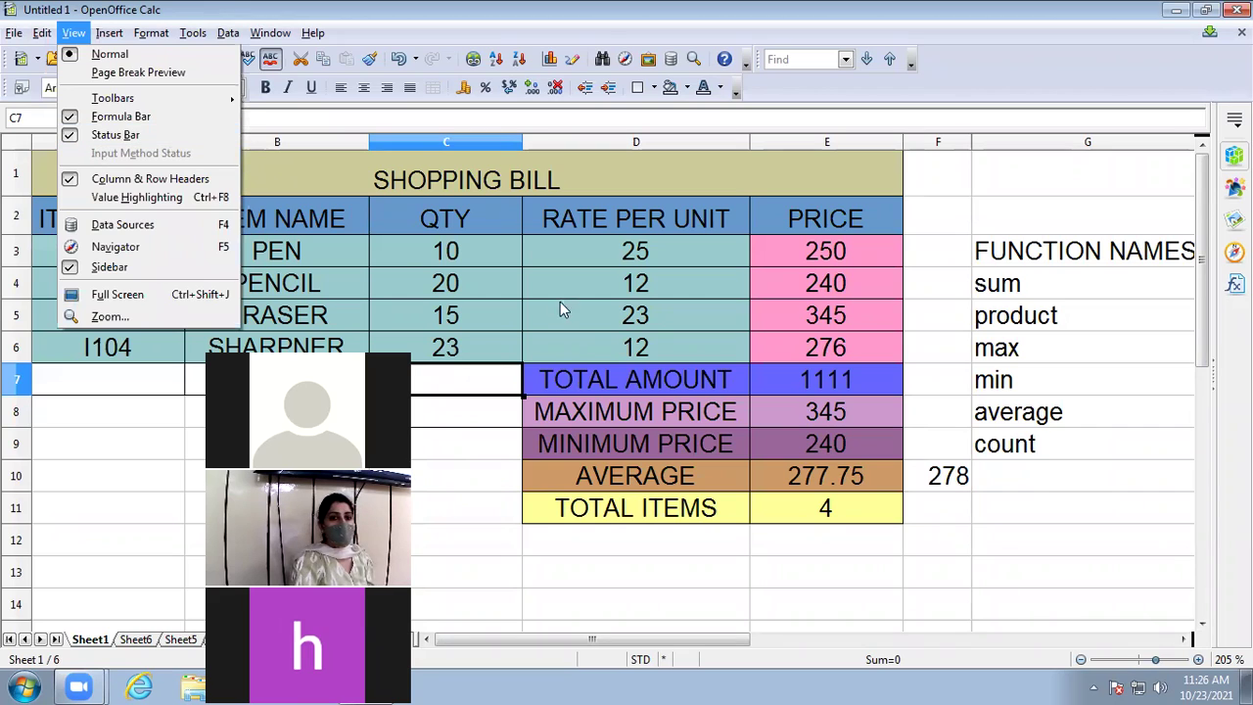
pyautogui.click(1182, 499)
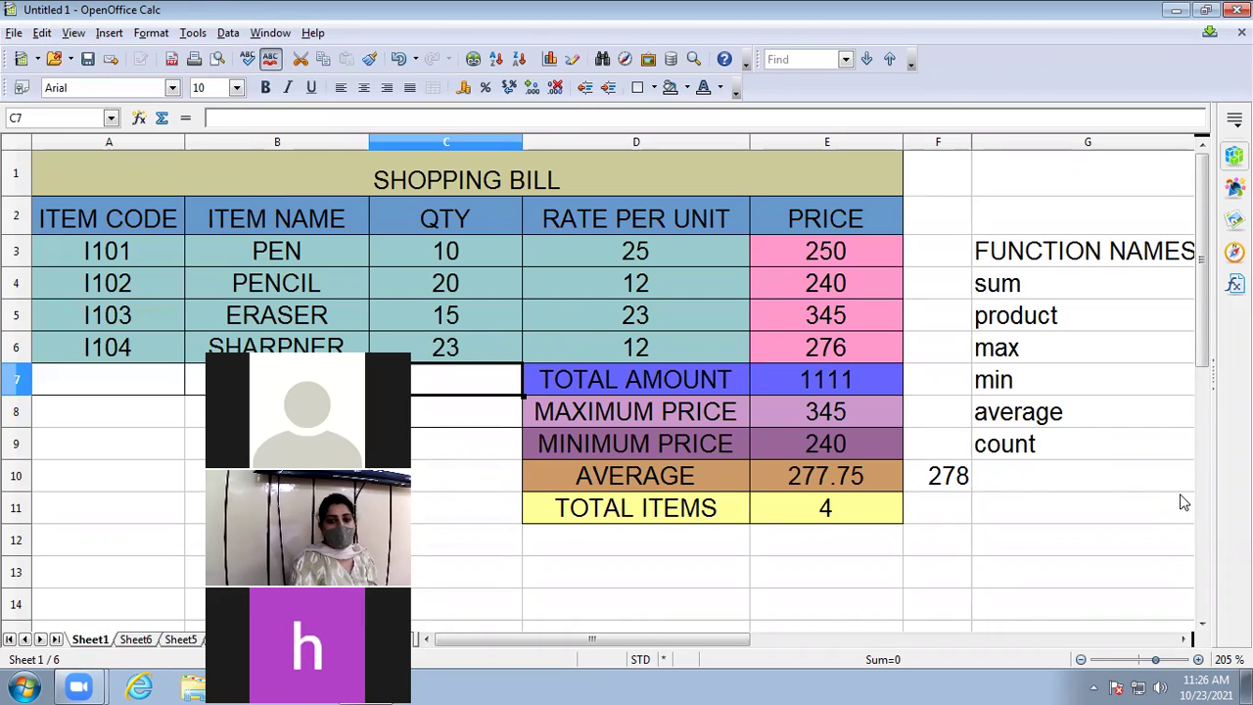